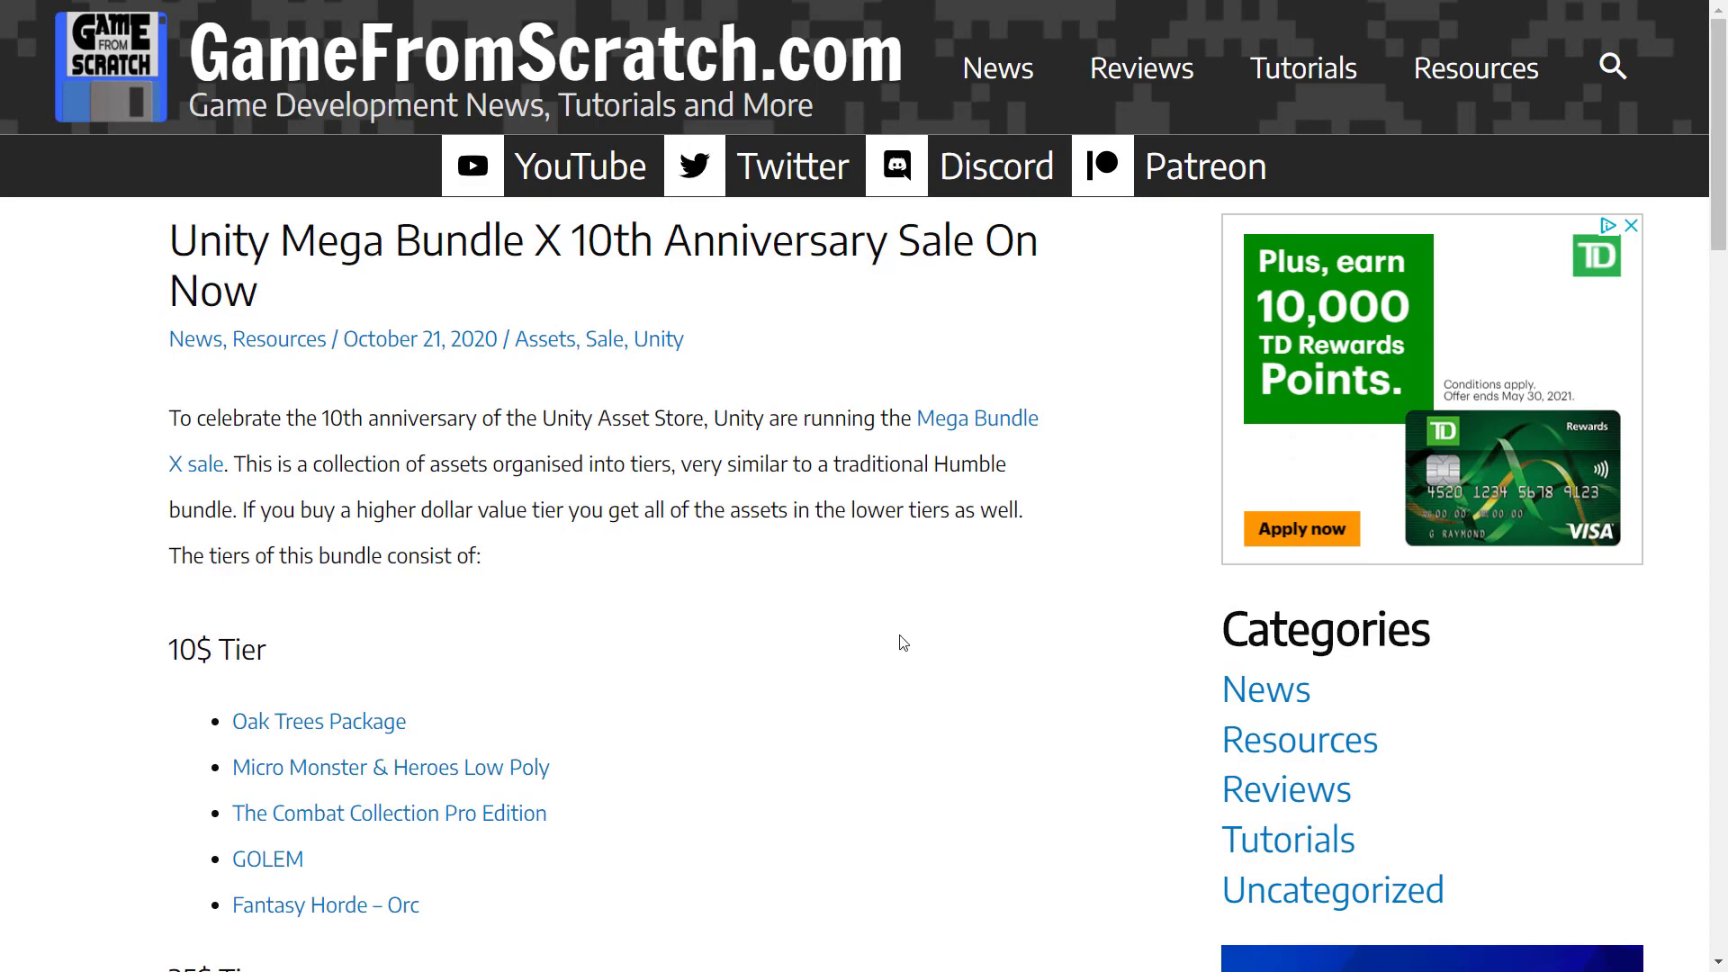
Scroll through each tier of the Mega Bundle page to review its assets.
scroll(871, 686, "down", 10)
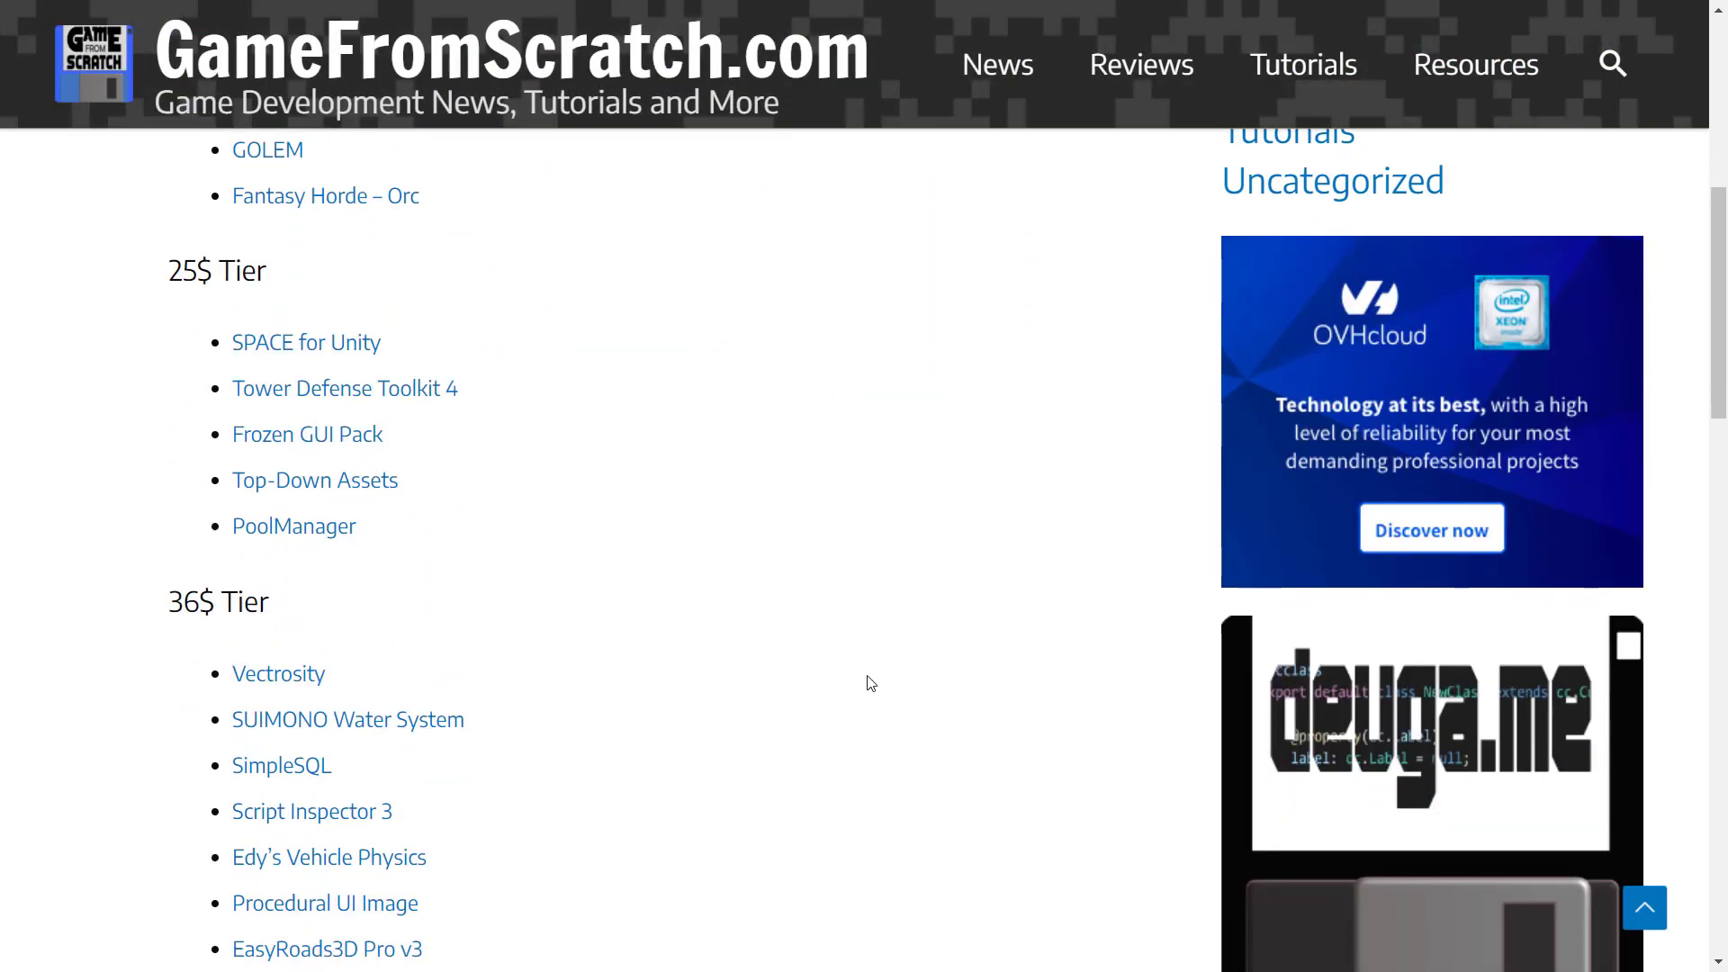
scroll(314, 614, "down", 2)
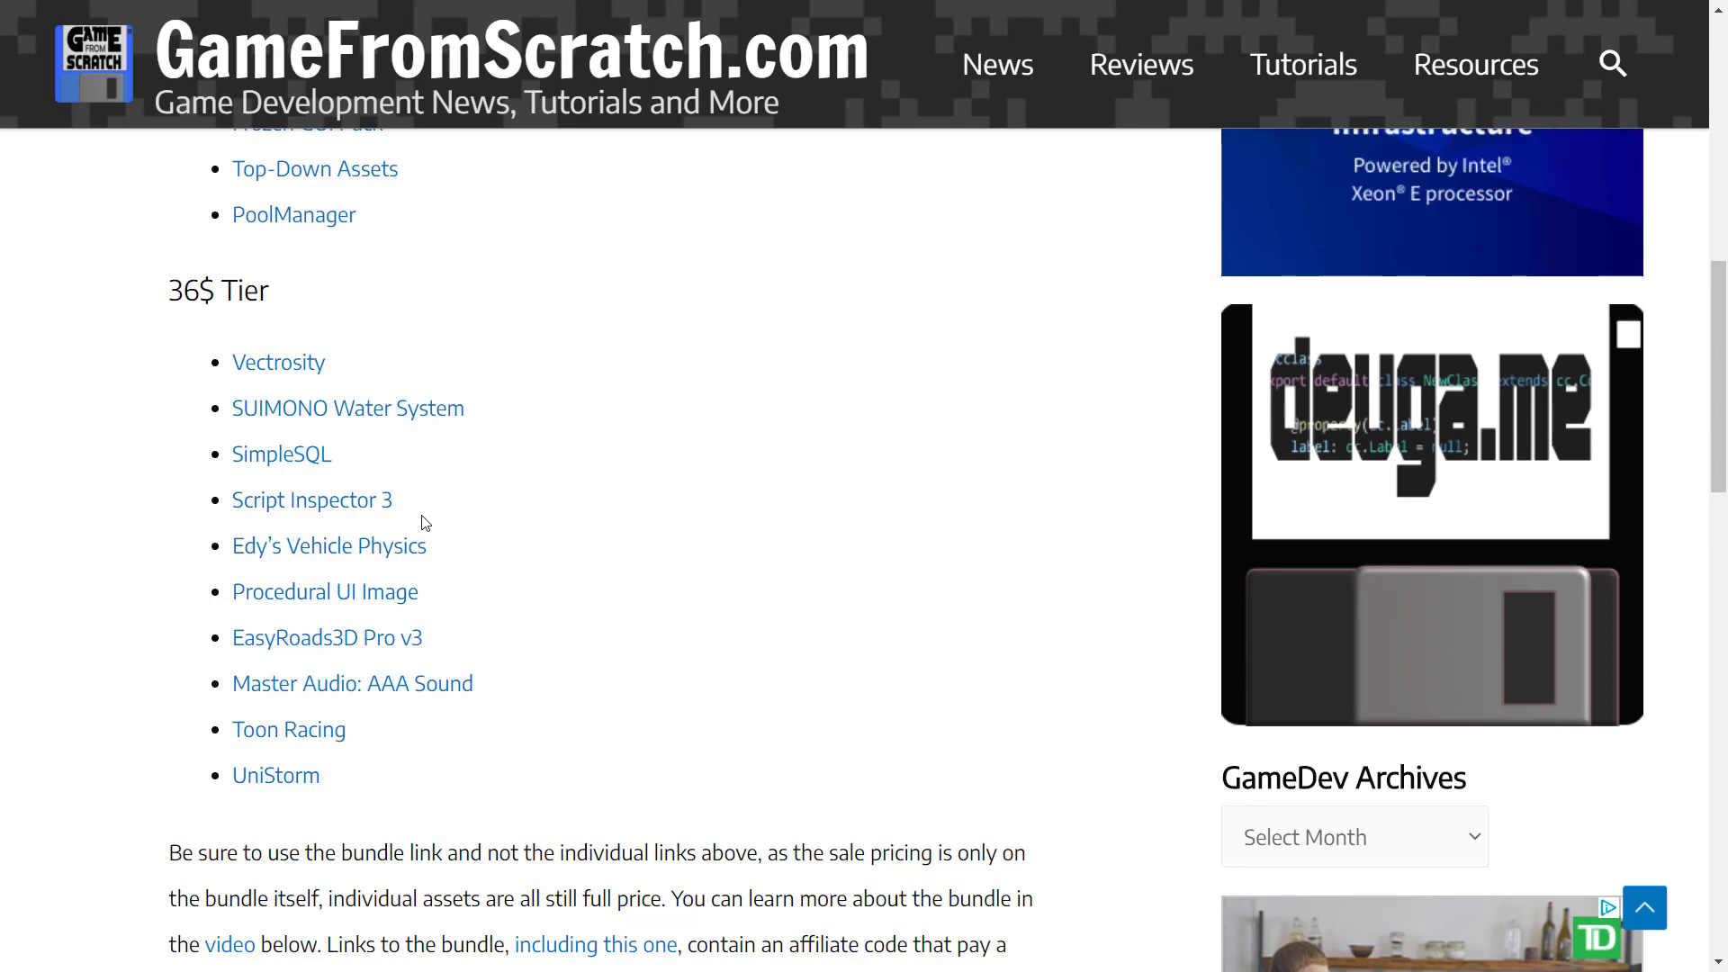
scroll(425, 522, "up", 10)
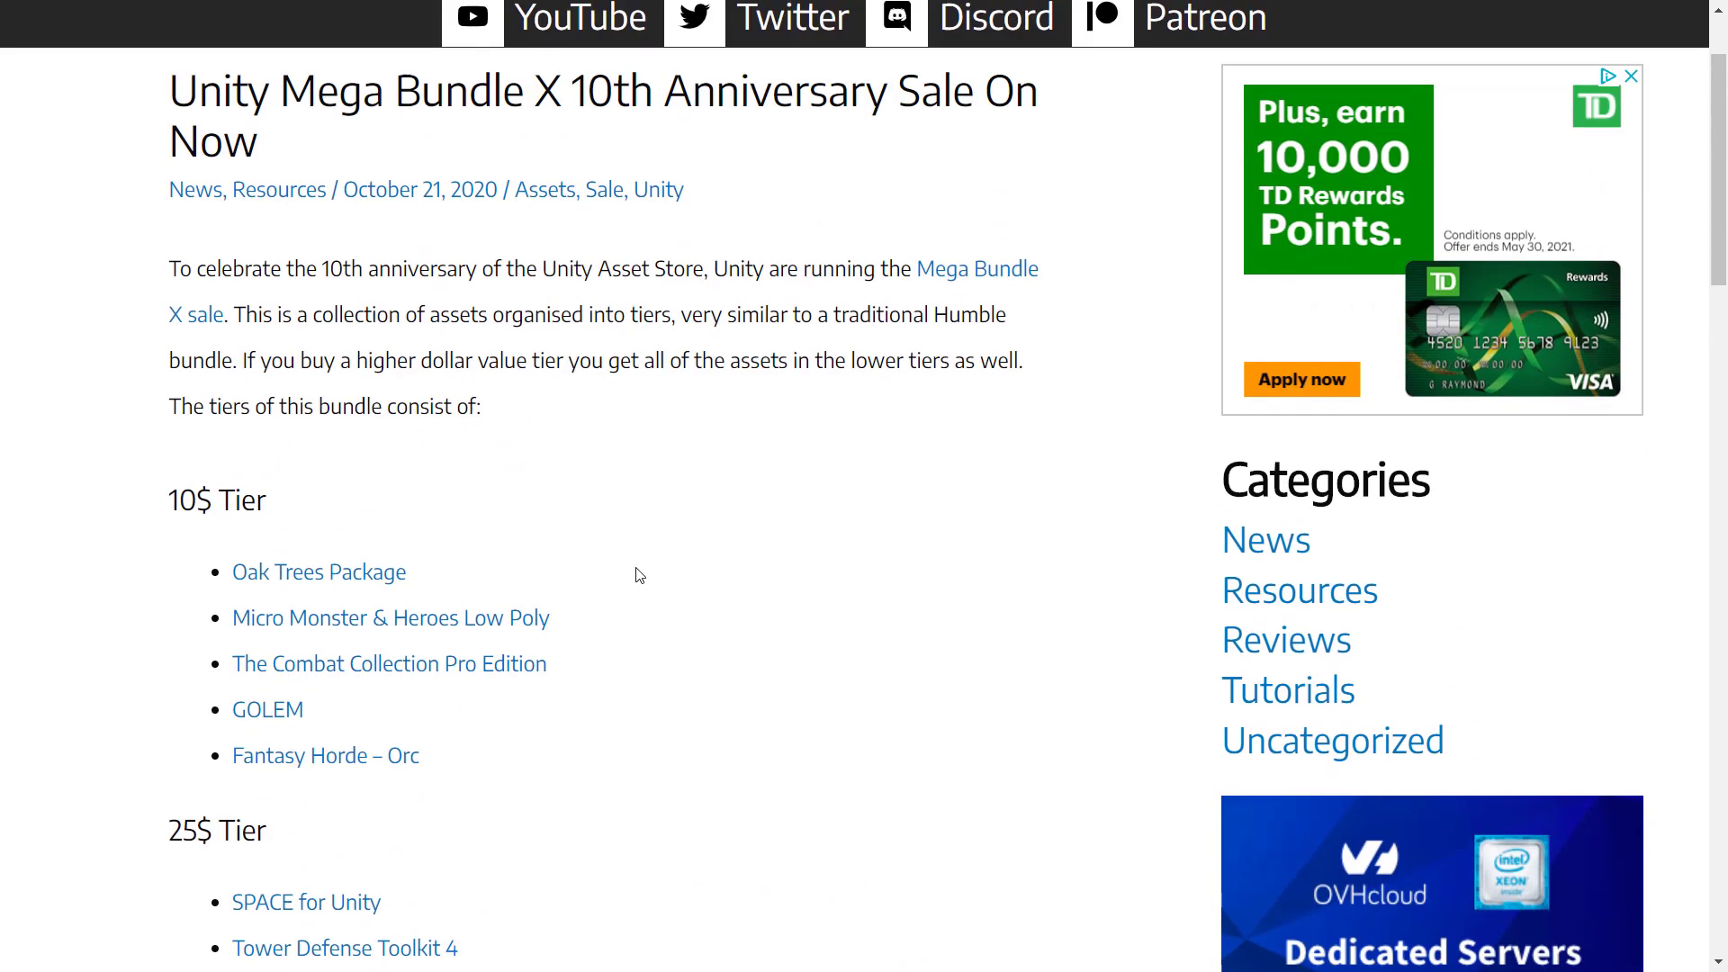
scroll(644, 576, "up", 2)
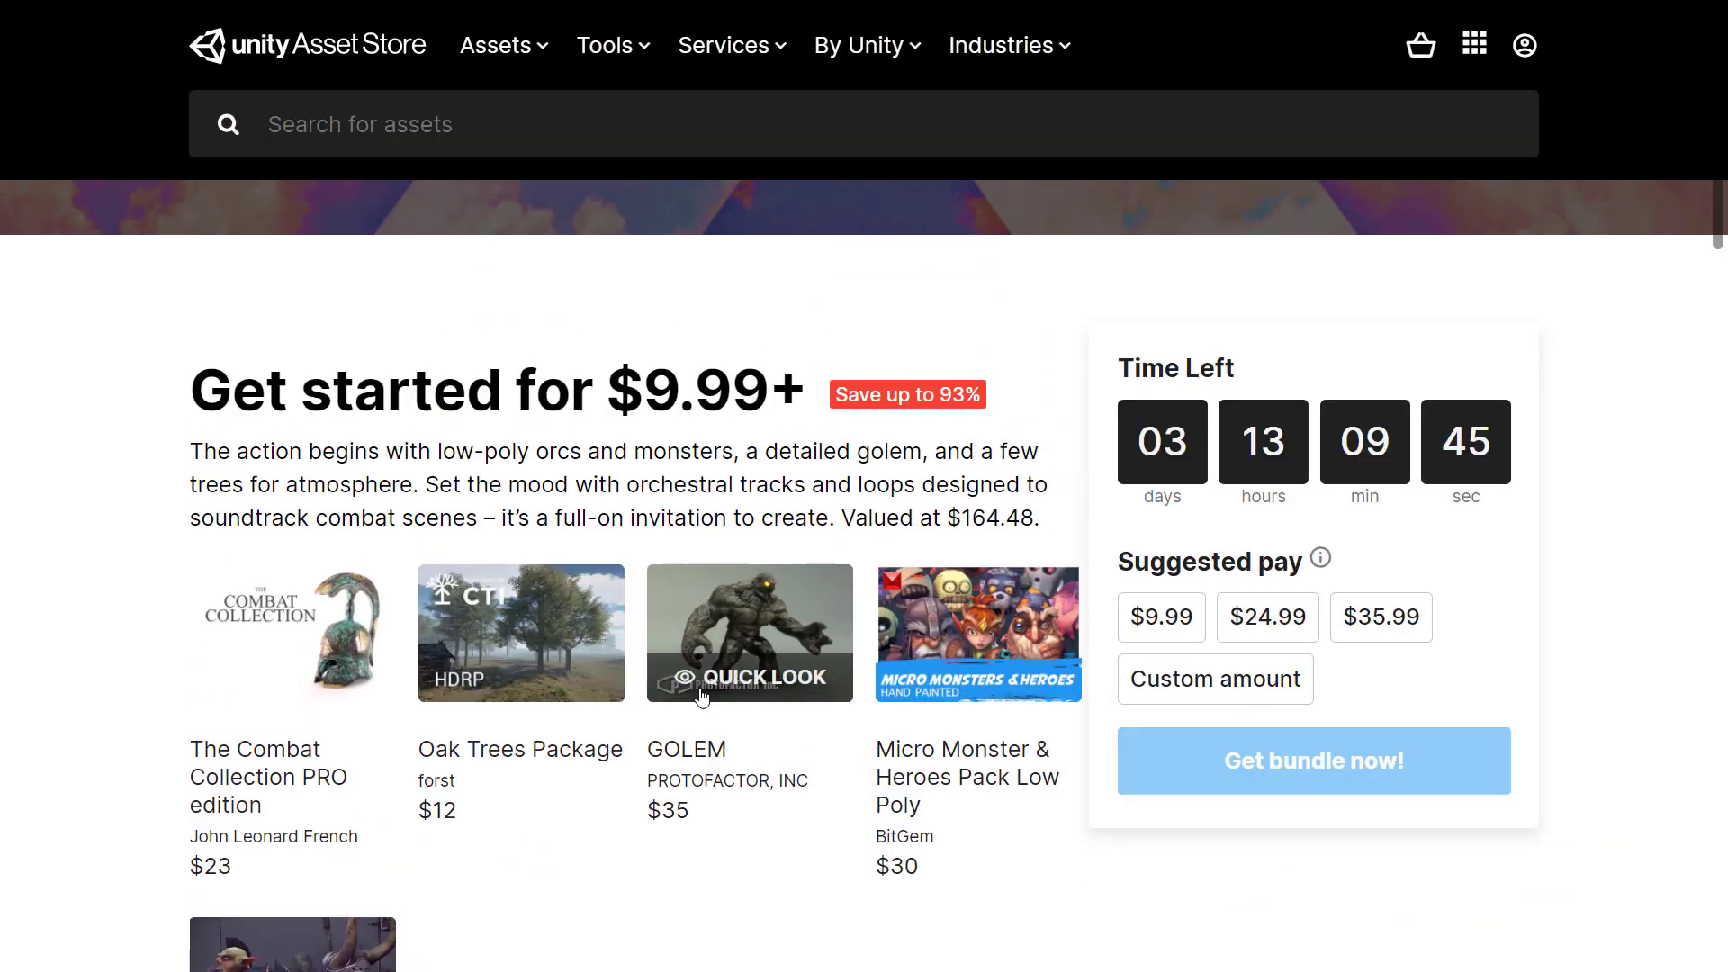
scroll(698, 693, "down", 2)
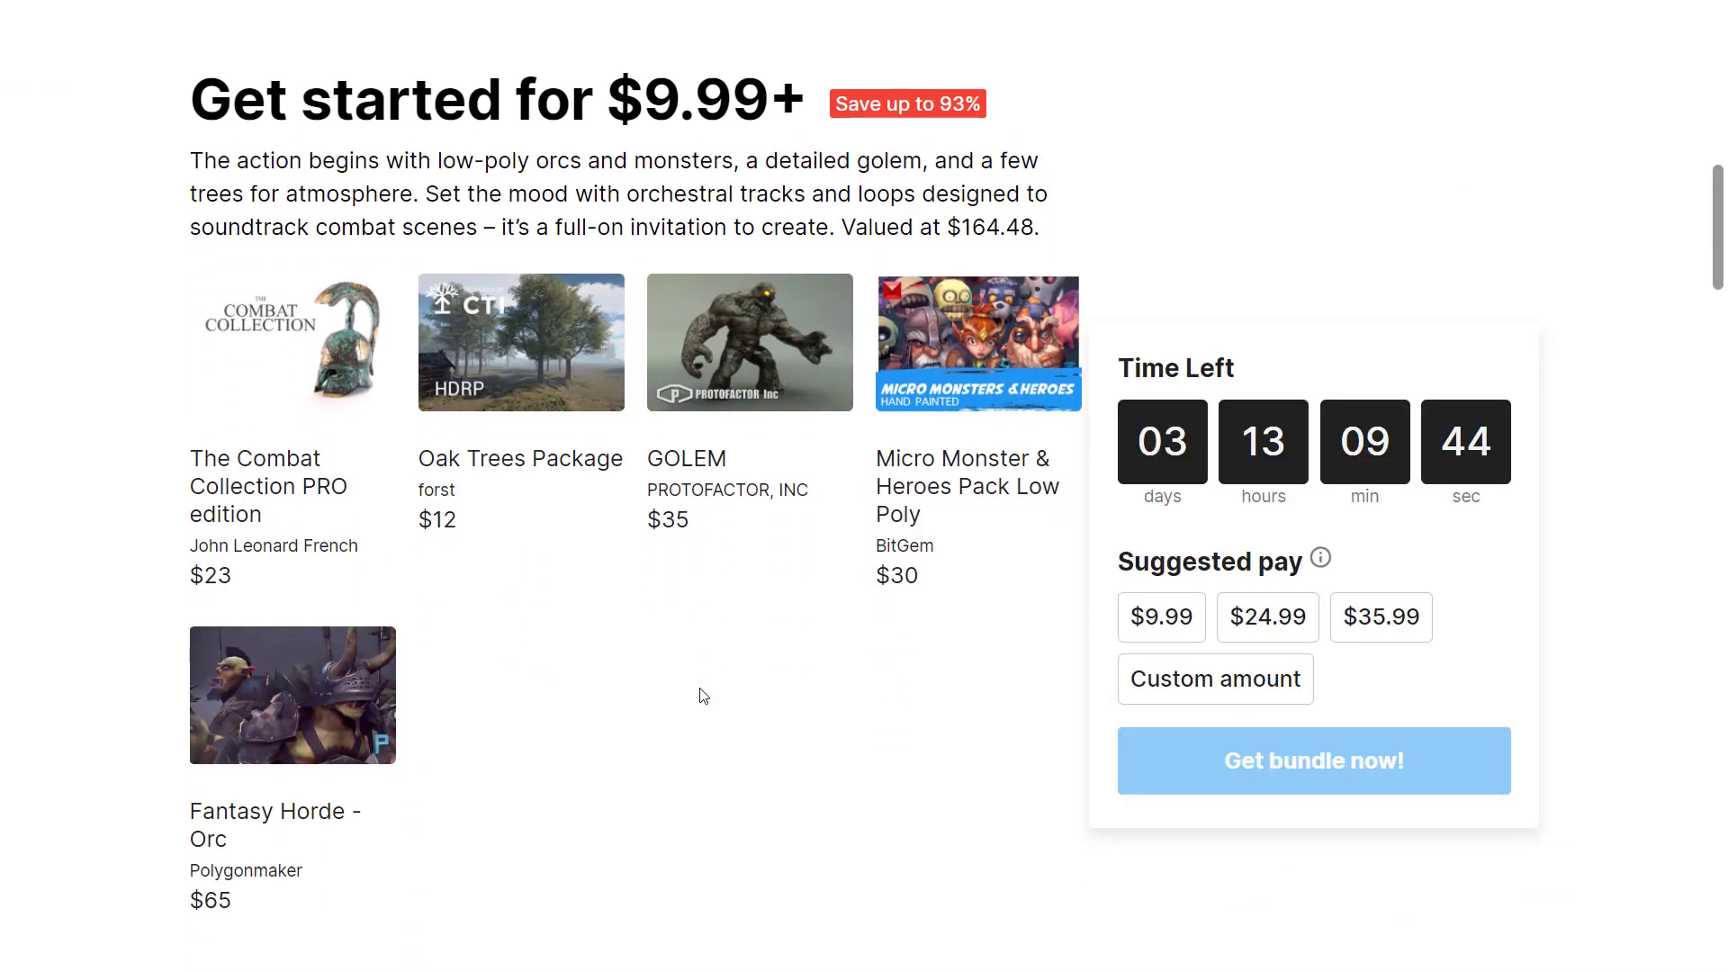
scroll(704, 696, "down", 20)
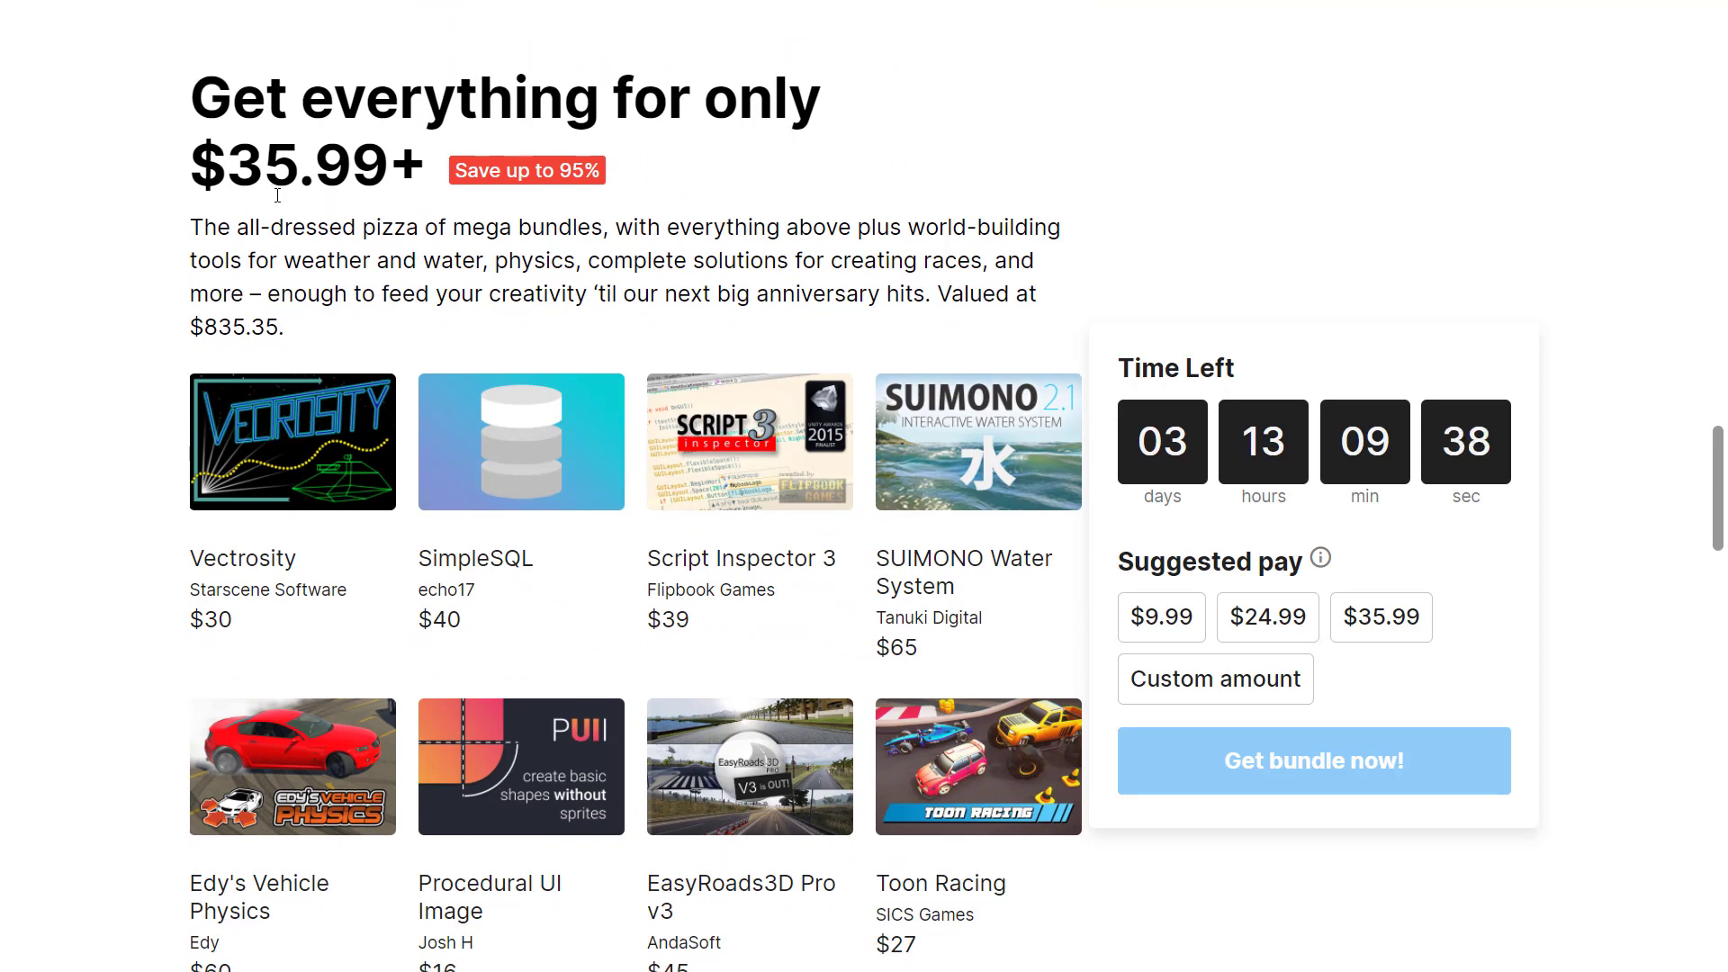
scroll(273, 193, "down", 3)
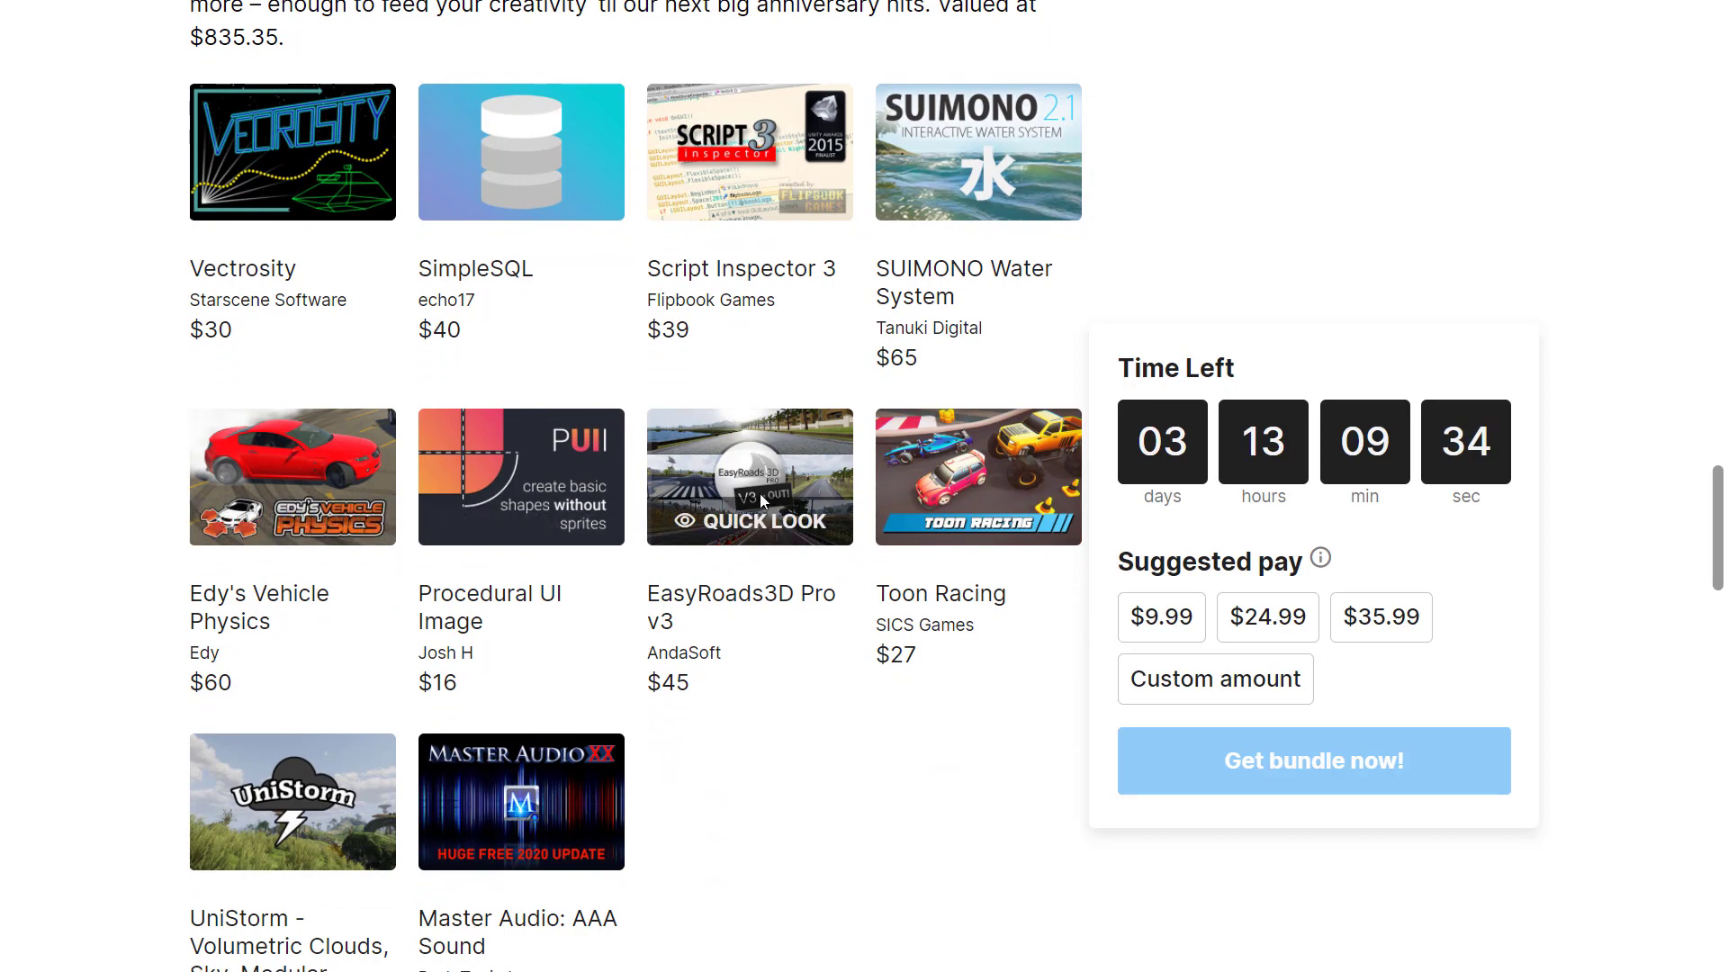
scroll(990, 584, "down", 3)
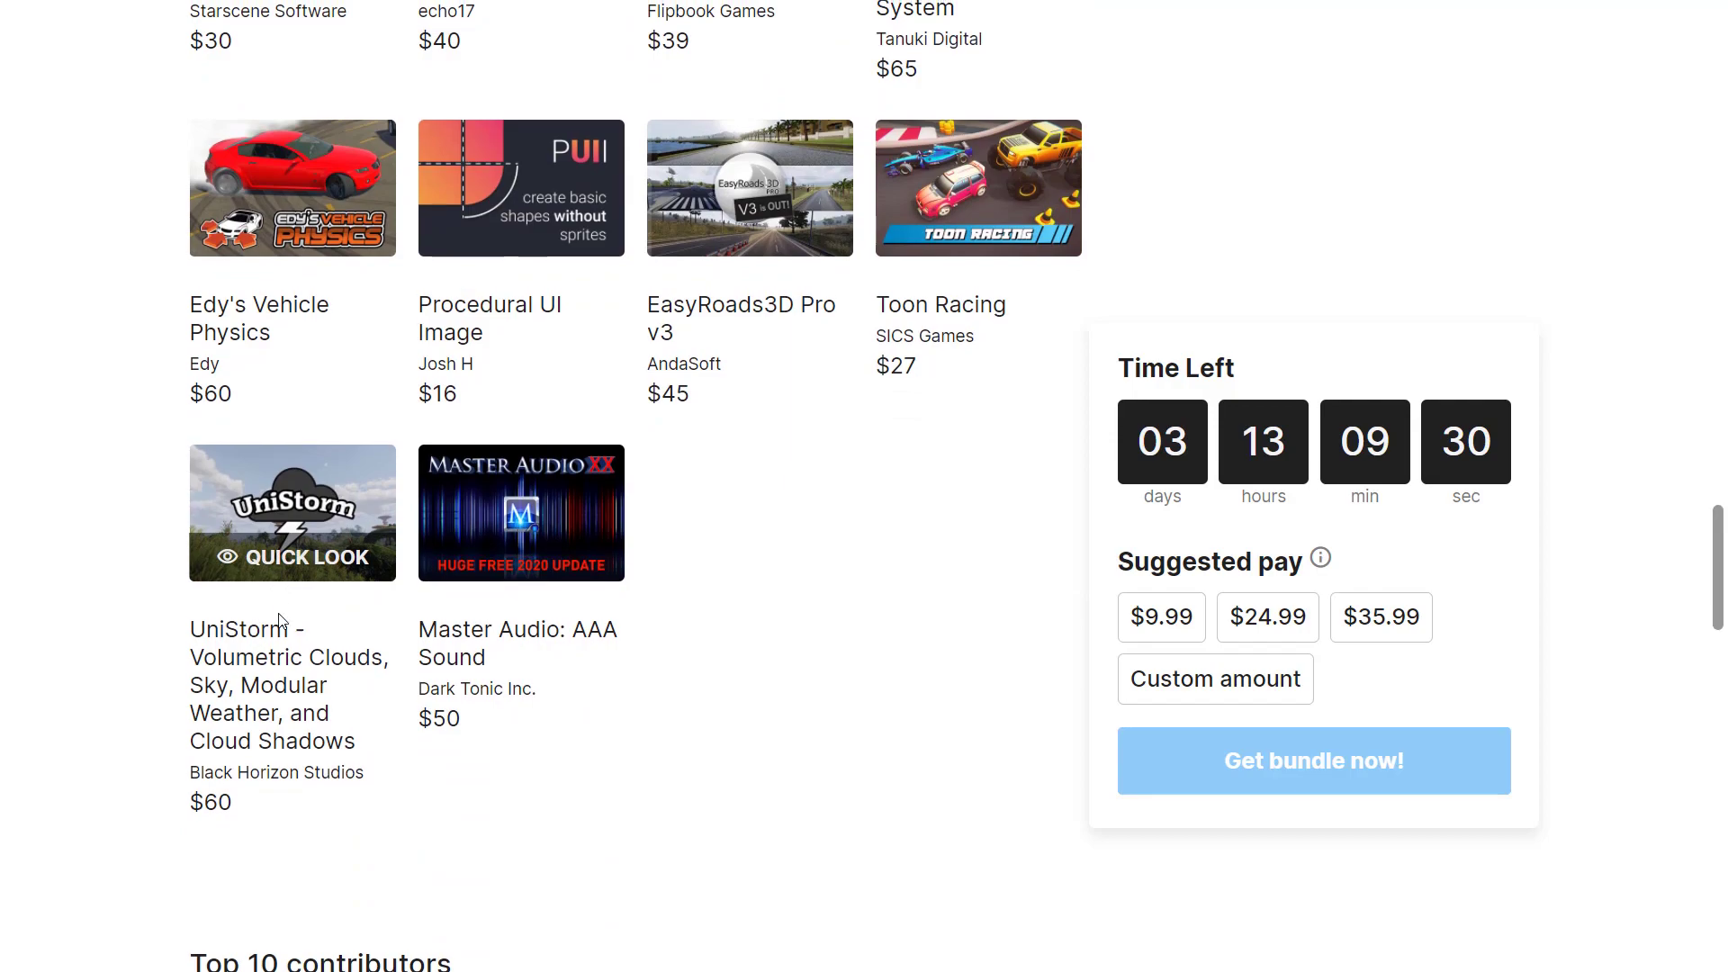
scroll(282, 612, "up", 7)
scroll(282, 619, "up", 16)
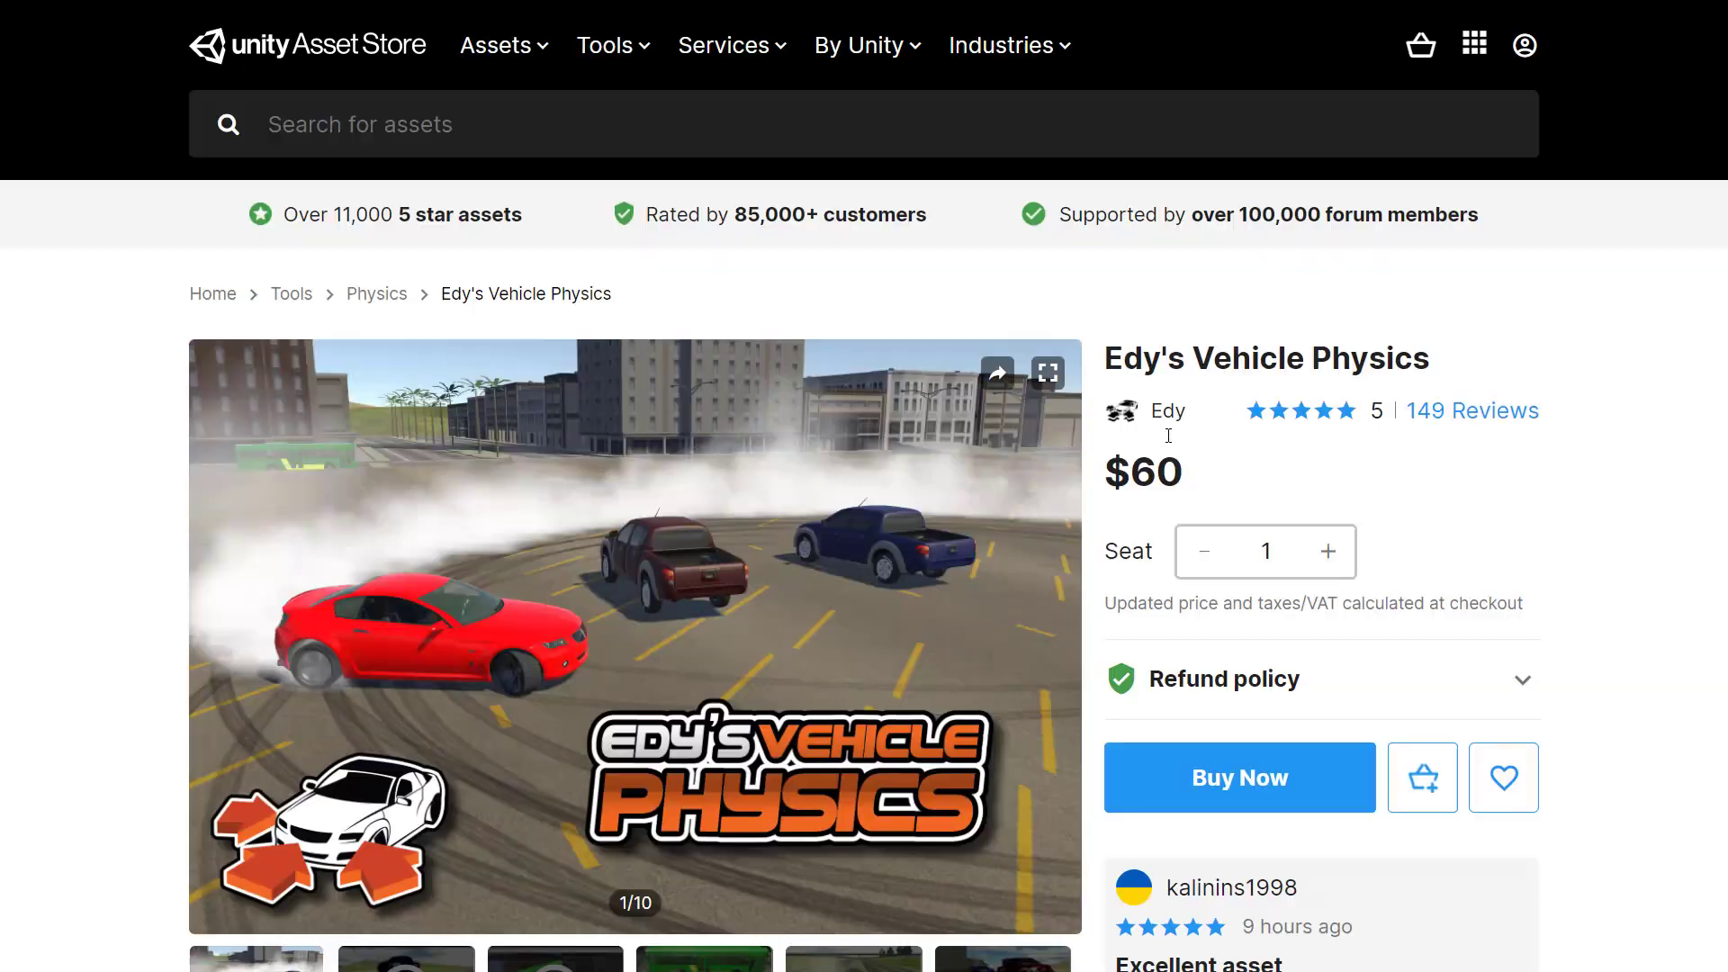
Browse the store pages and view the second Toon Racing gallery image.
scroll(1075, 587, "down", 3)
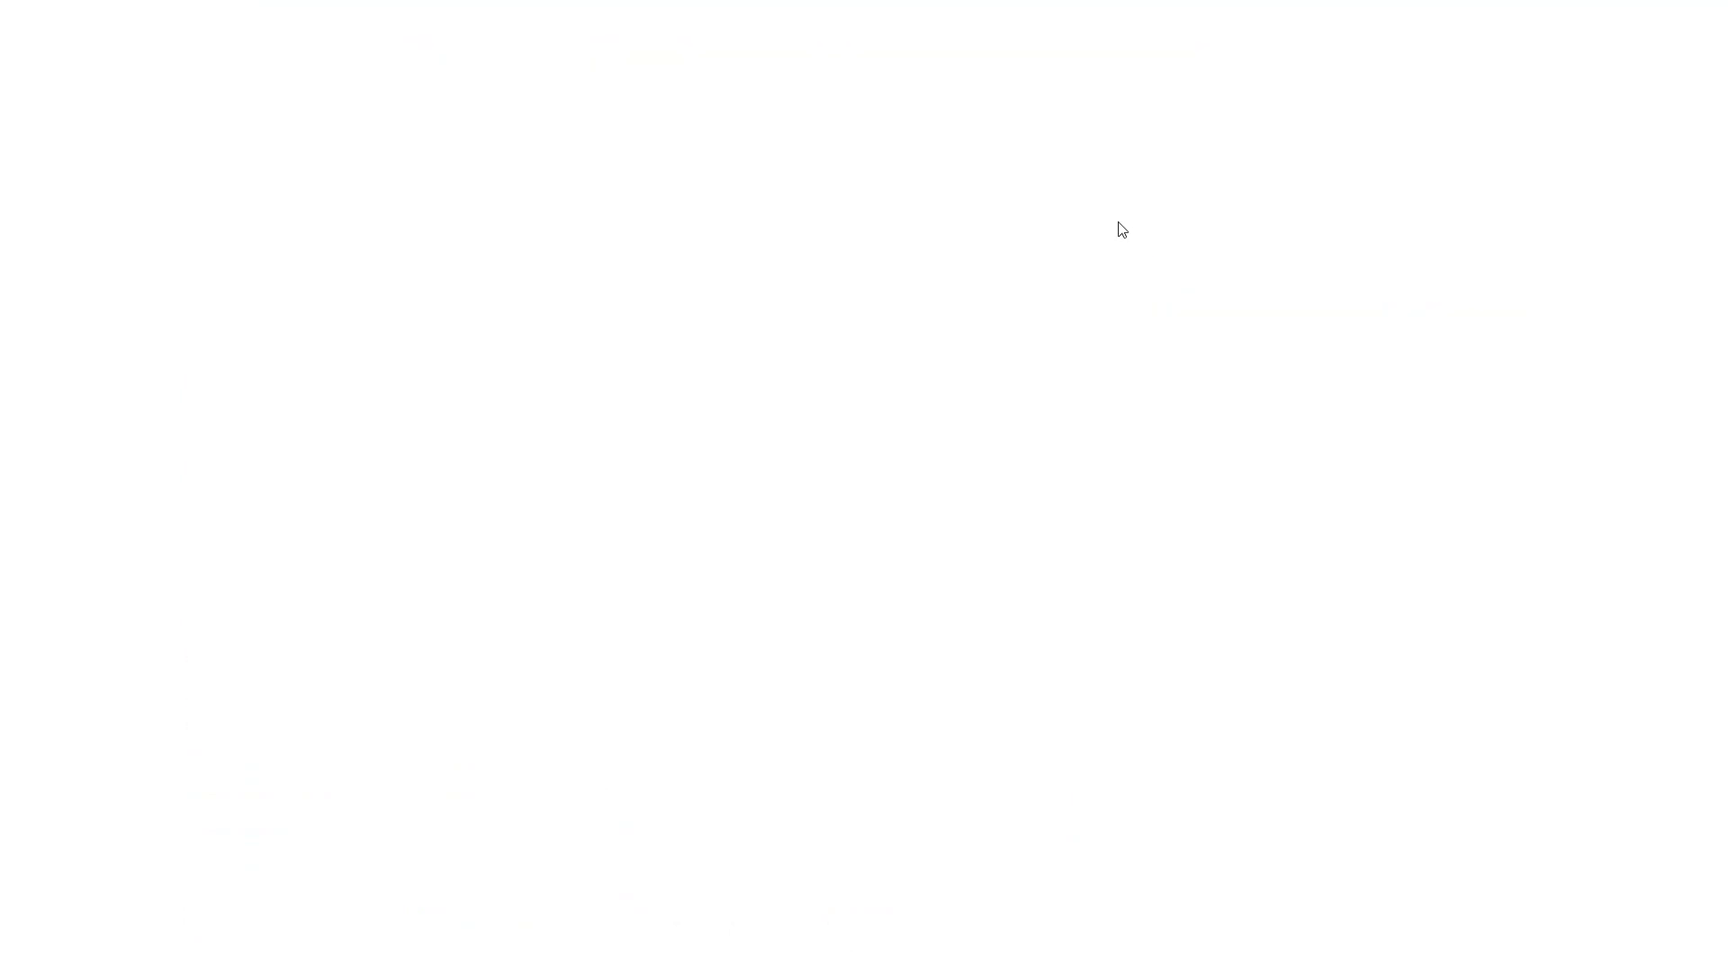
scroll(1051, 414, "down", 6)
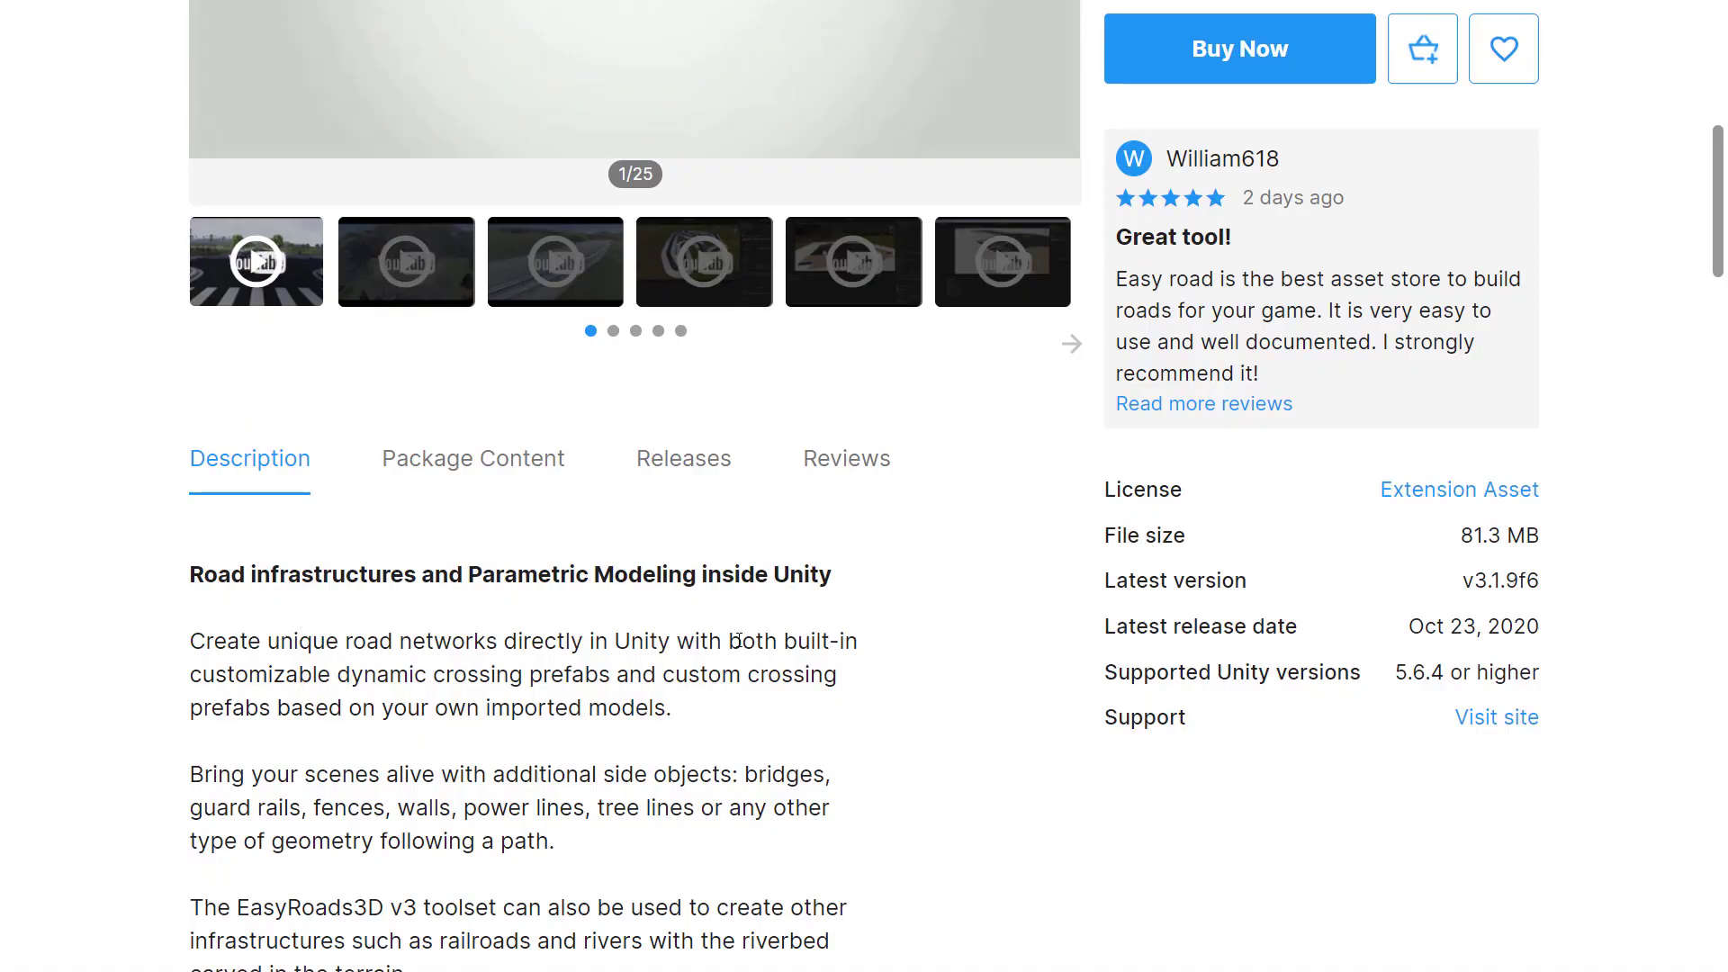
scroll(737, 640, "up", 7)
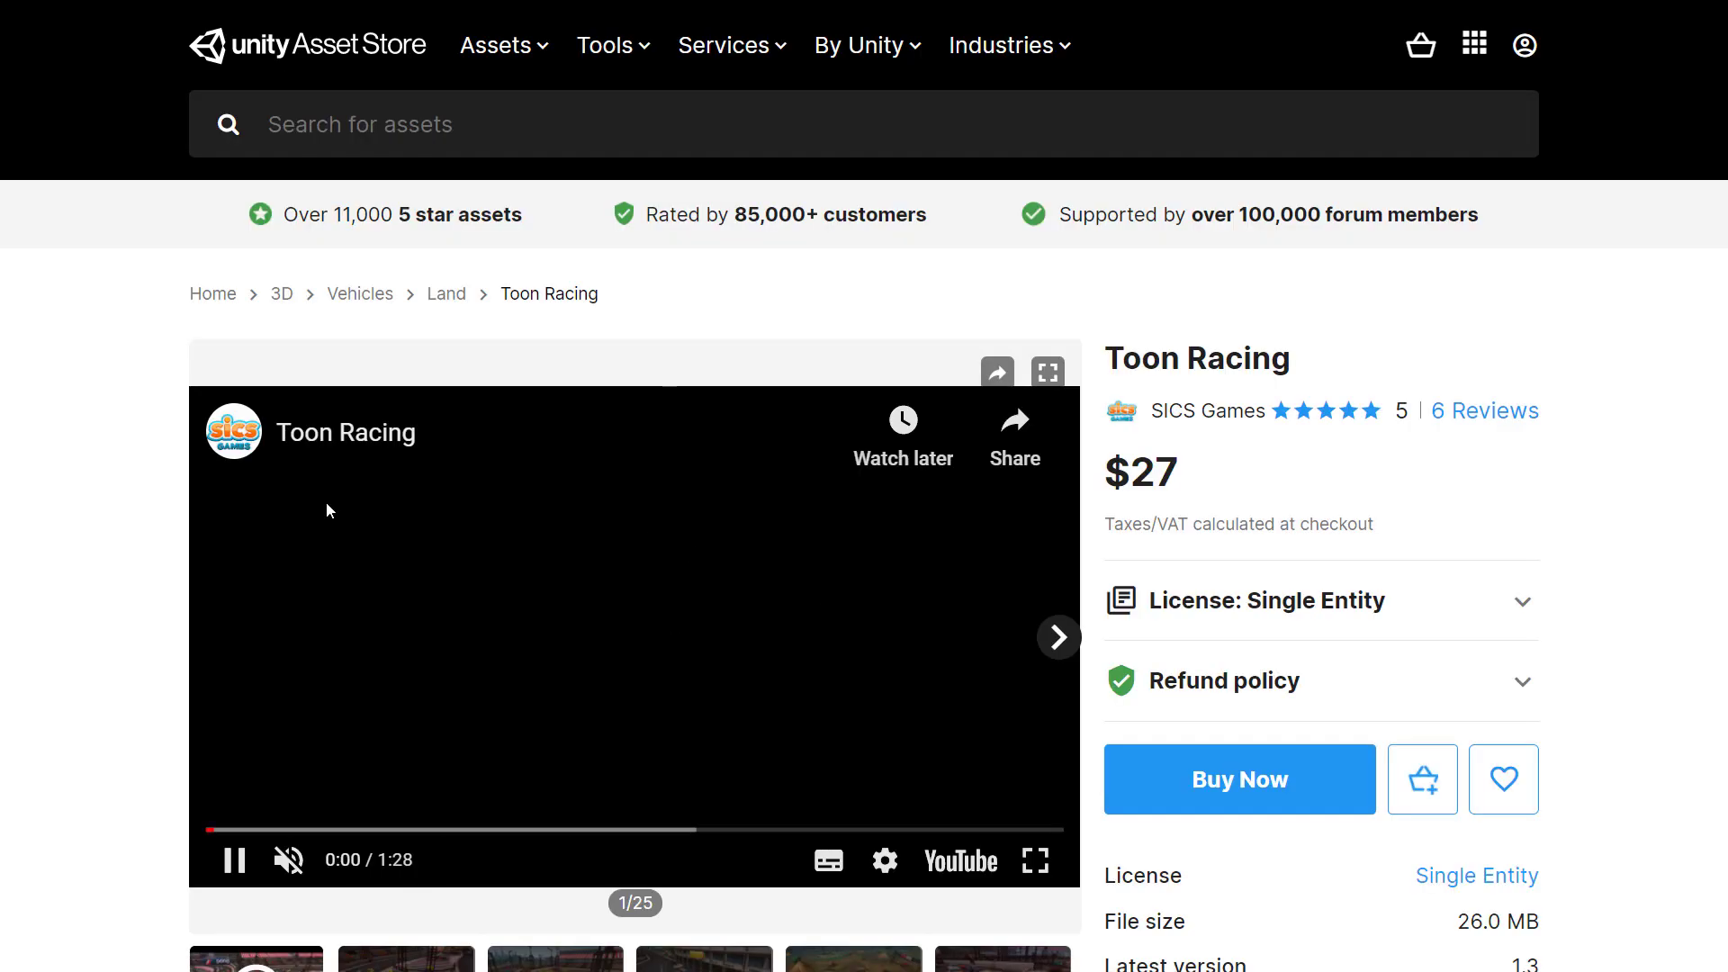
scroll(567, 725, "down", 3)
left_click(404, 697)
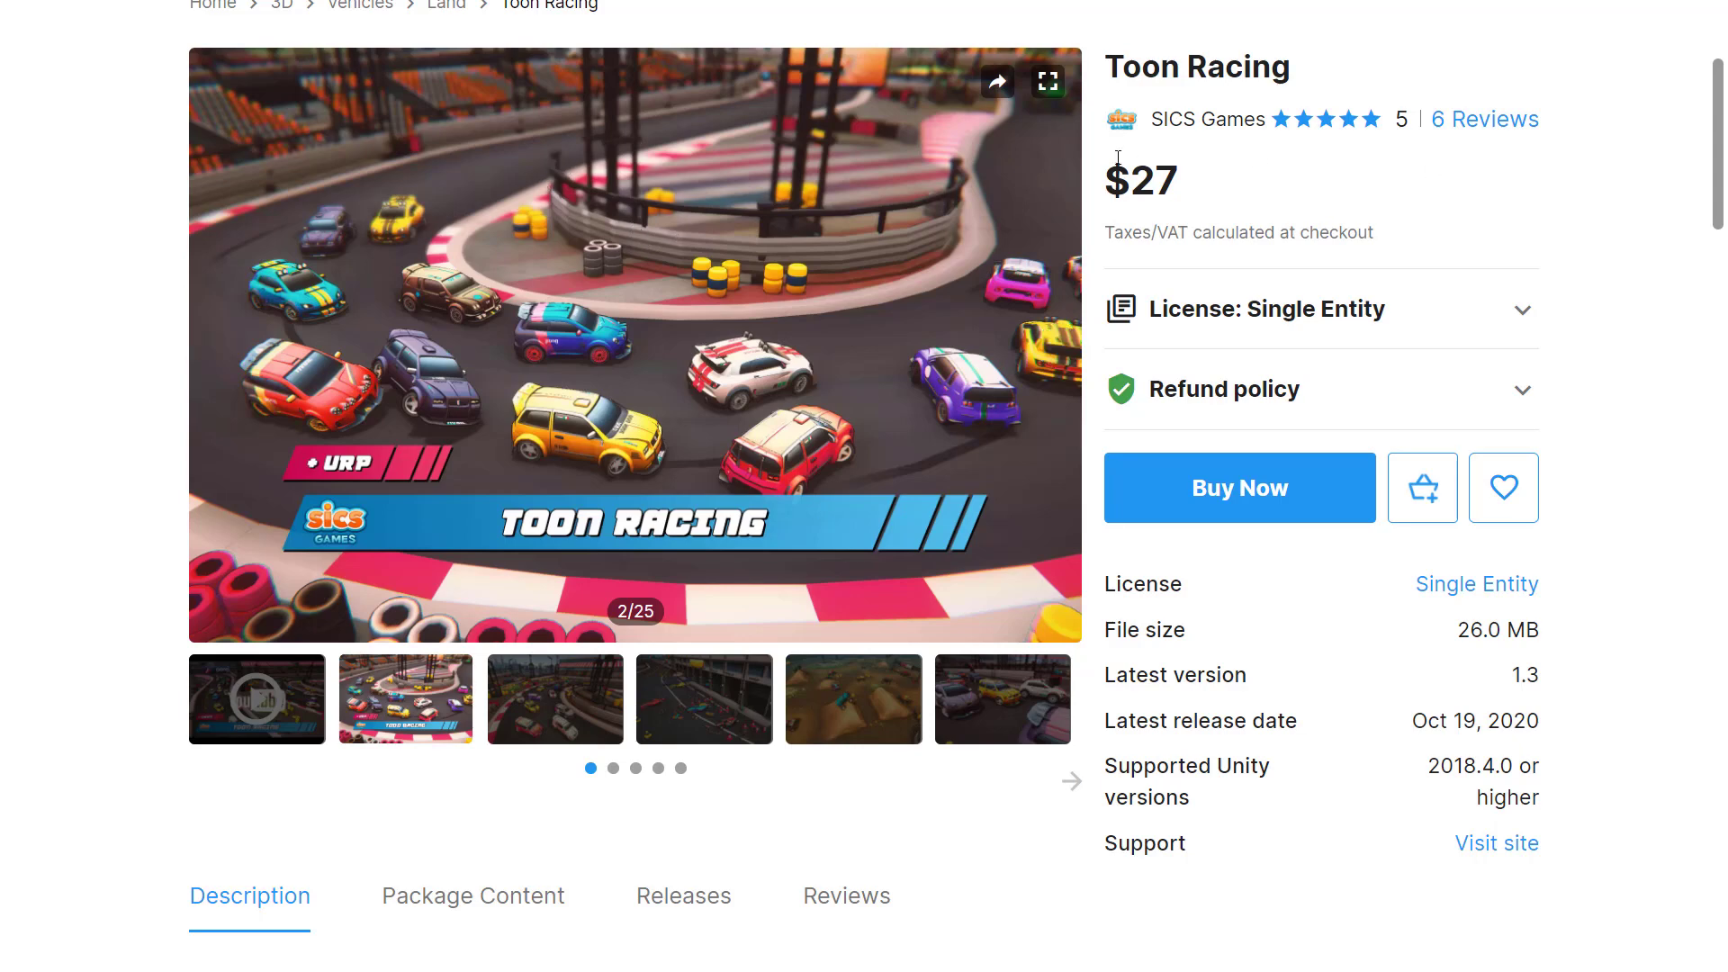
mouse_move(368, 185)
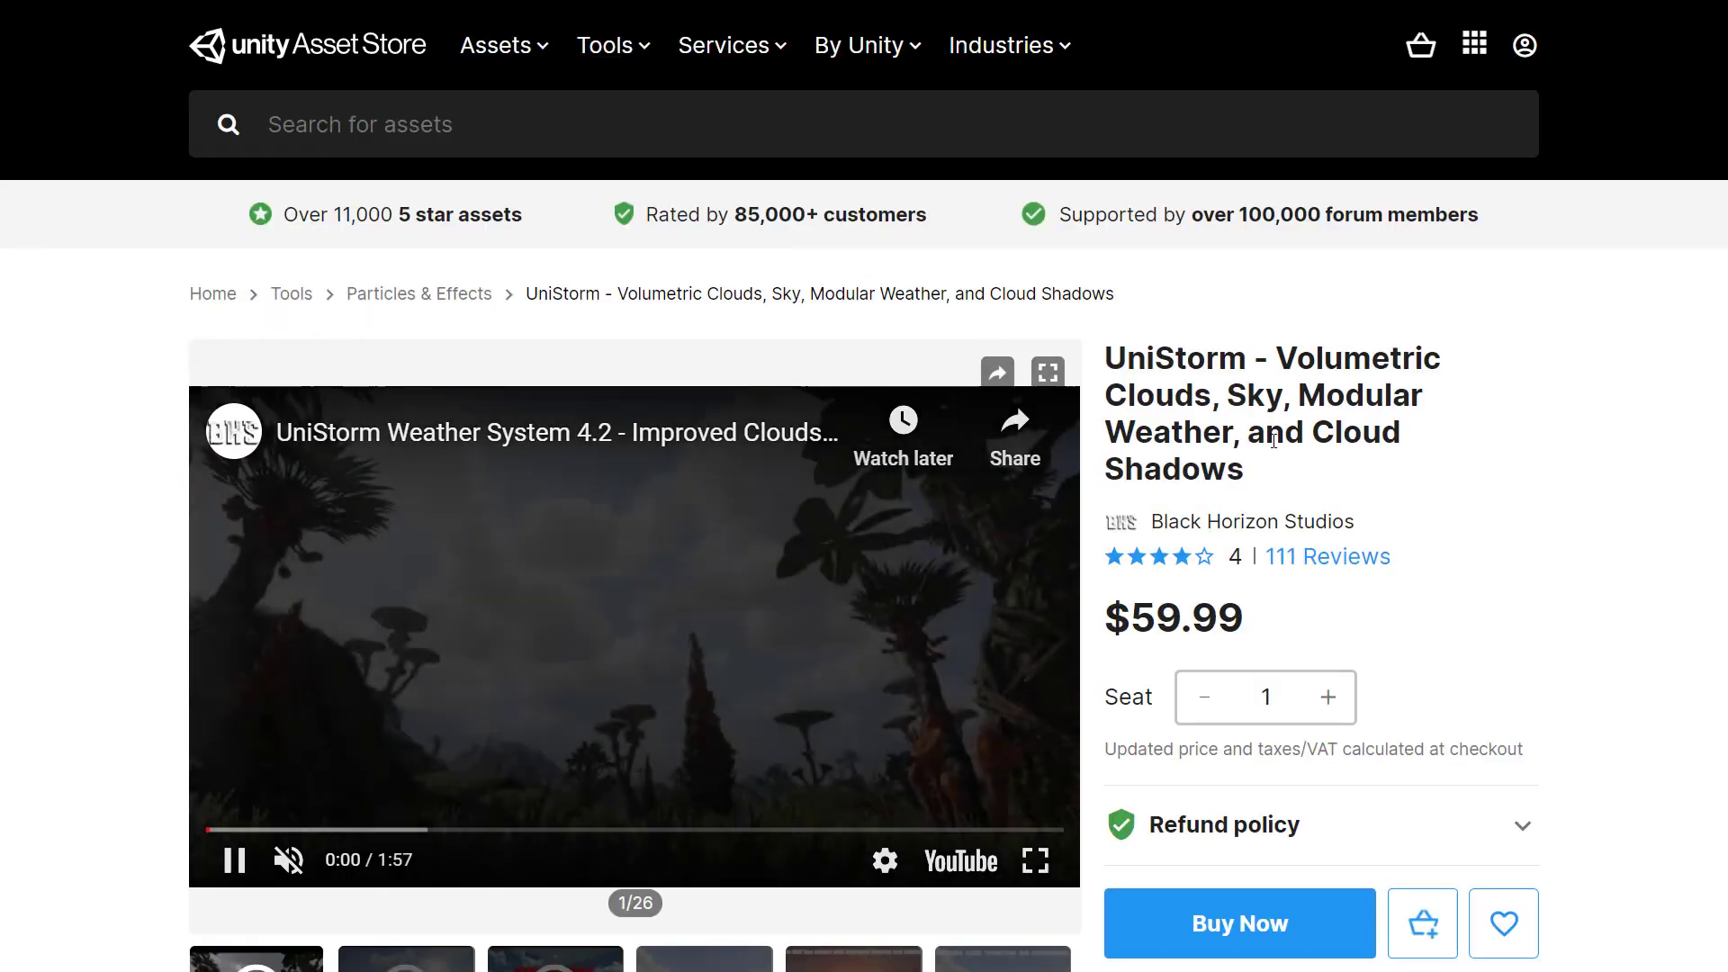
Preview the UniStorm gallery images, including sunset and cloud formations, then return to the GameFromScratch article.
scroll(347, 374, "down", 2)
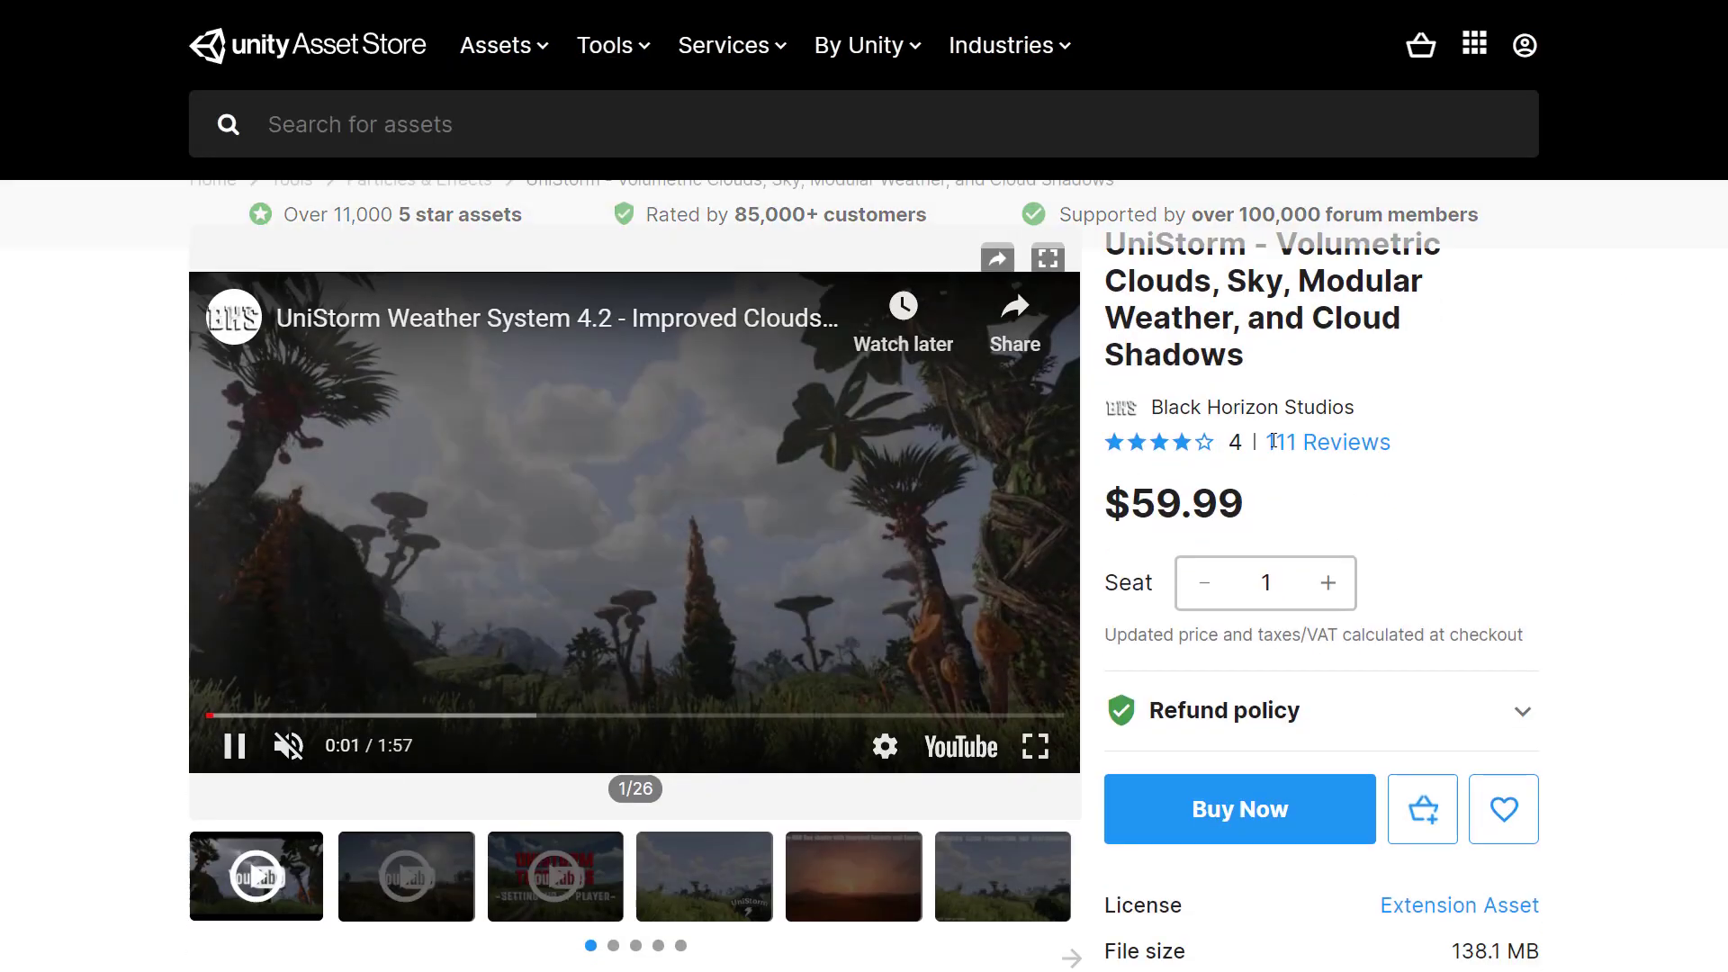
scroll(630, 526, "down", 2)
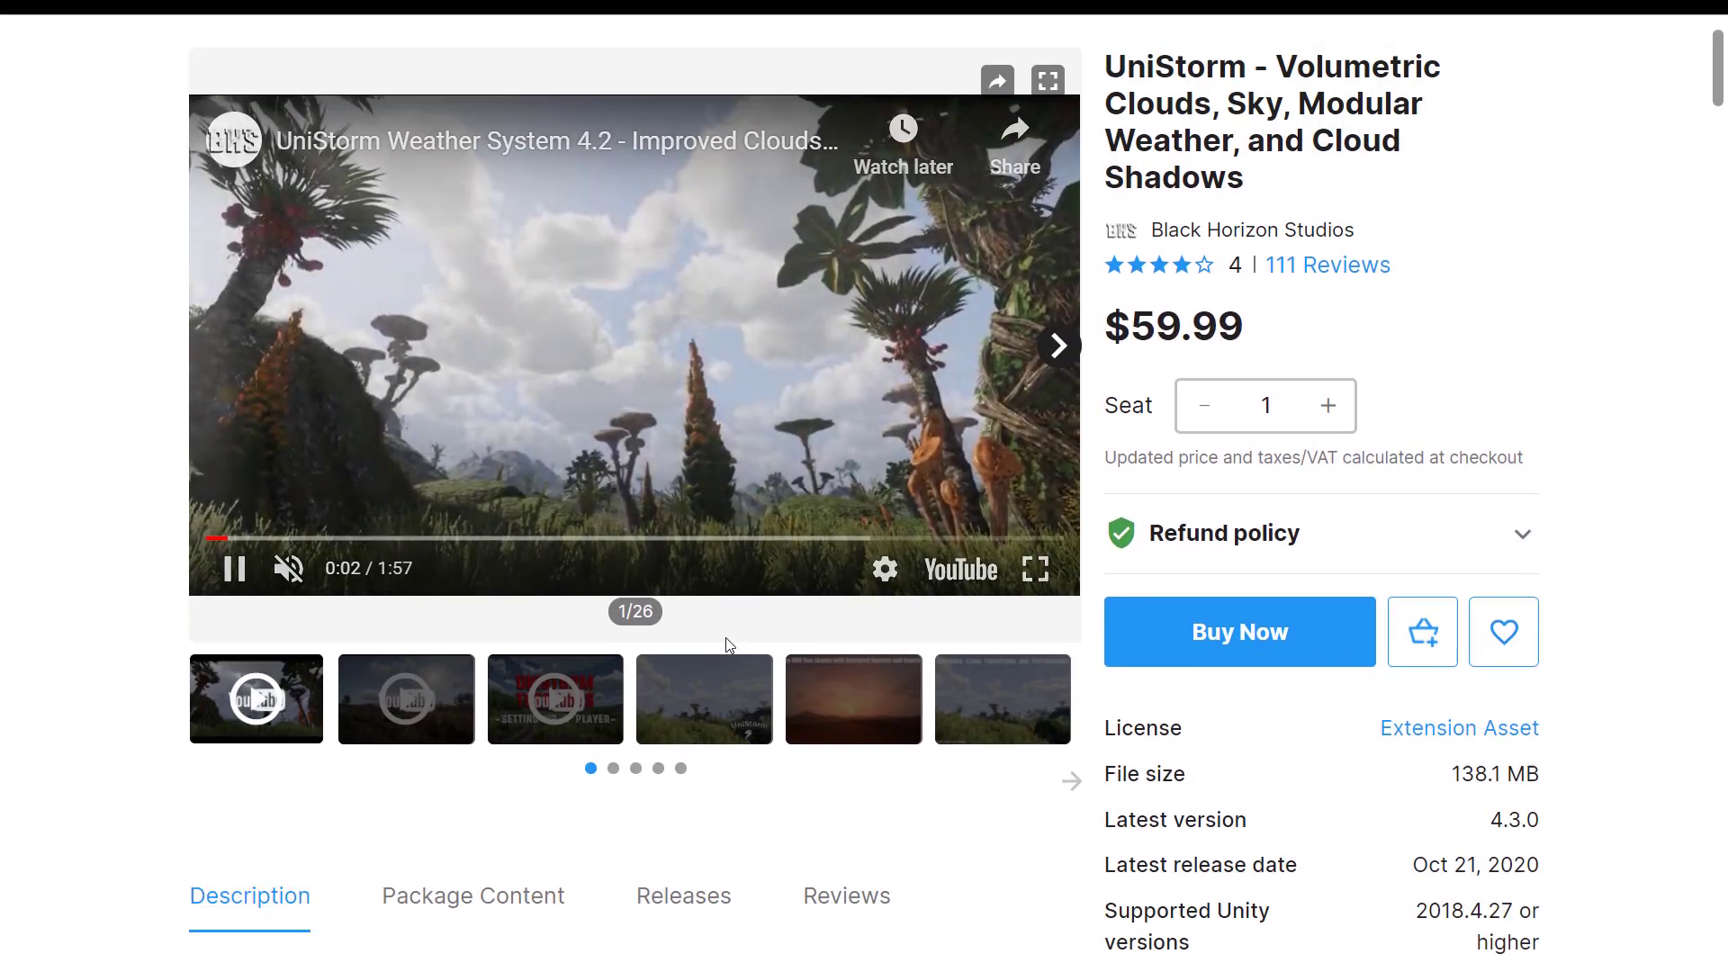
left_click(692, 697)
left_click(842, 705)
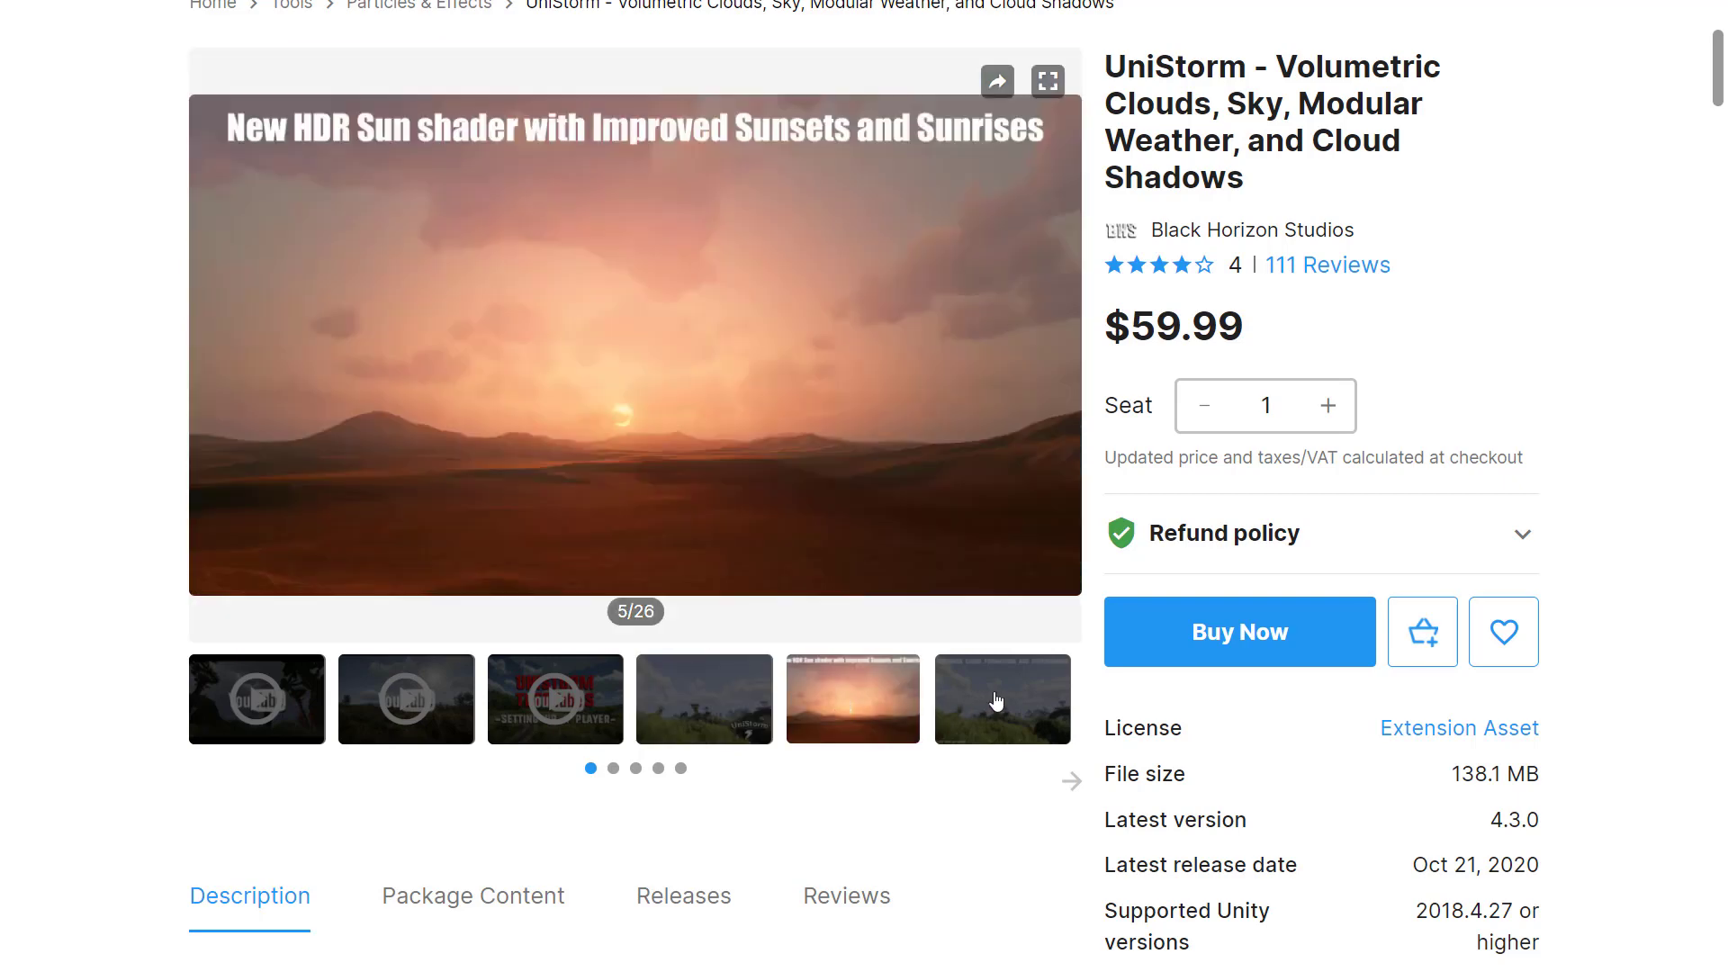
left_click(997, 700)
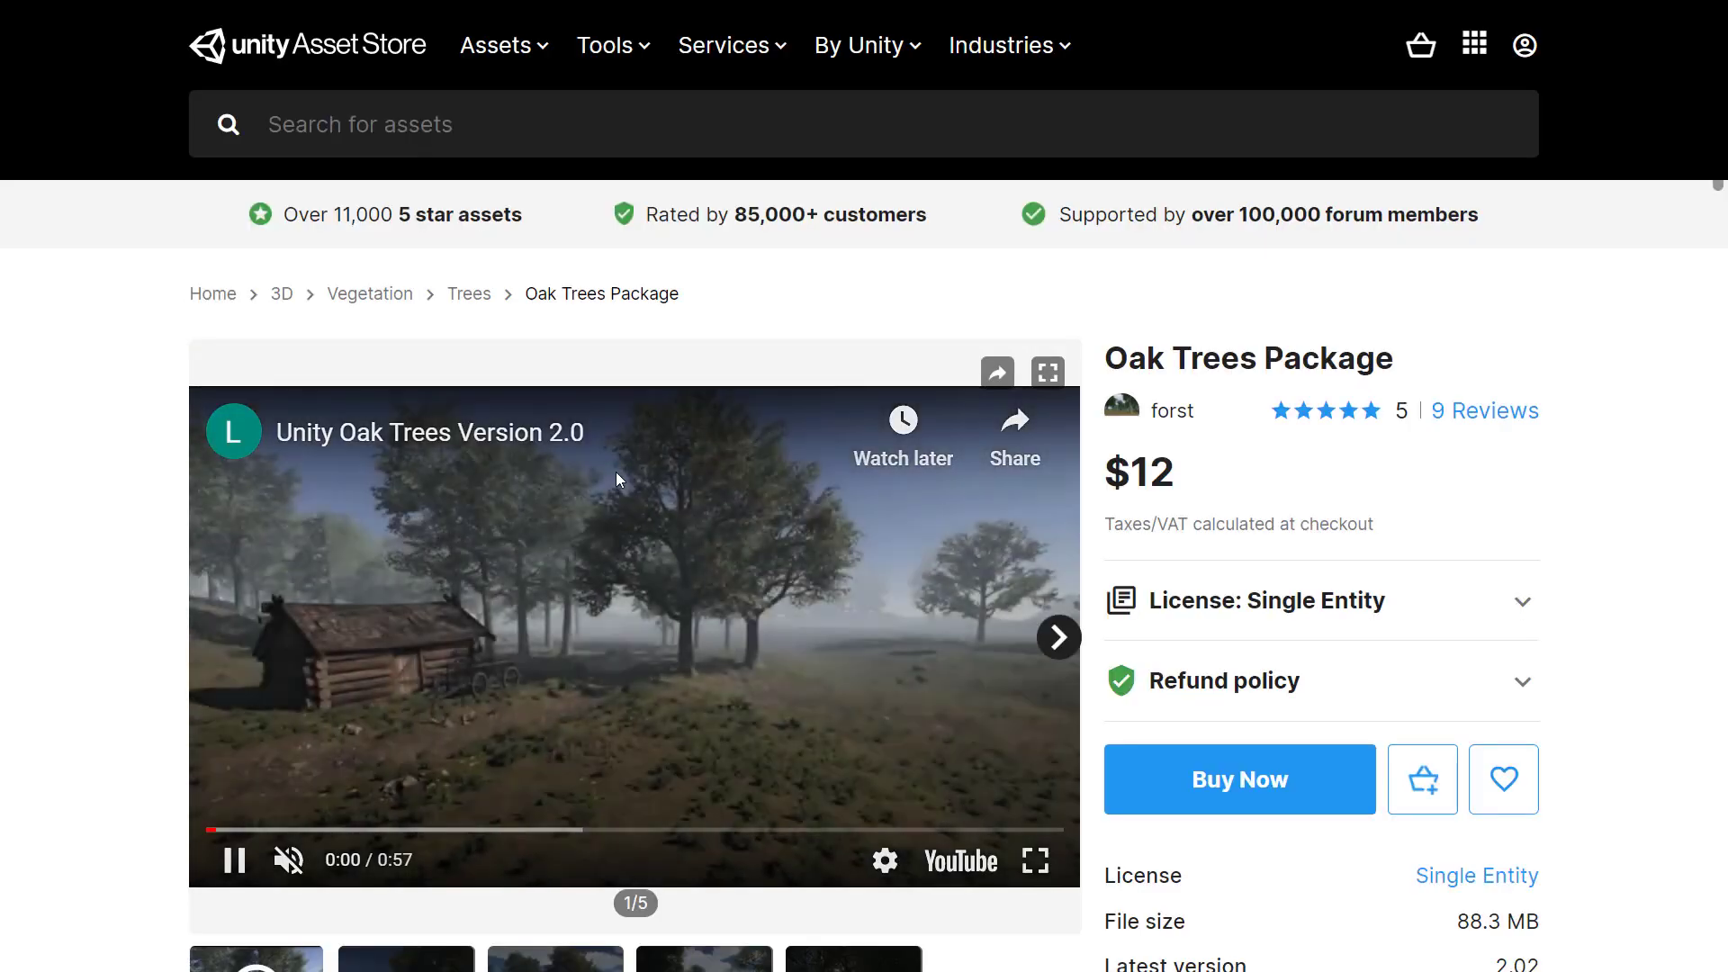
scroll(615, 471, "down", 2)
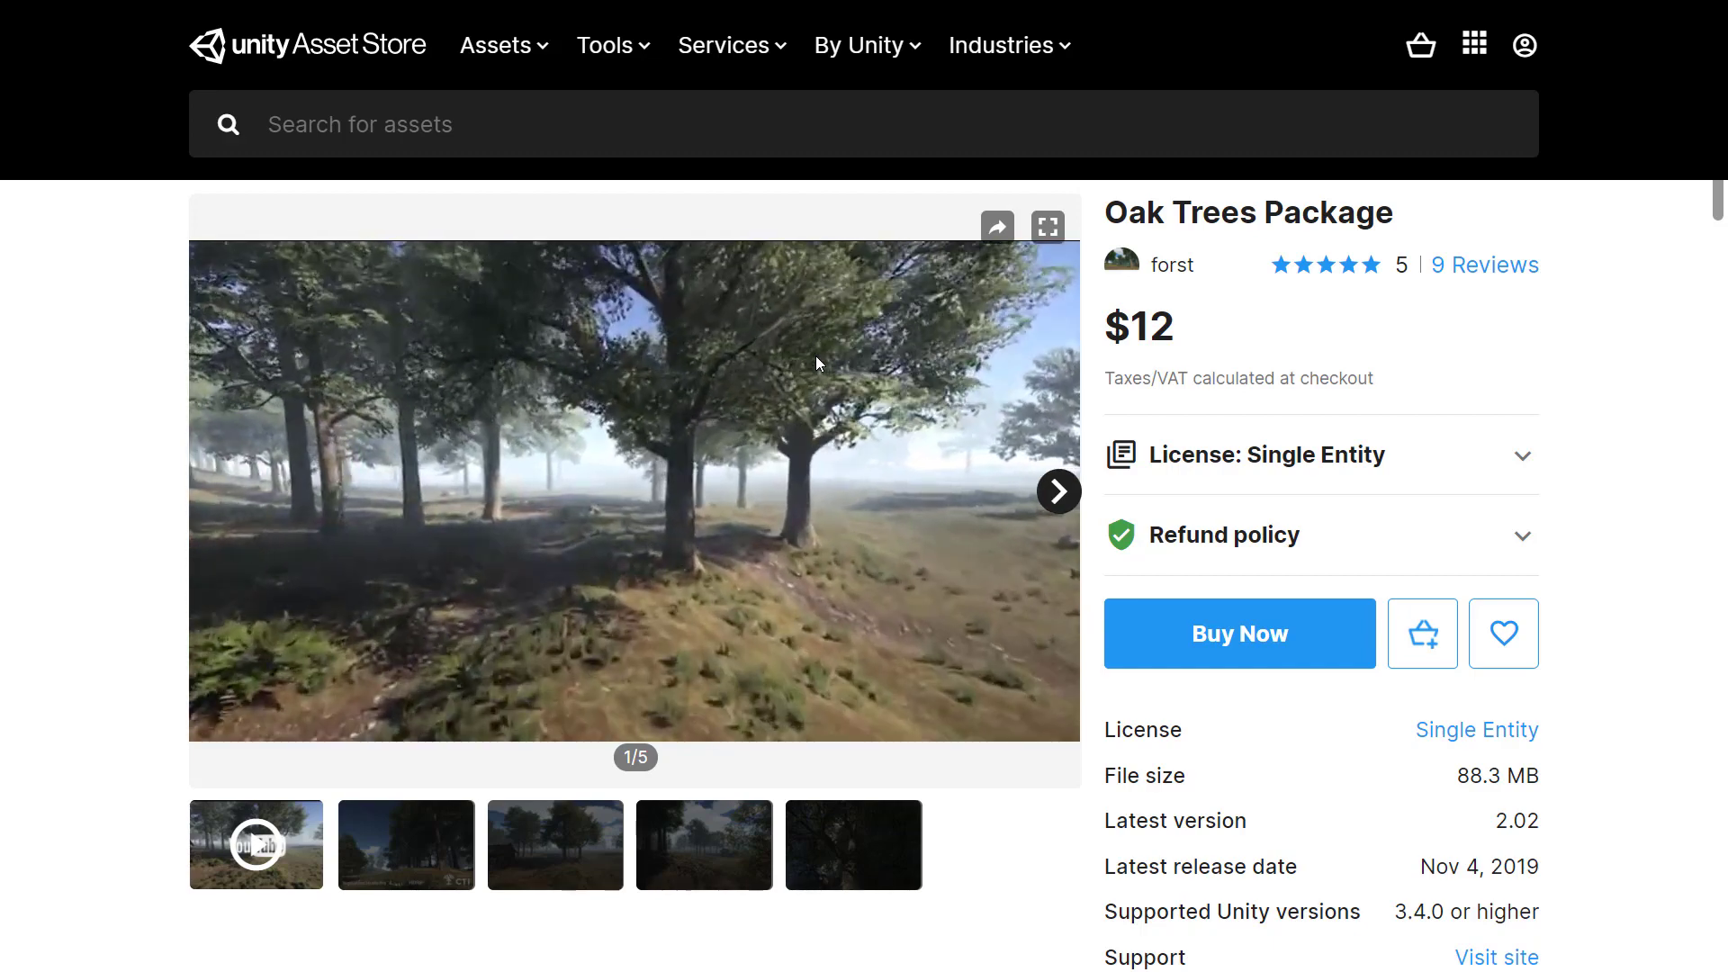
key("alt+Left")
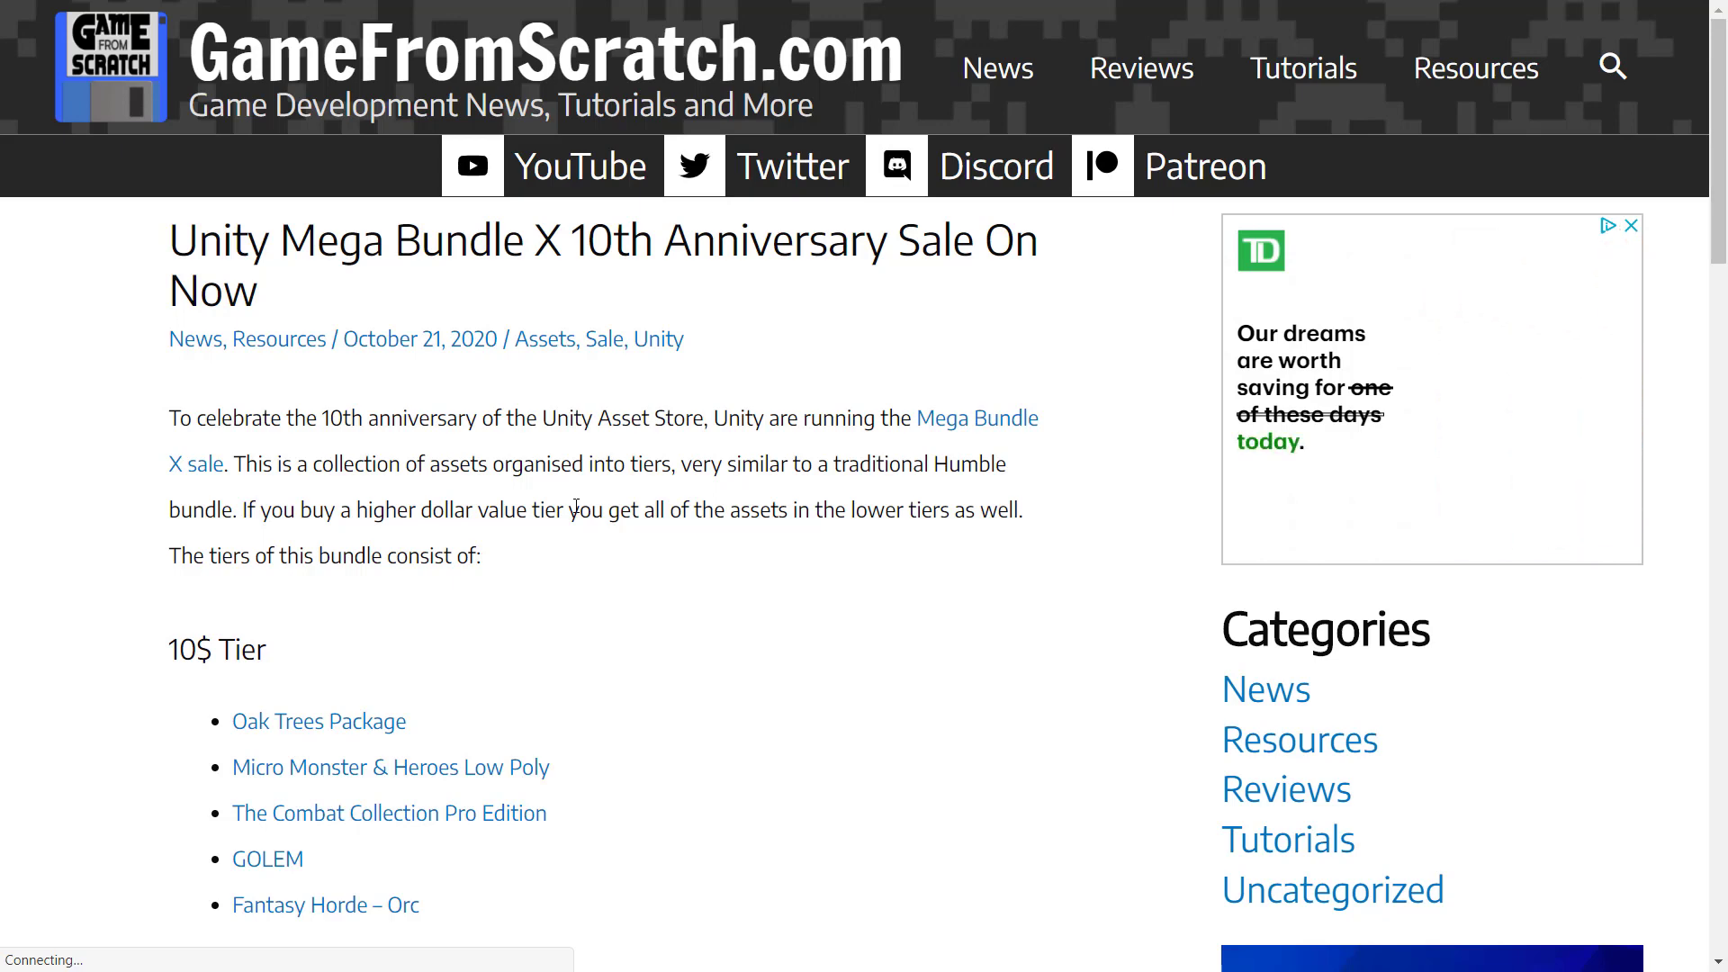
Review the article's bundle tier lists again, then switch to the Unity editor.
scroll(661, 628, "down", 3)
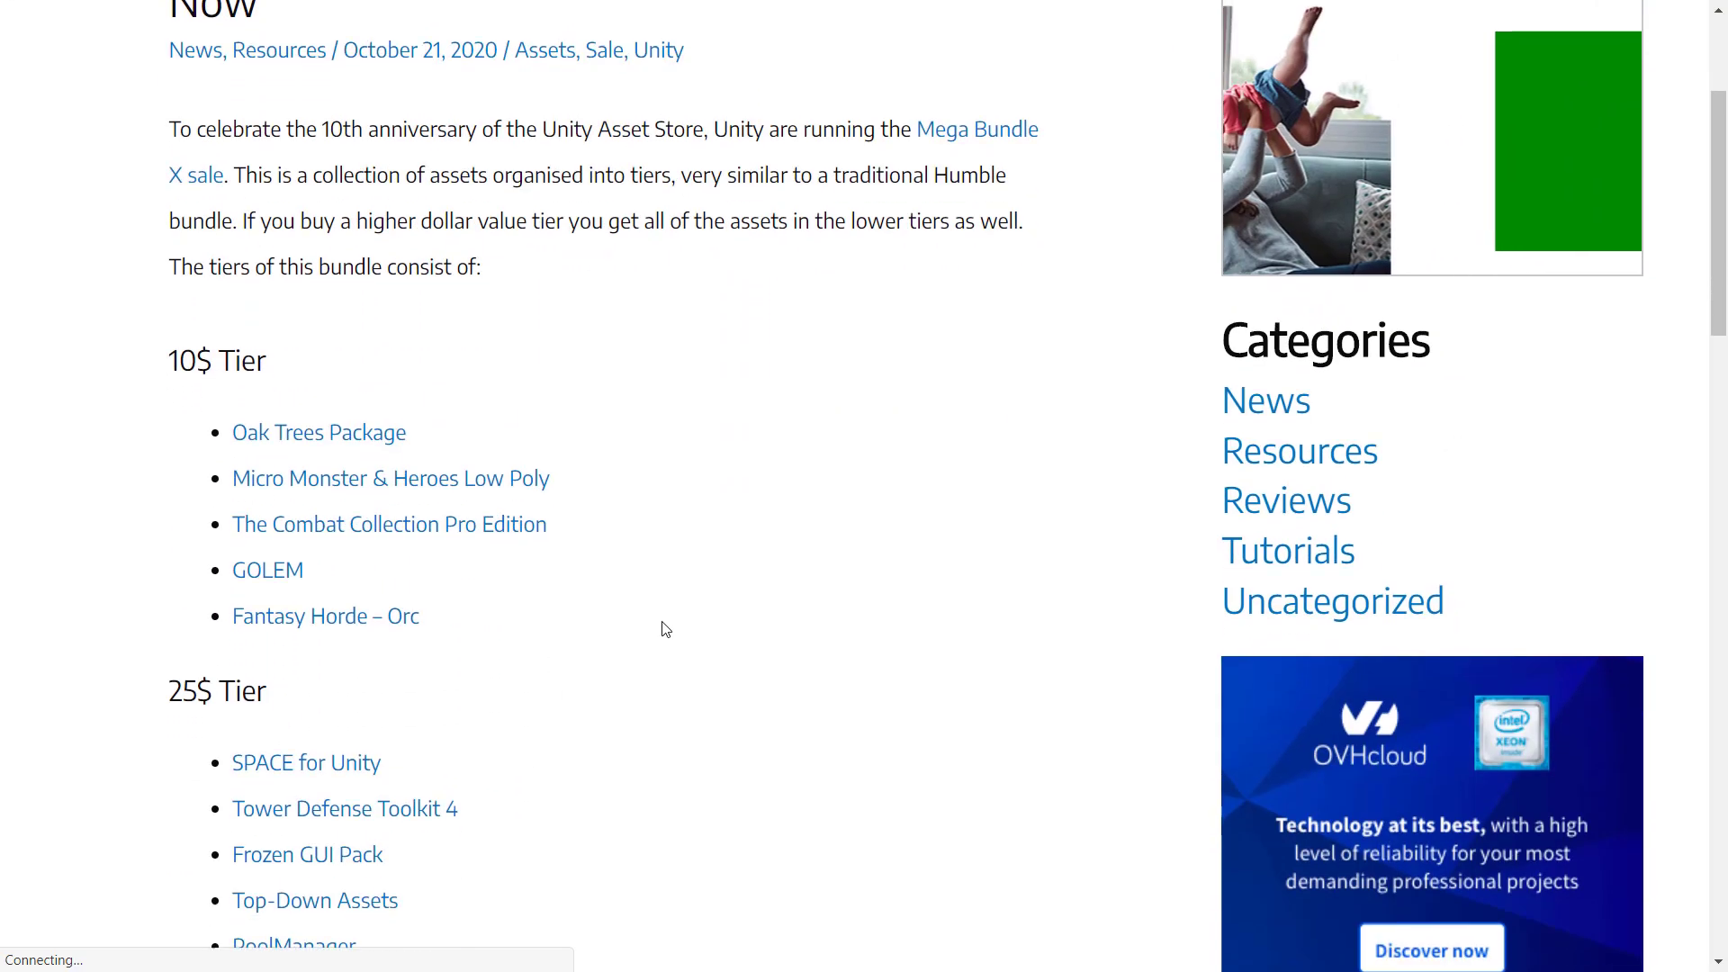
scroll(666, 627, "down", 5)
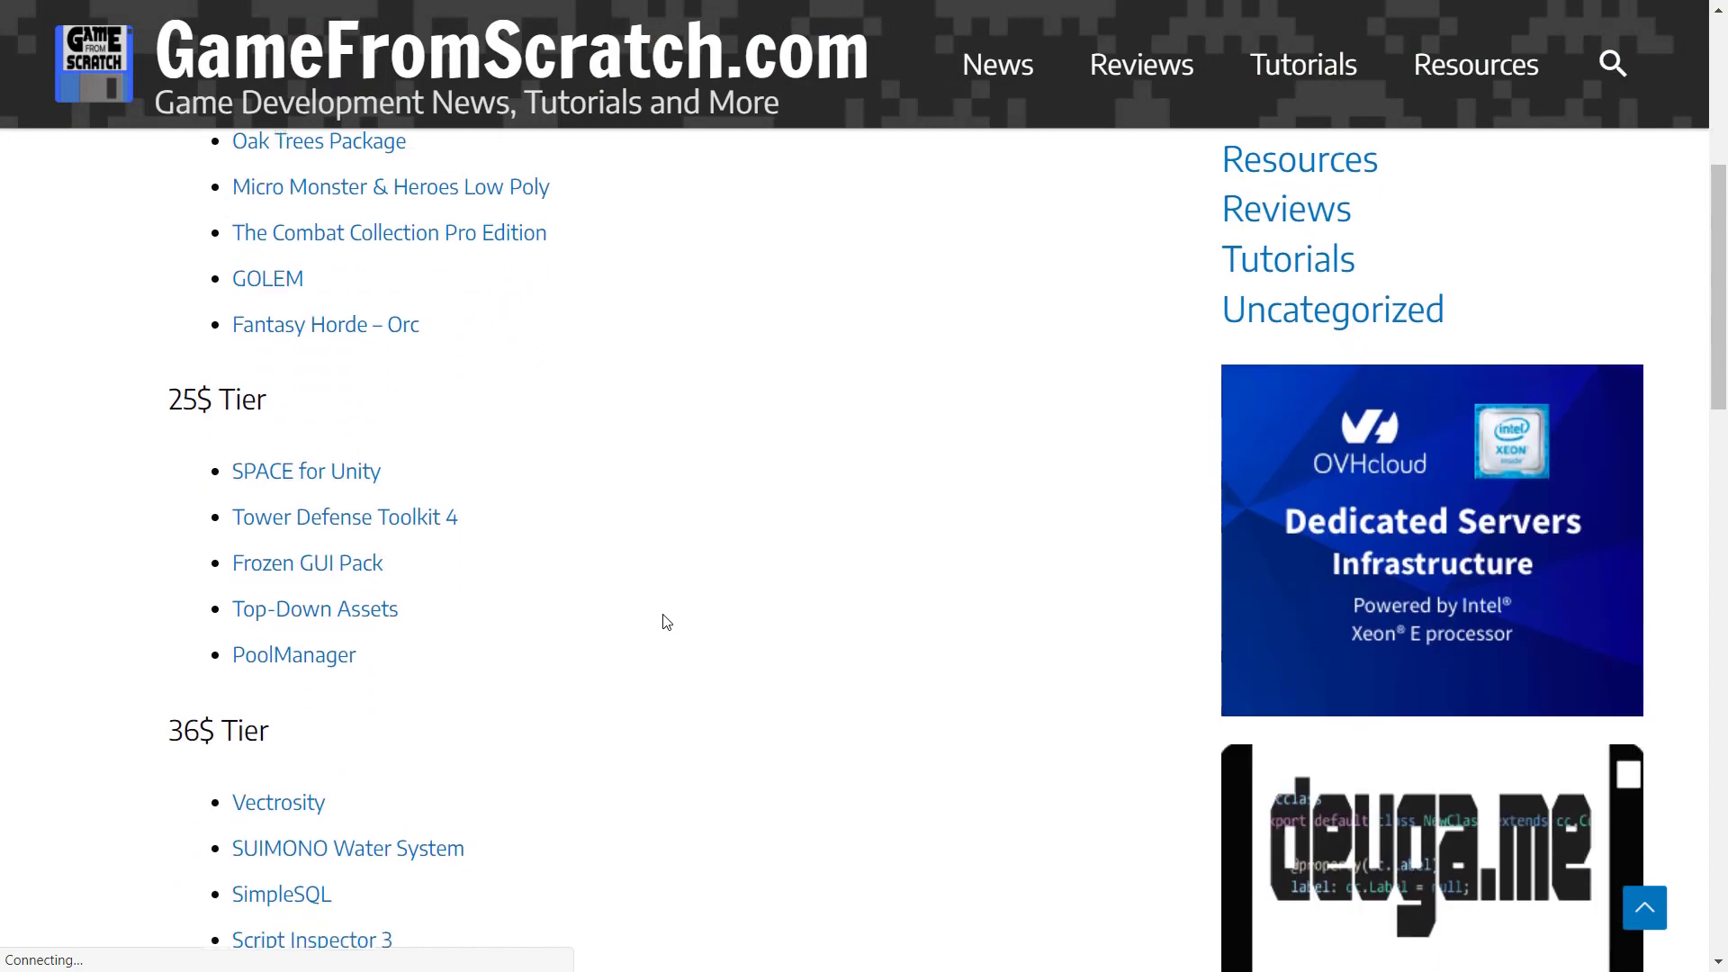
scroll(666, 621, "down", 3)
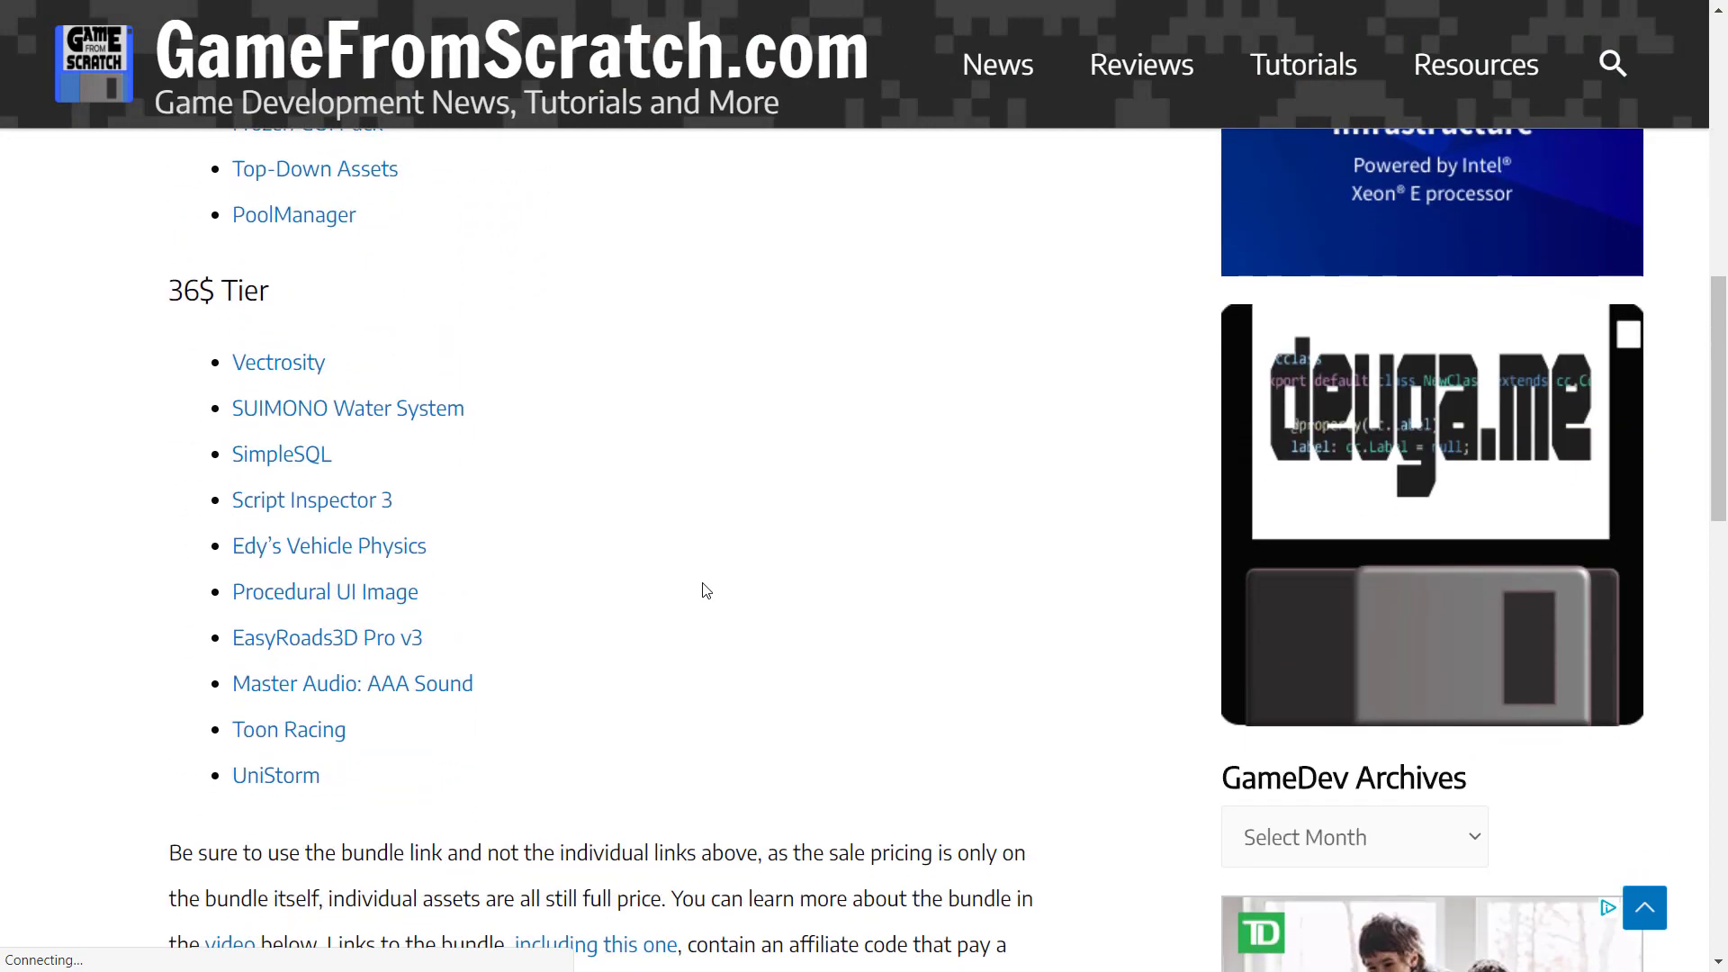
scroll(706, 590, "up", 10)
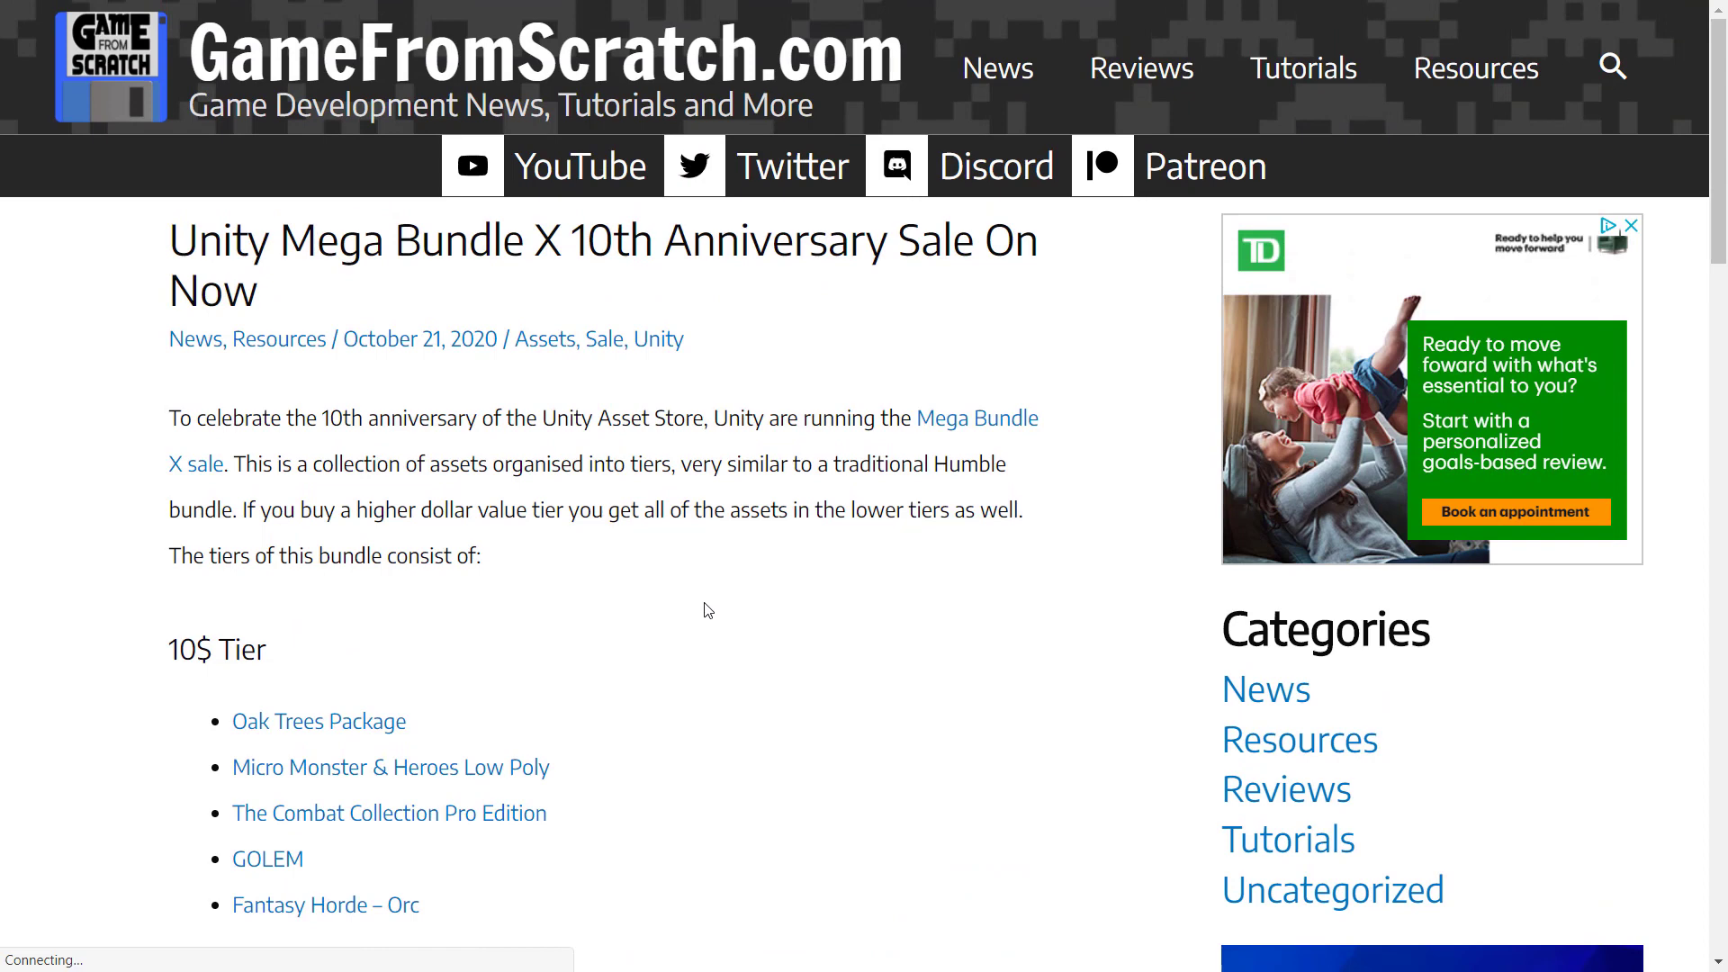
key("alt+Tab")
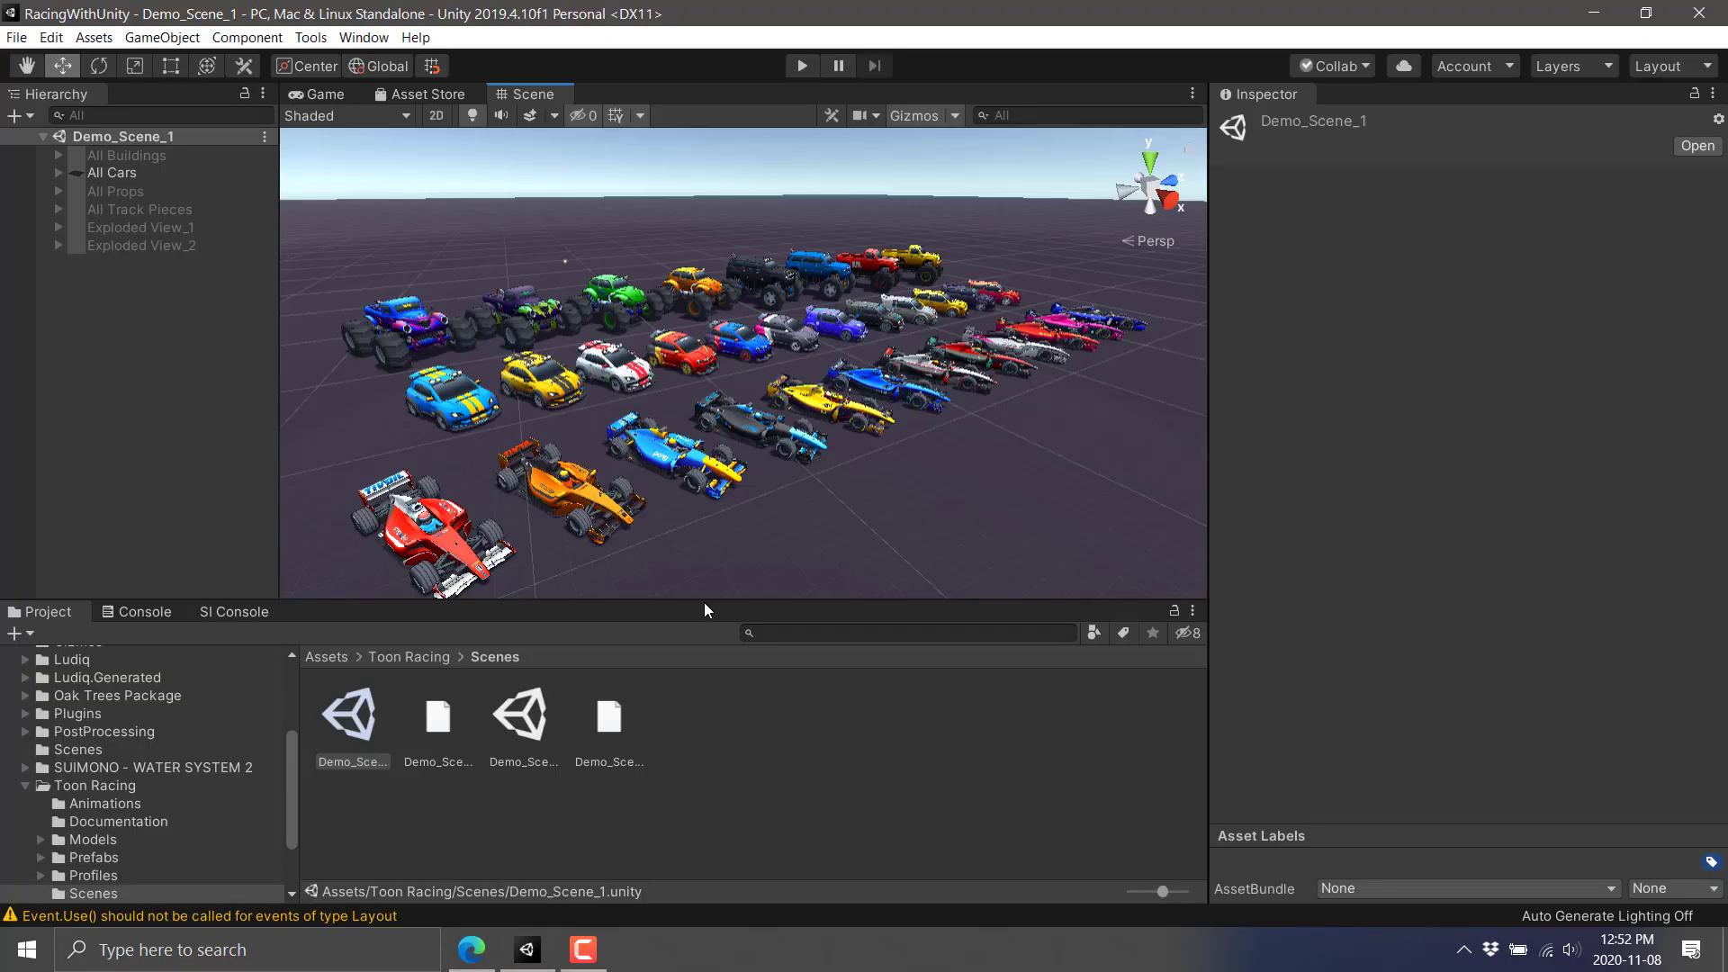
Examine Demo_Scene_1's cars, All Props, All Track Pieces and Exploded View_2, then open Demo_Scene_2.
left_click_drag(720, 495, 426, 453, "alt")
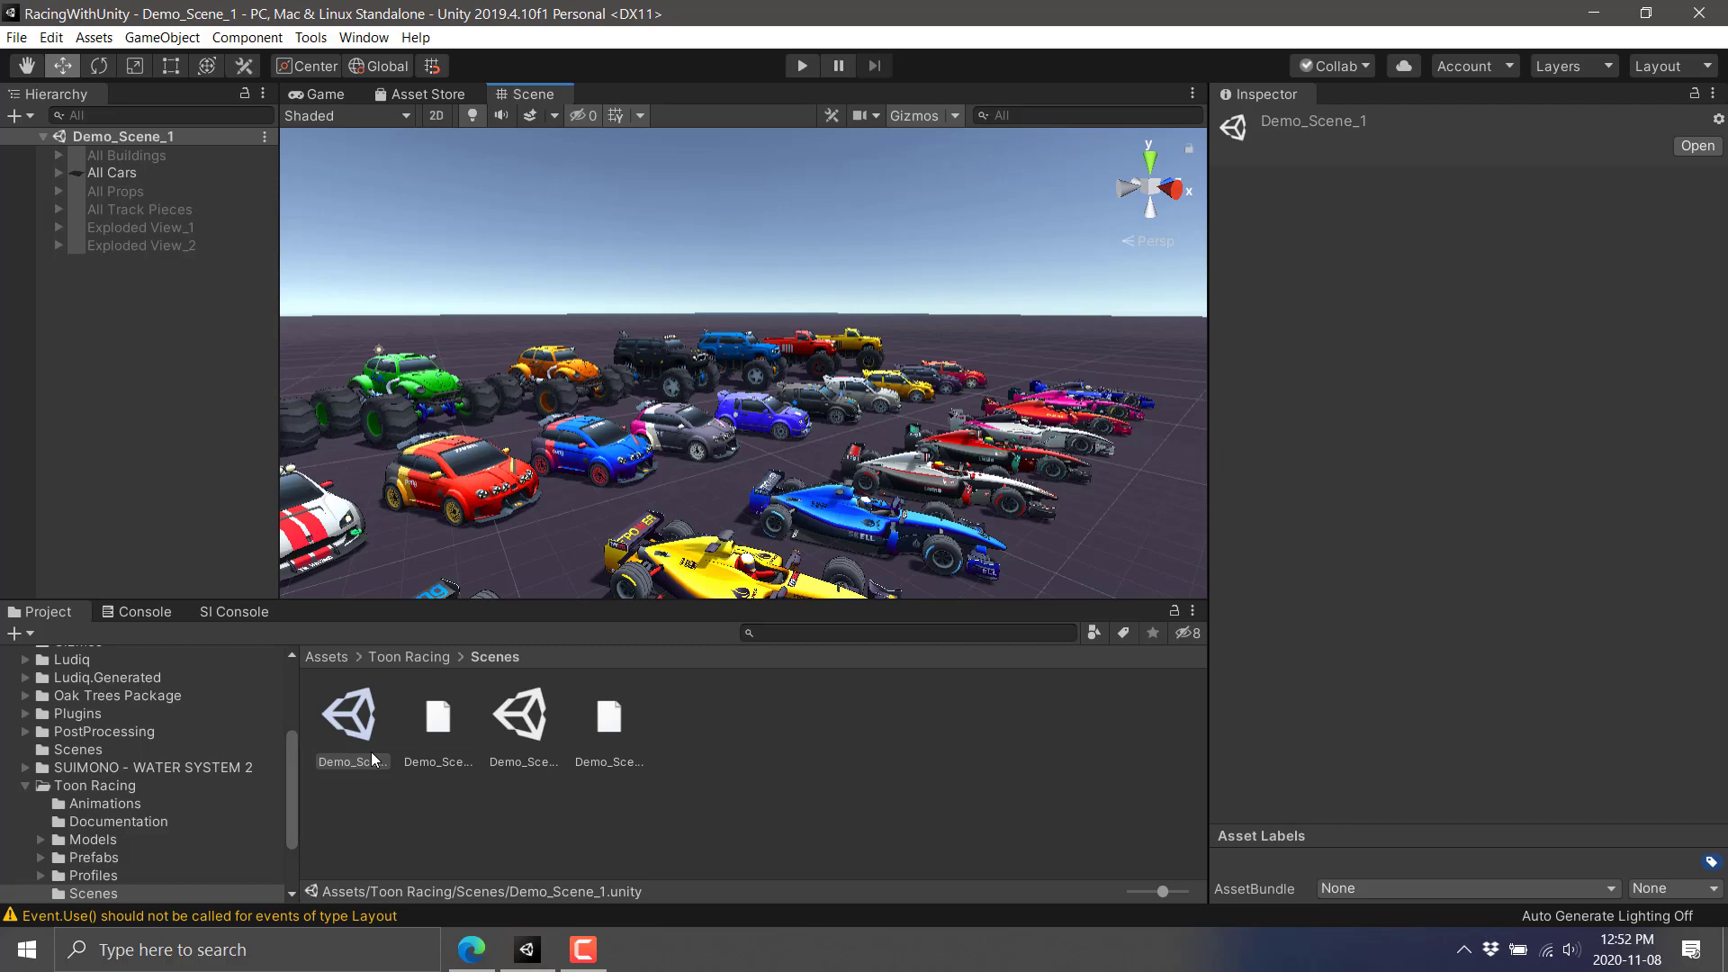
left_click_drag(953, 410, 624, 385, "alt")
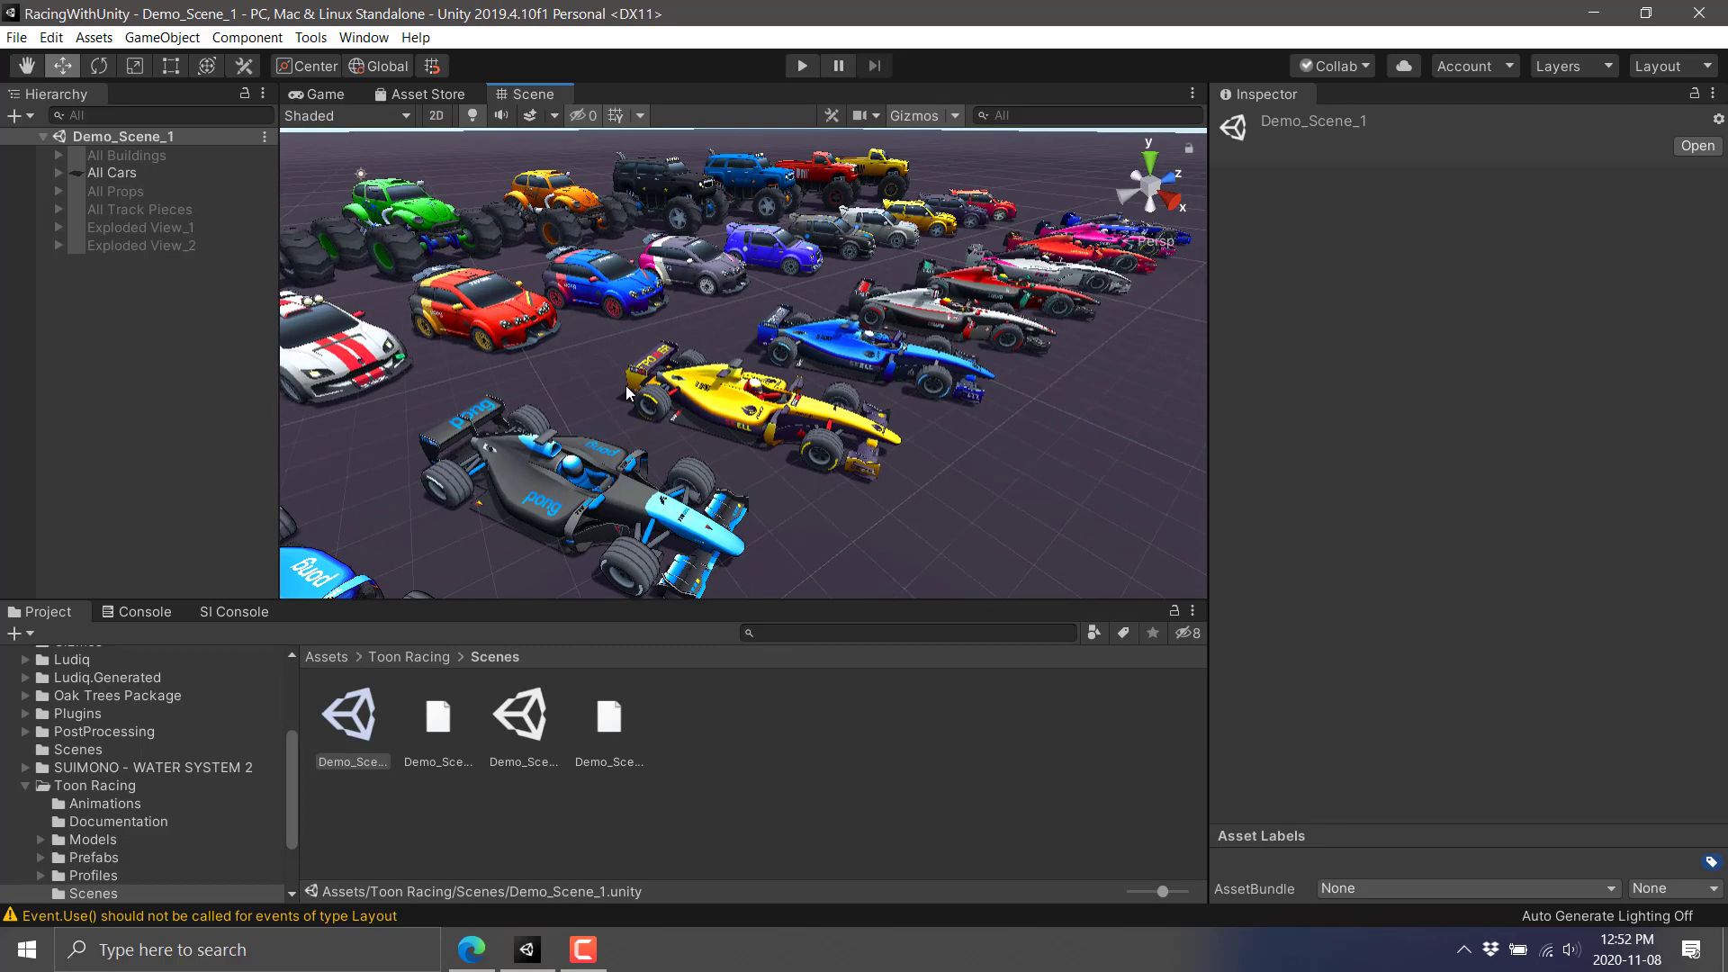
double_click(111, 191)
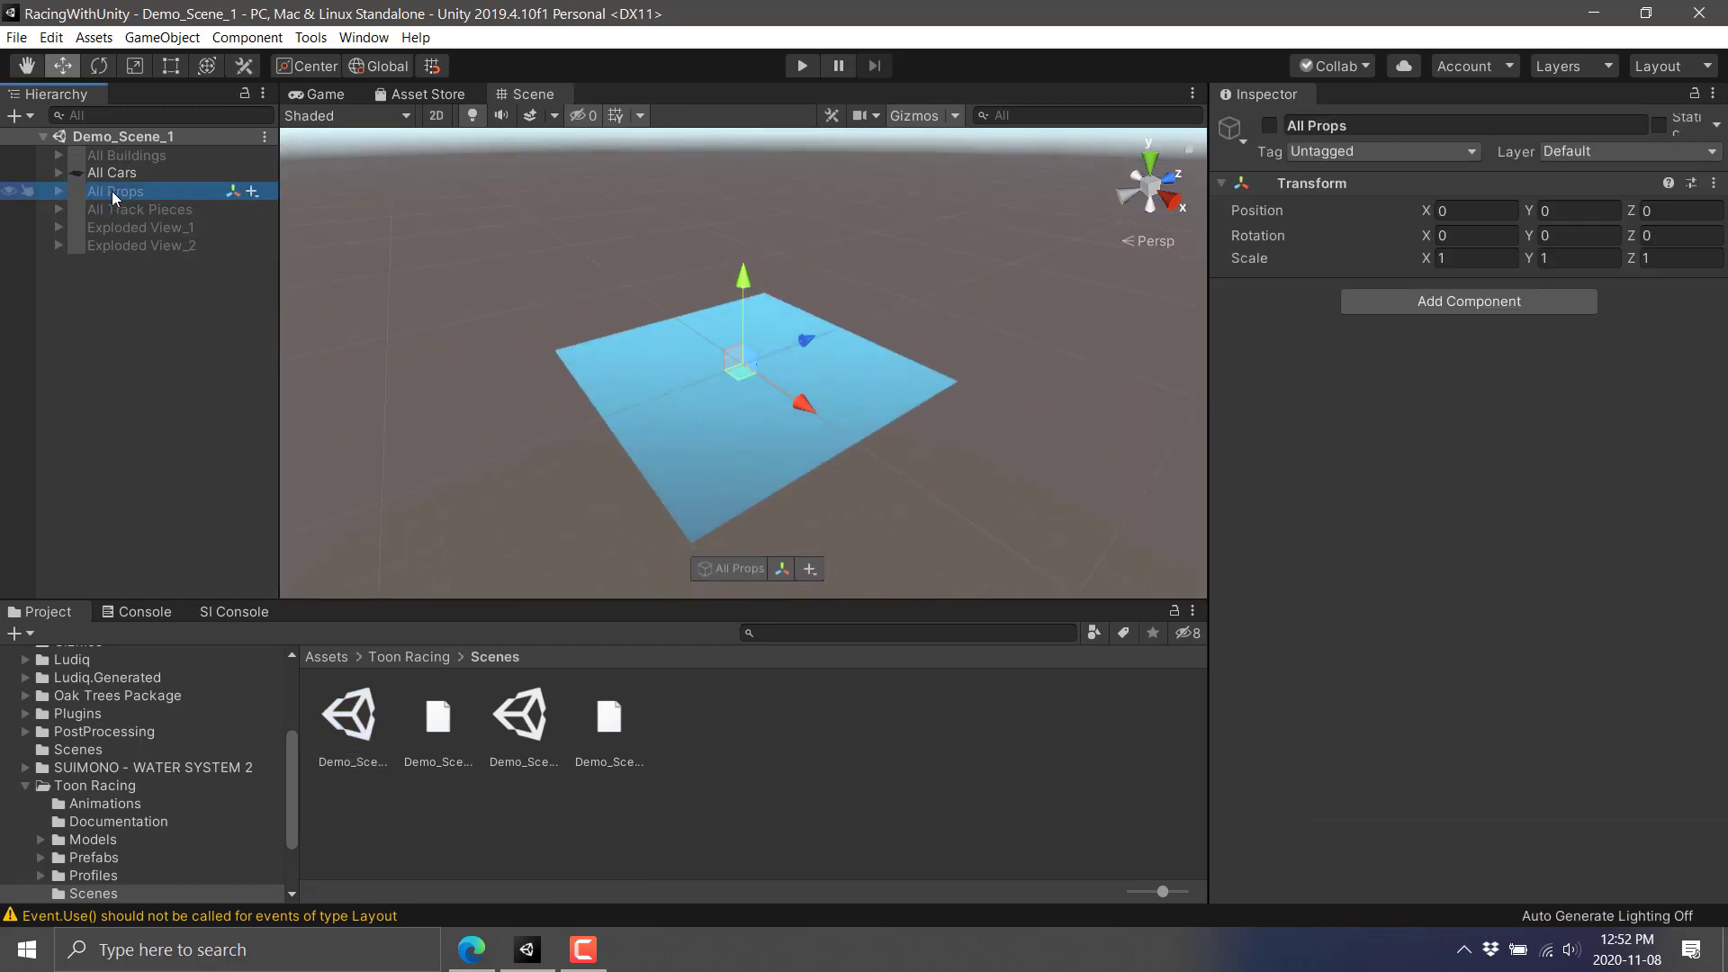
left_click(112, 214)
left_click(120, 239)
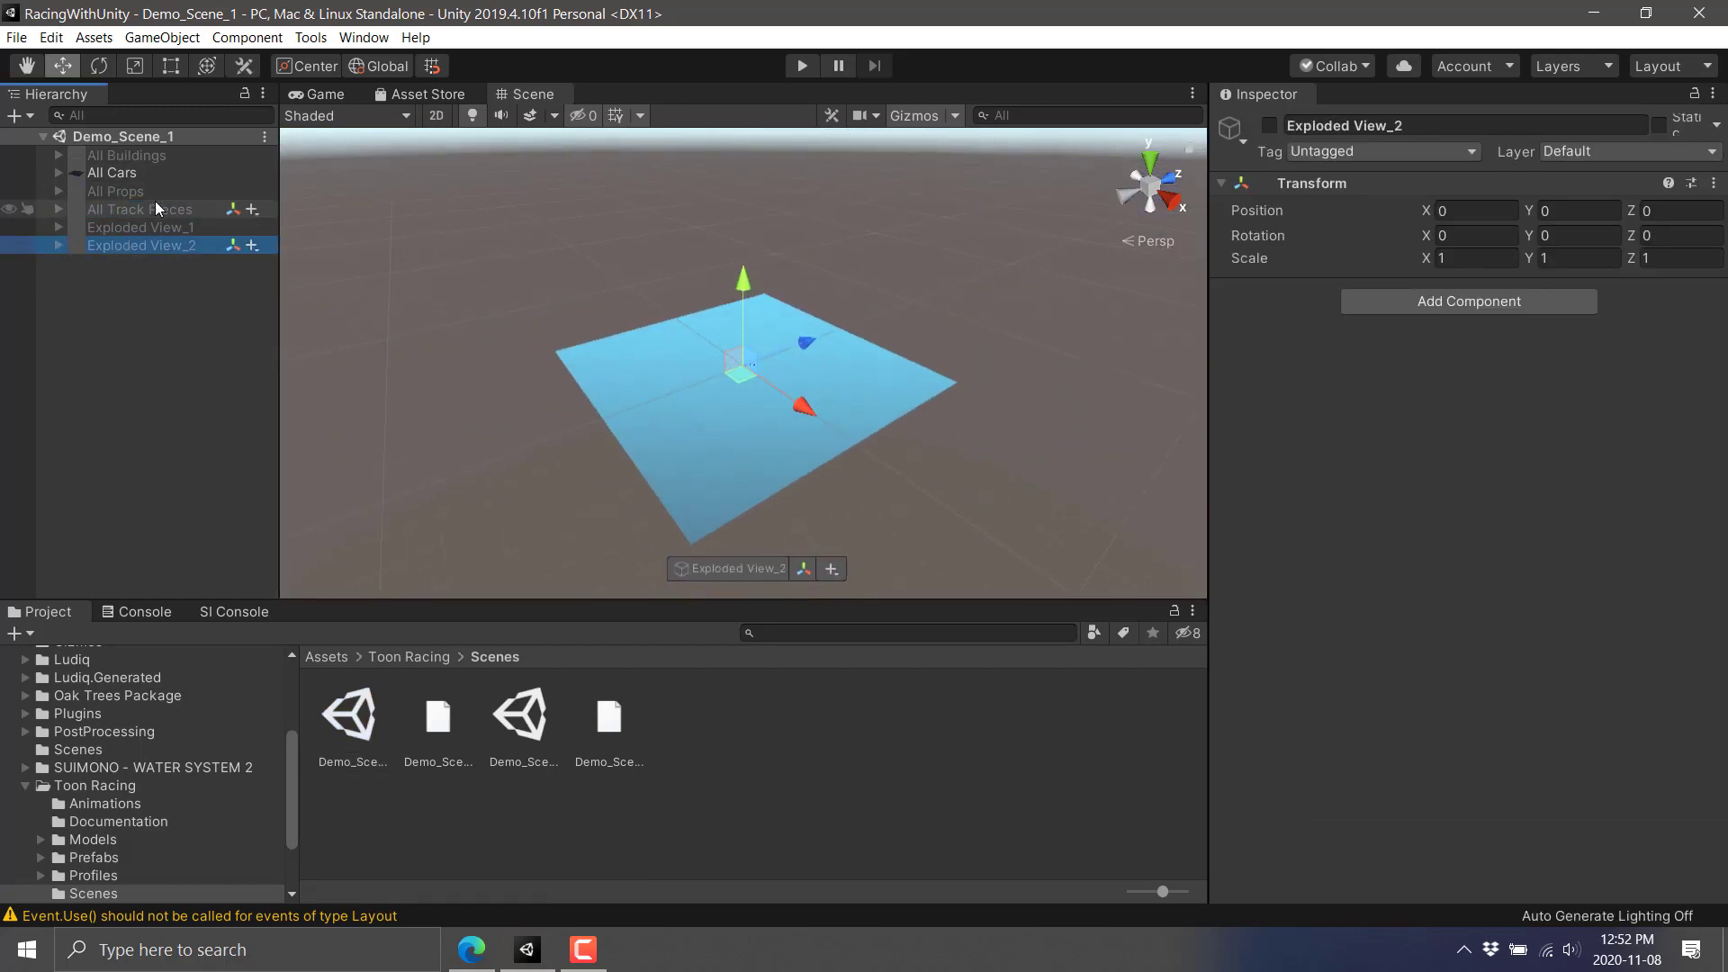
double_click(522, 716)
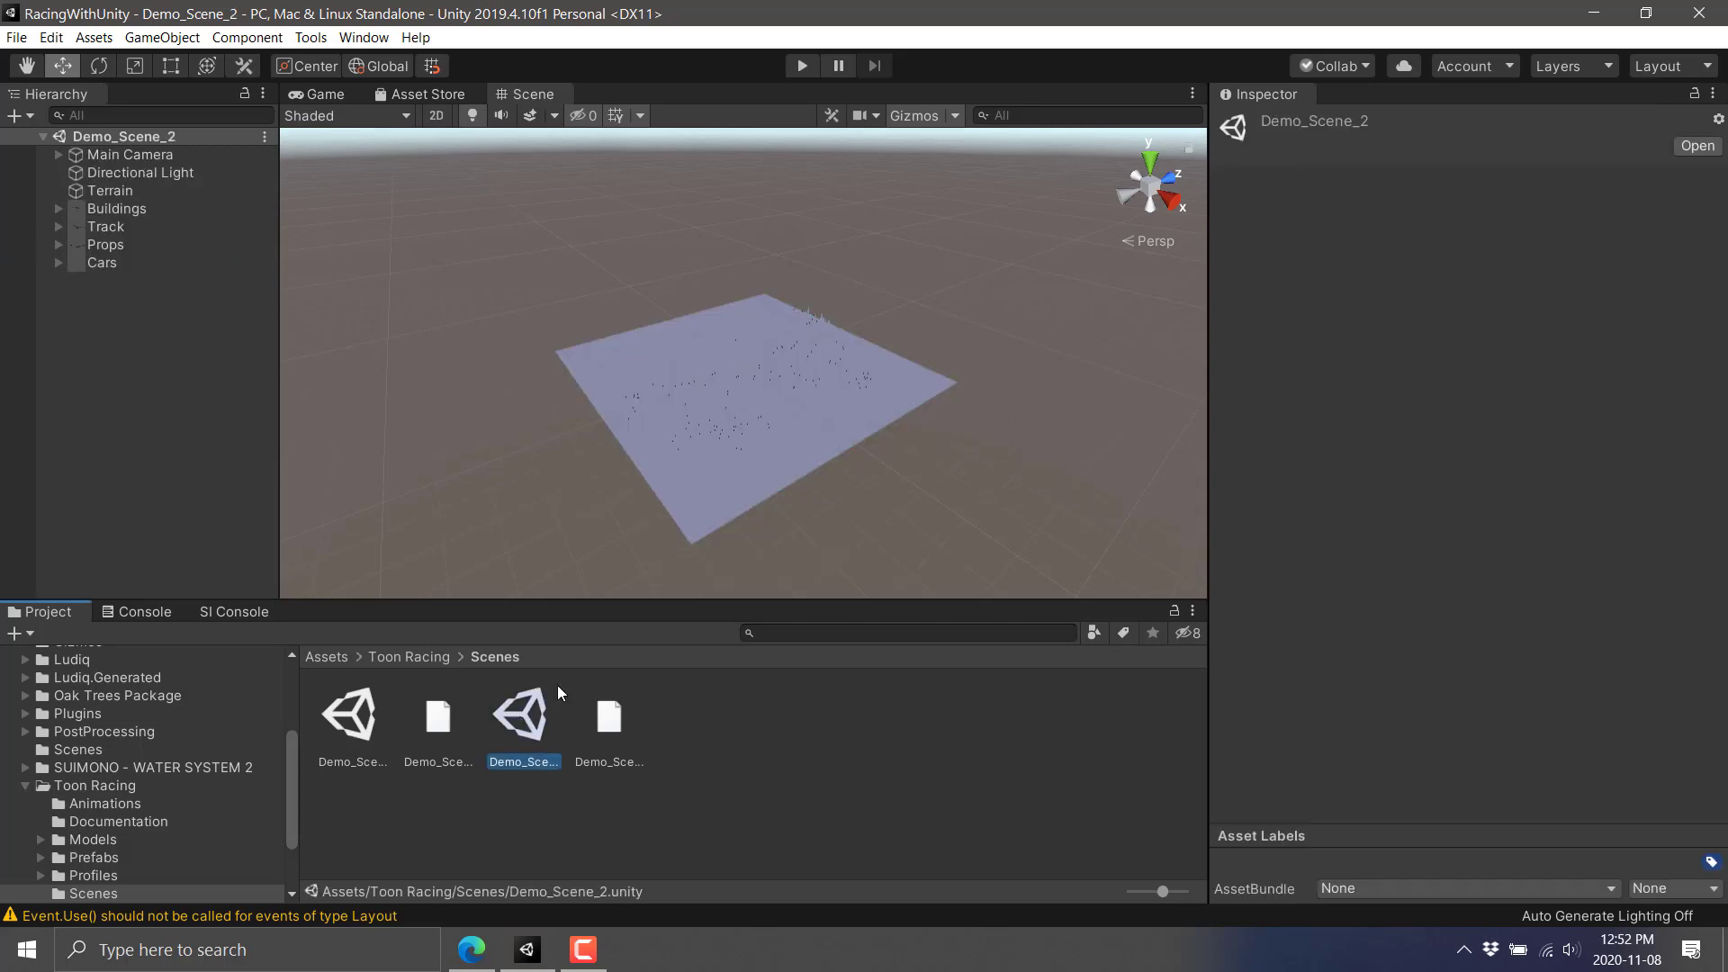
Fly around Demo_Scene_2's track, tower, grandstand and LED billboard, then switch to the bundle article.
left_click_drag(635, 562, 446, 483, "alt")
left_click_drag(737, 485, 425, 406, "alt")
right_click_drag(425, 407, 327, 388)
key("w")
right_click_drag(961, 381, 657, 551)
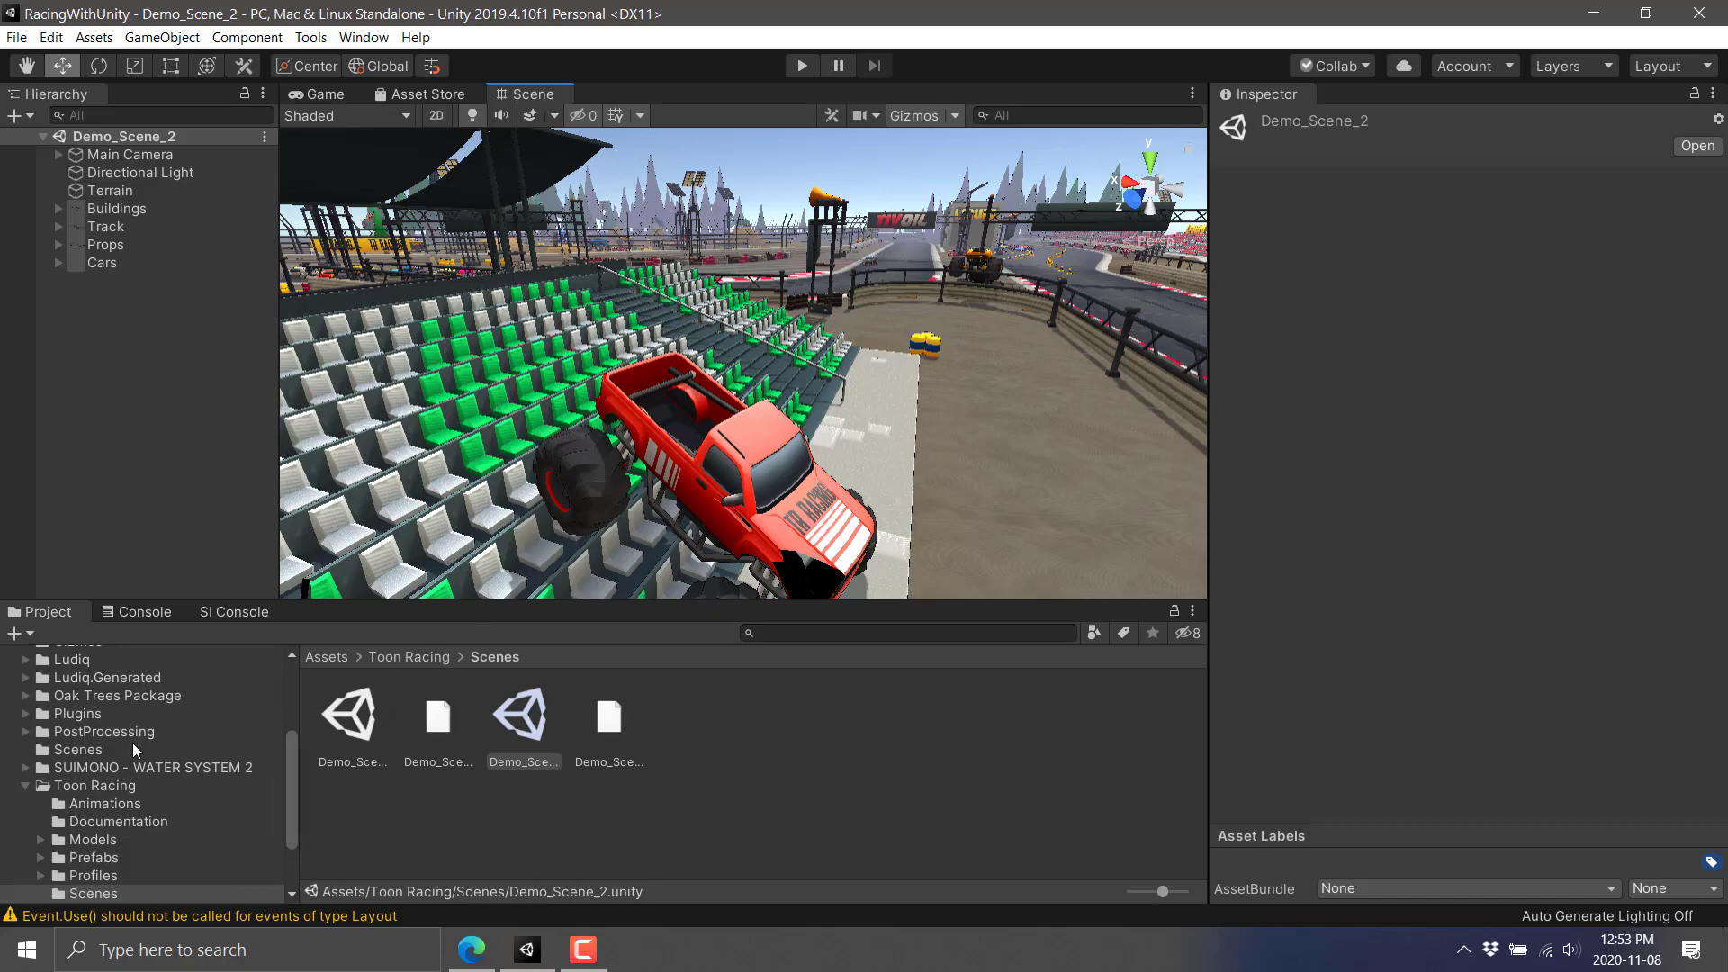
right_click_drag(806, 496, 1166, 473)
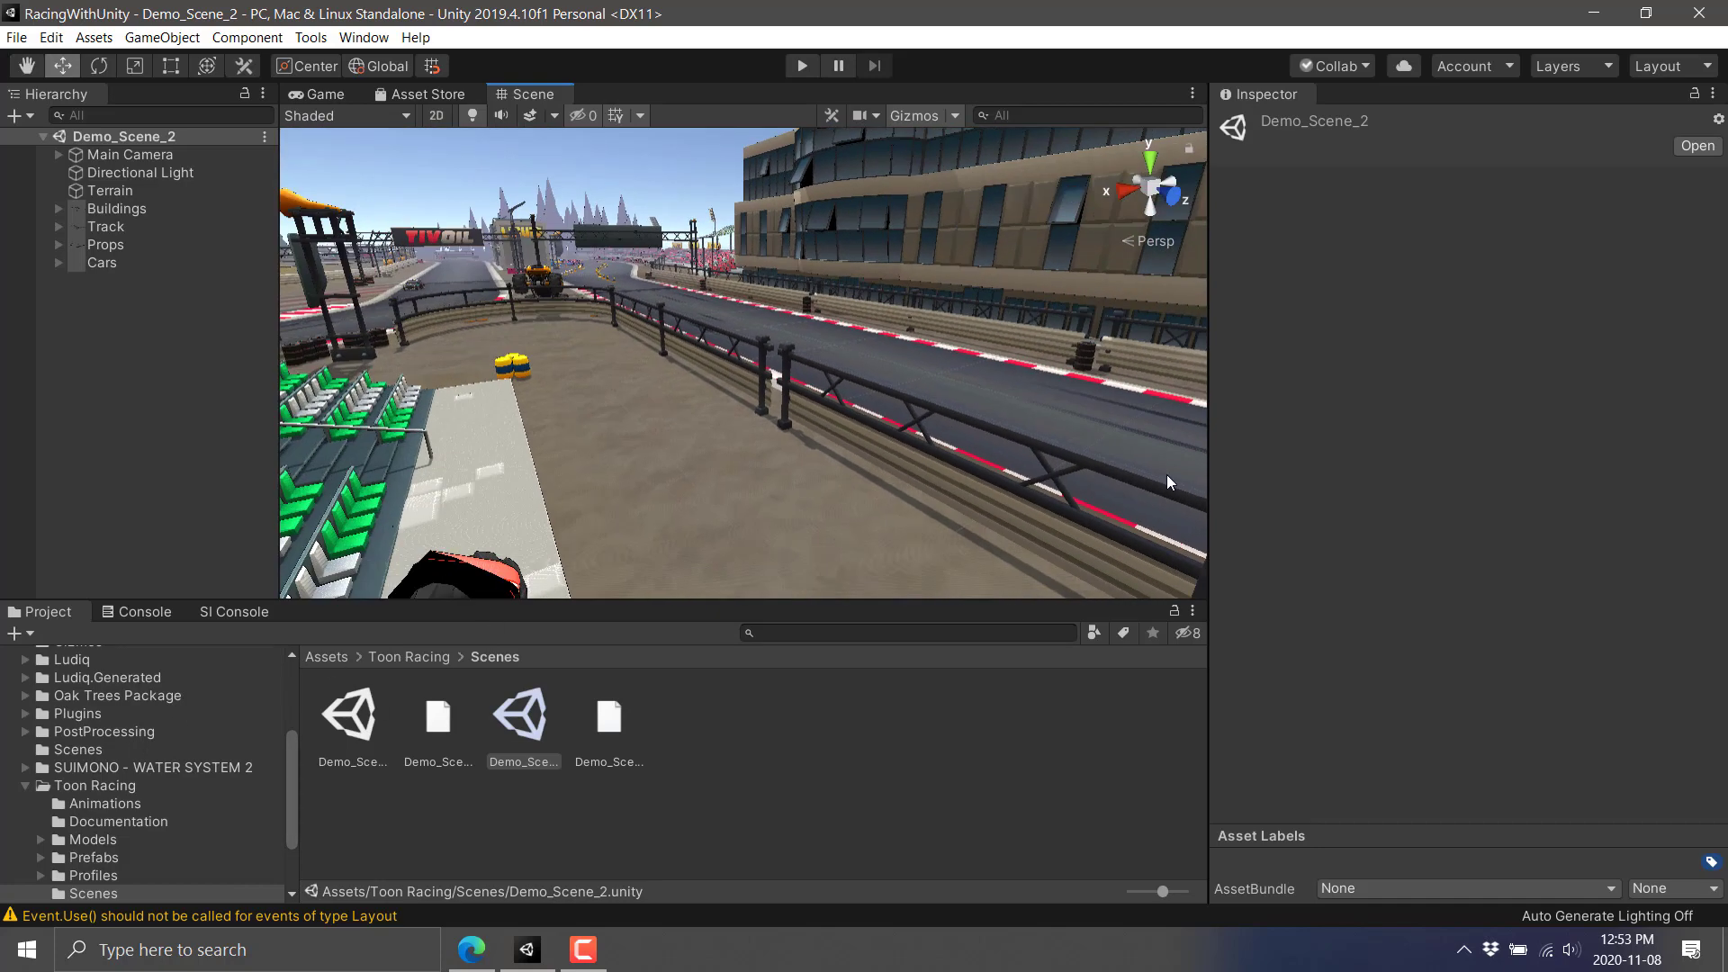
key("alt+Tab")
scroll(483, 798, "down", 11)
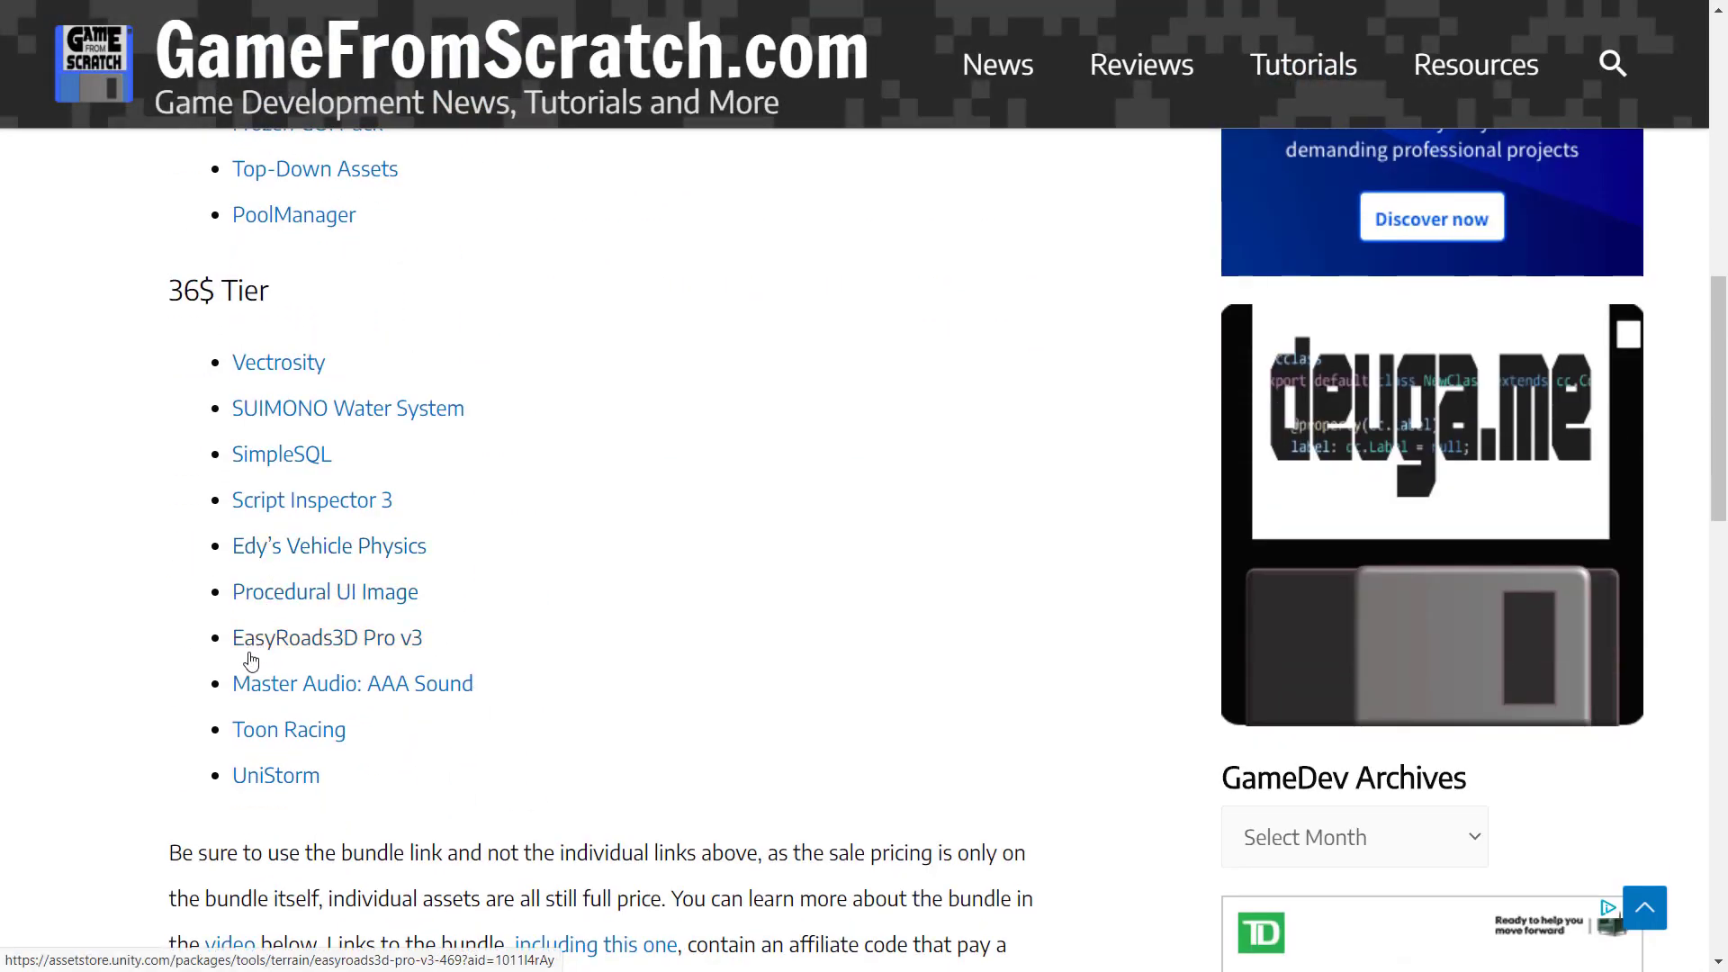
Switch back to Unity and turn Demo_Scene_2's view toward the grandstand.
key("alt+Tab")
right_click_drag(836, 414, 1094, 462)
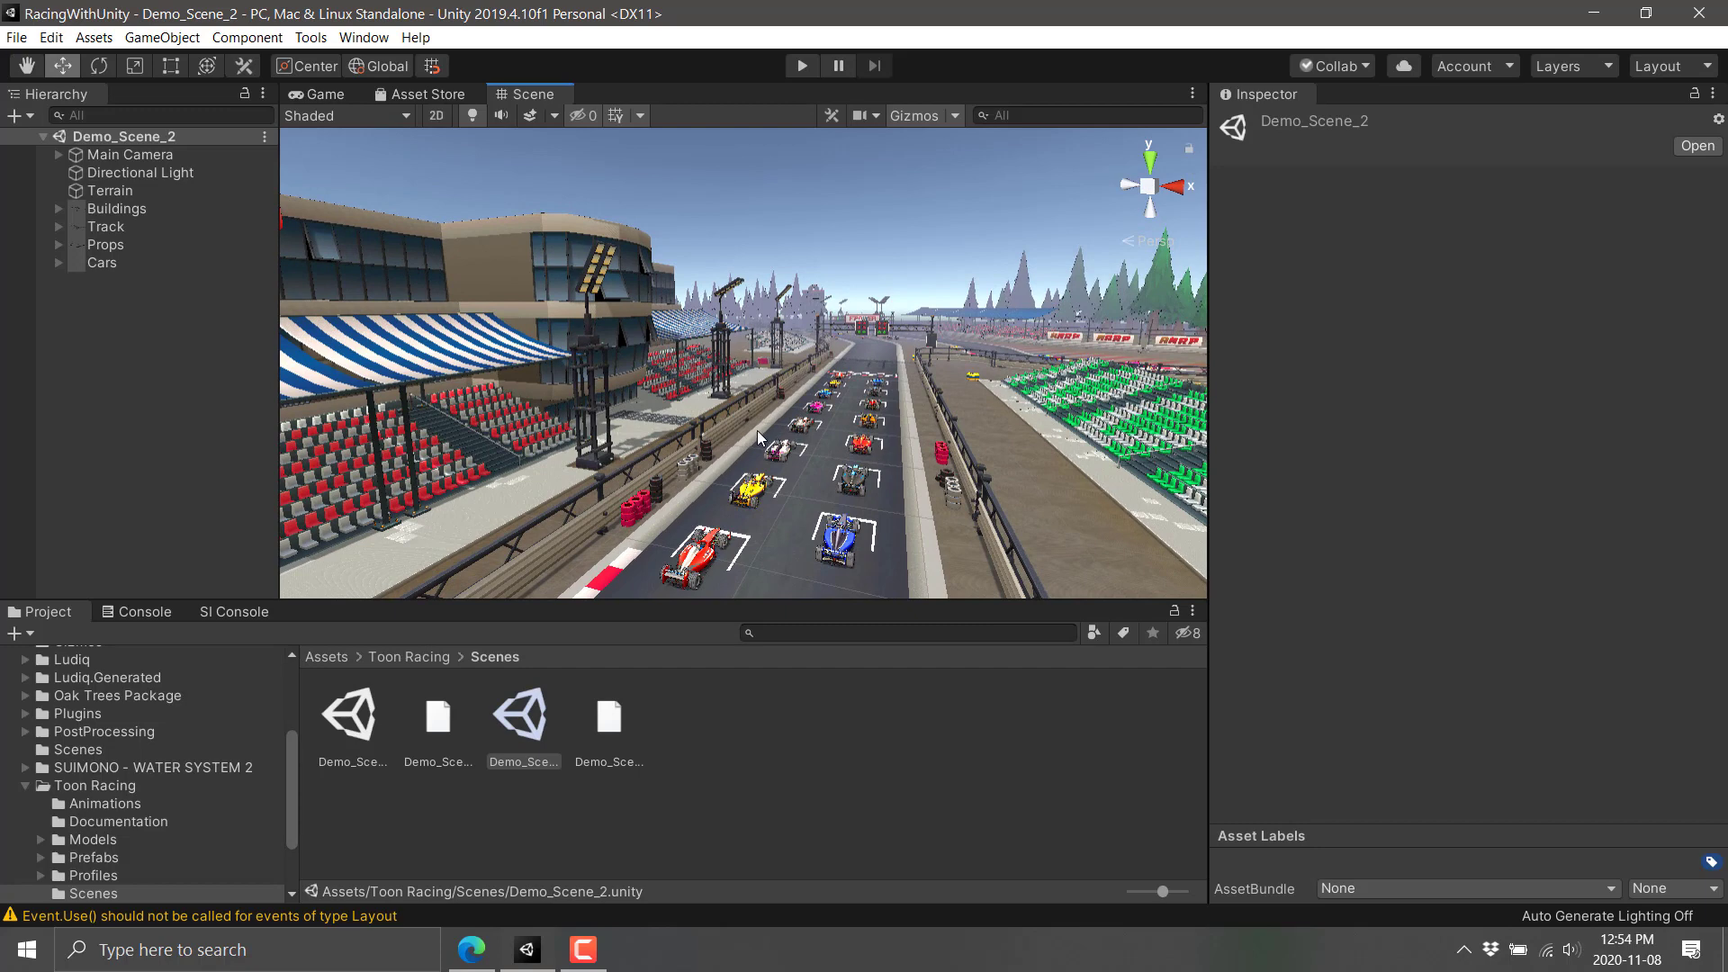
Open scene main from the EasyRoads3D scenes folder and fly over its road network.
scroll(146, 756, "up", 3)
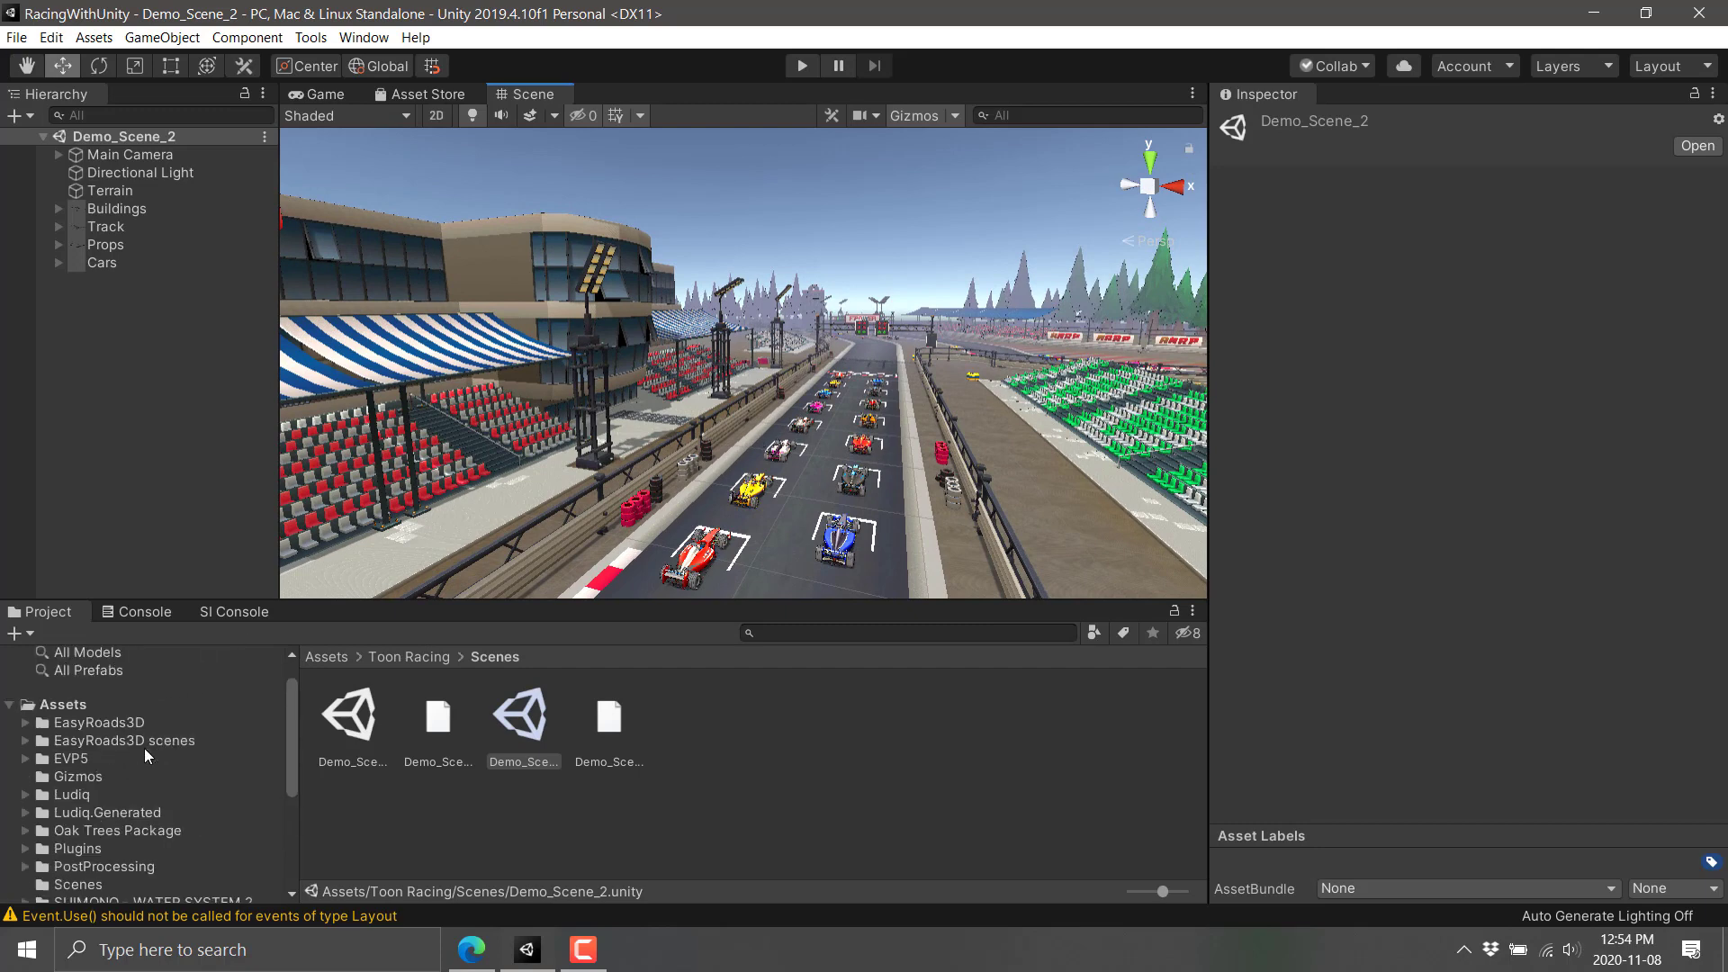
left_click(99, 737)
left_click(435, 730)
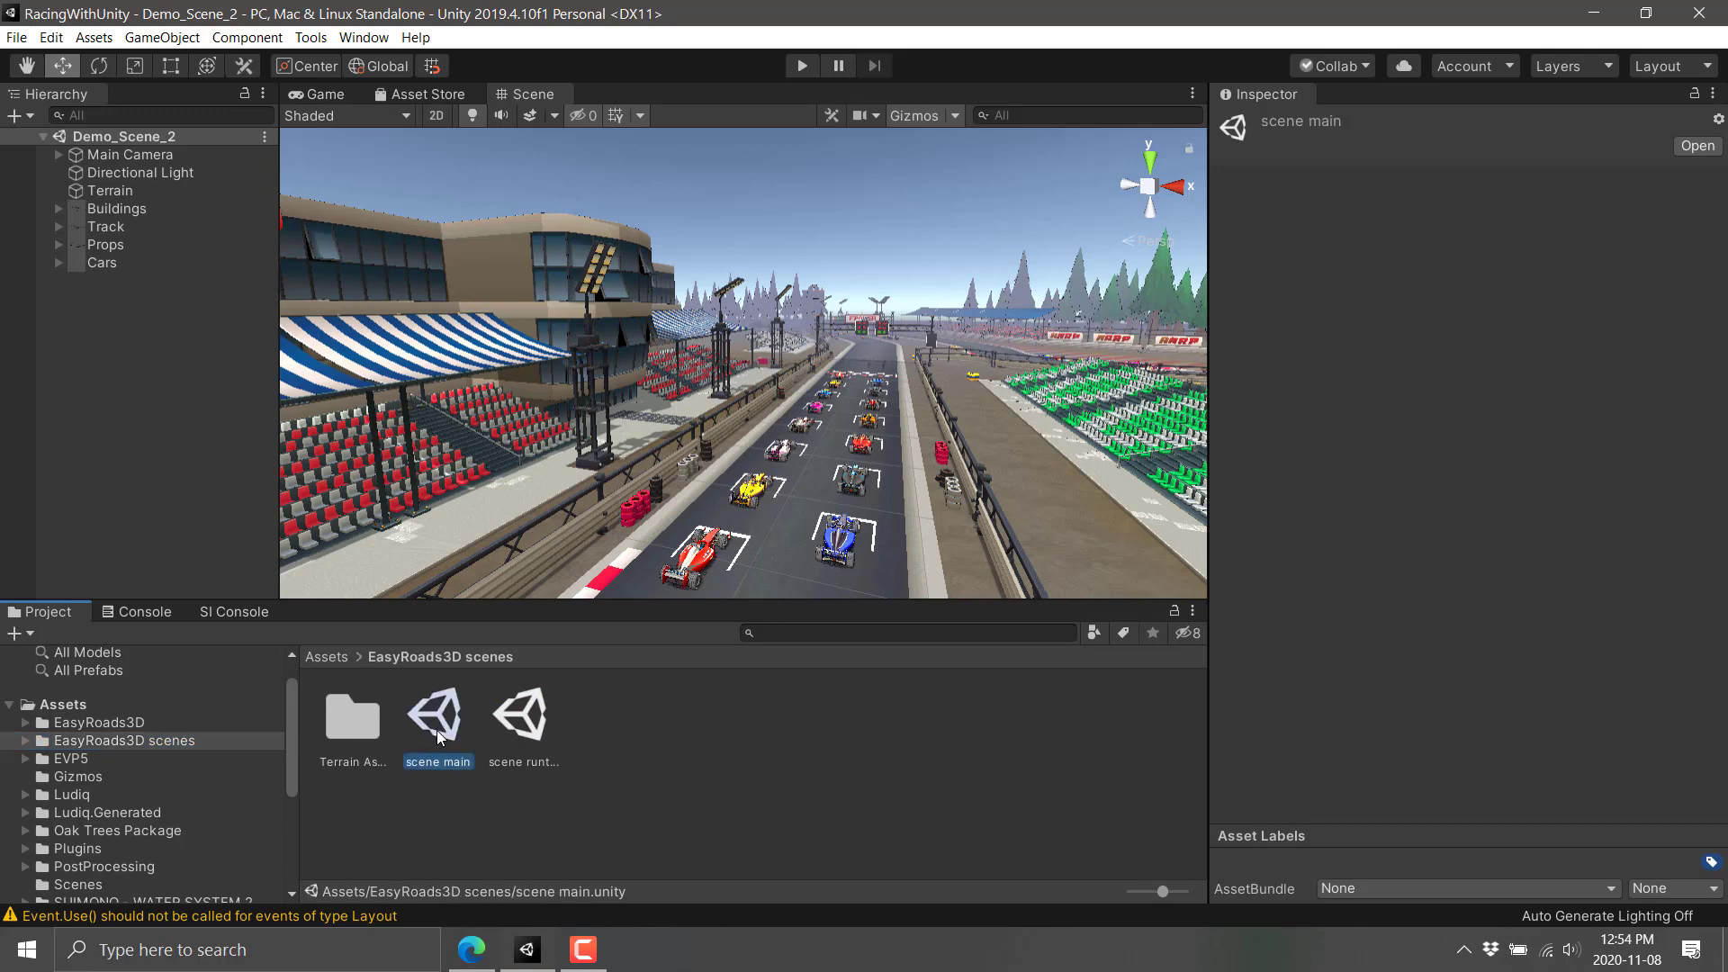
double_click(436, 731)
right_click_drag(635, 369, 1004, 411)
key("w")
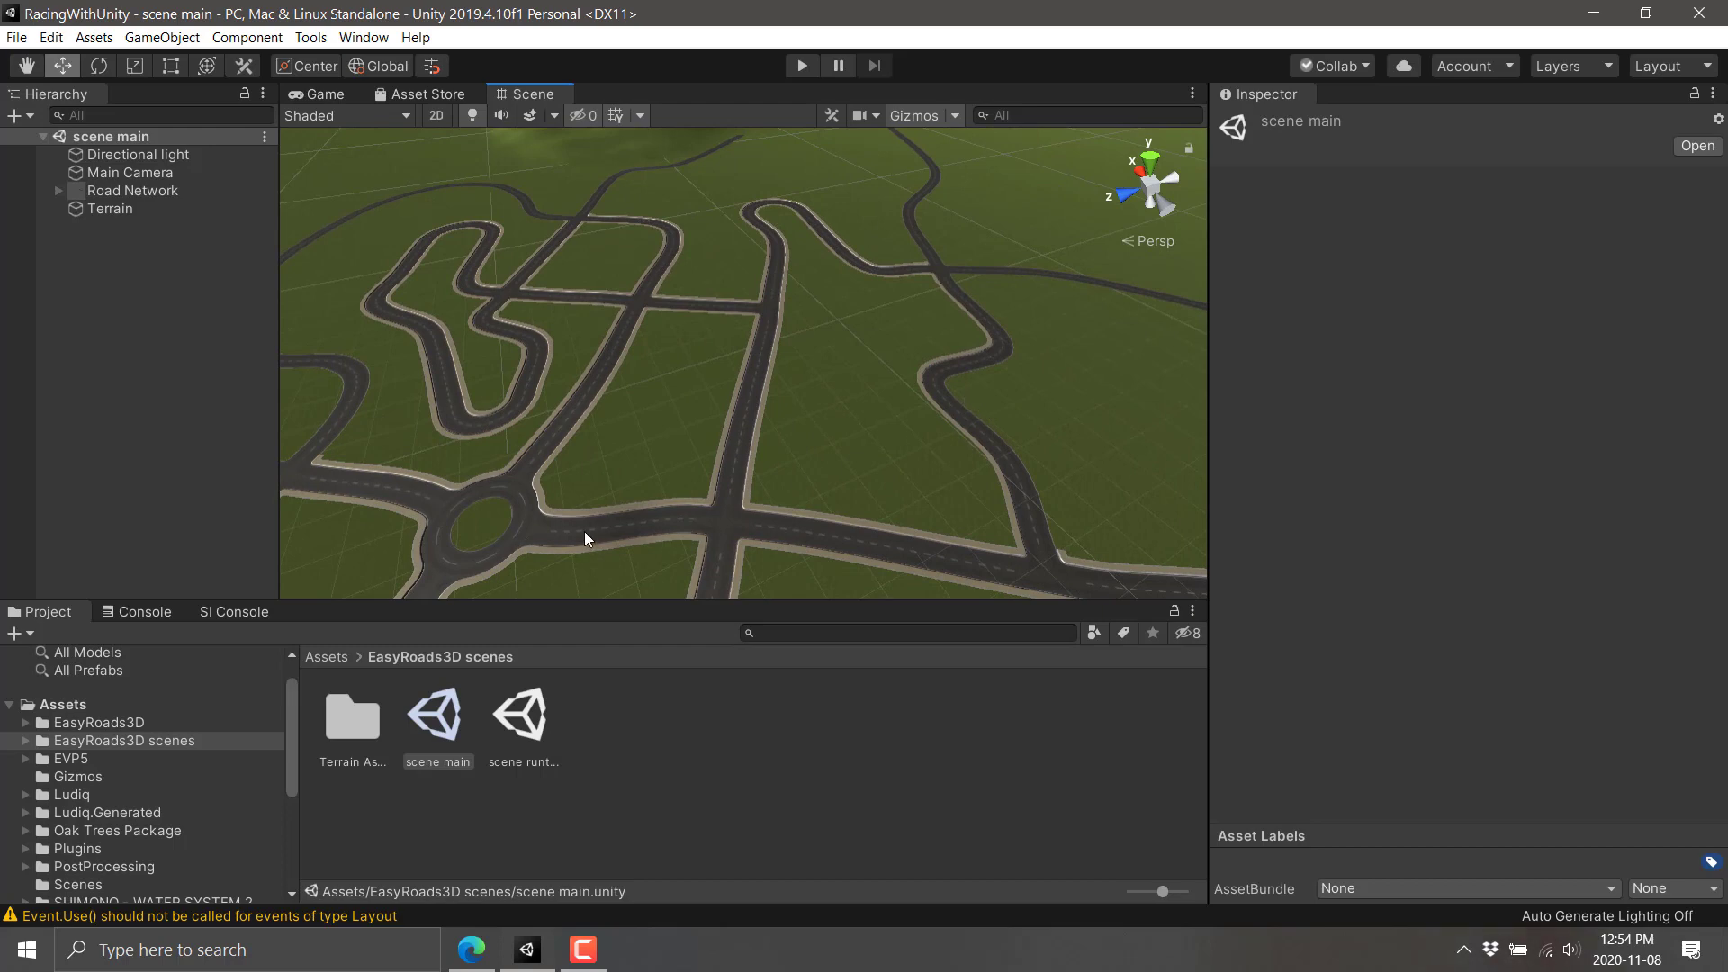
Inspect the Road Network object and its Connection Objects and Road Objects groups.
left_click(144, 194)
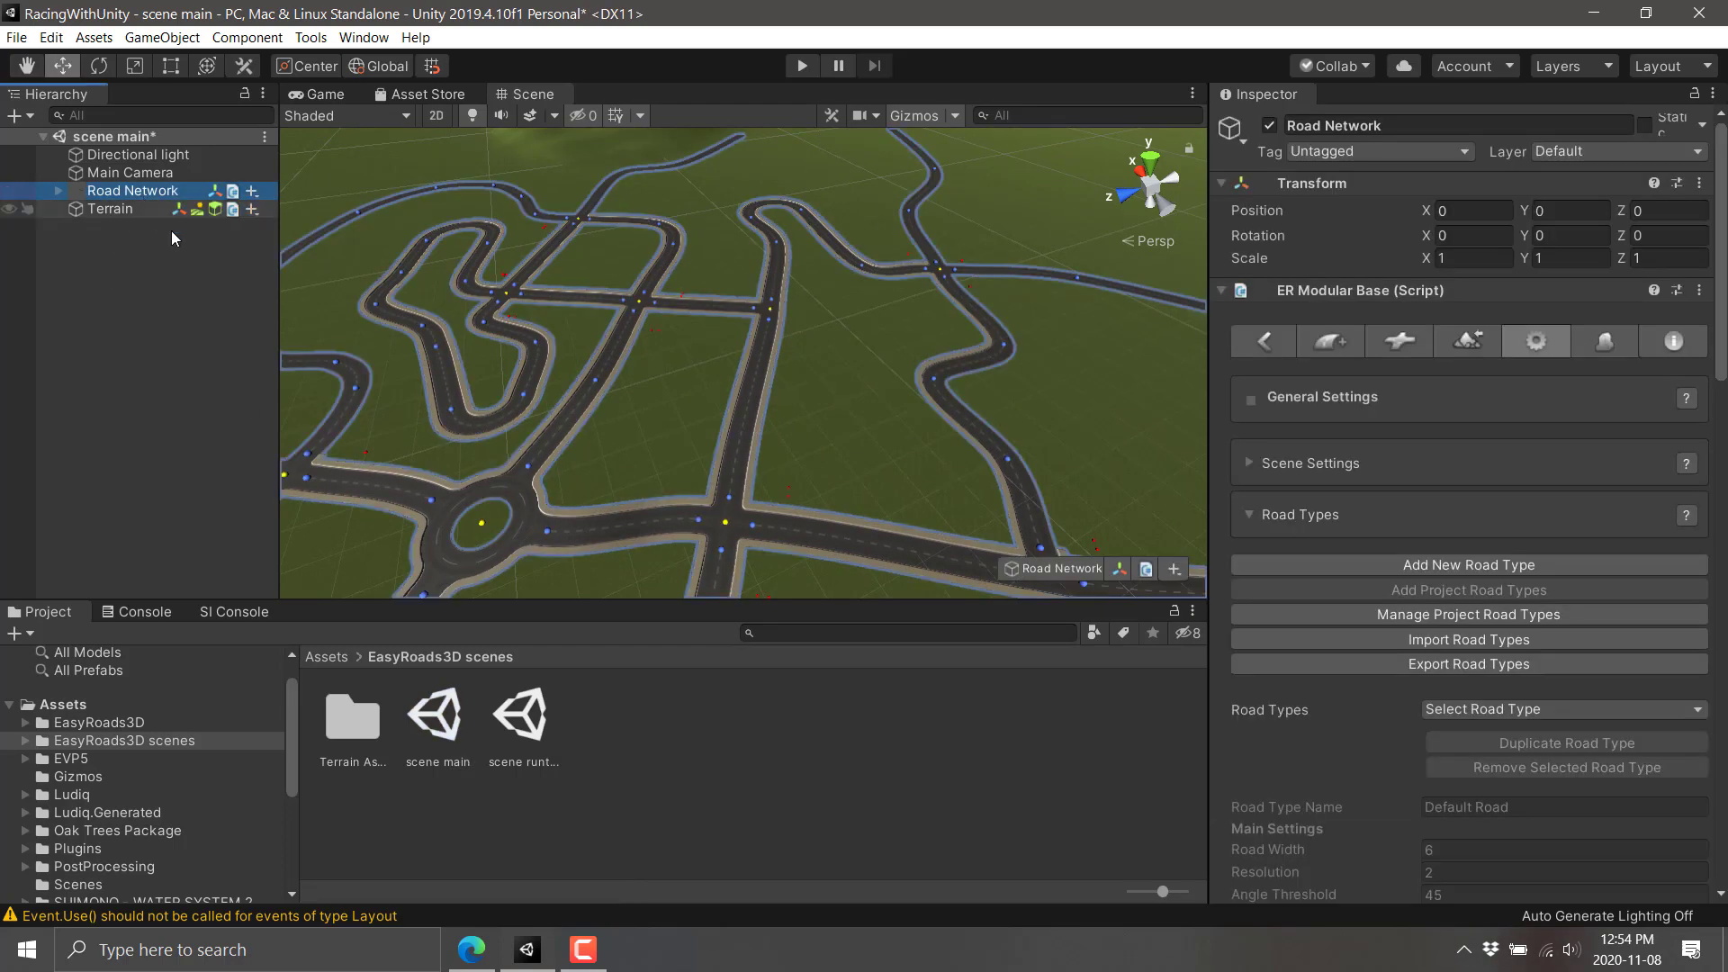
scroll(1521, 493, "down", 10)
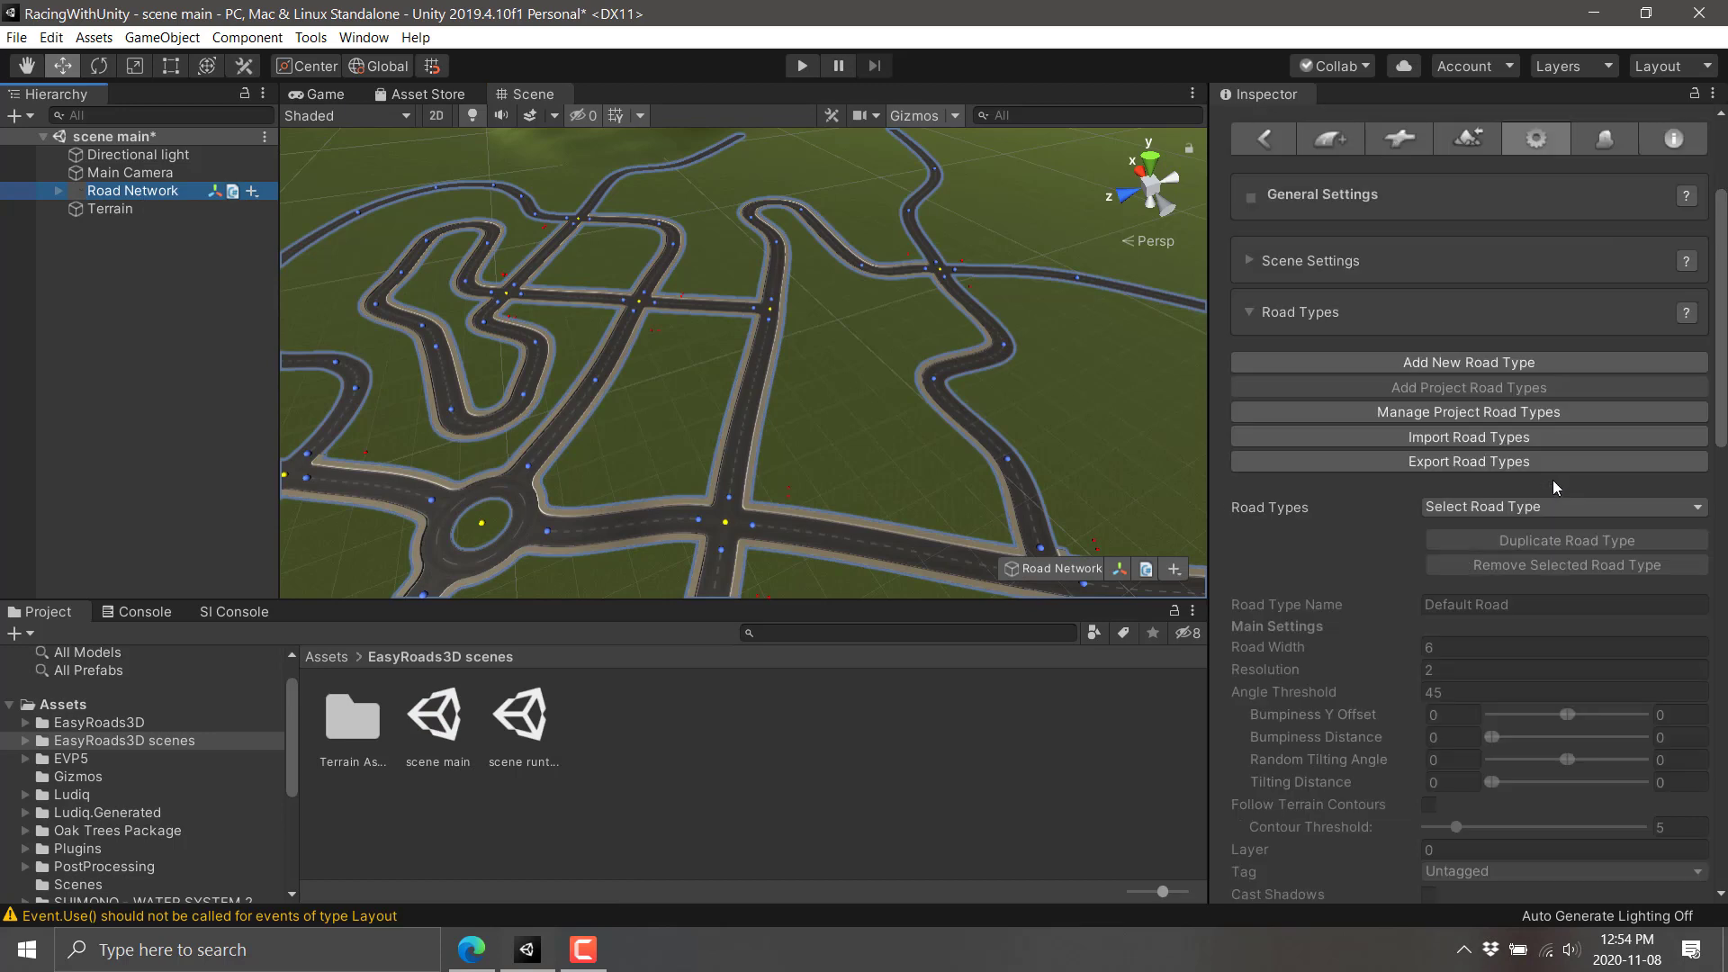
scroll(867, 441, "down", 3)
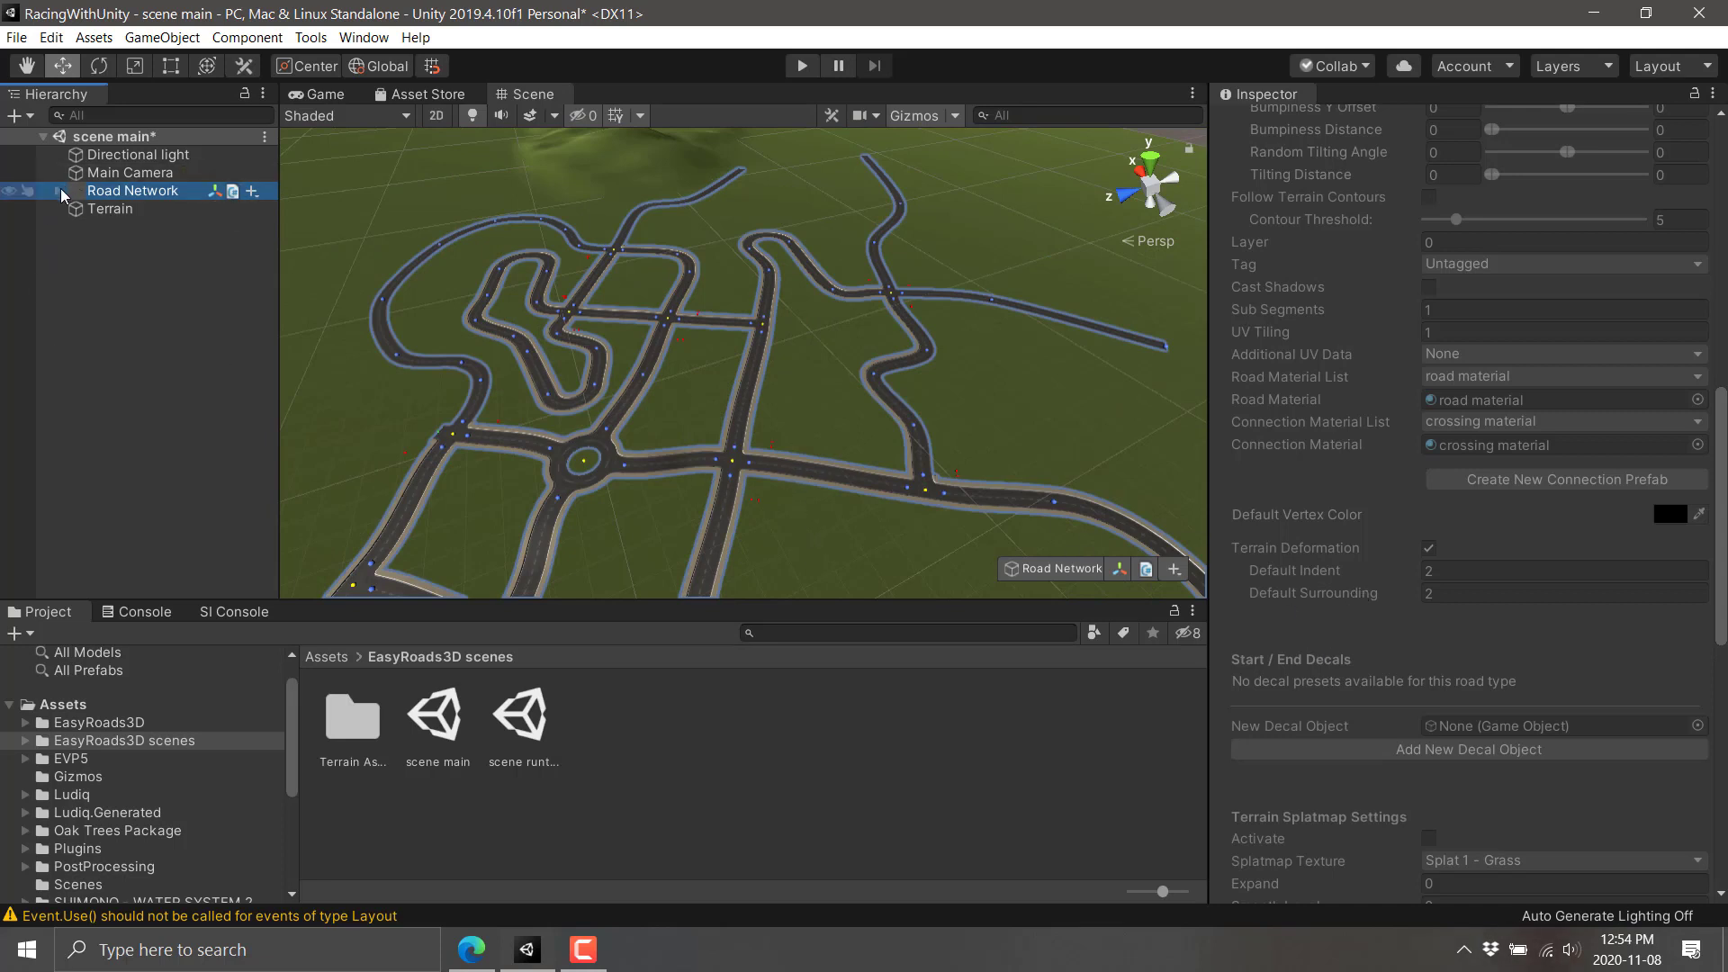
left_click(158, 212)
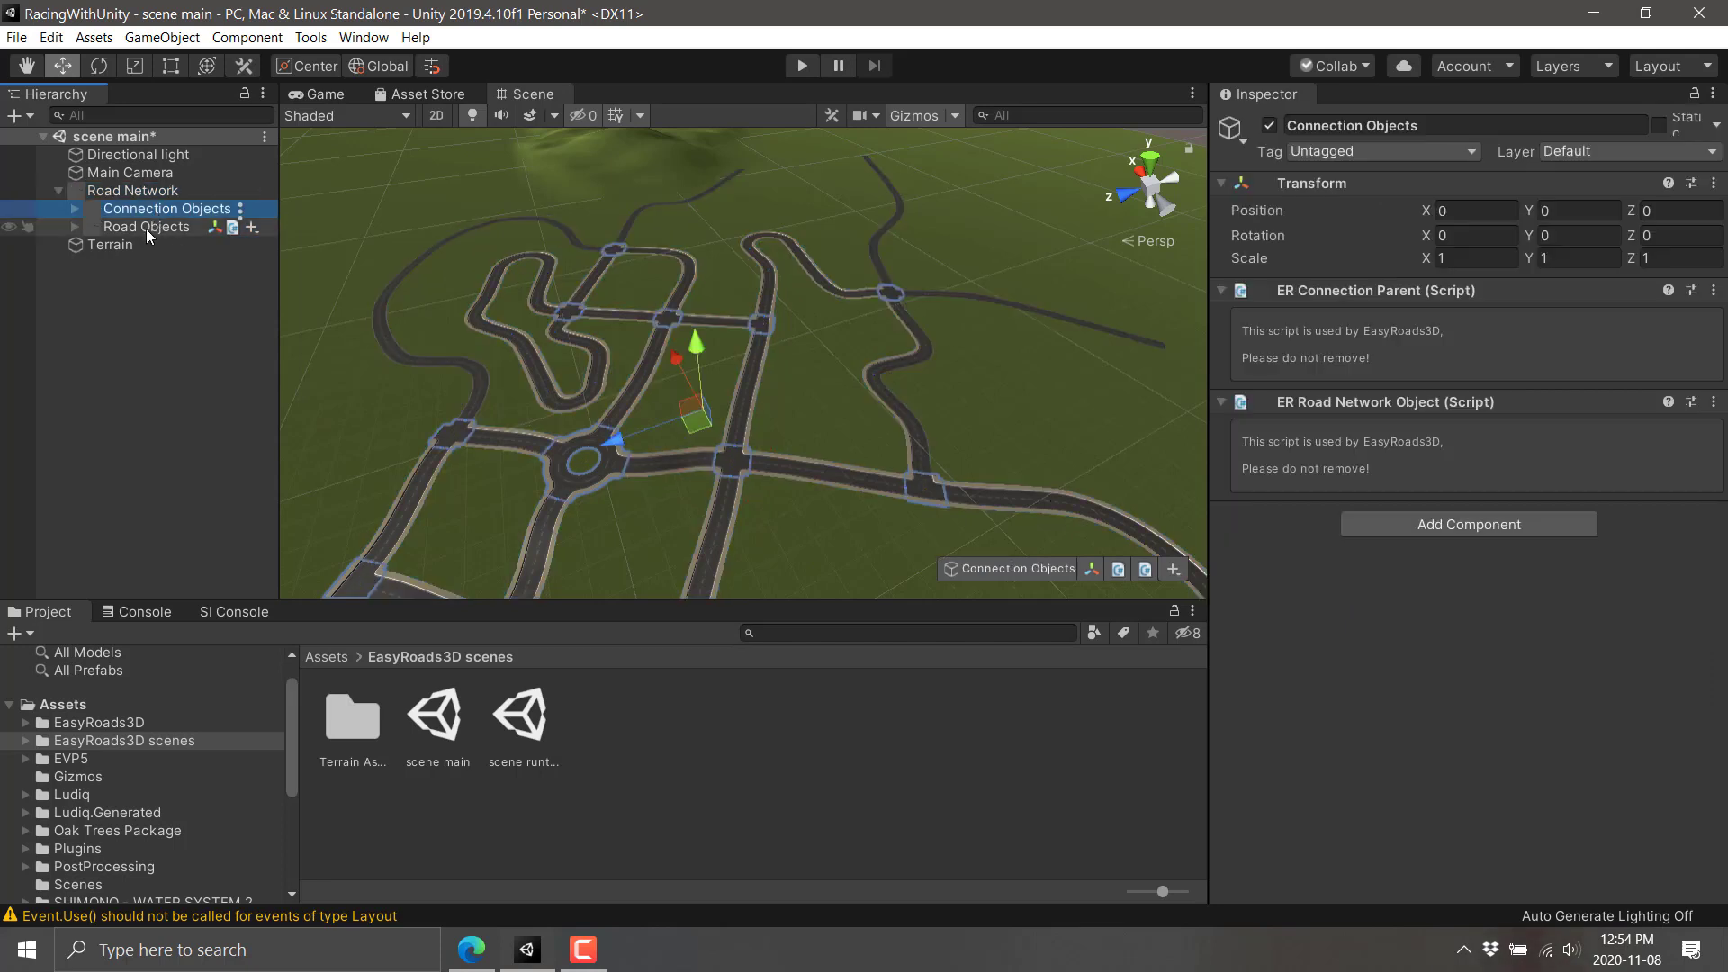
left_click(160, 226)
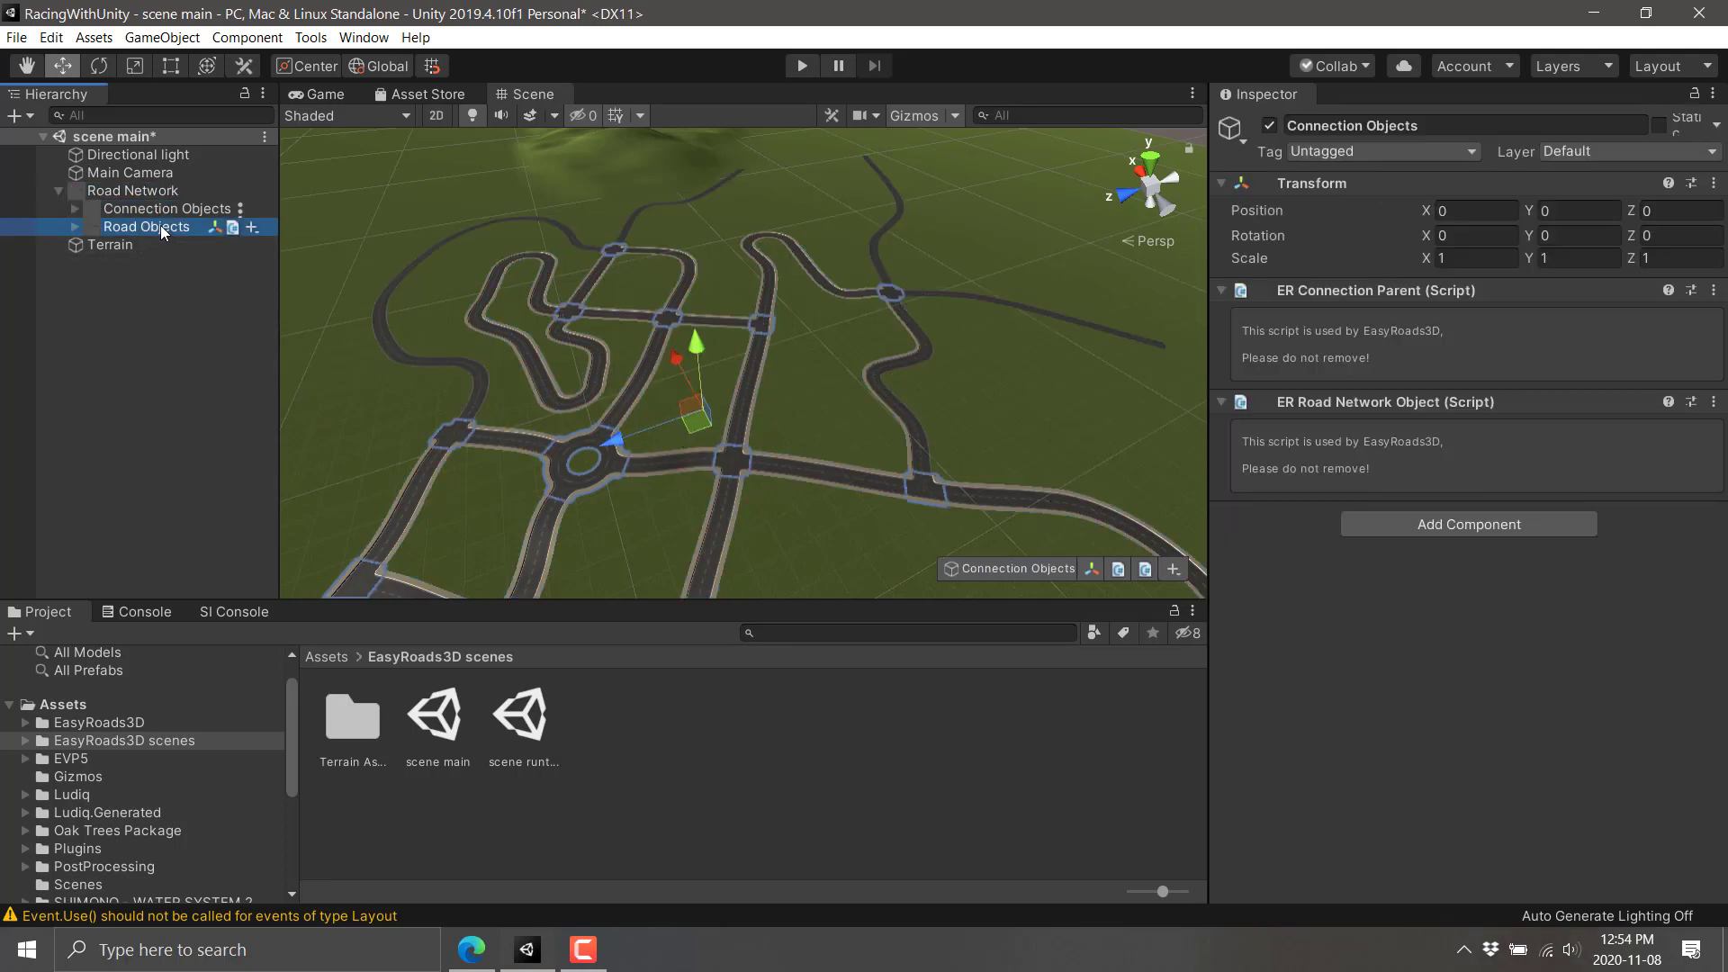
left_click(69, 228)
left_click(116, 191)
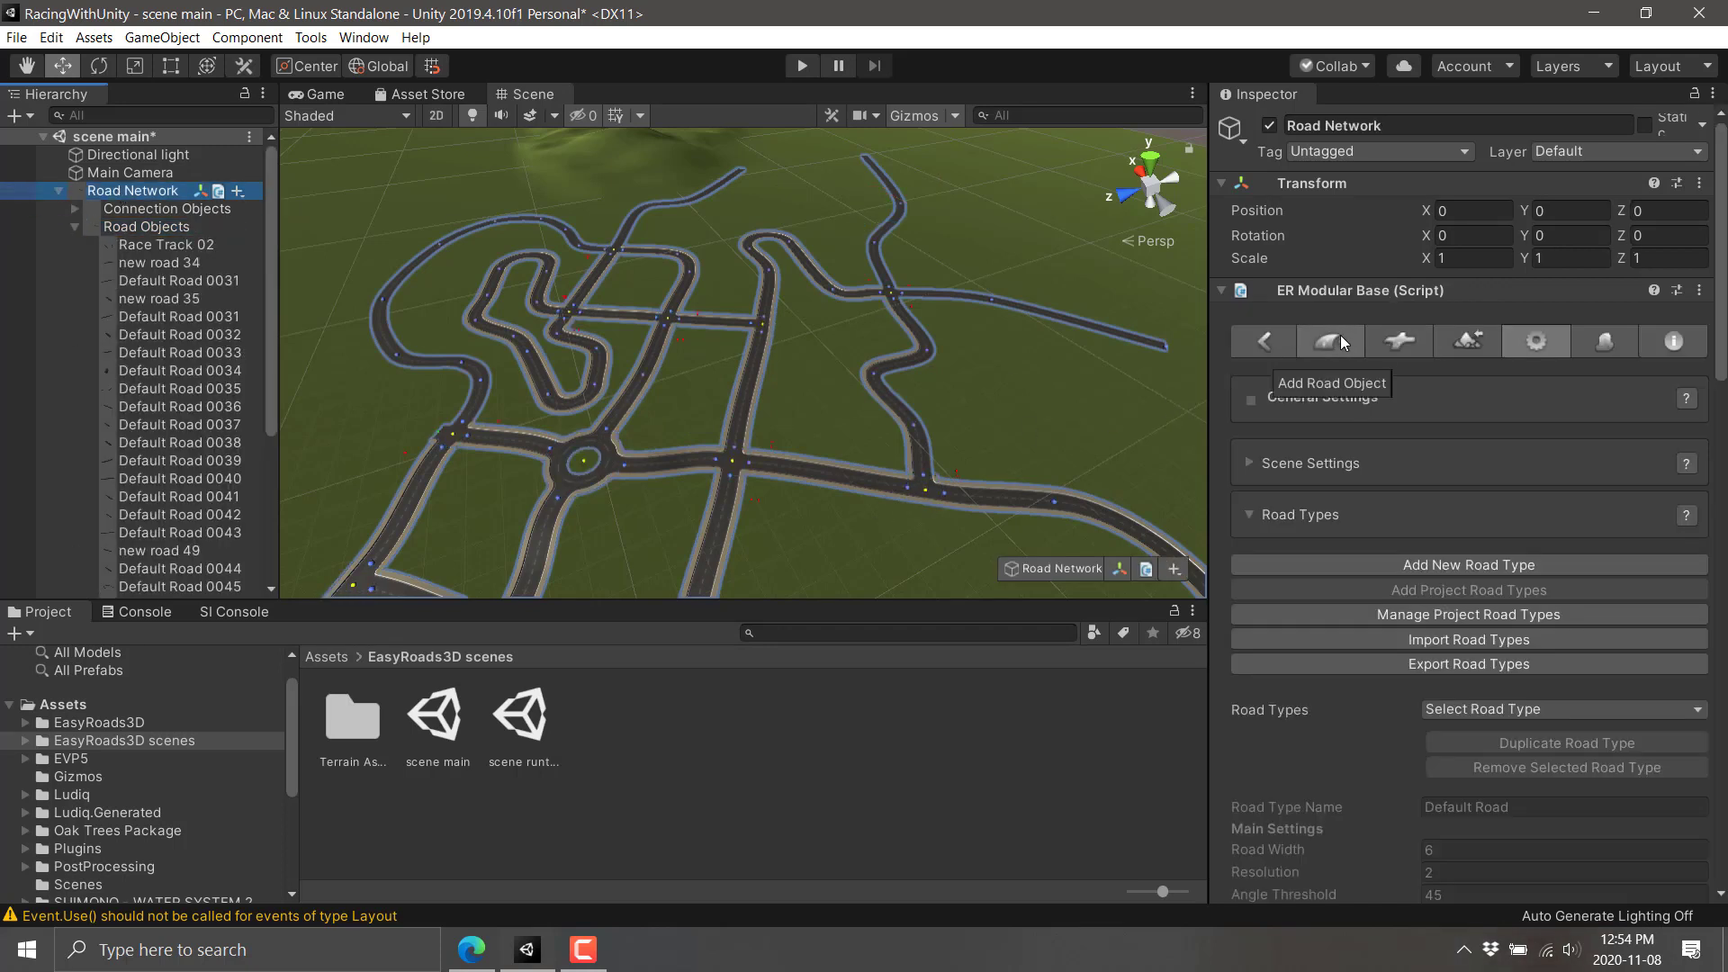
Add Road Type 2 to the Road Network and check the road type list.
left_click_drag(863, 378, 838, 297, "alt")
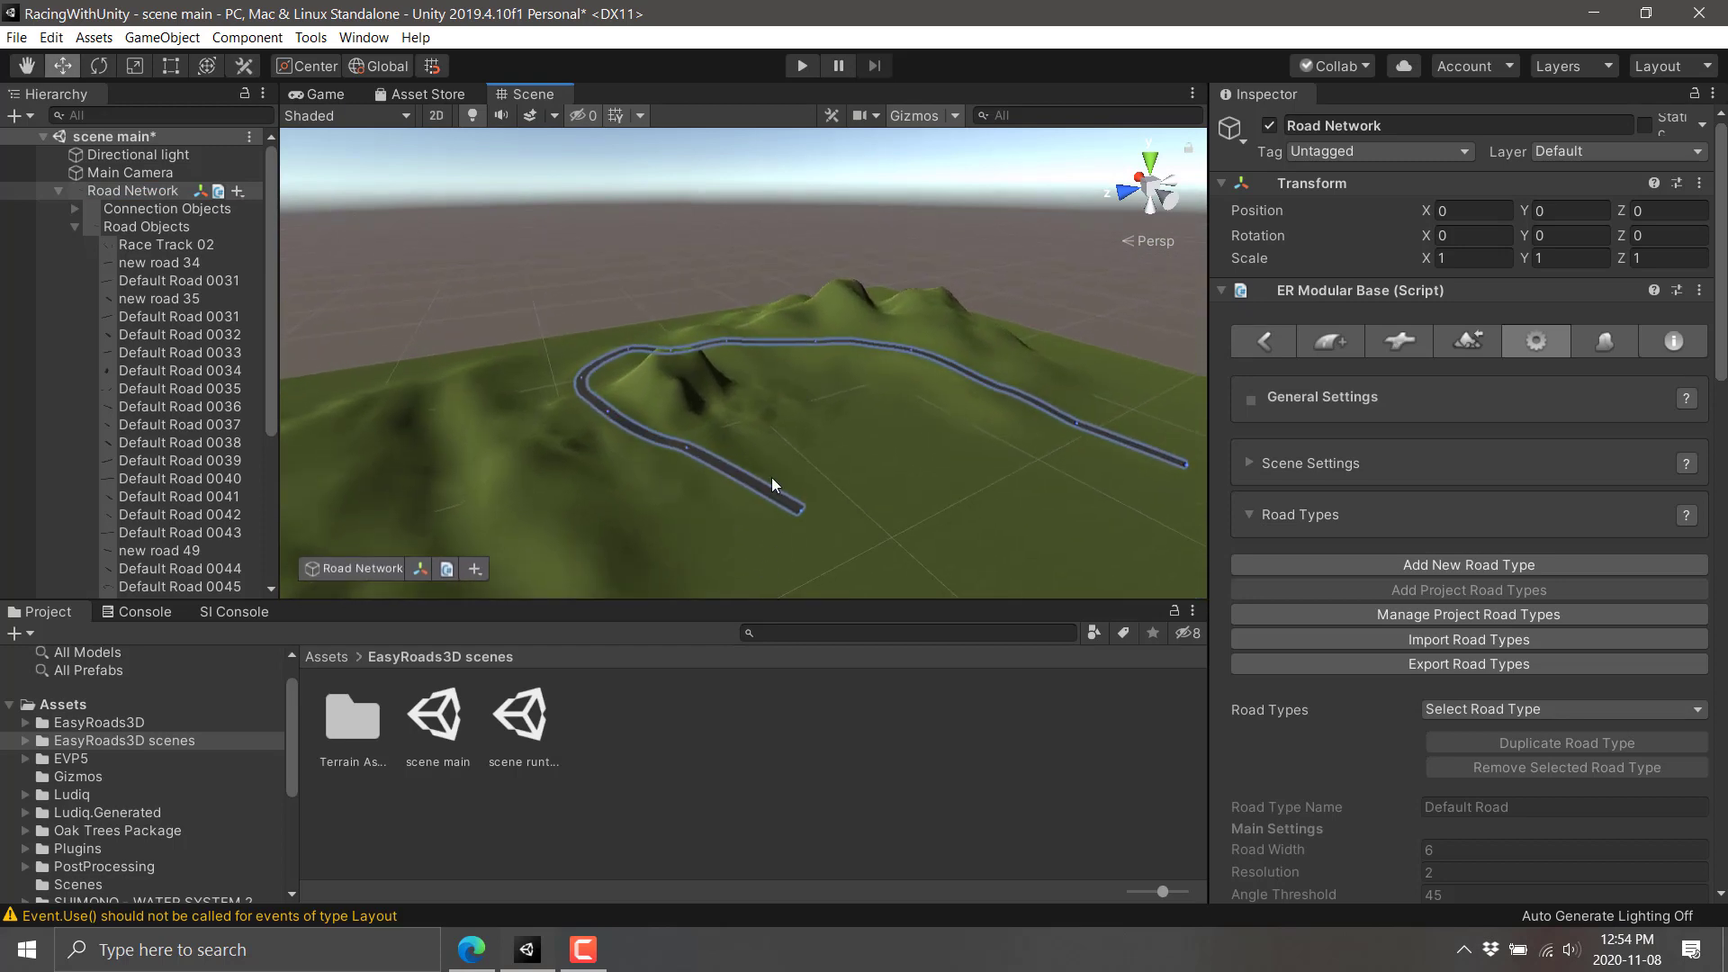
left_click_drag(1023, 455, 589, 472, "alt")
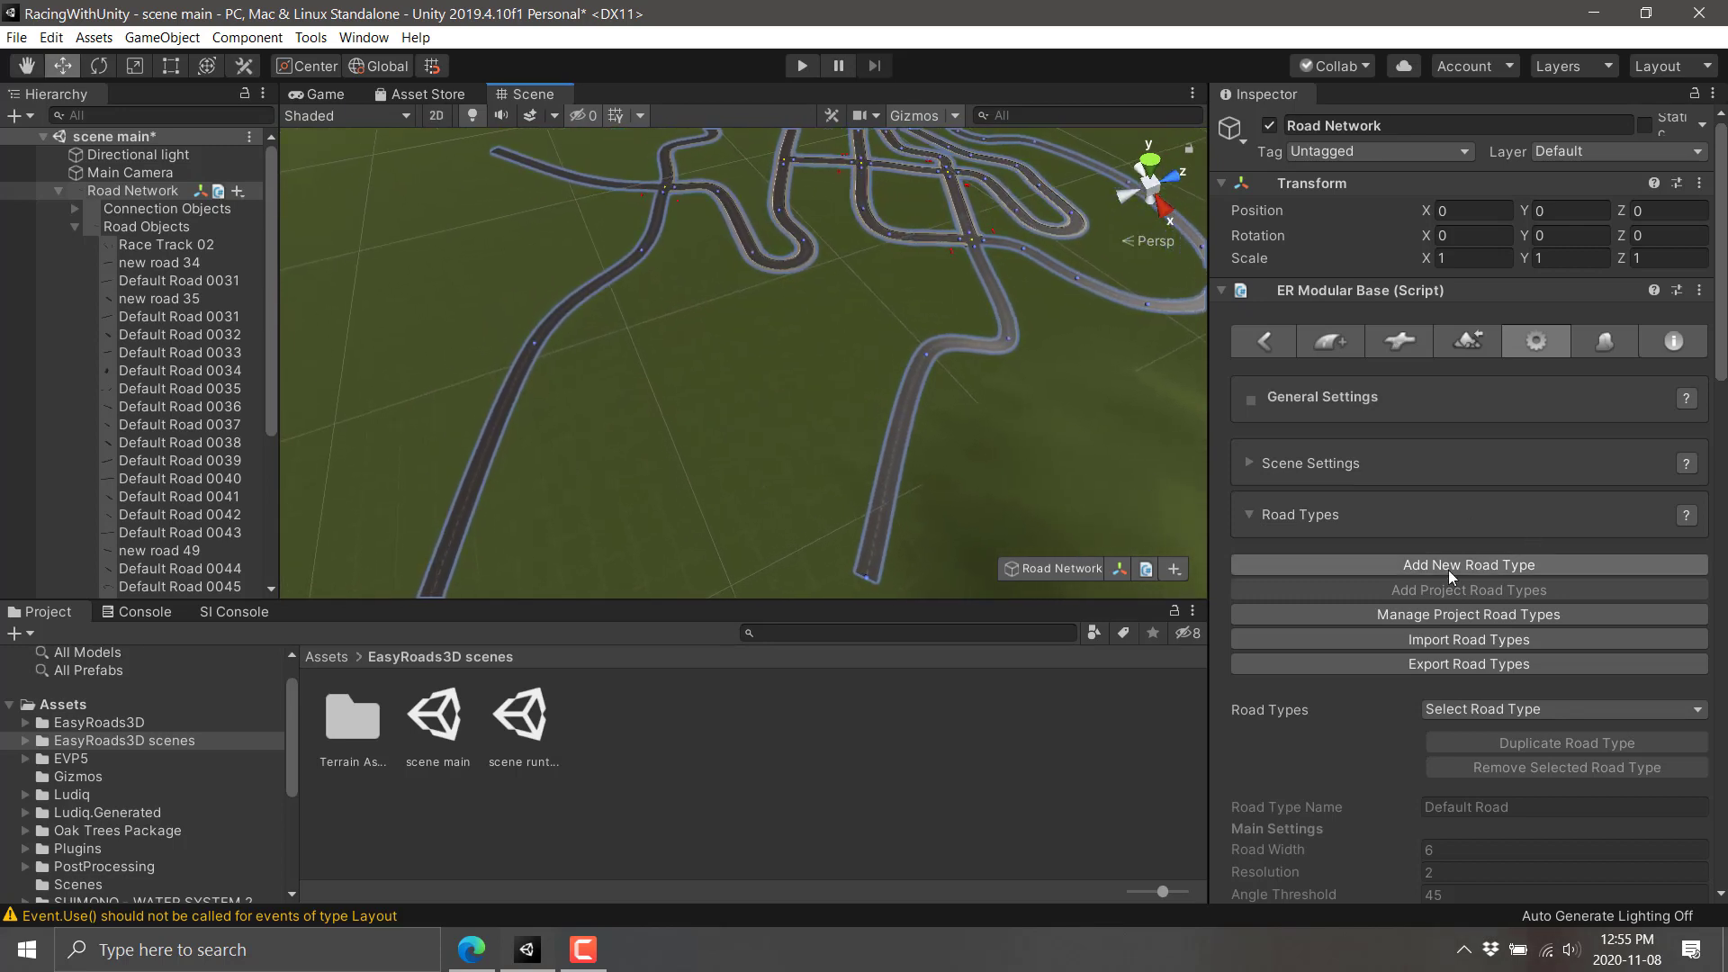
left_click(1449, 567)
left_click(1537, 709)
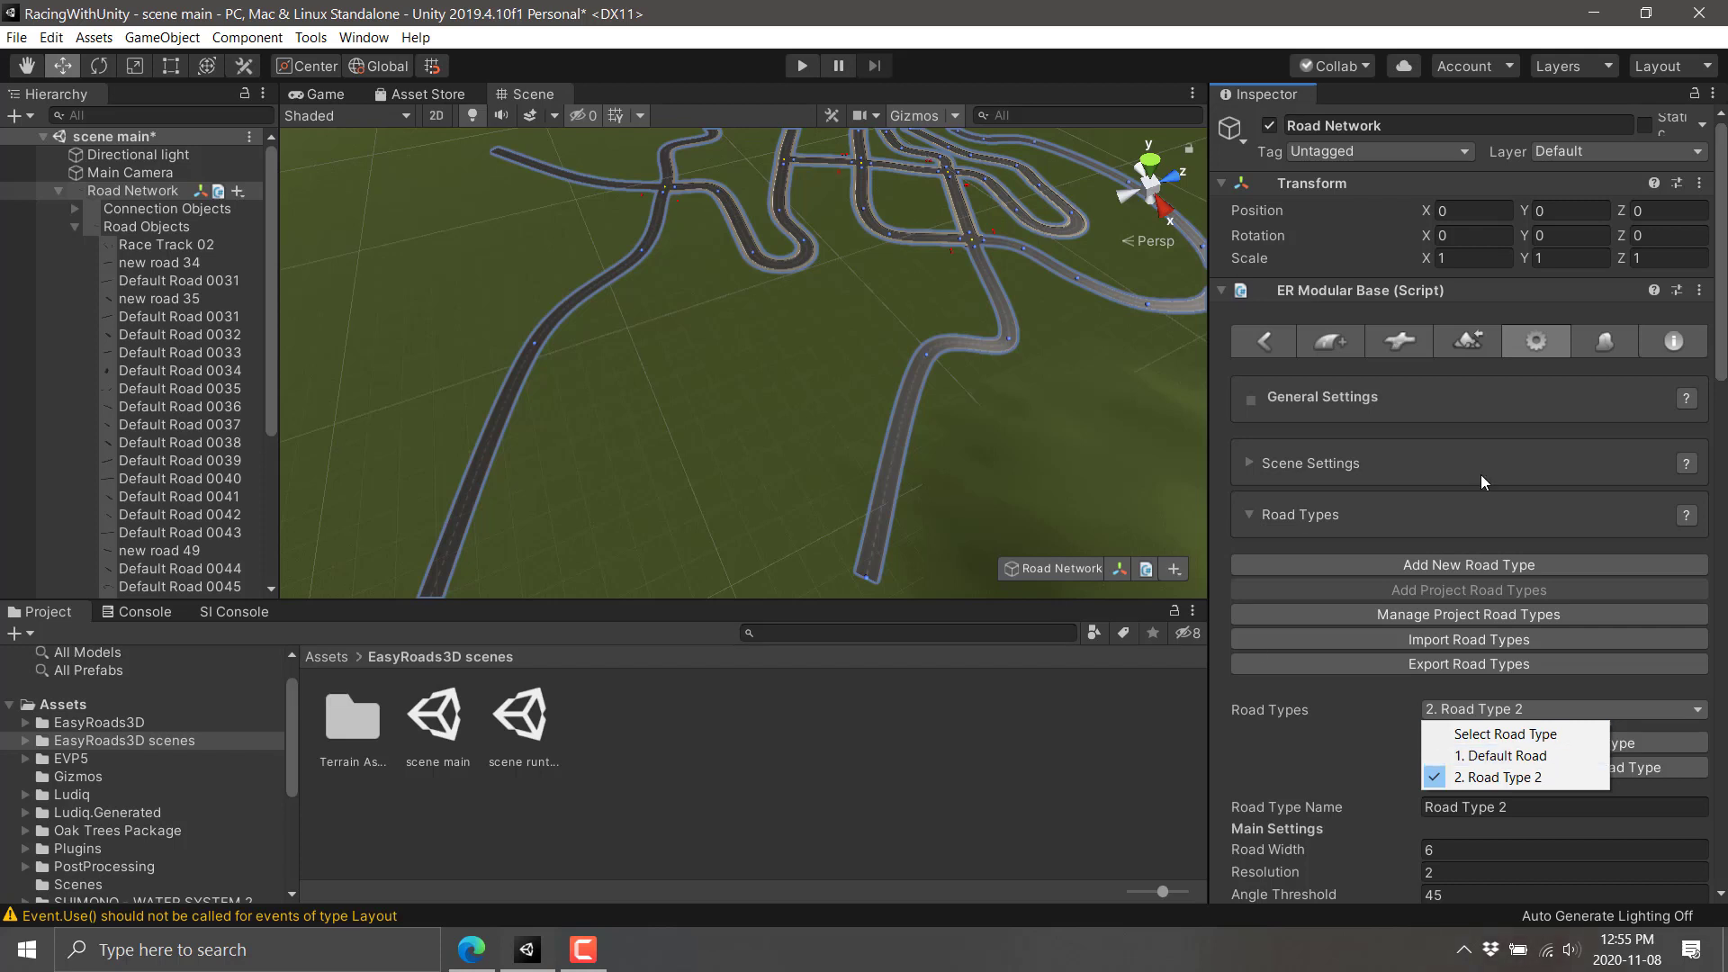
left_click(1320, 338)
Create a new road, Default Road 0029, of type 1. Default Road.
left_click(1332, 343)
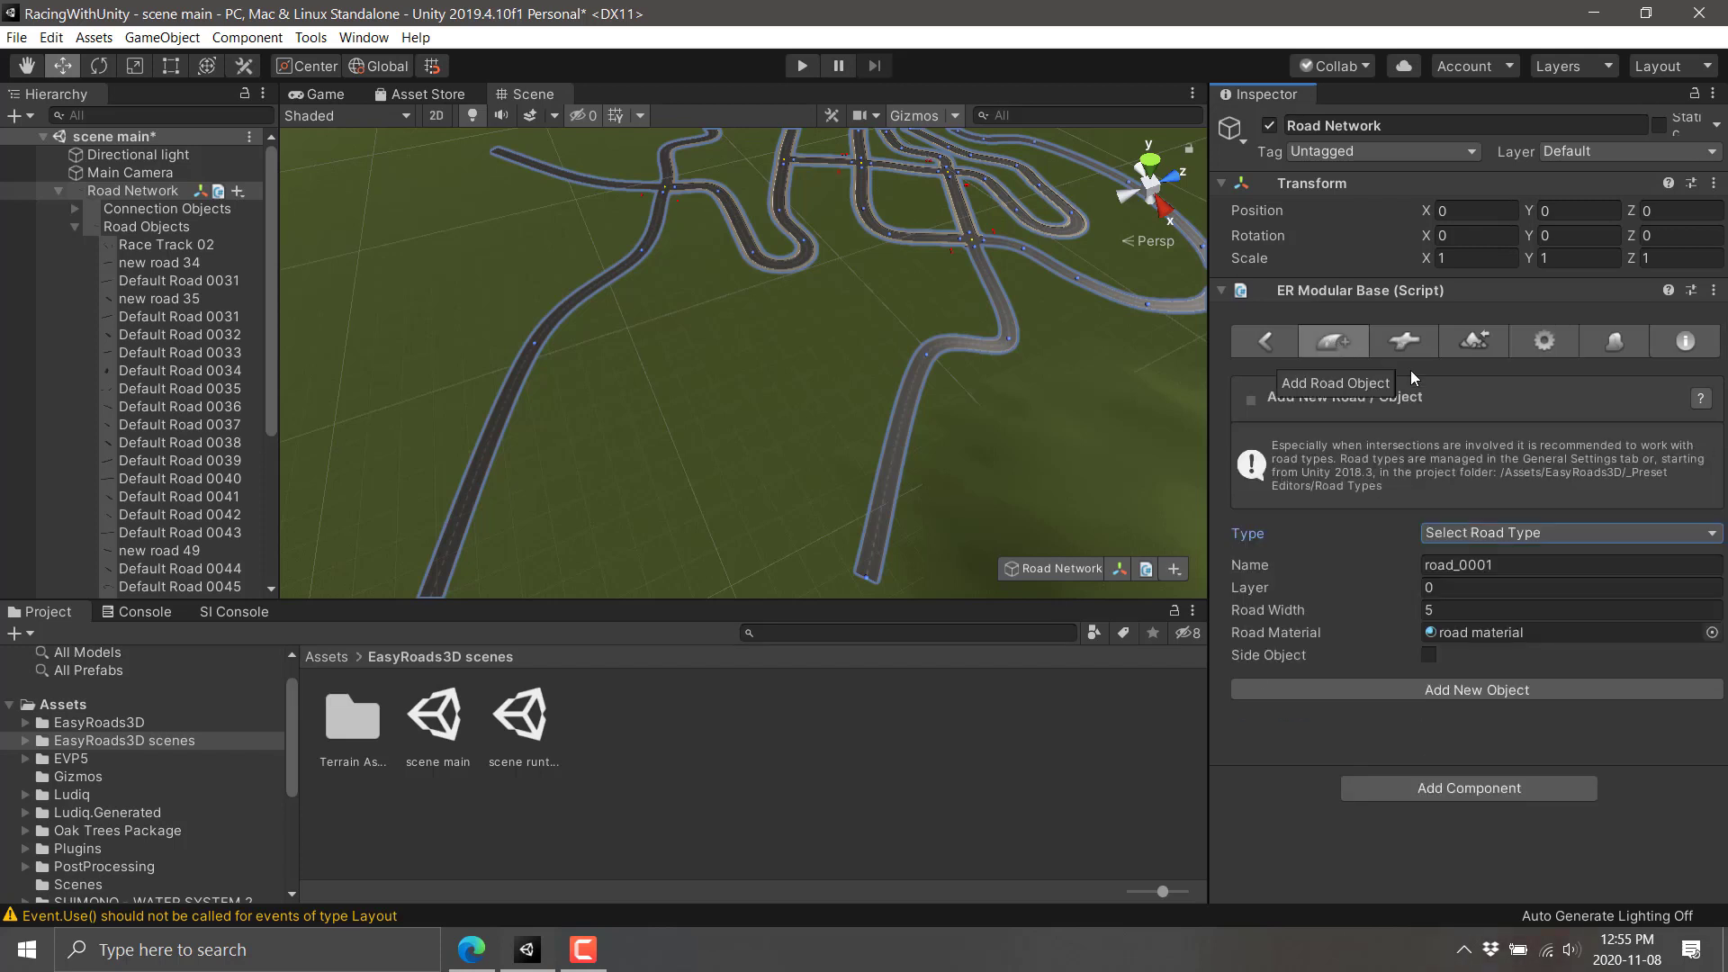
left_click(1535, 537)
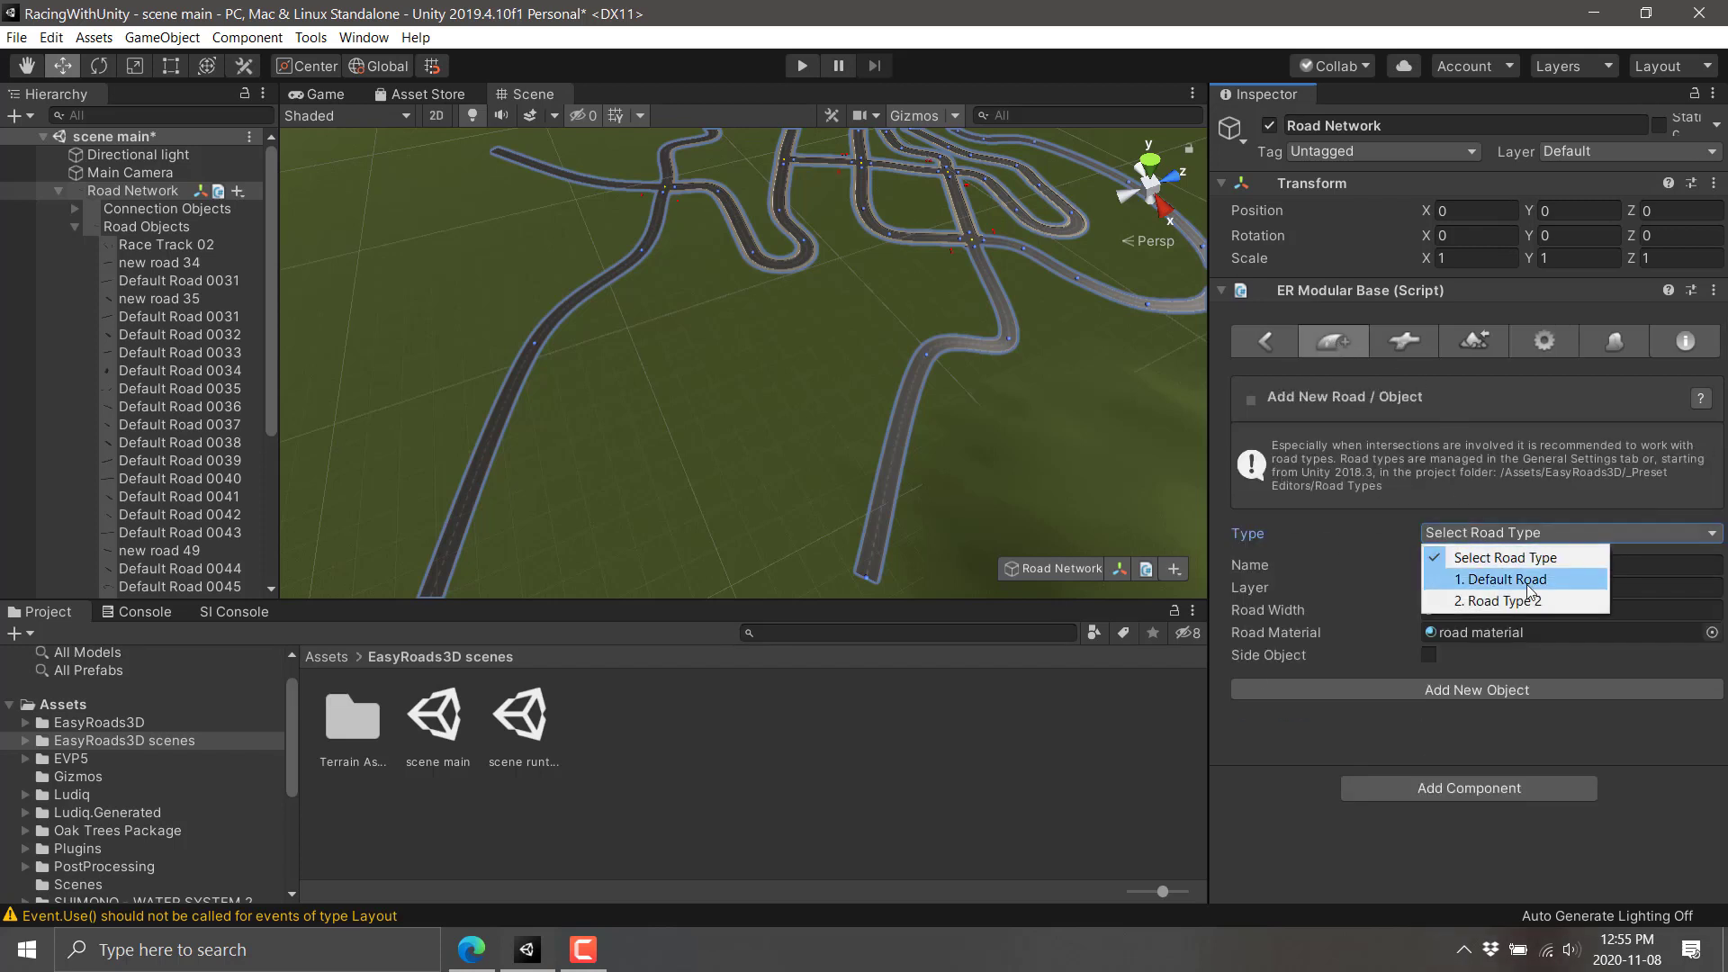
left_click(1530, 581)
left_click_drag(993, 502, 800, 420, "alt")
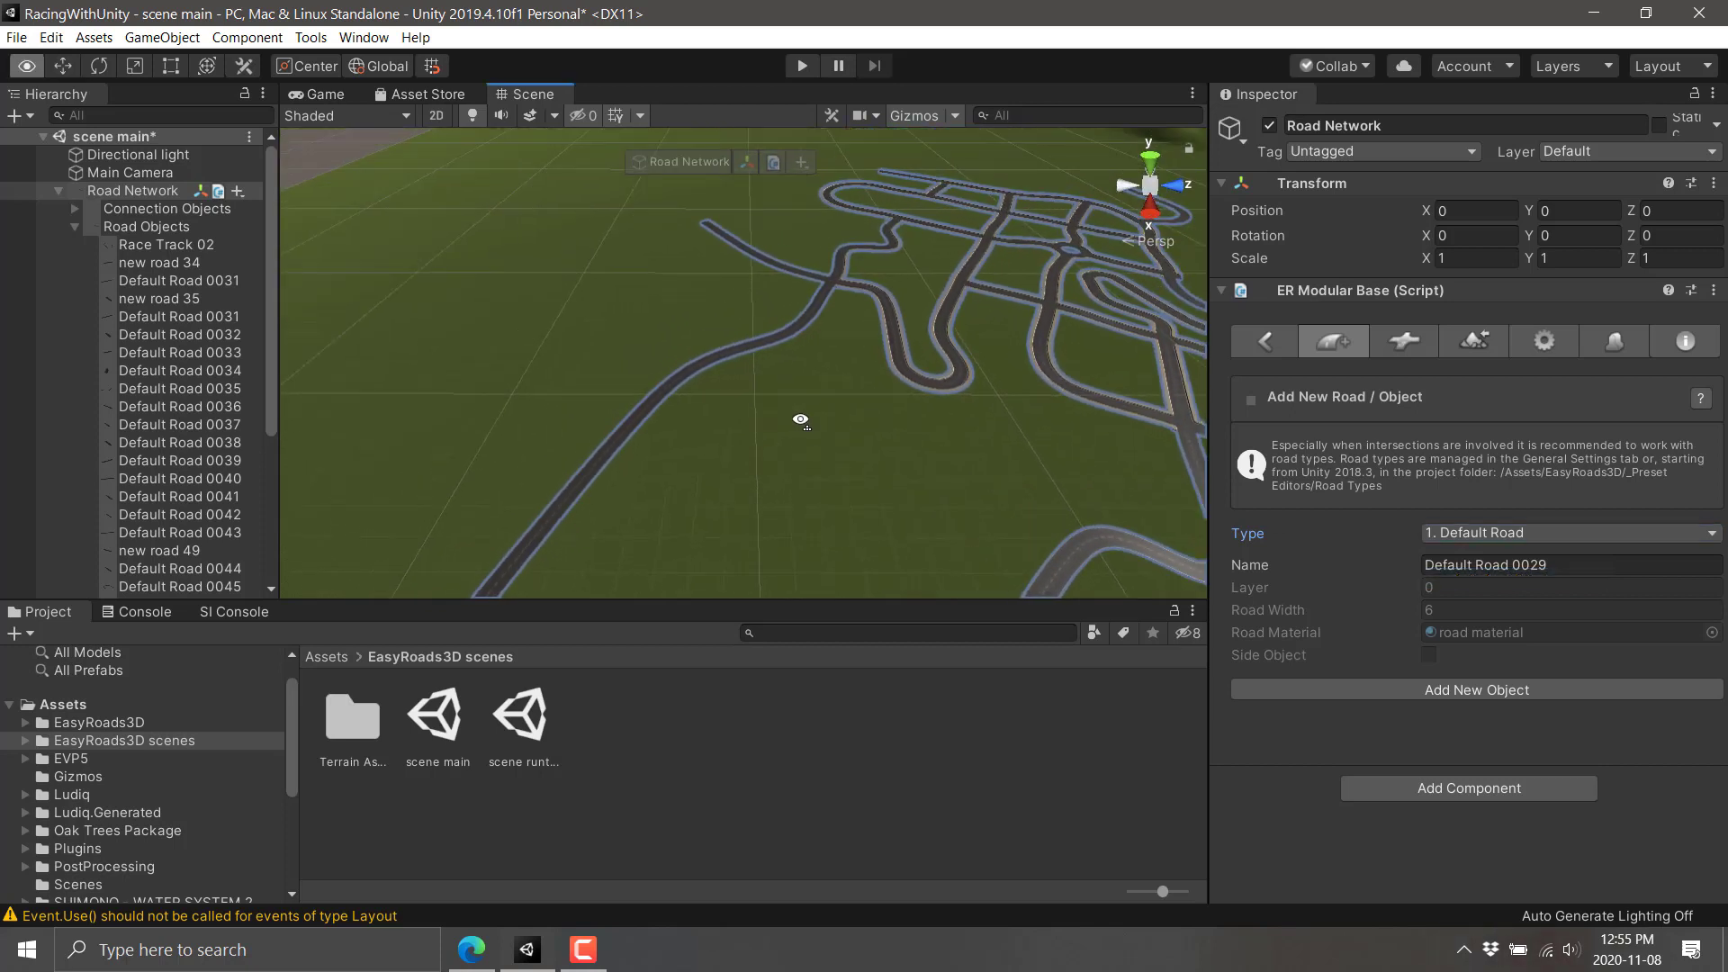
left_click(1483, 690)
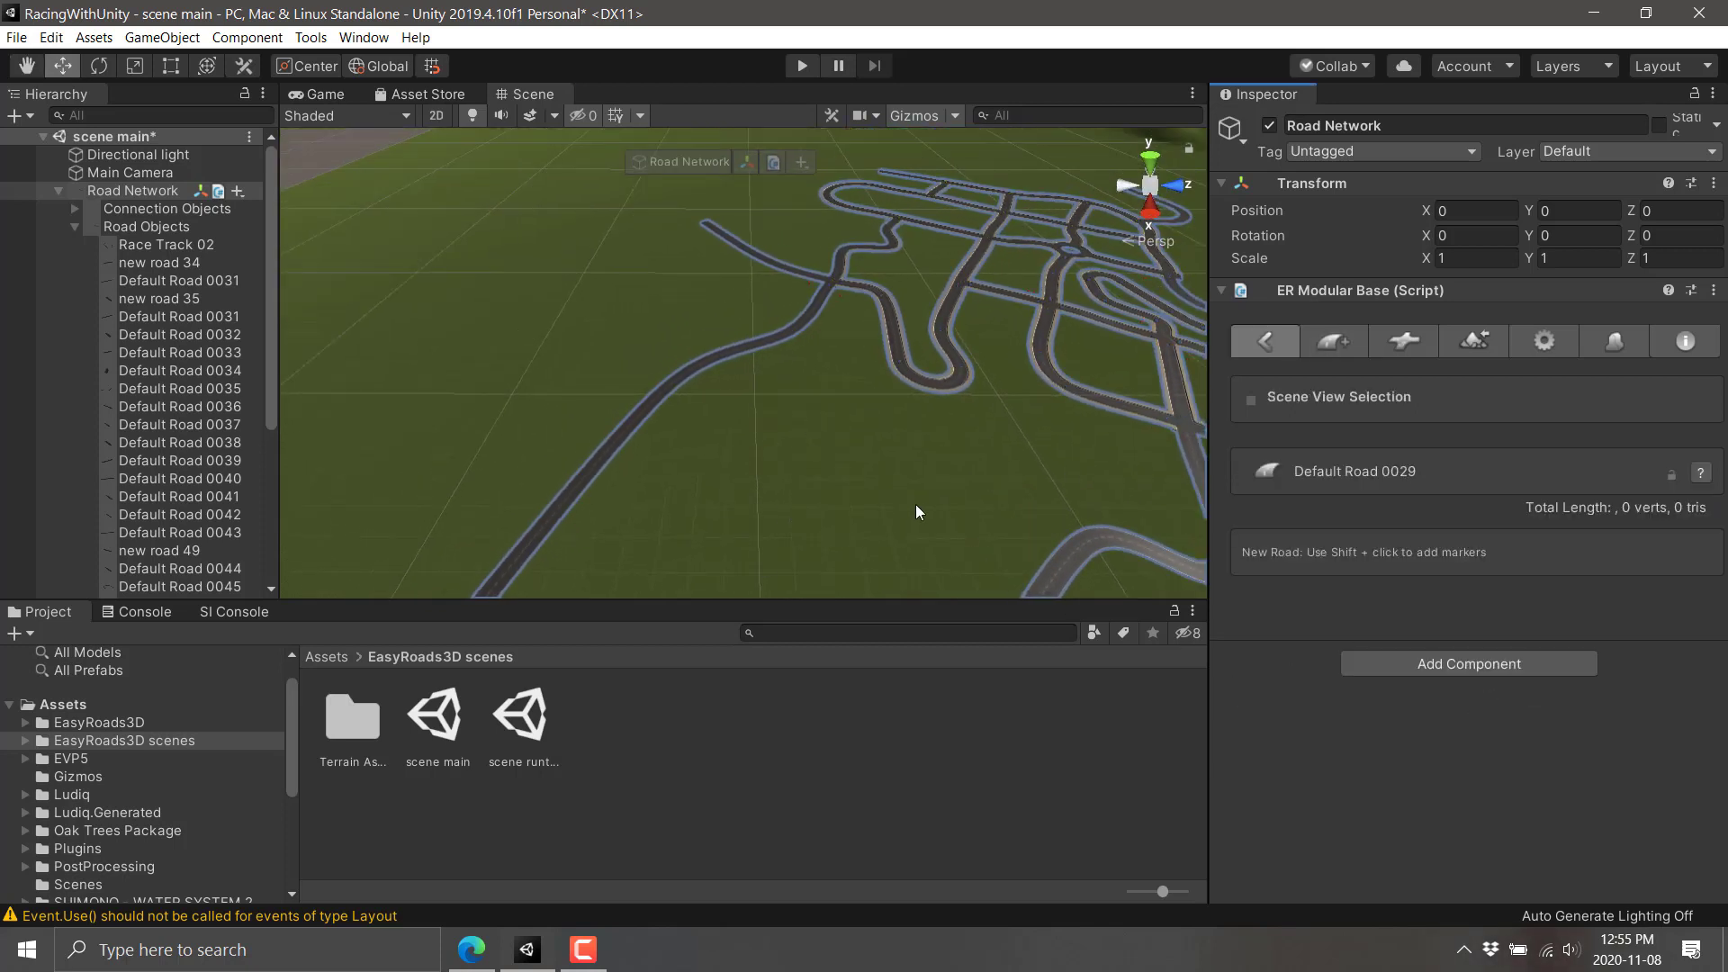
Place five markers curving the road across the grass to 553.64 m.
left_click(943, 516, "shift")
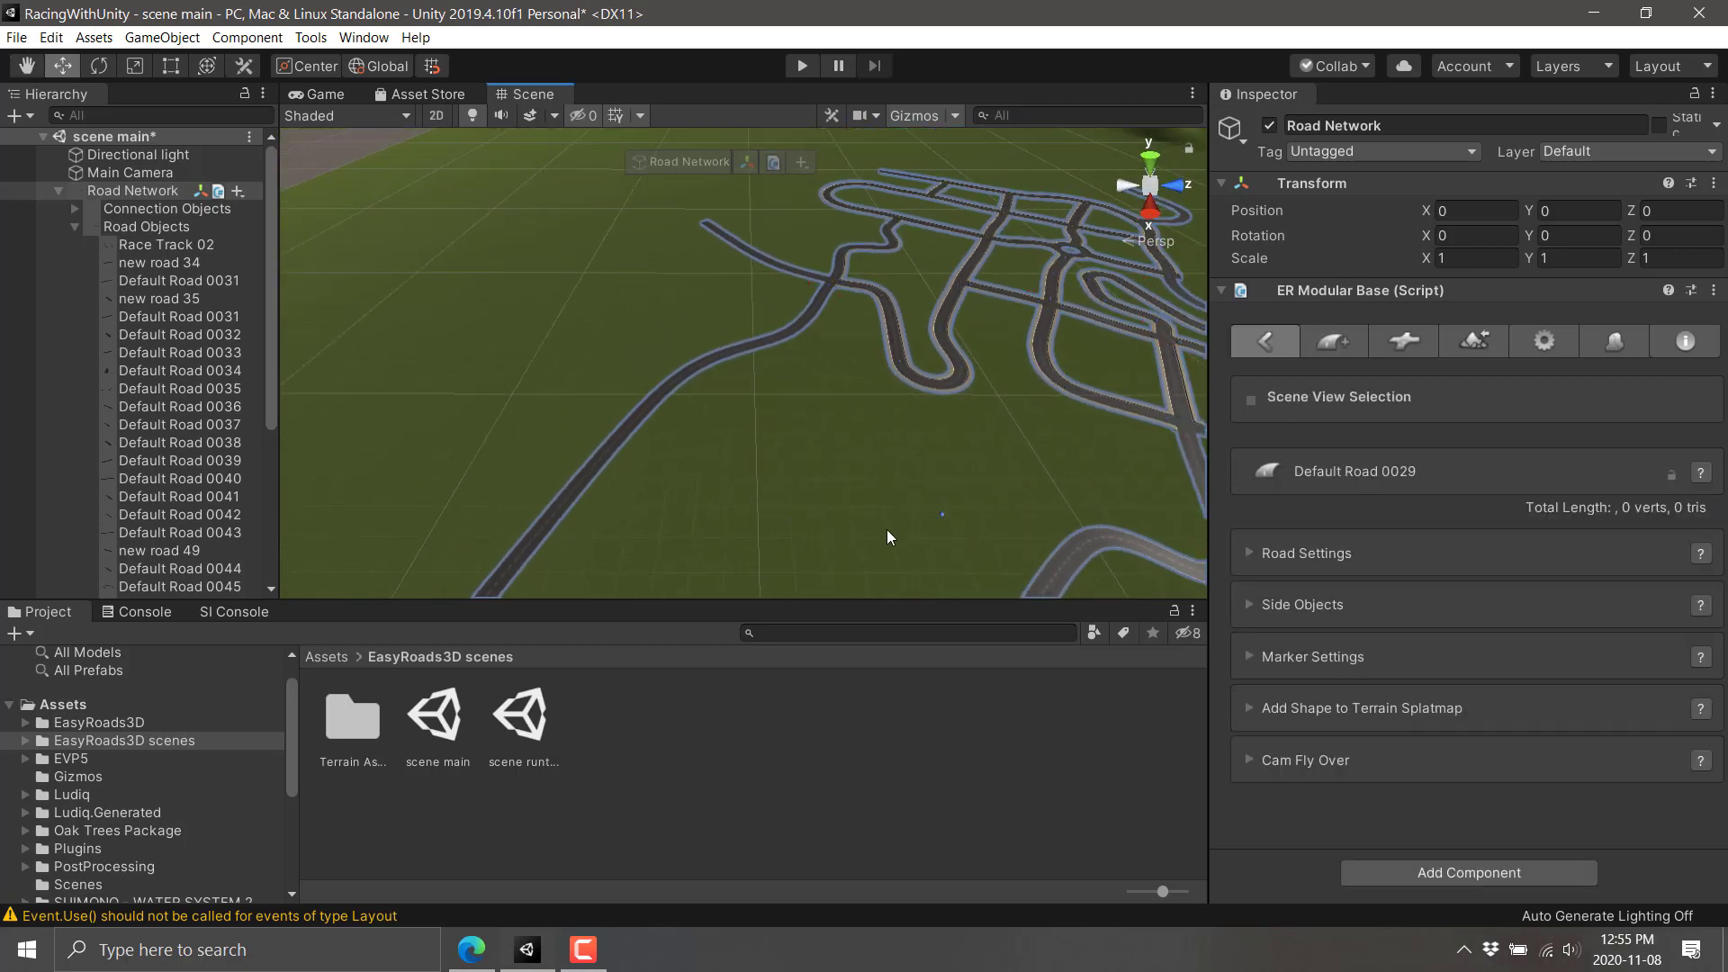
left_click(740, 527, "shift")
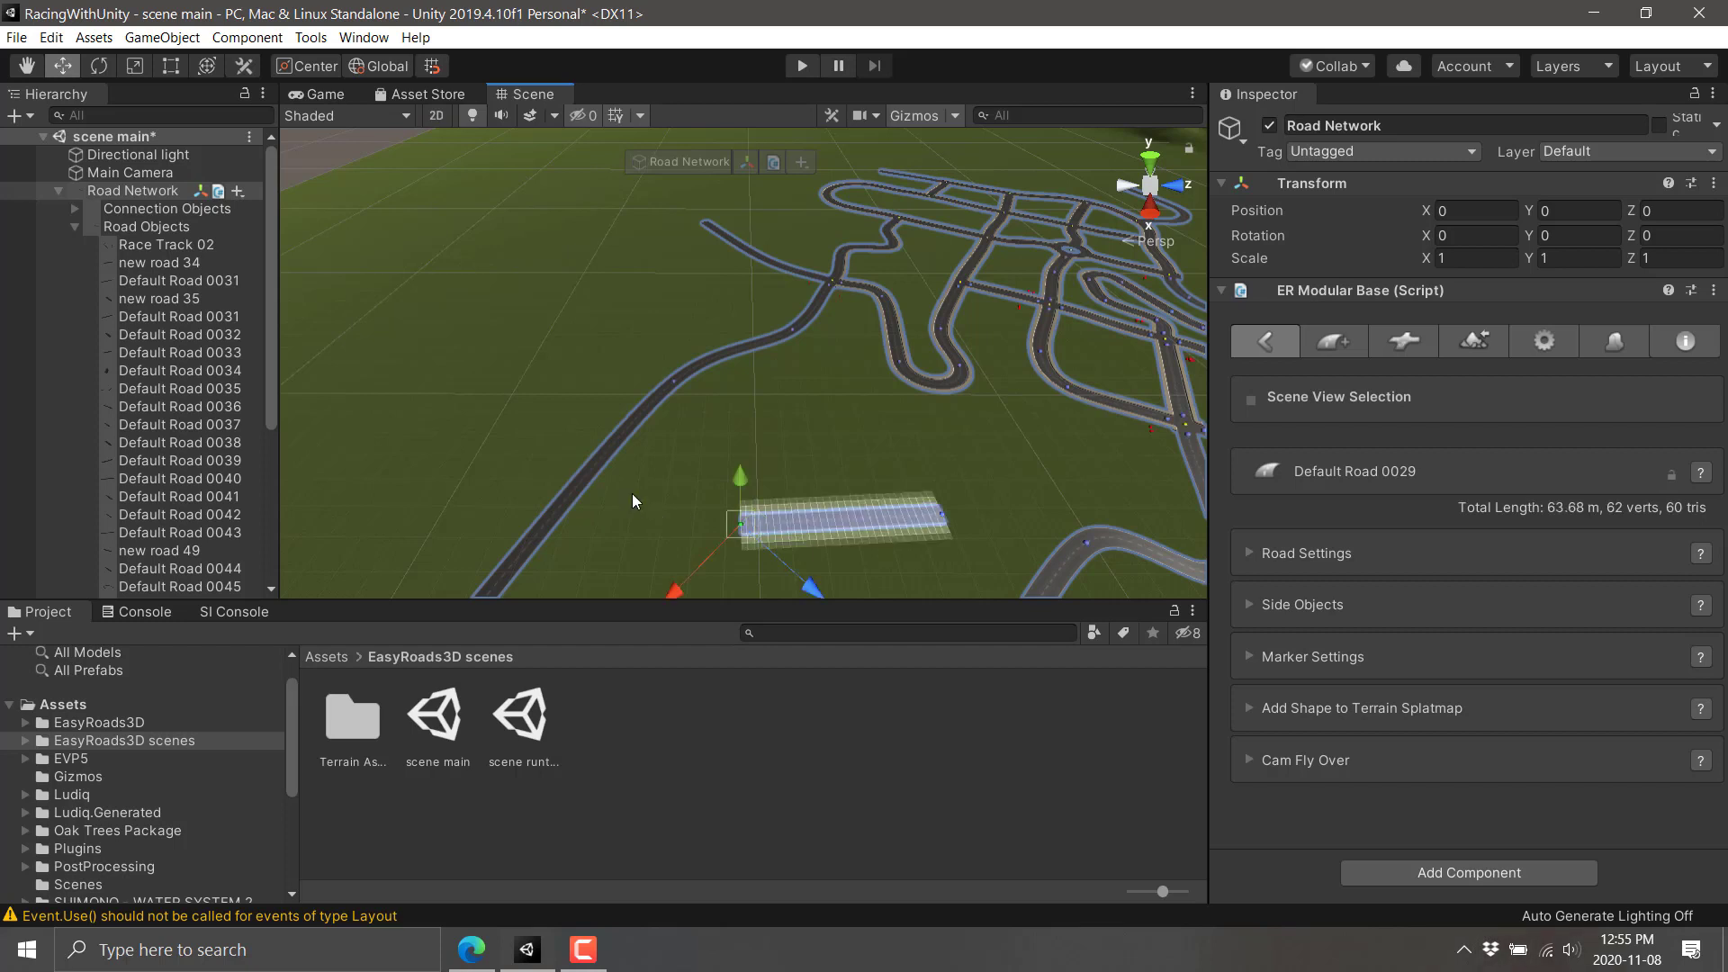
left_click(473, 434, "shift")
left_click(456, 257, "shift")
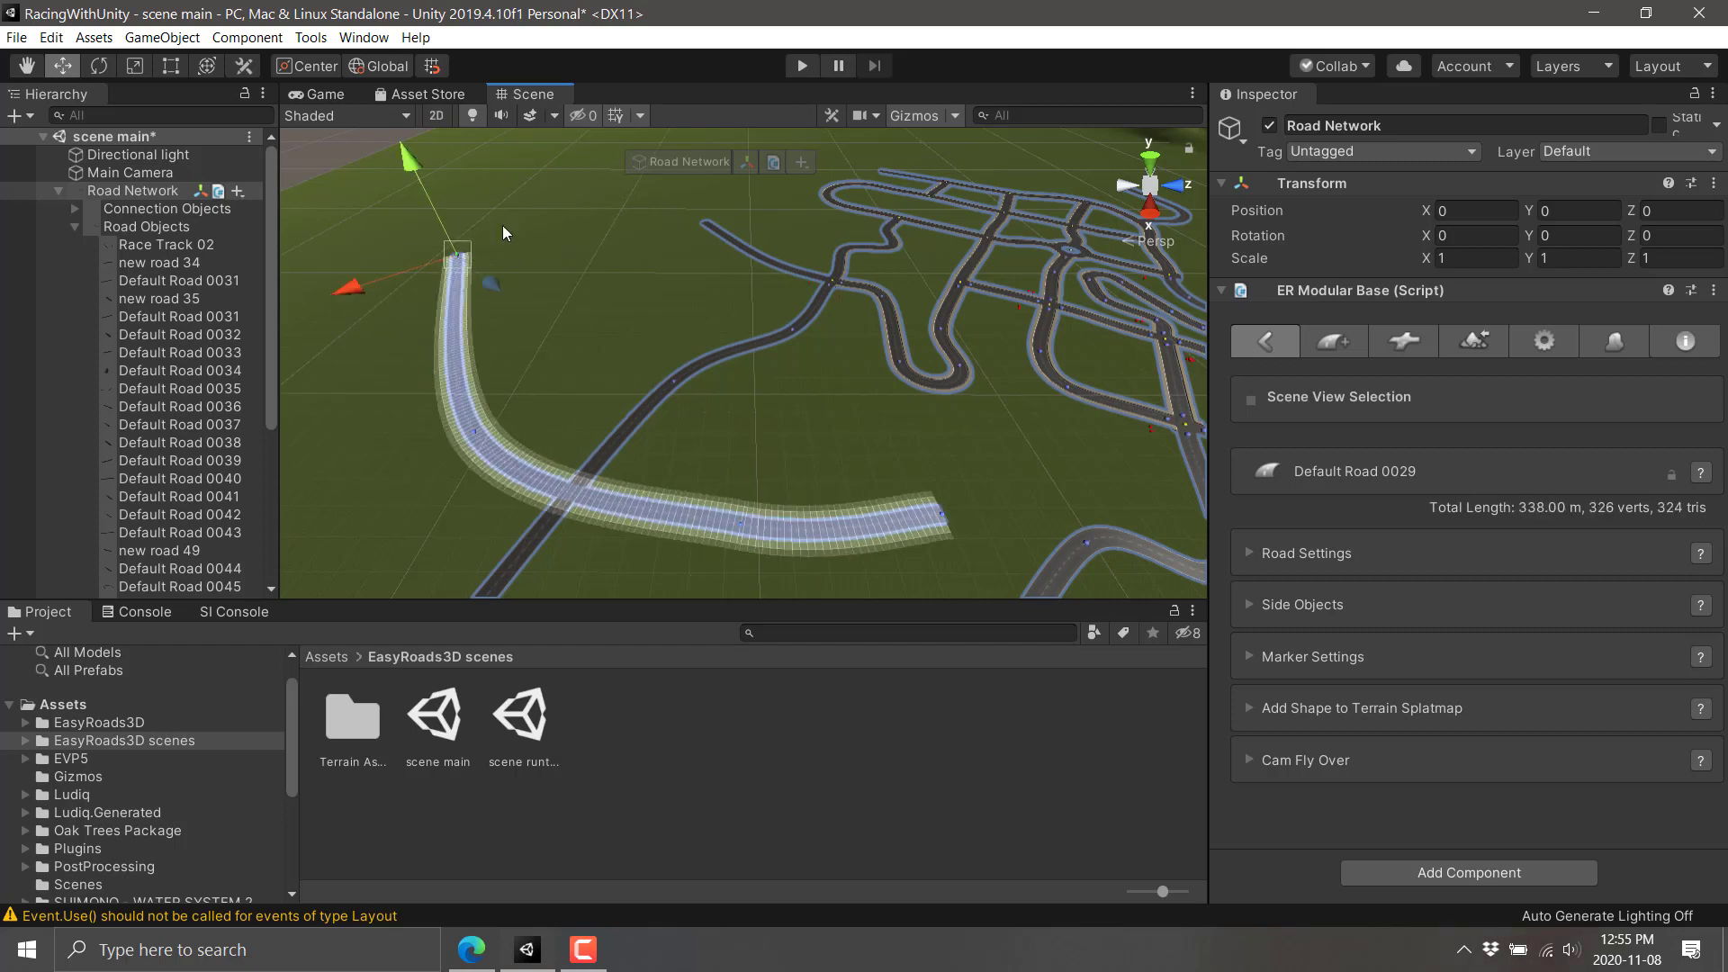
left_click(607, 164, "shift")
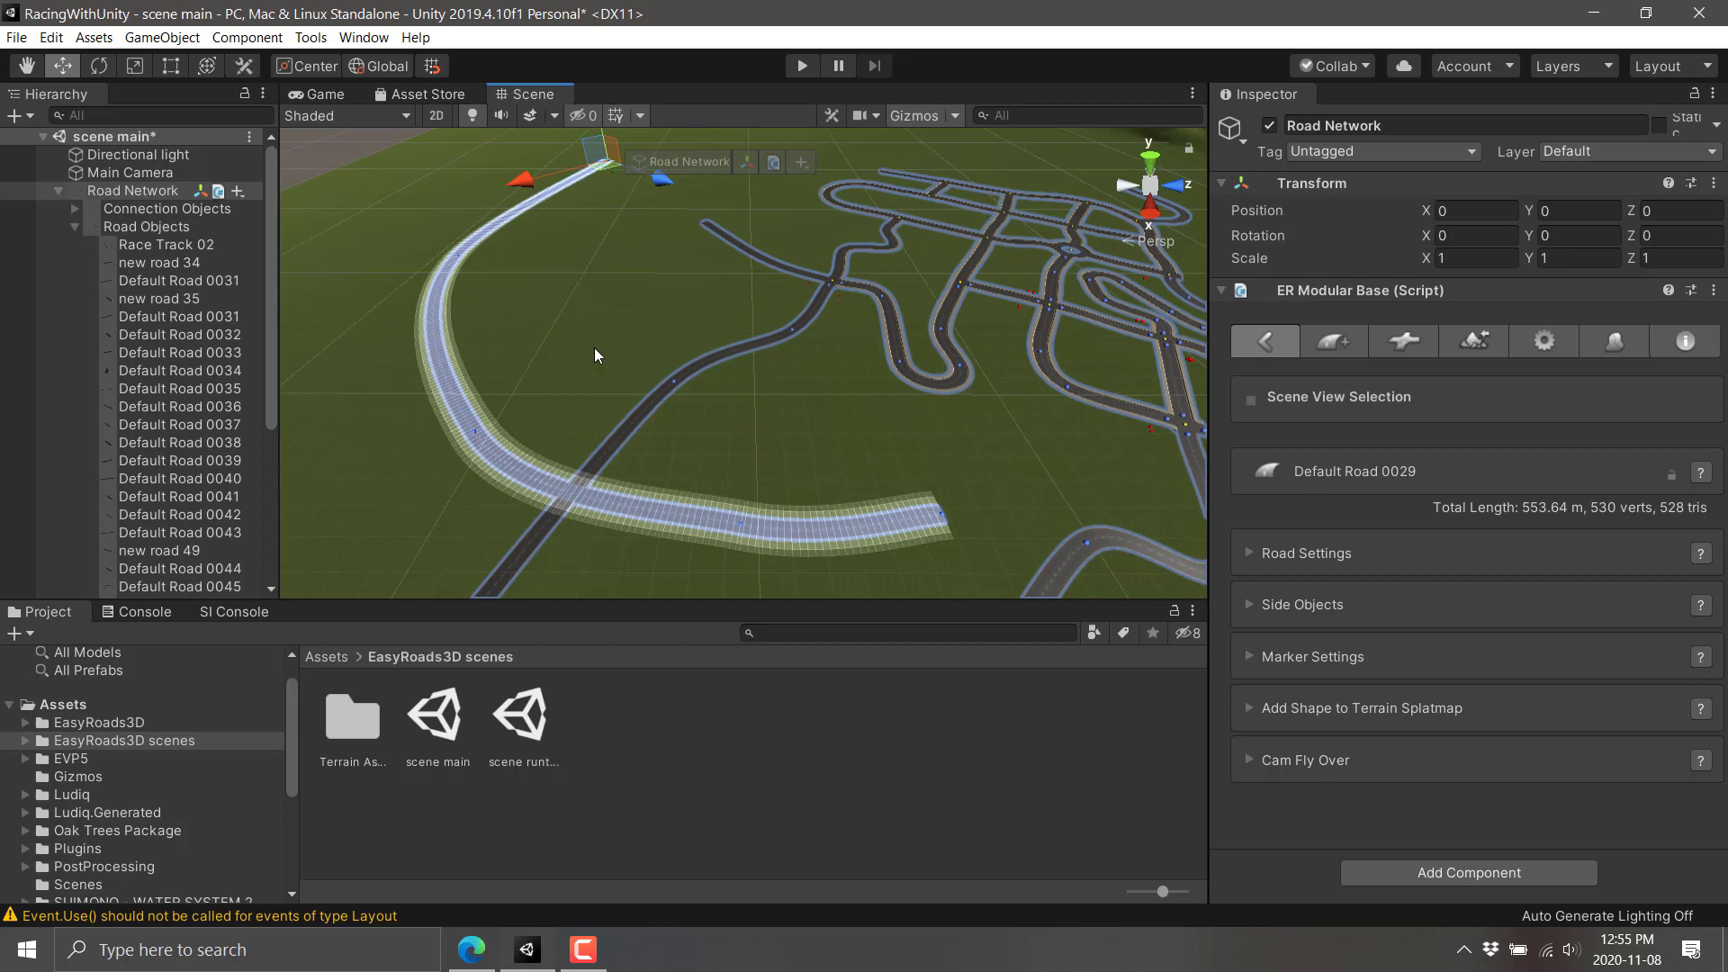
right_click_drag(603, 513, 689, 529)
left_click(741, 508)
key("f")
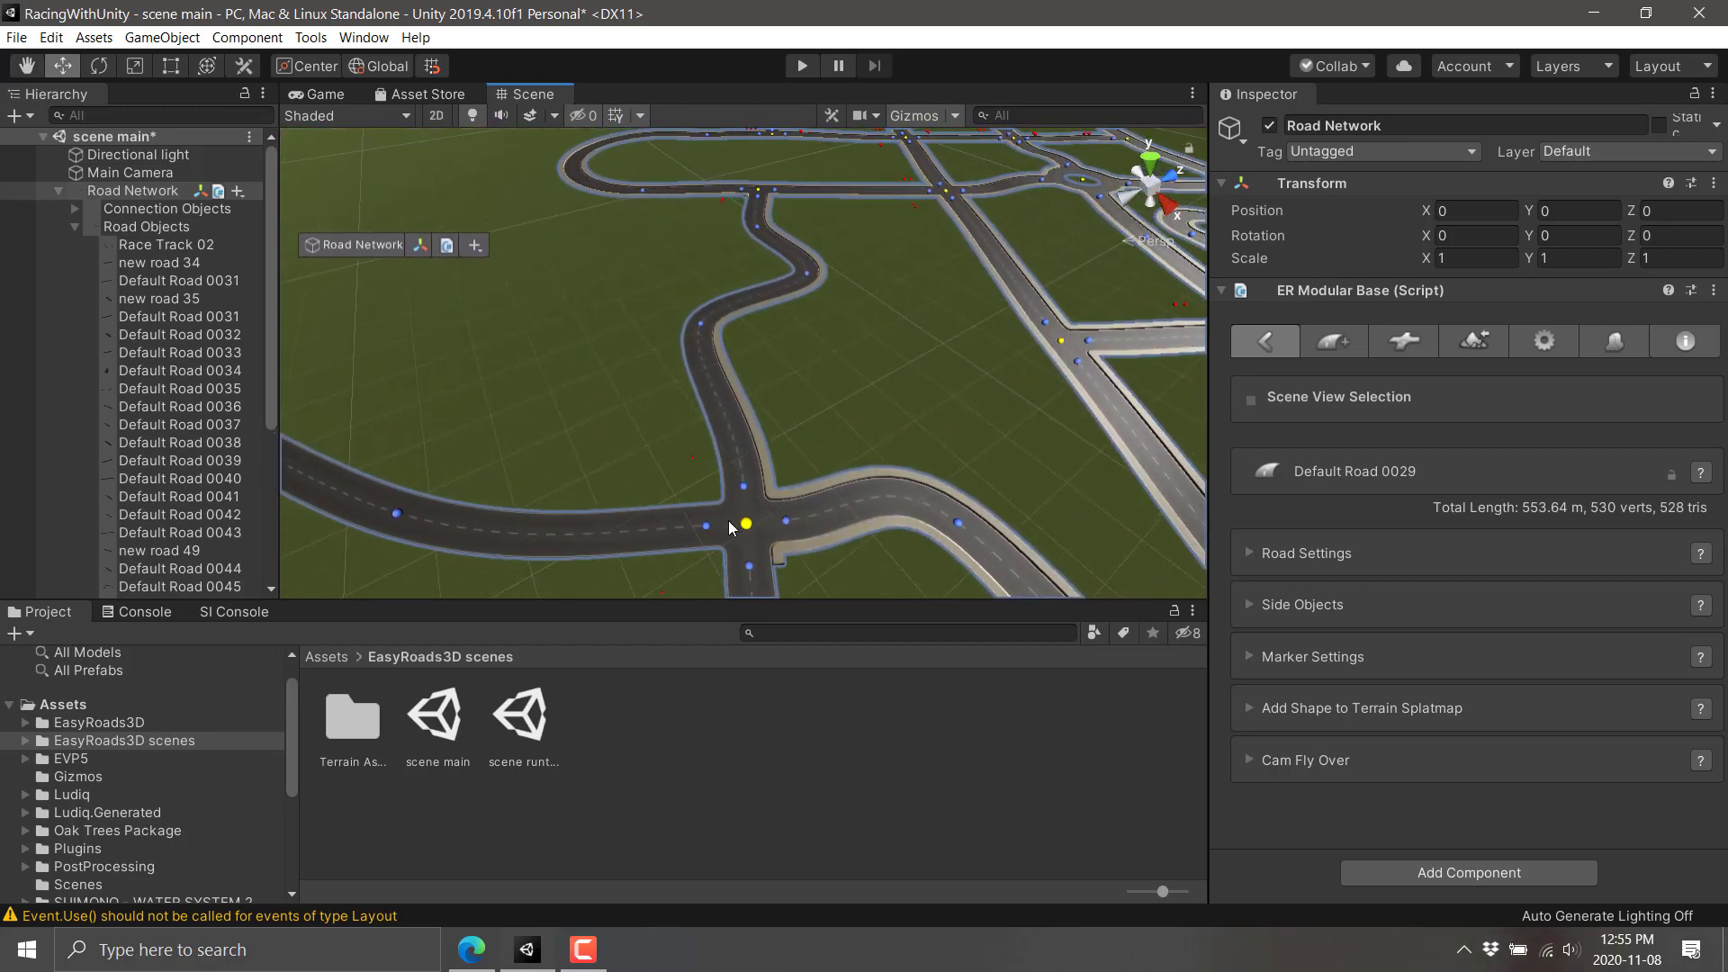
Expand Default Road 0029's Side Objects foldout and tilt the view into perspective.
right_click_drag(688, 537, 1029, 491)
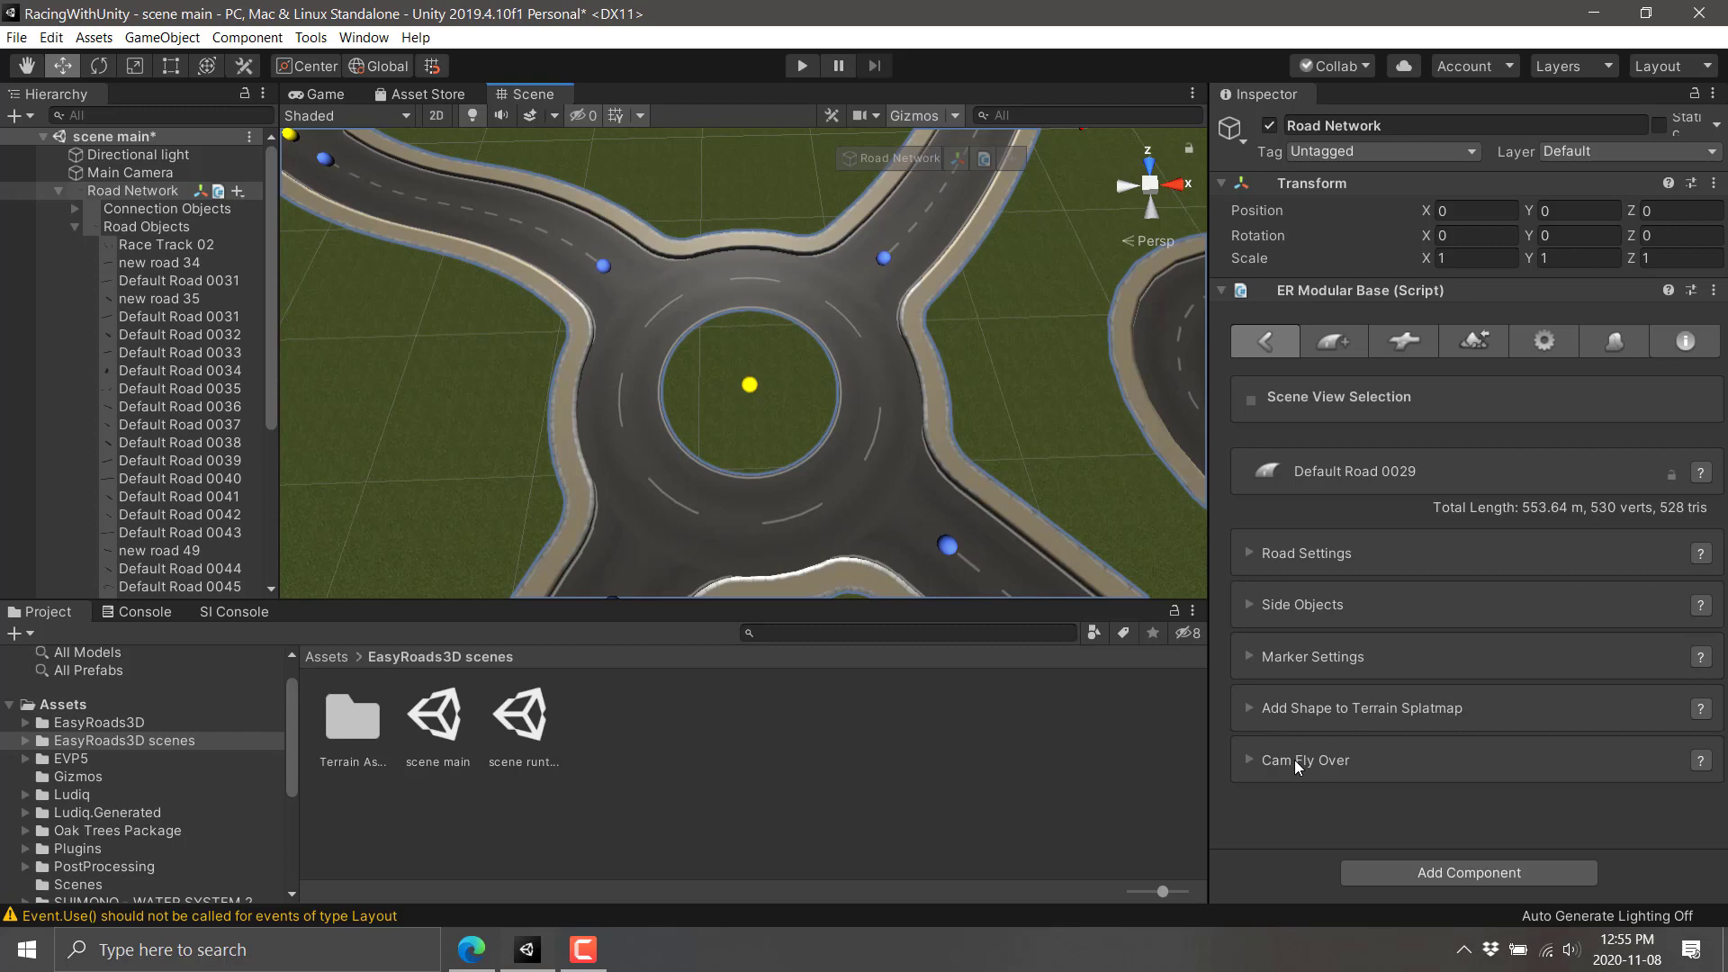
left_click(1257, 605)
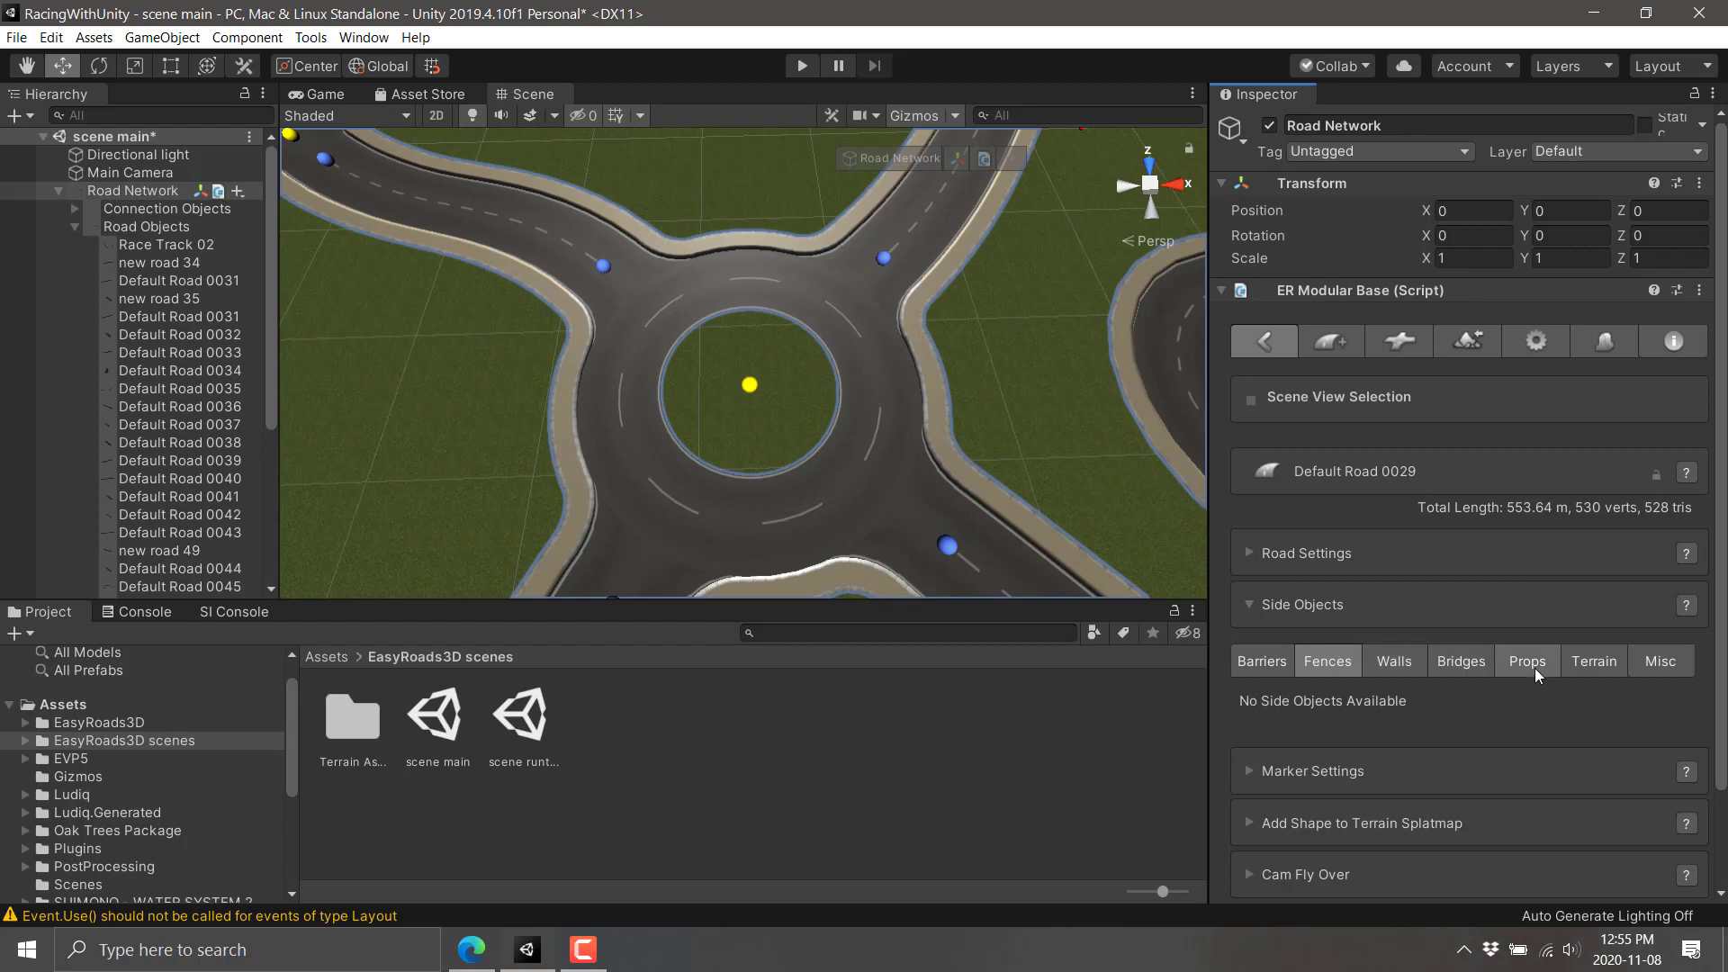
left_click_drag(861, 511, 431, 409, "alt")
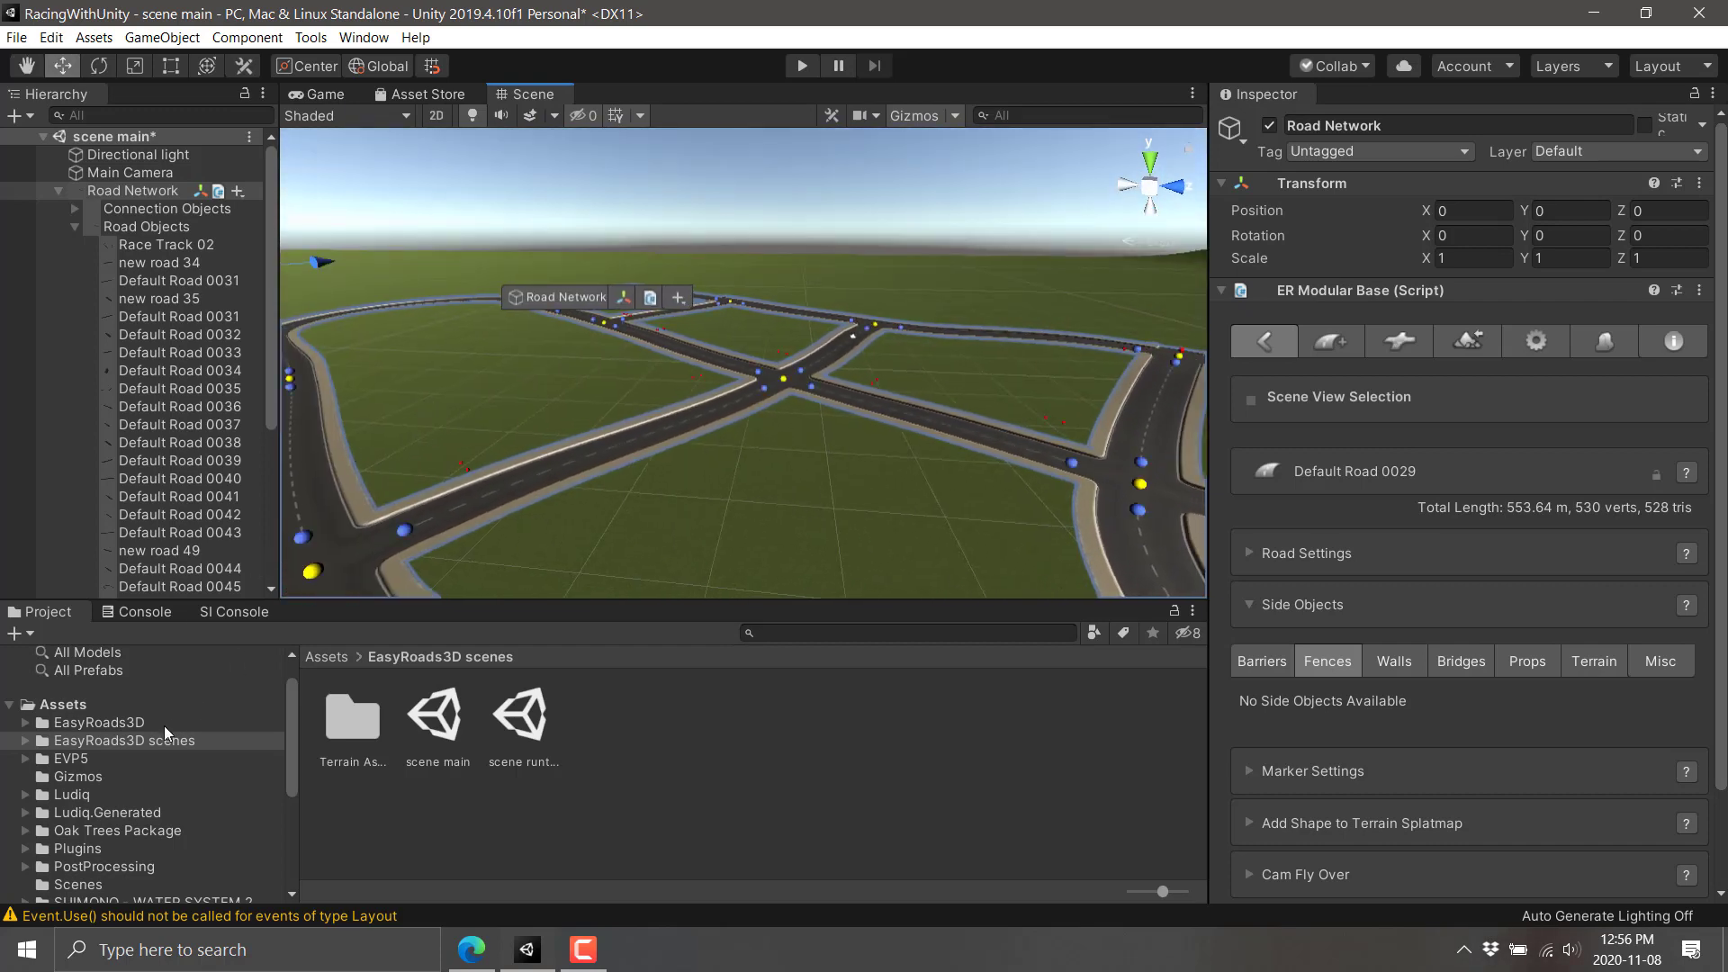
View EVP5's Readme 5.3, then open The City - Multiple vehicles from its Scenes folder.
left_click(70, 758)
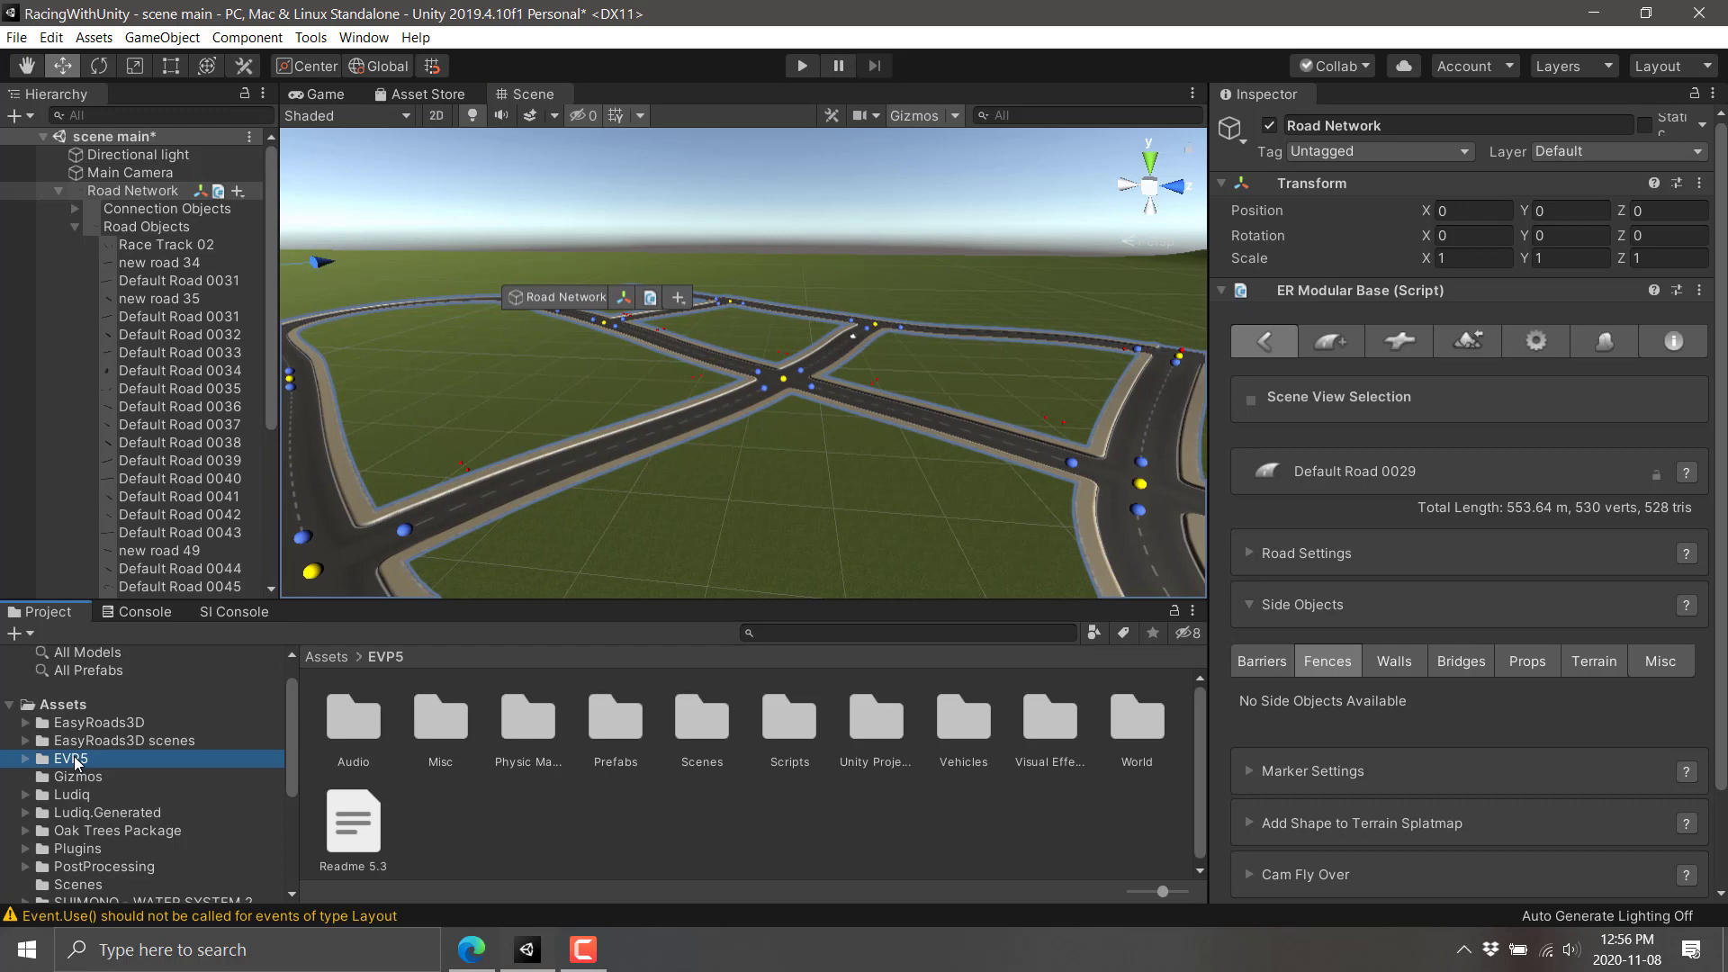
left_click(340, 823)
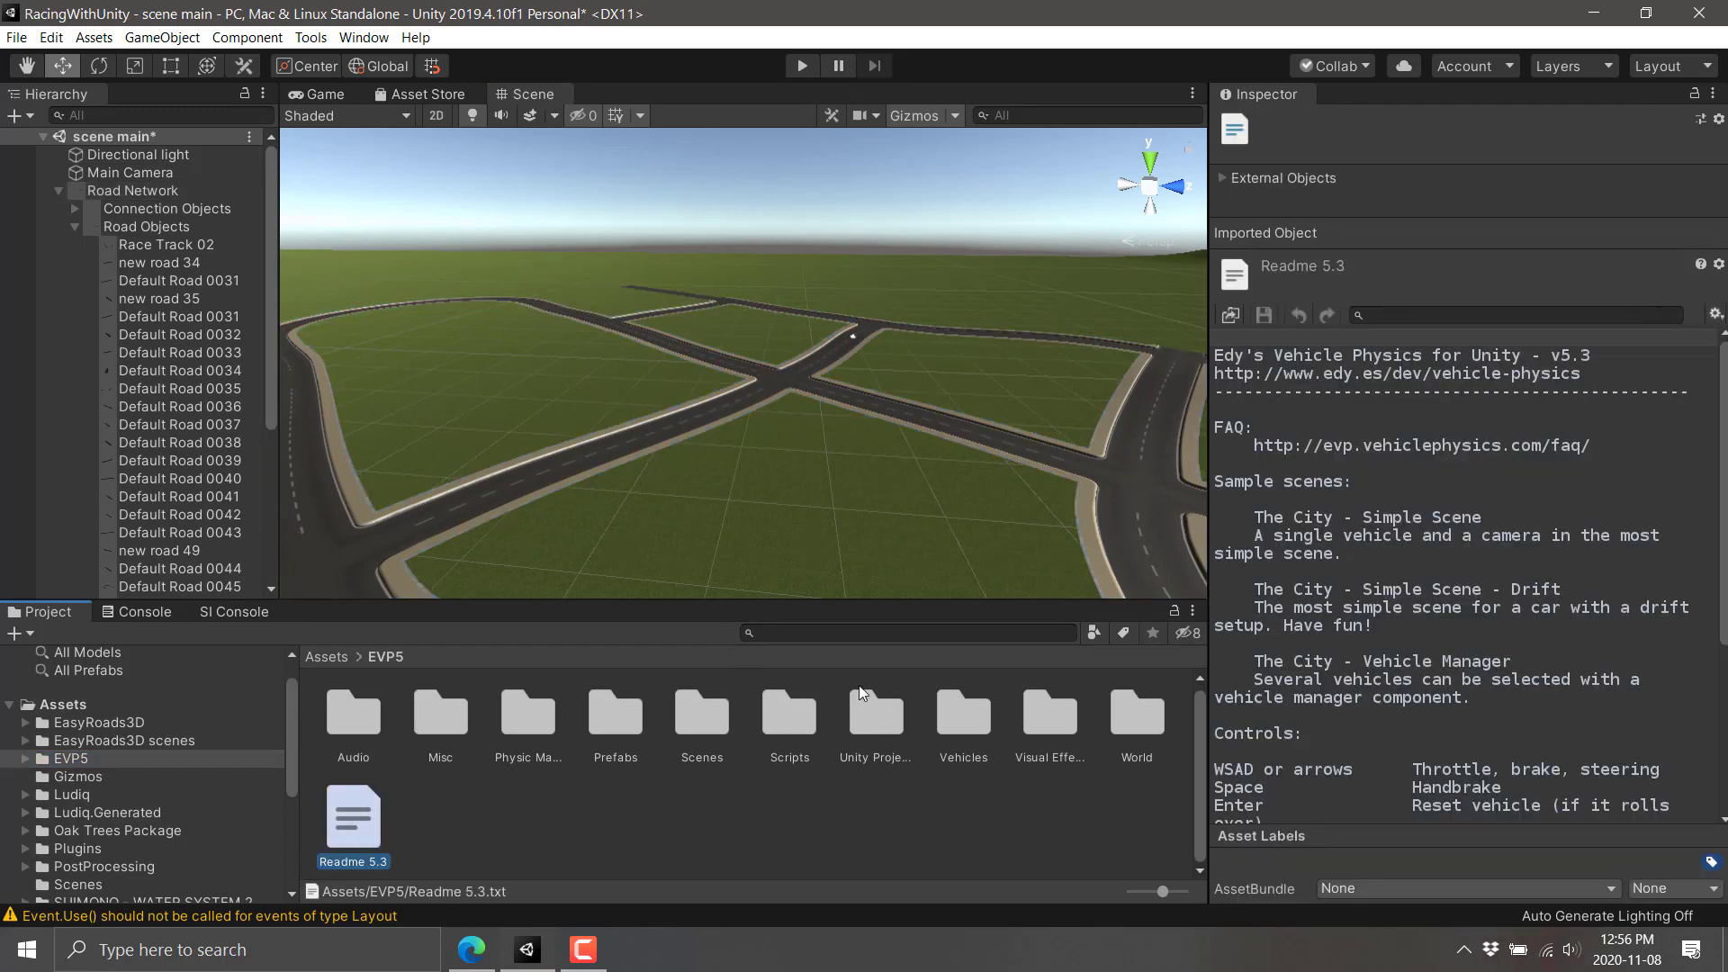
double_click(709, 724)
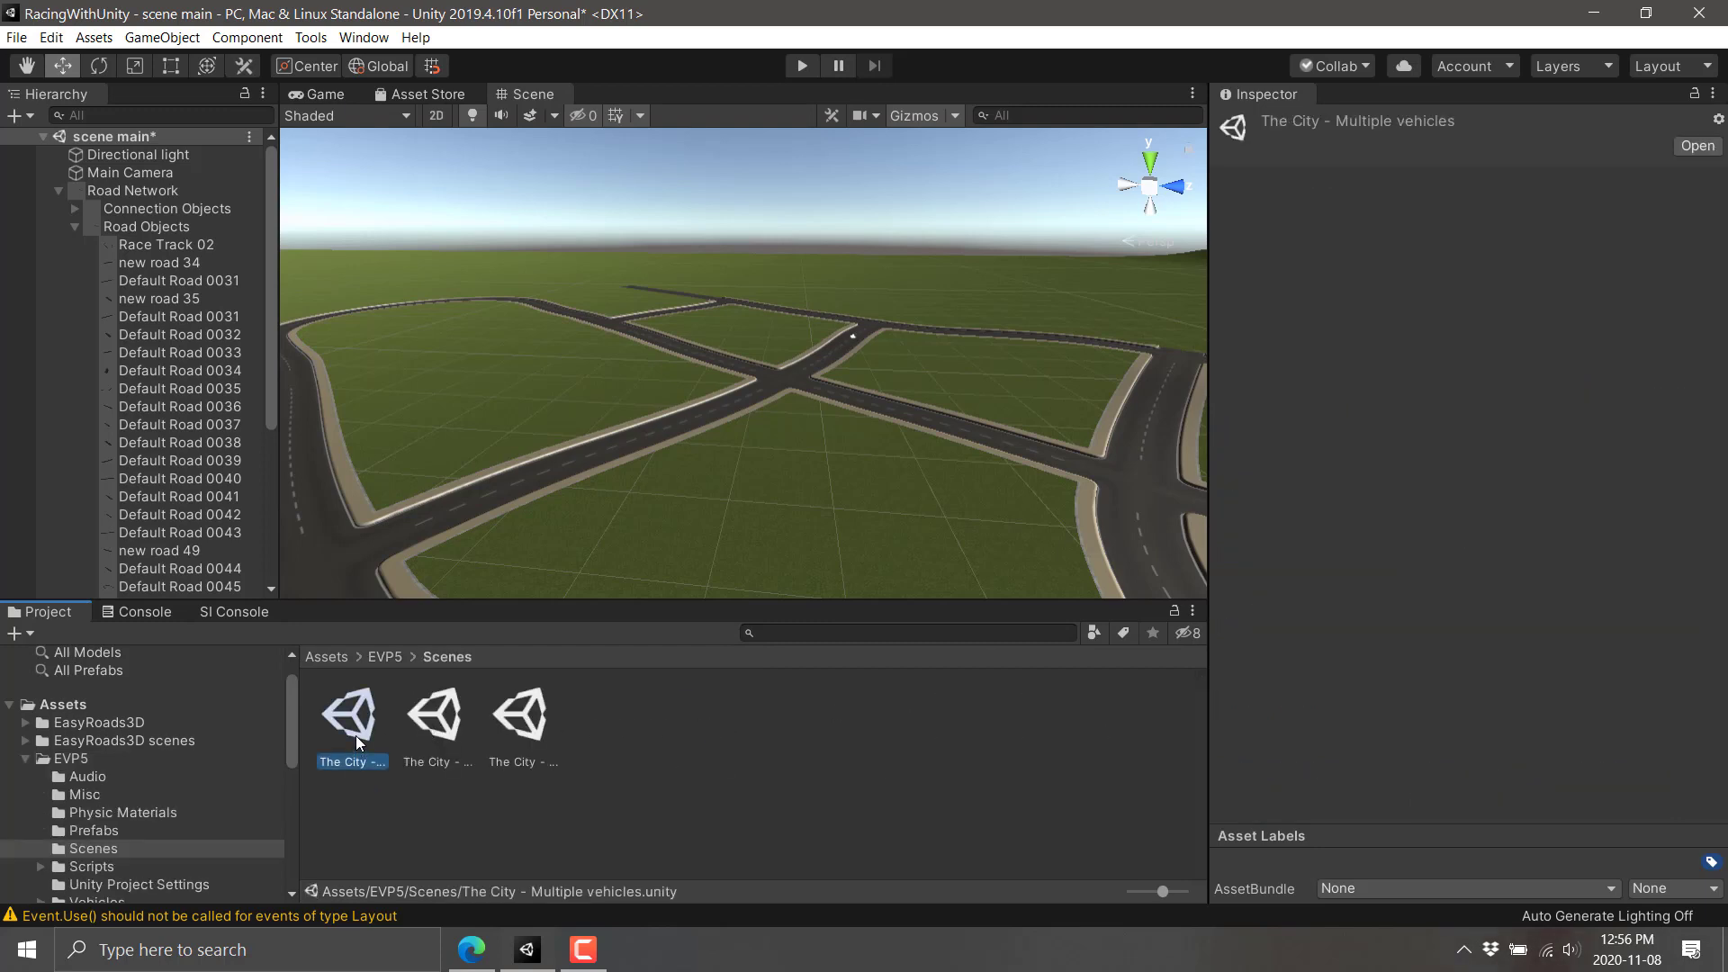
double_click(369, 702)
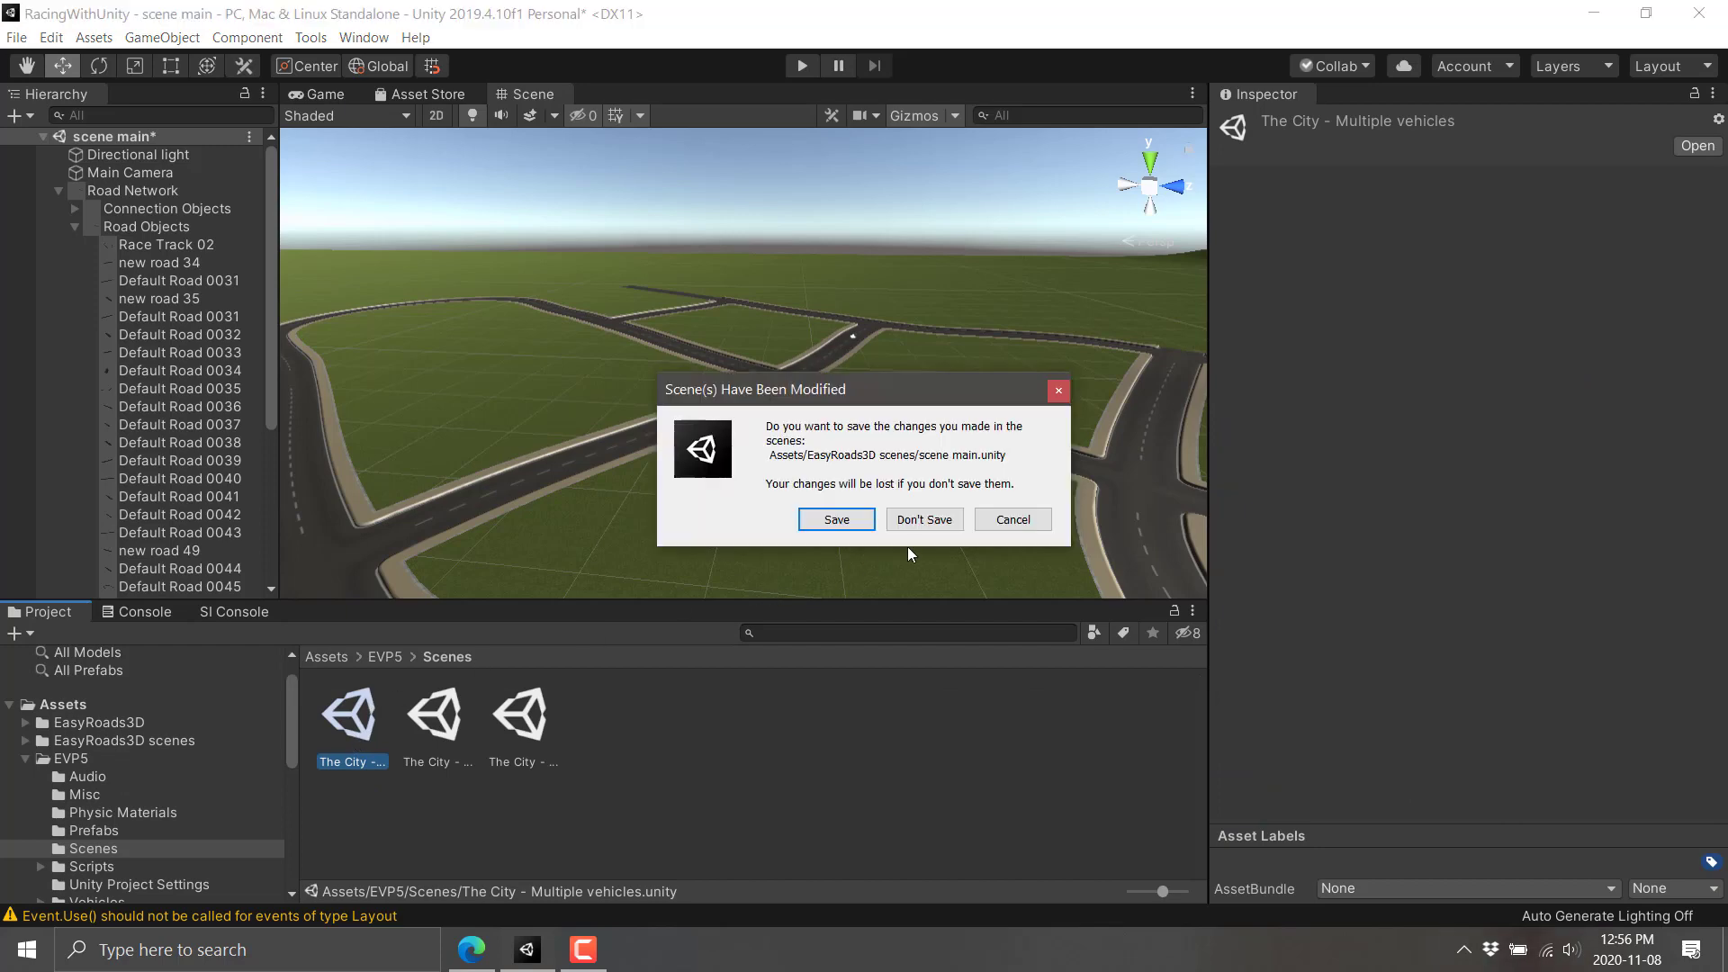
Discard the road scene's changes, fly the view to the parked cars, and select Sport Coupe Drift.
left_click(924, 519)
right_click_drag(594, 479, 513, 398)
key("w")
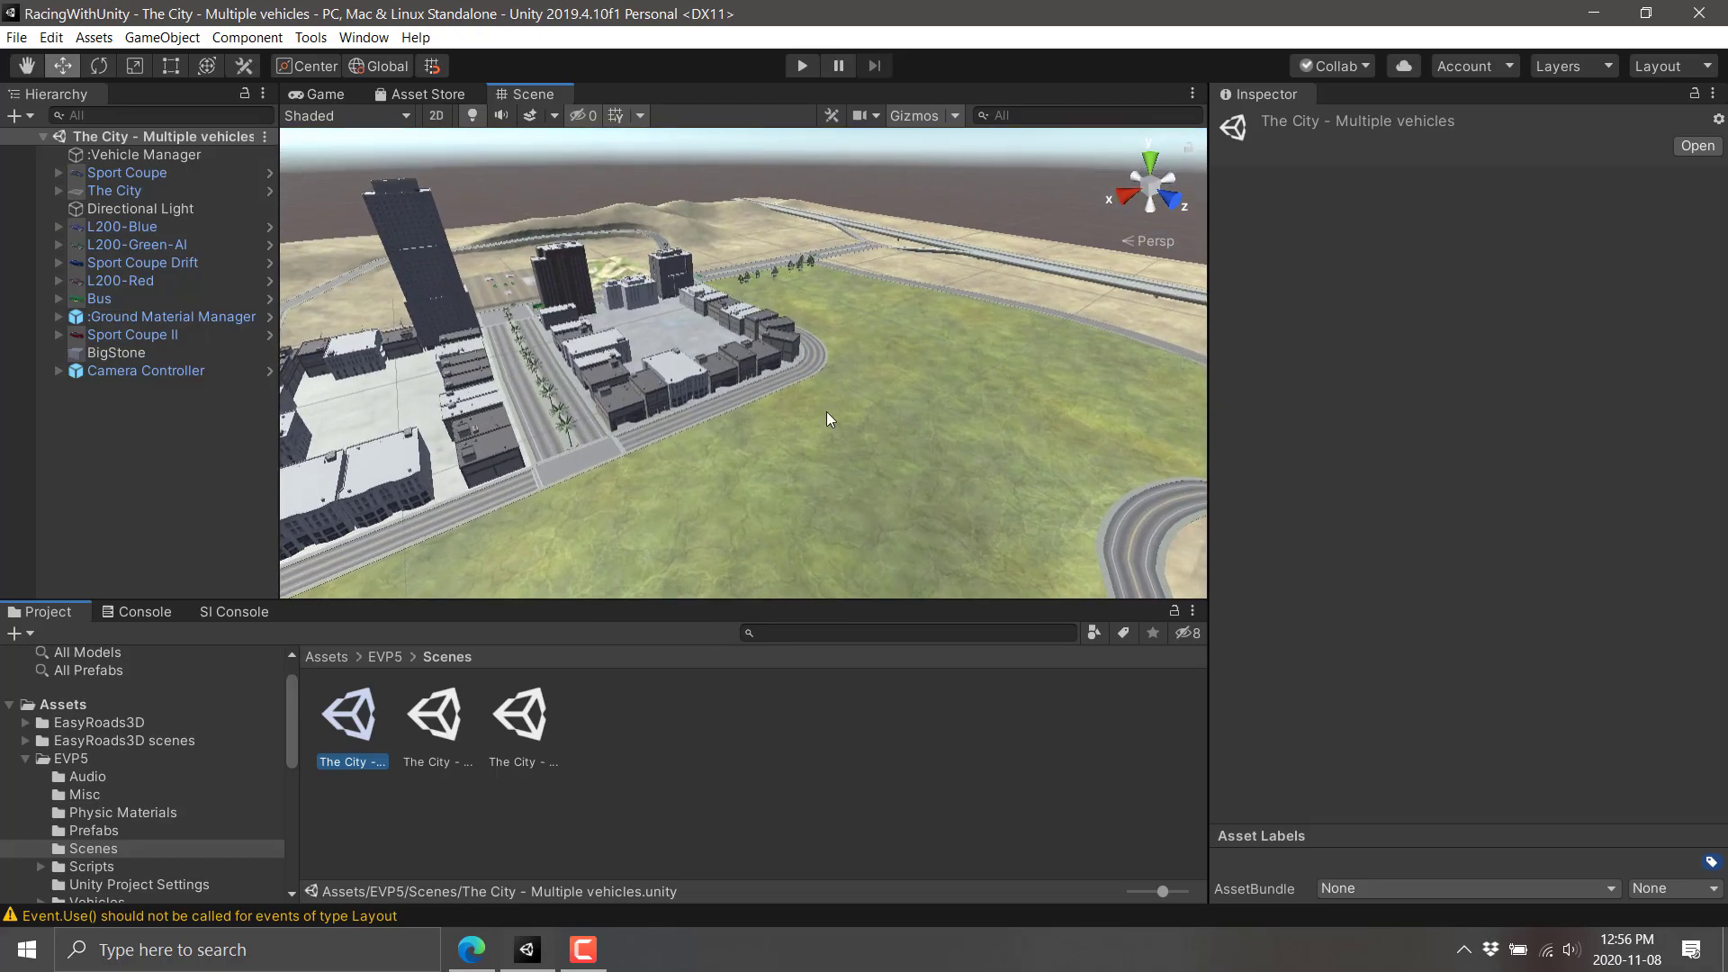
key("w")
right_click_drag(748, 387, 618, 463)
left_click(607, 472)
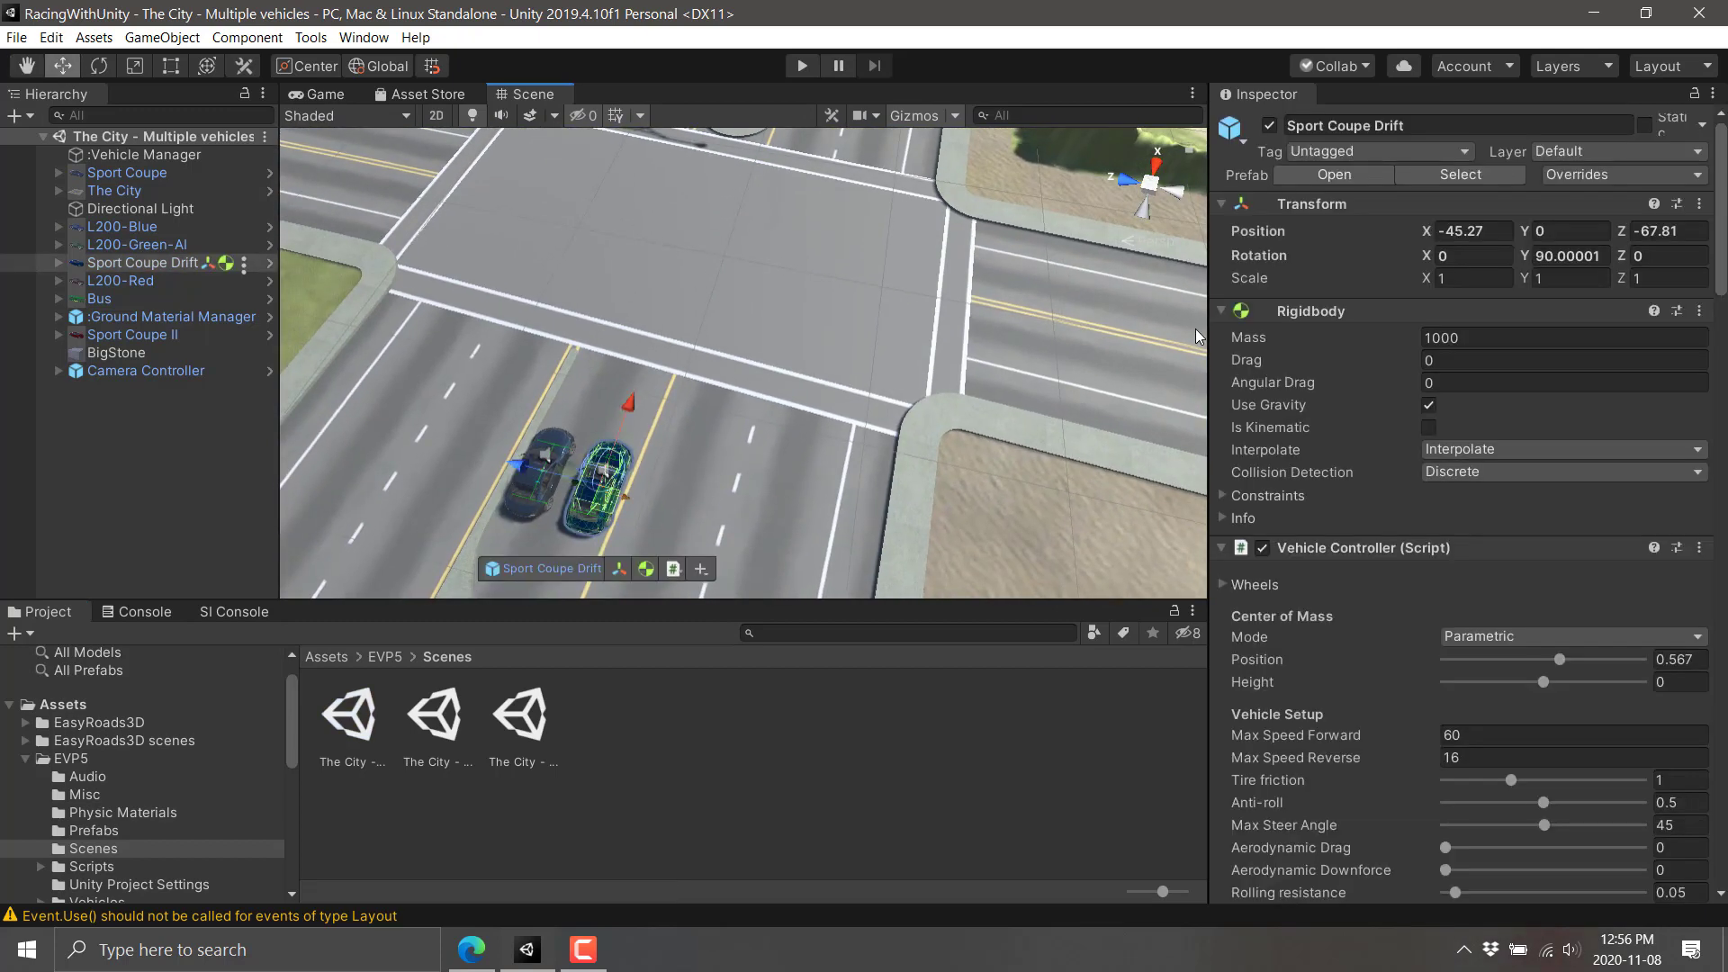
Scroll through Sport Coupe Drift's Inspector to review its vehicle physics settings.
scroll(1299, 403, "down", 8)
scroll(1299, 403, "up", 8)
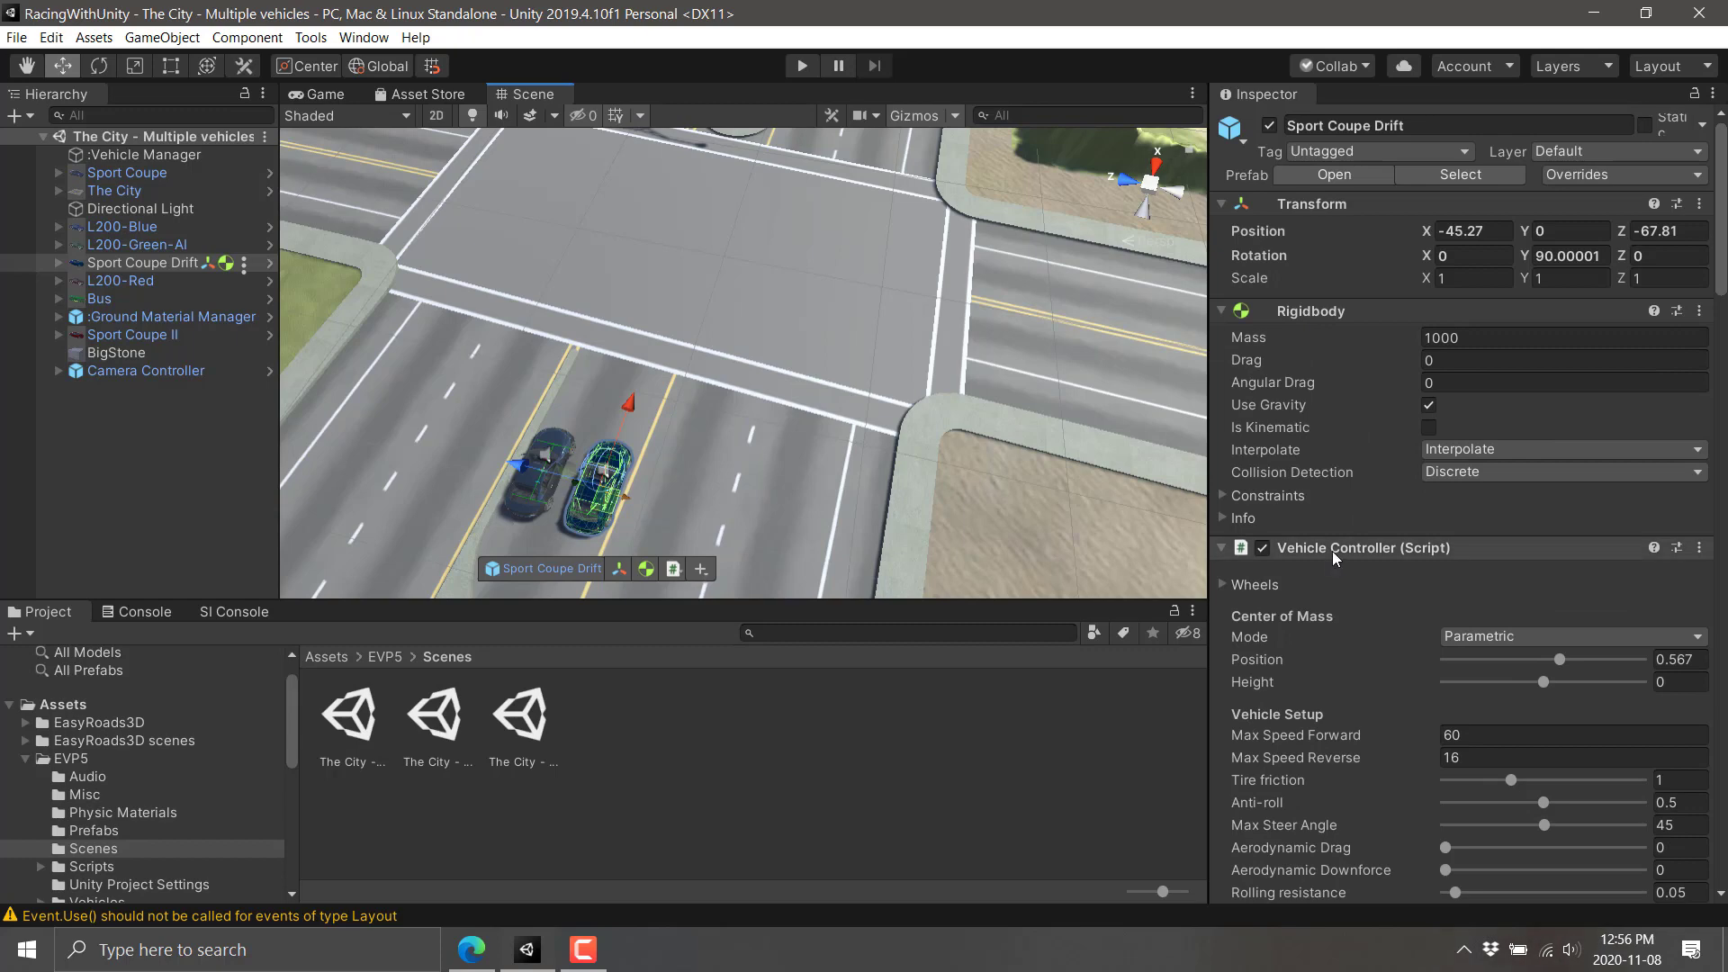
scroll(1332, 549, "down", 3)
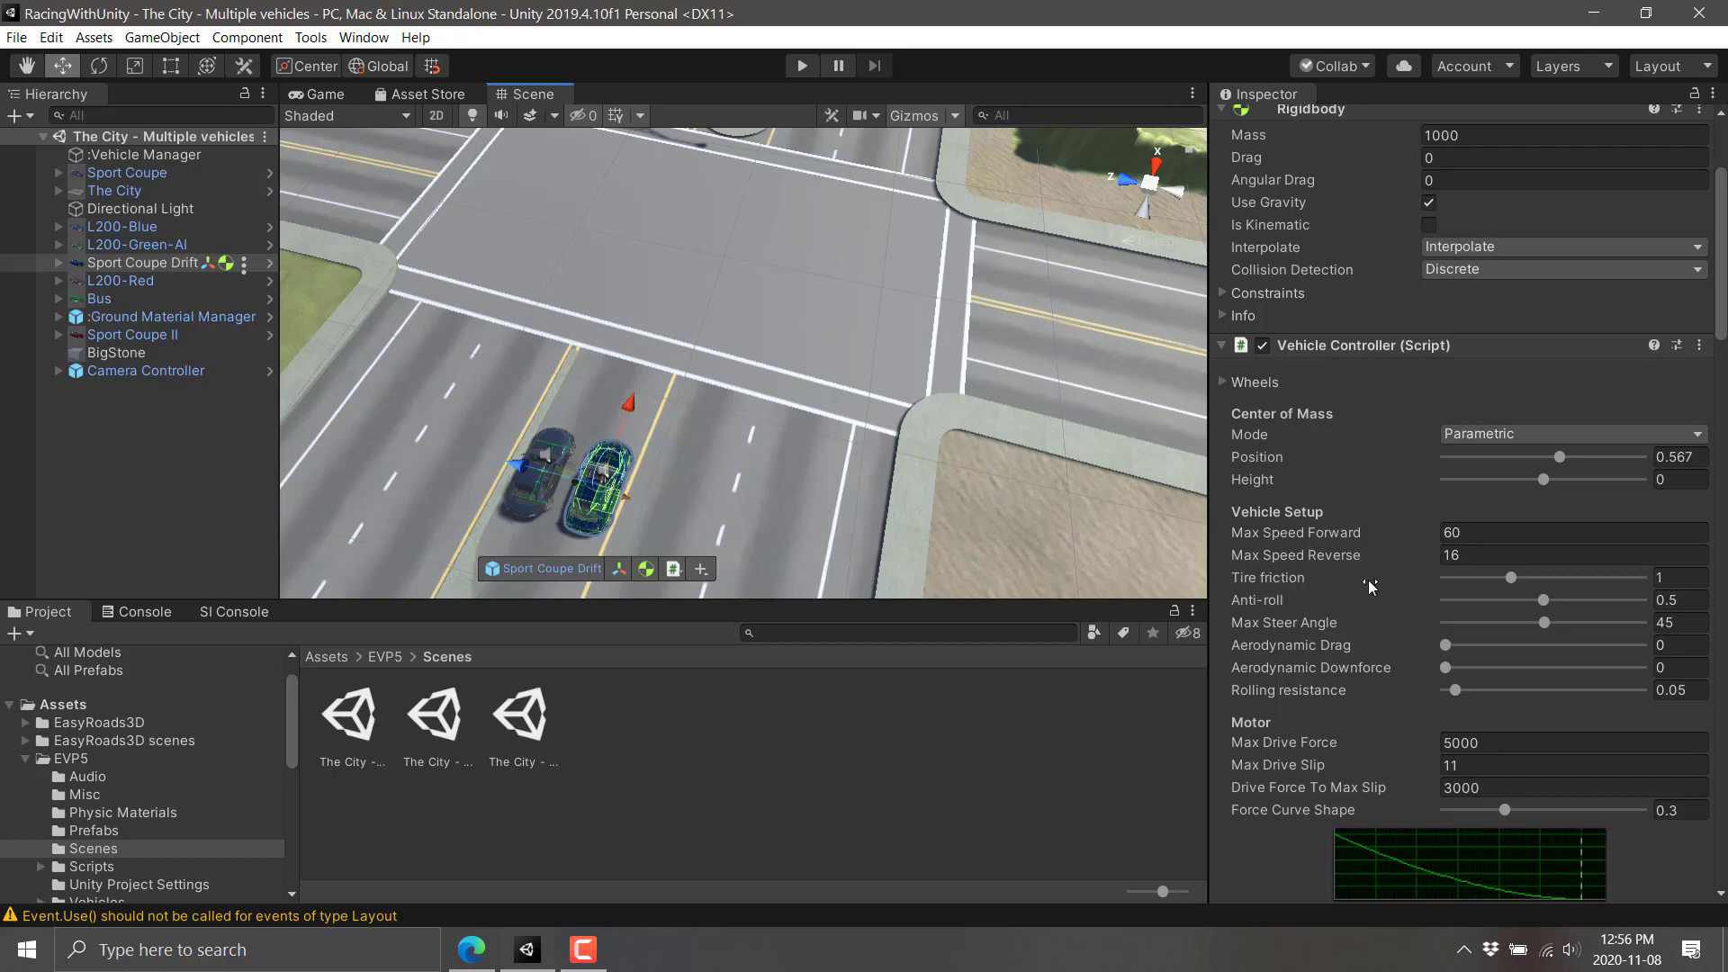
scroll(1364, 695, "down", 12)
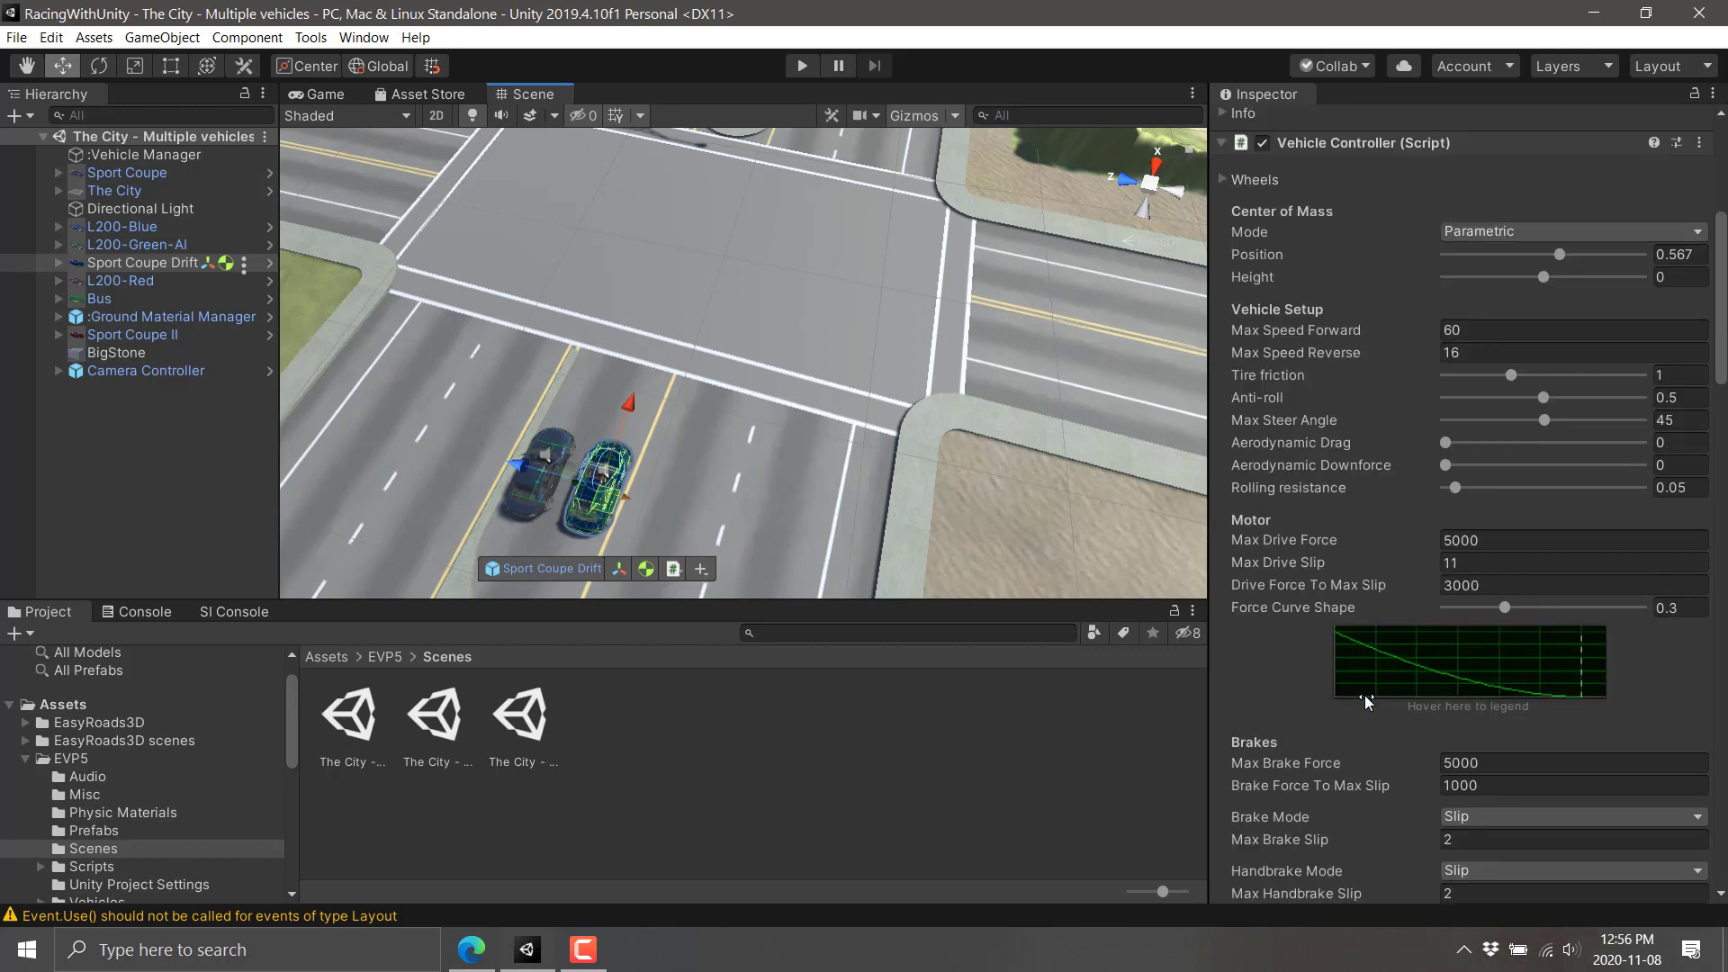
scroll(1460, 779, "down", 3)
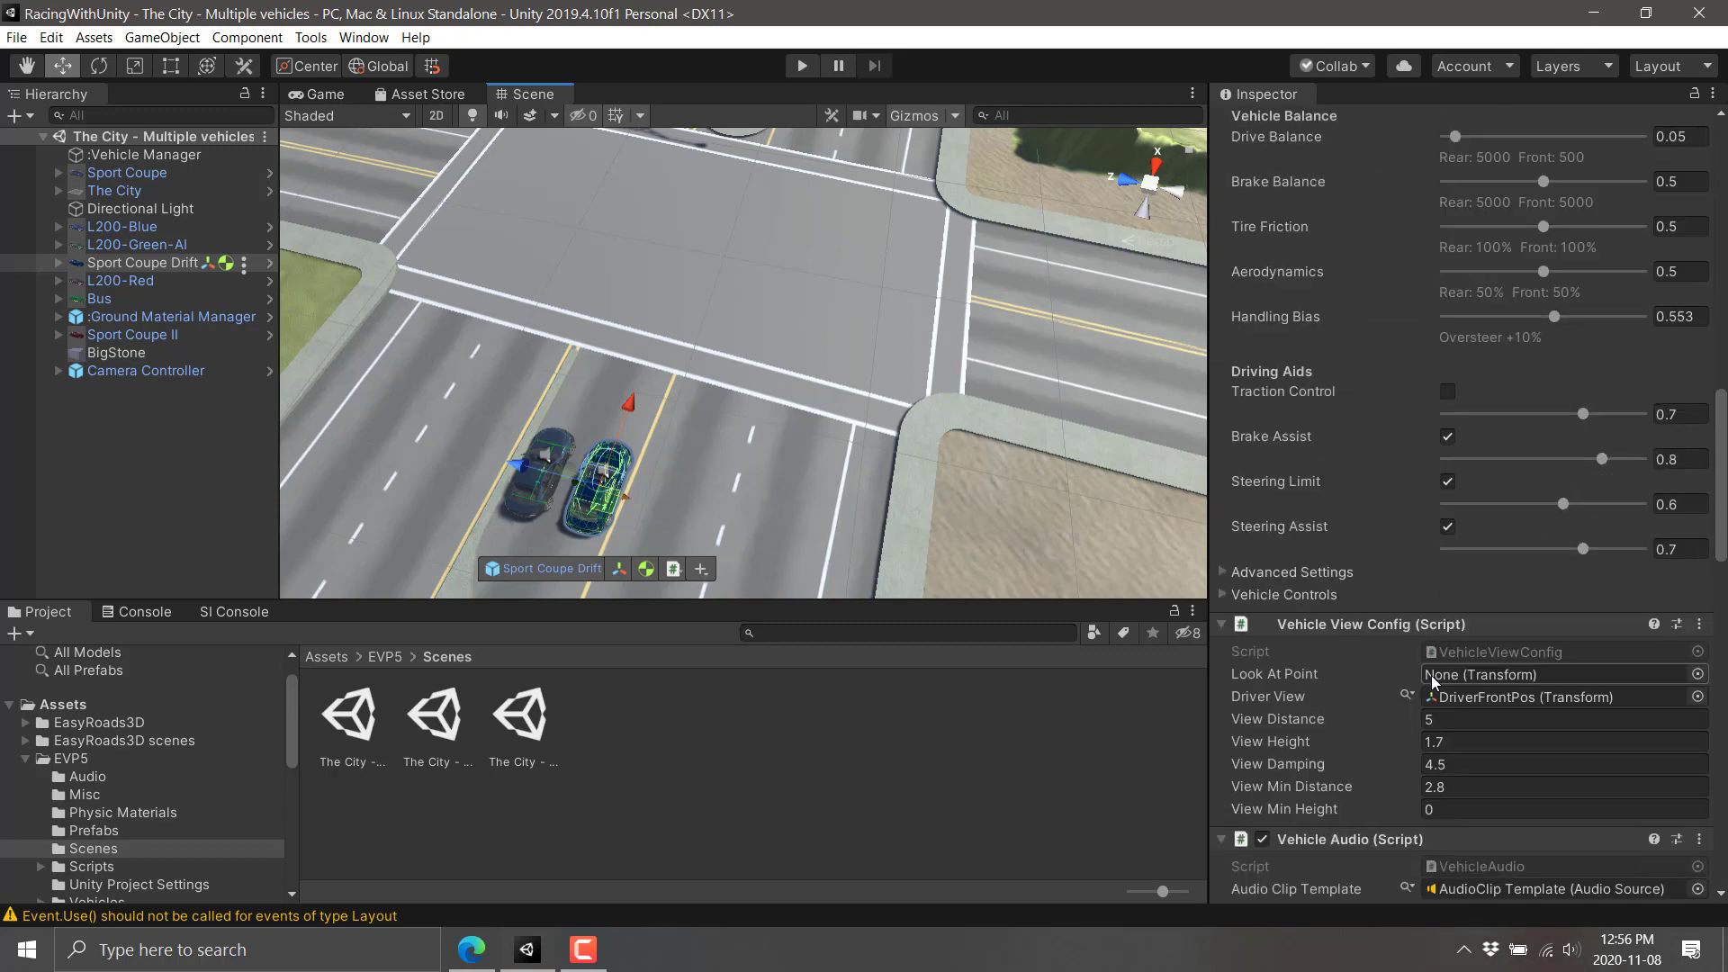
scroll(1431, 677, "down", 7)
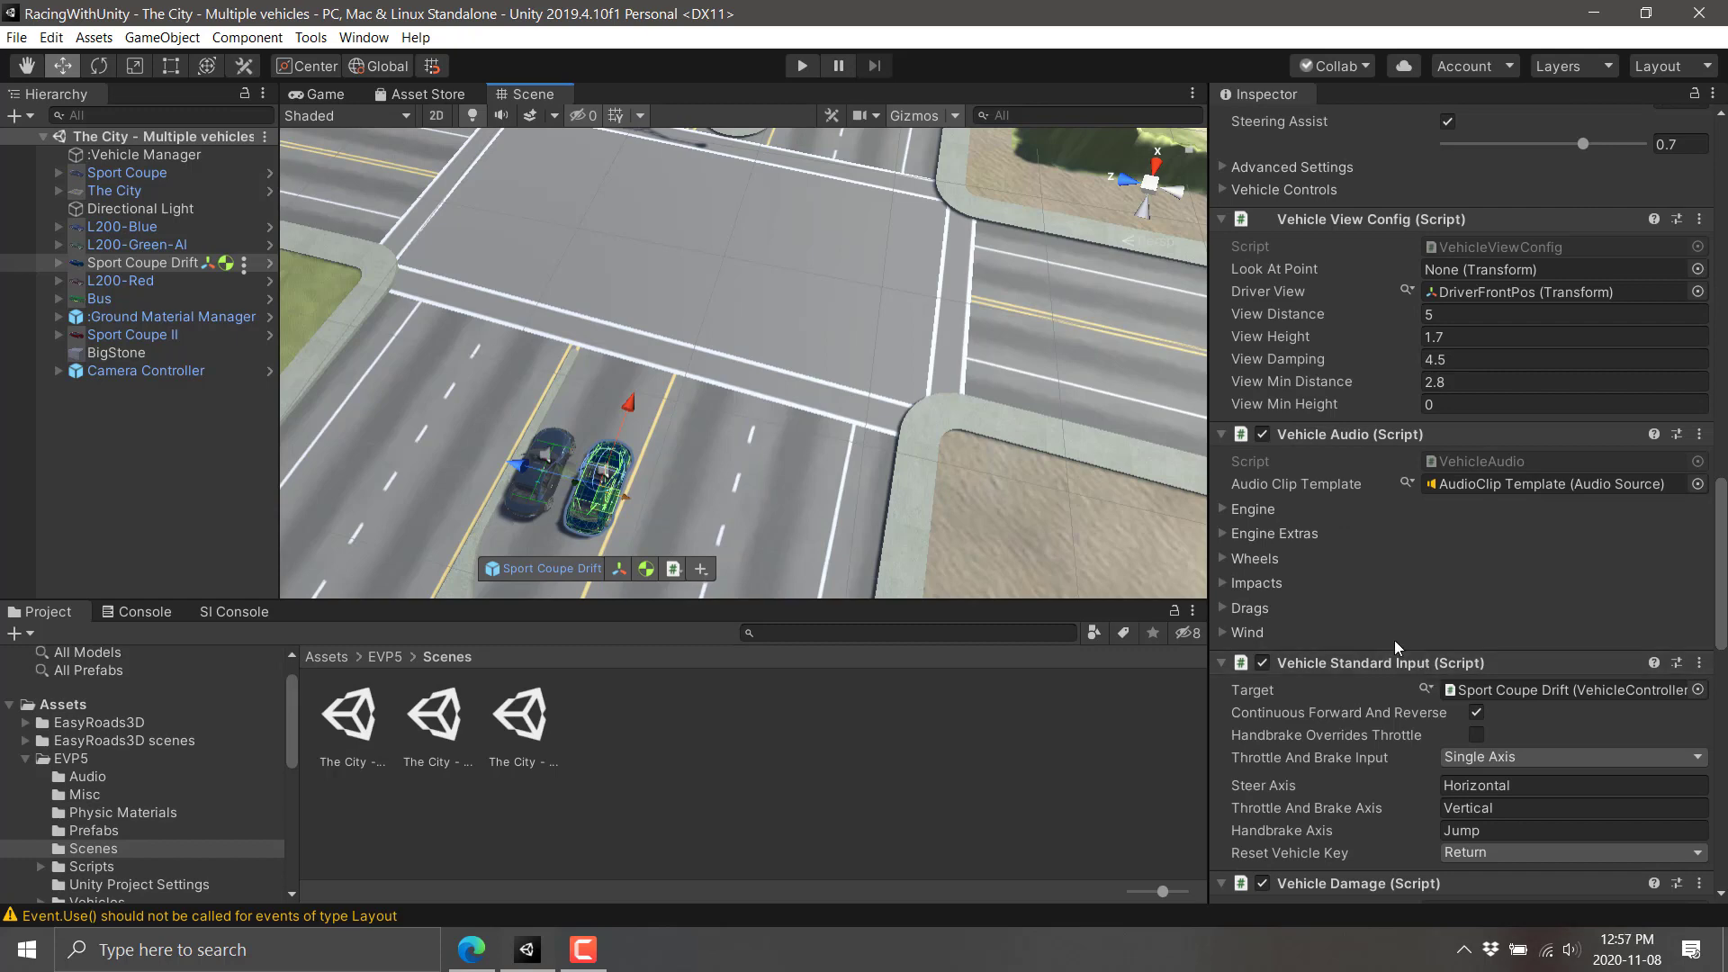
scroll(1395, 643, "down", 6)
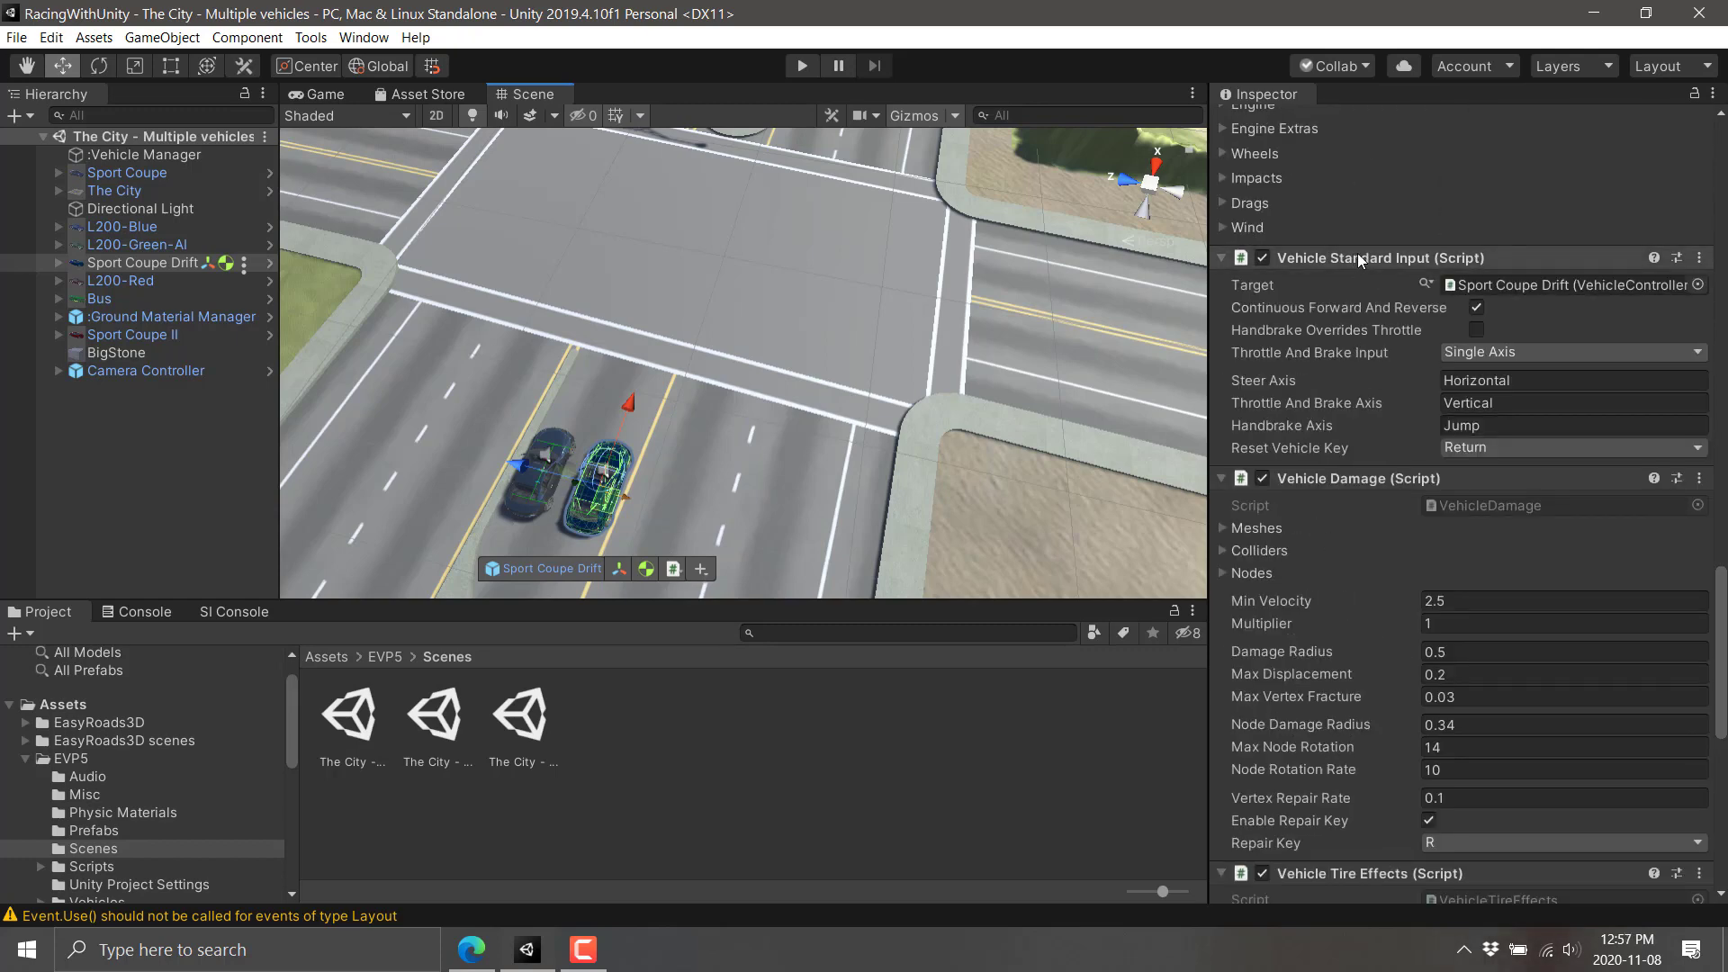
scroll(1352, 479, "down", 5)
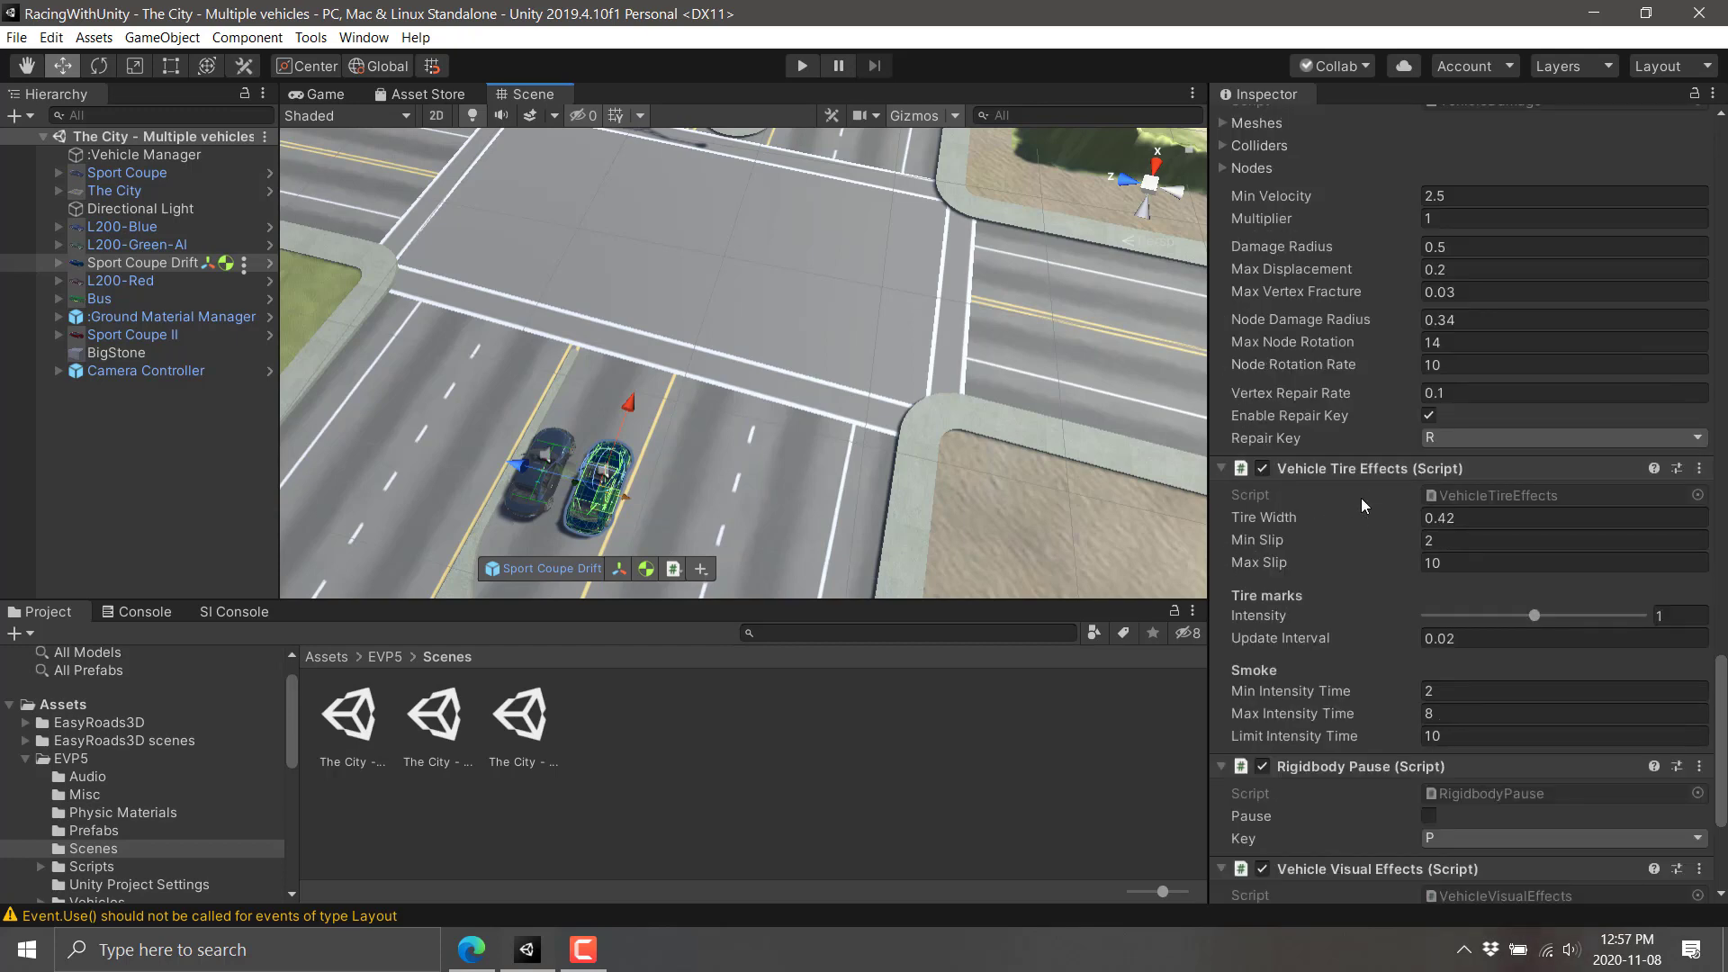
scroll(1360, 498, "down", 2)
scroll(1357, 514, "down", 1)
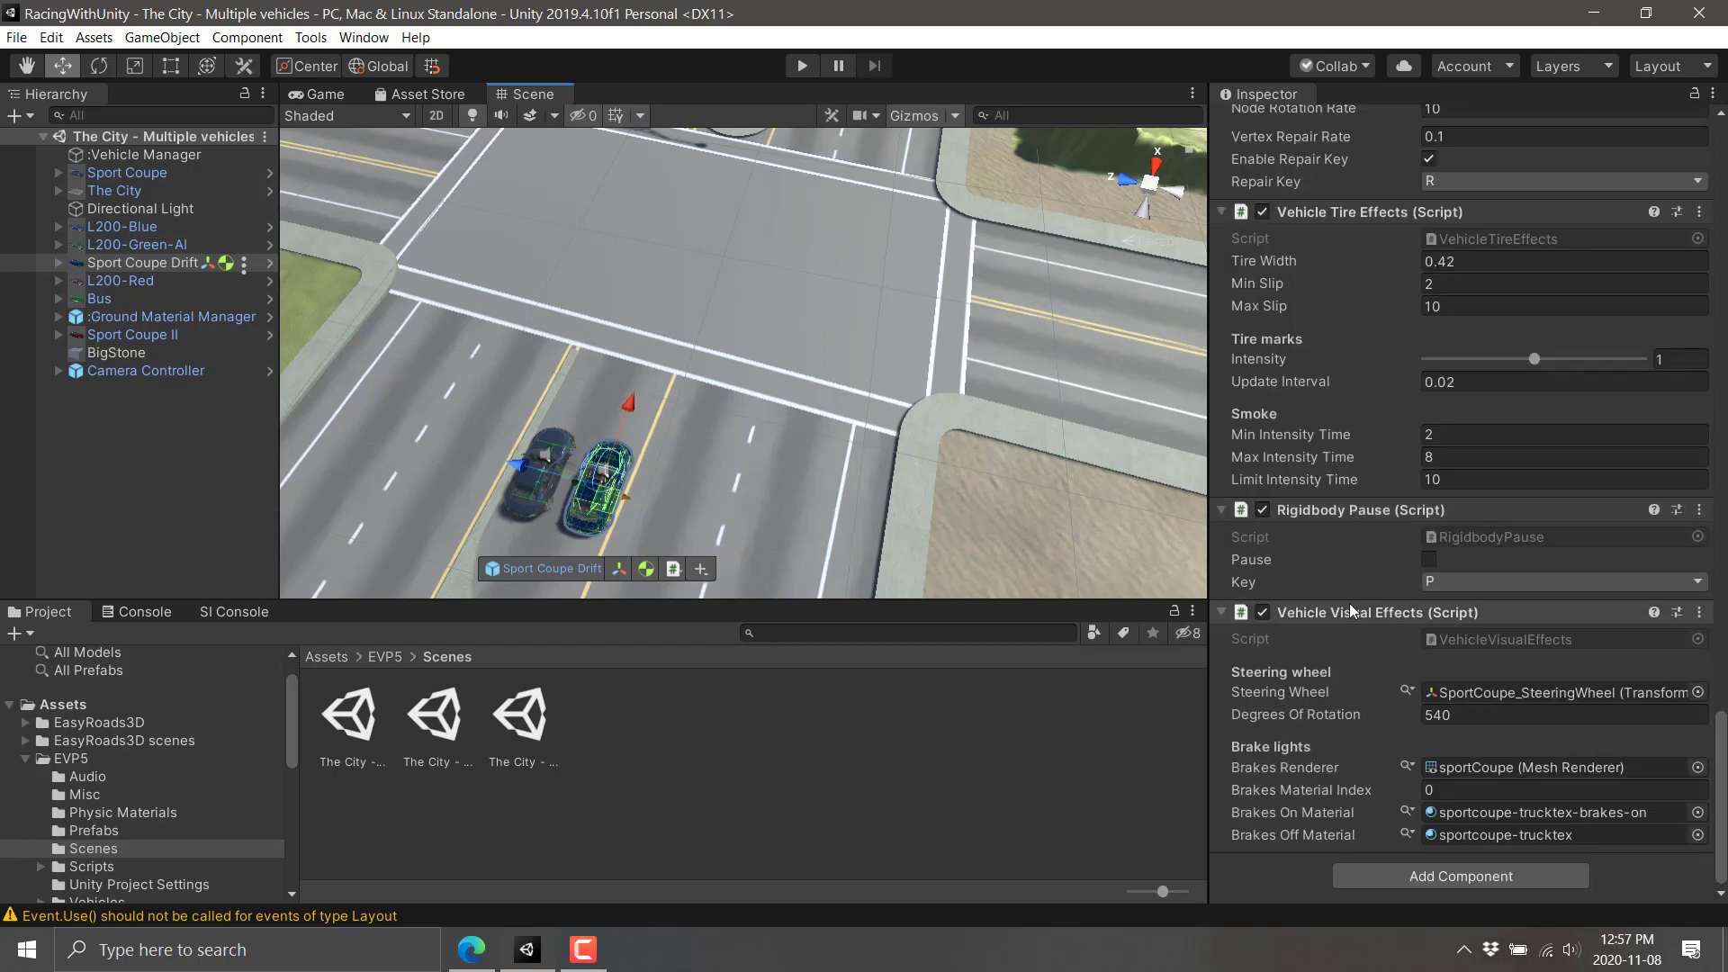
scroll(1352, 489, "up", 10)
scroll(1352, 490, "up", 10)
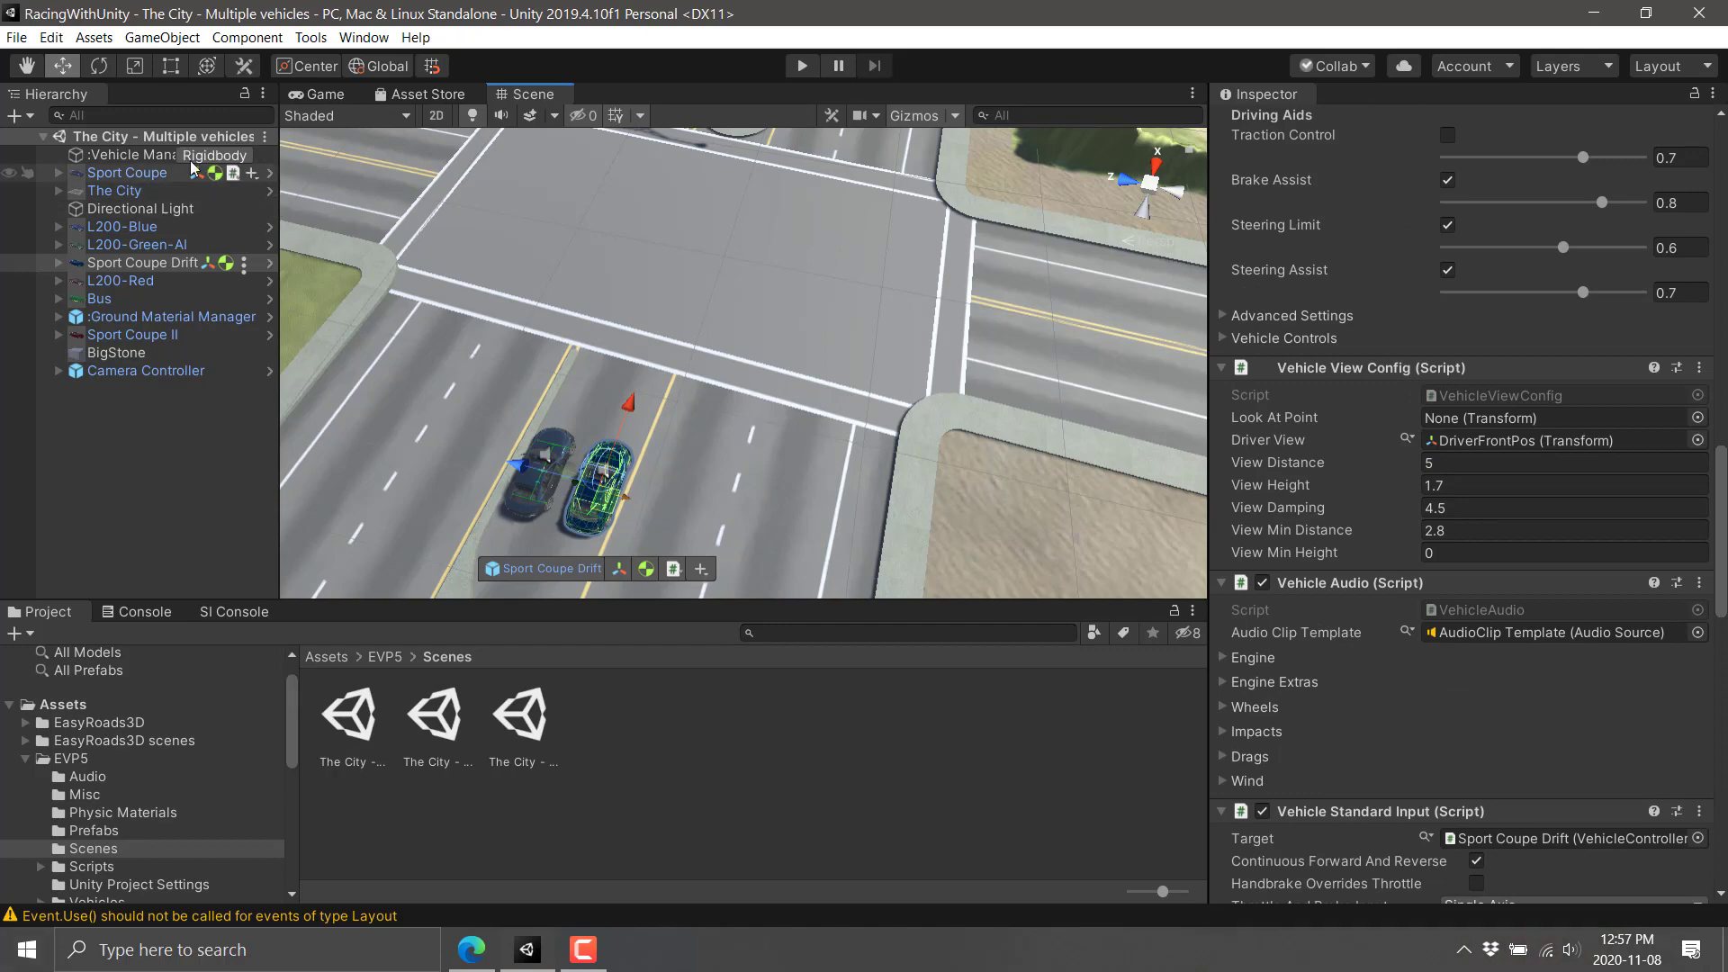
Inspect the L200-Blue and Vehicle Manager settings, then enter Play mode.
left_click(153, 228)
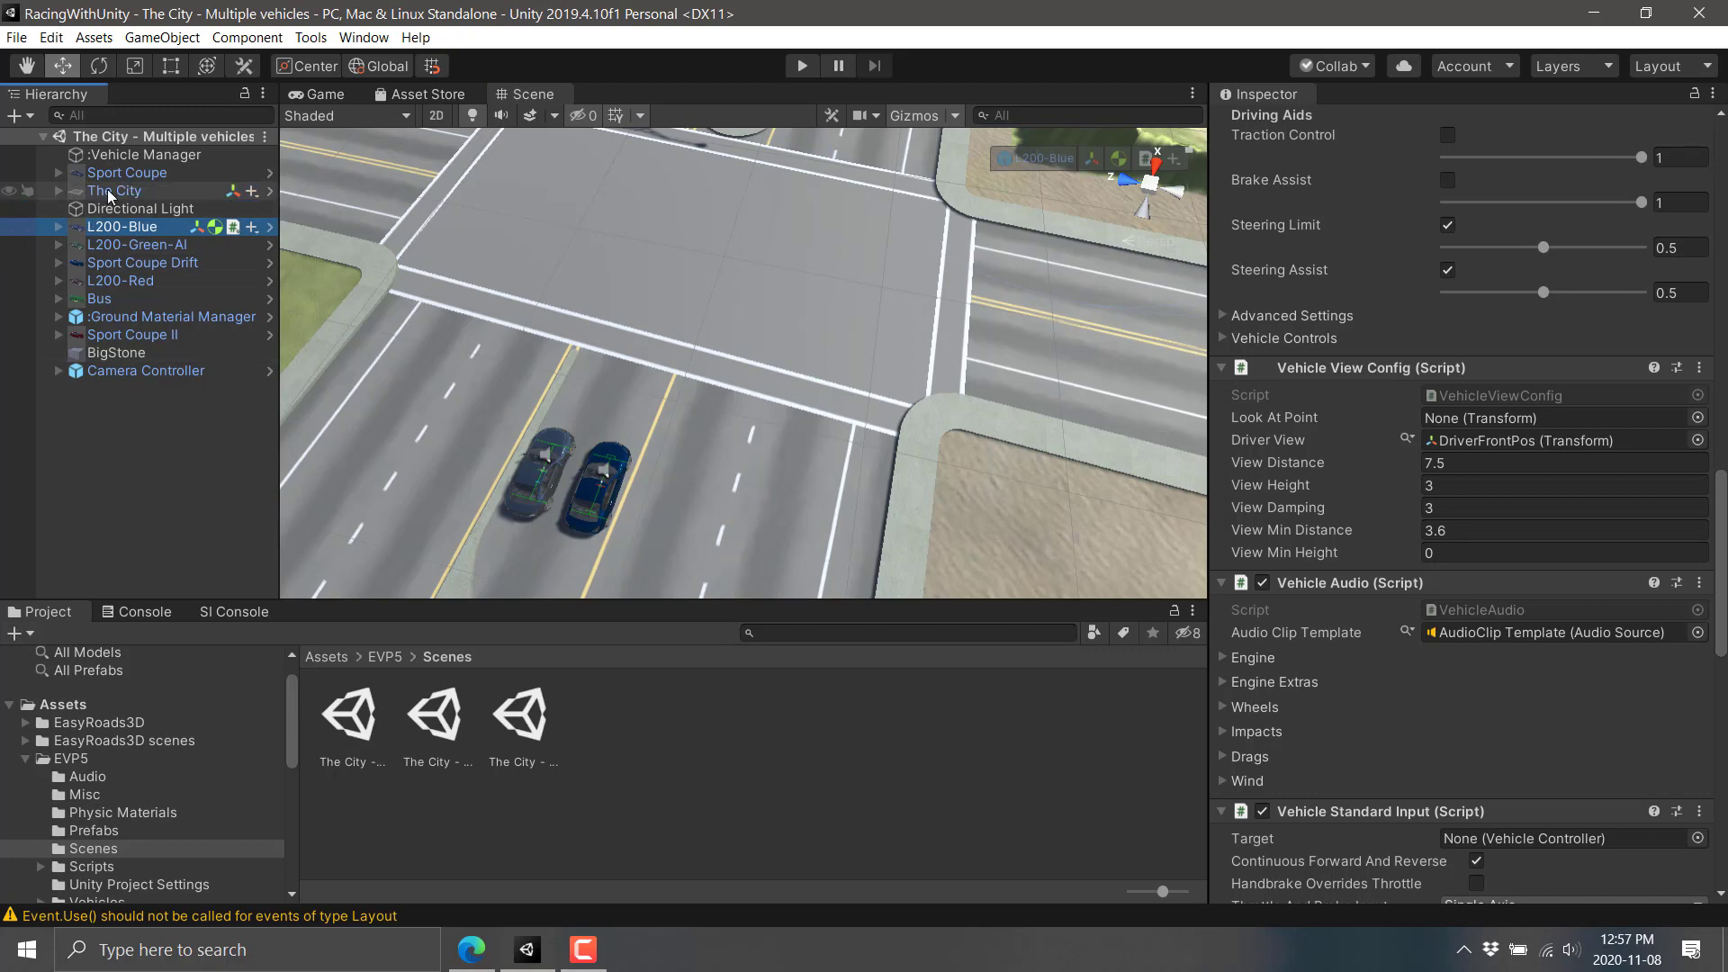
left_click(118, 158)
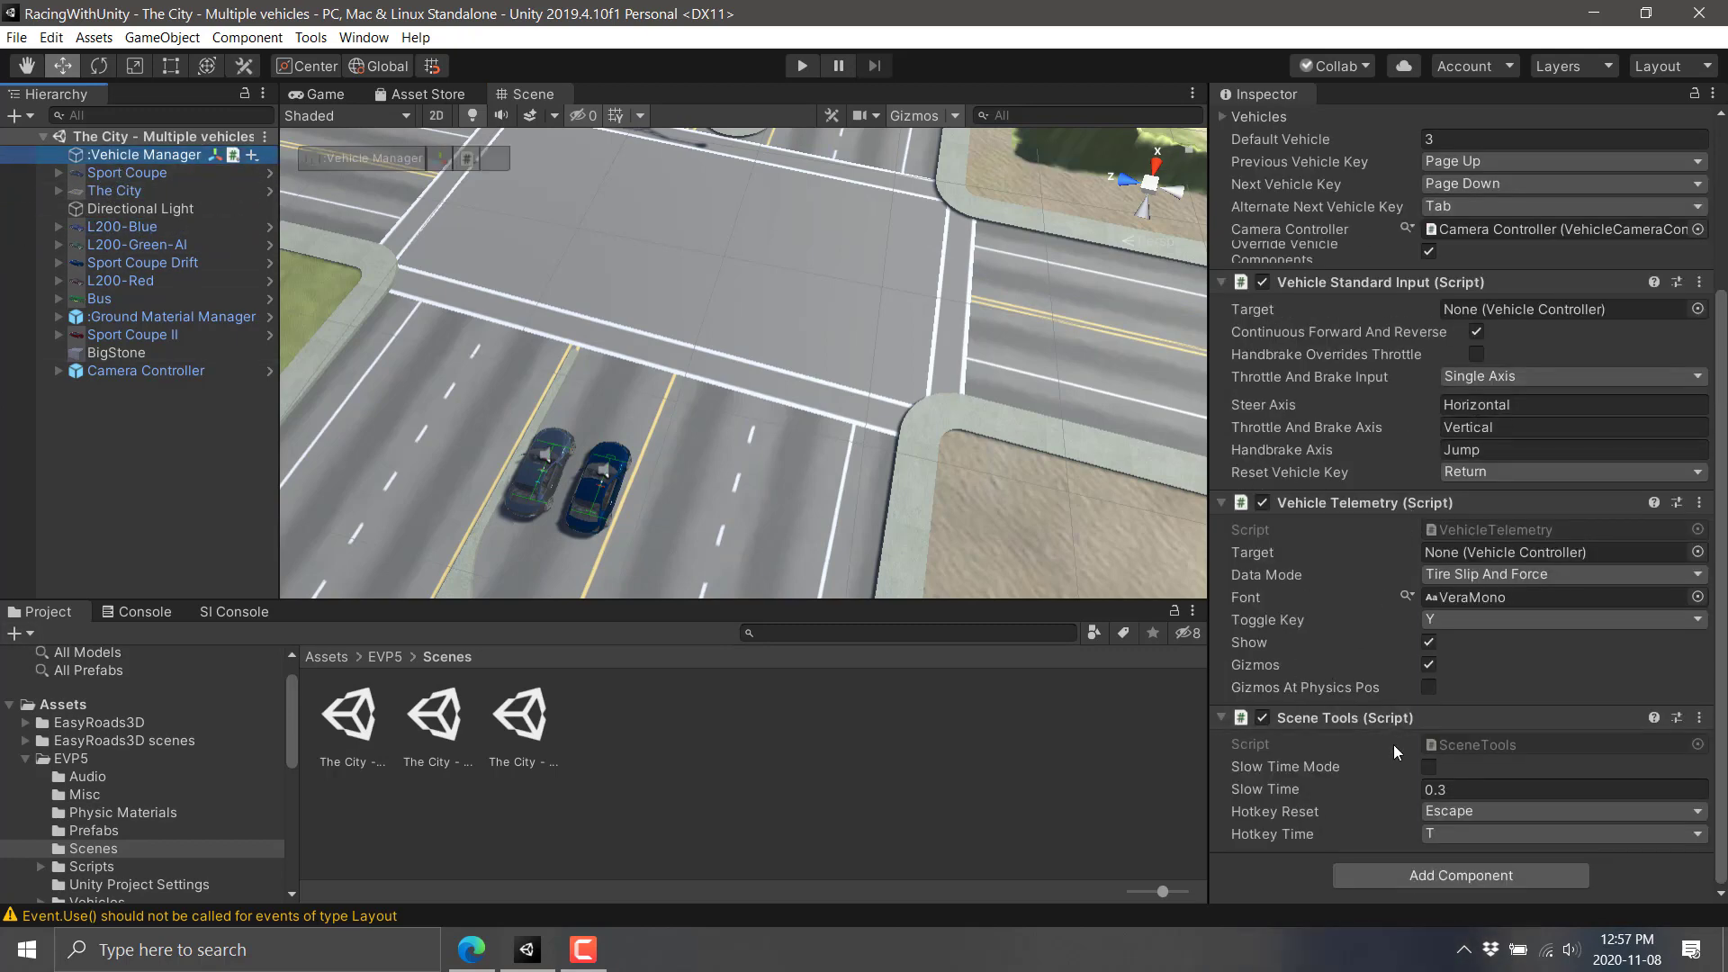
left_click(803, 66)
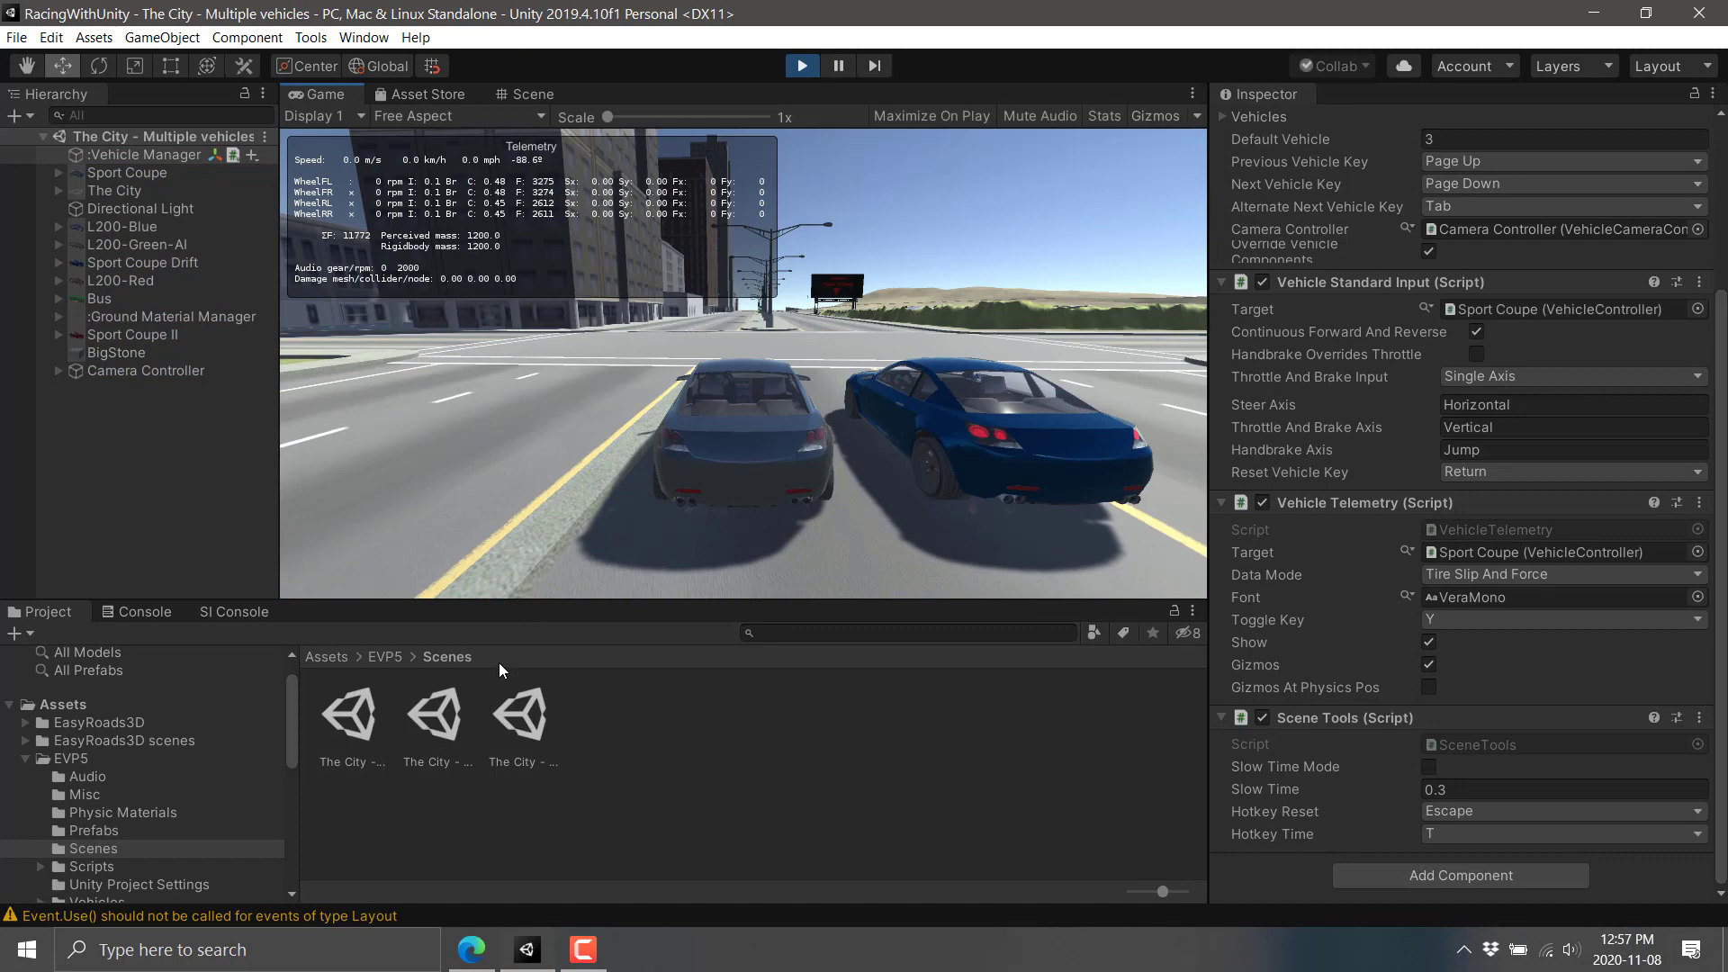
Drive the Sport Coupe forward and left onto the next road.
key("Up")
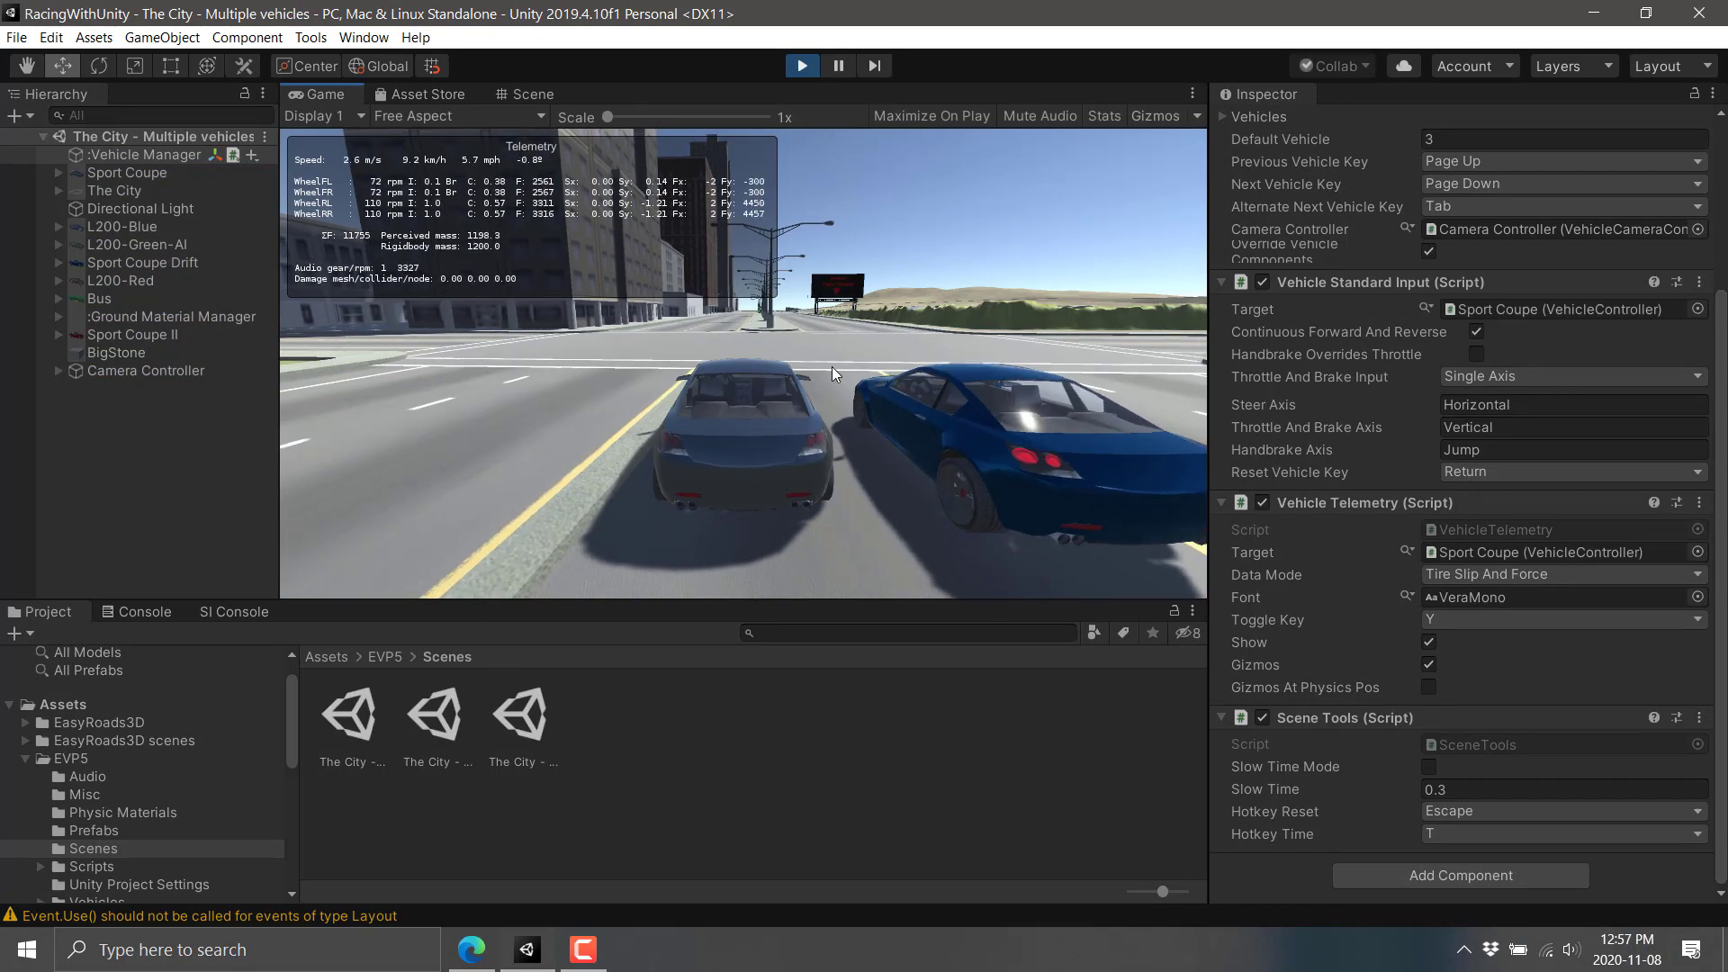
key("Left")
key("Up")
key("Left")
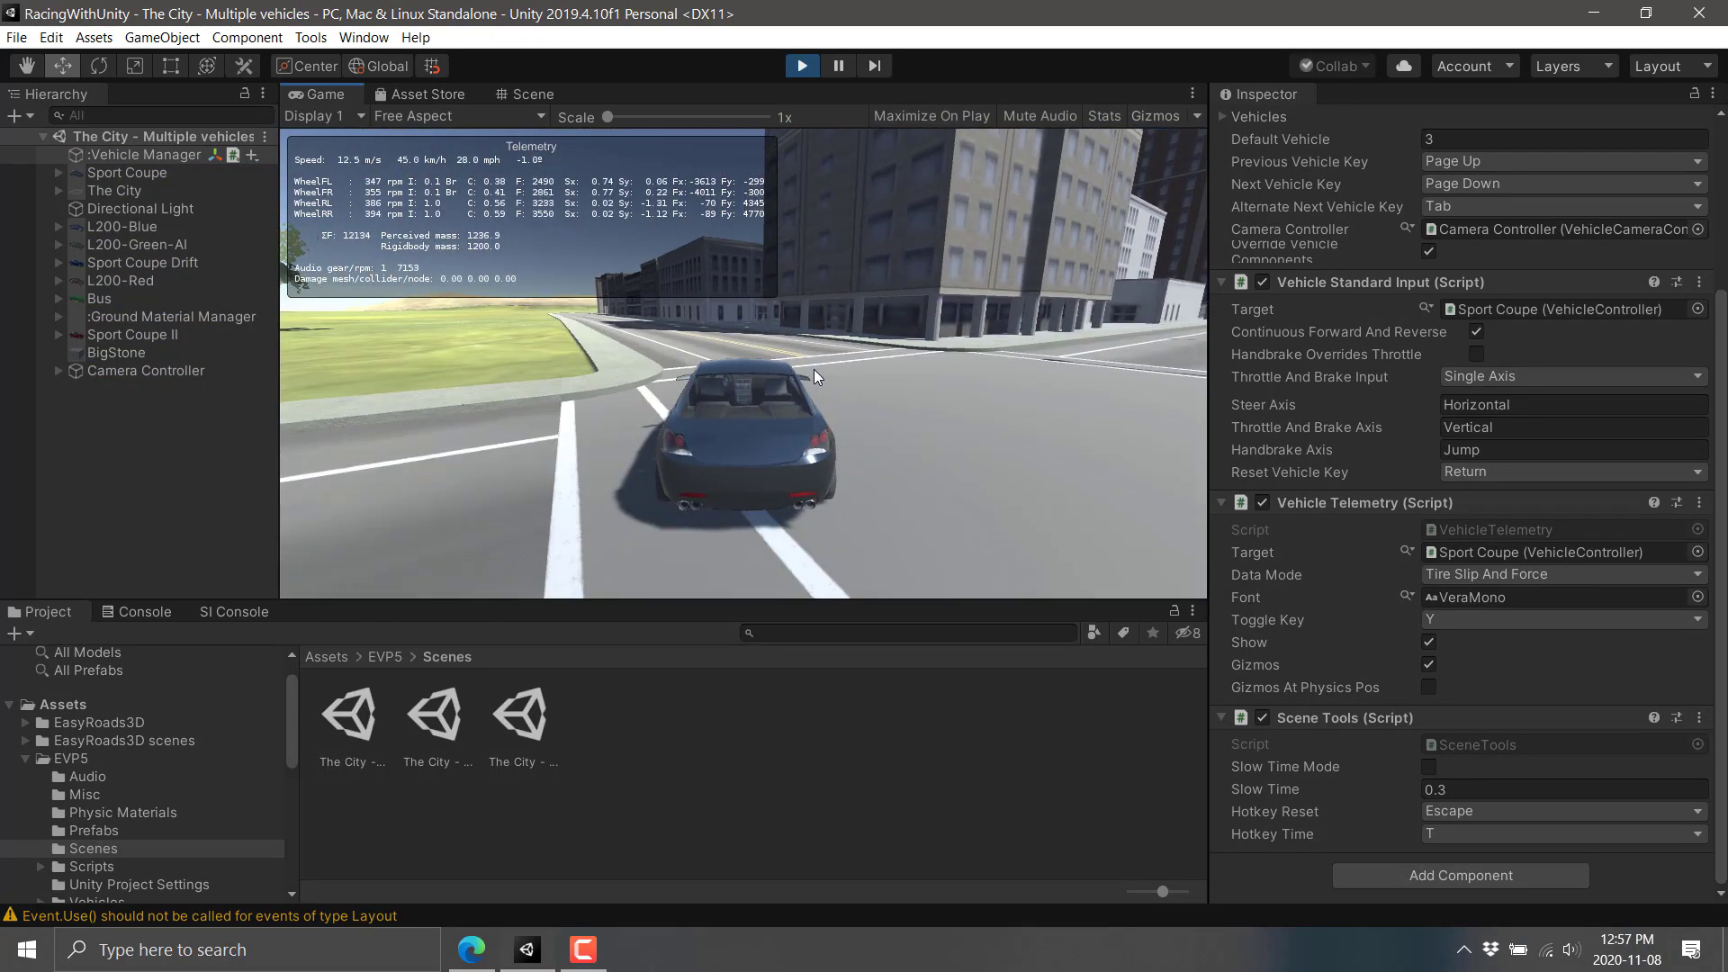
key("Up")
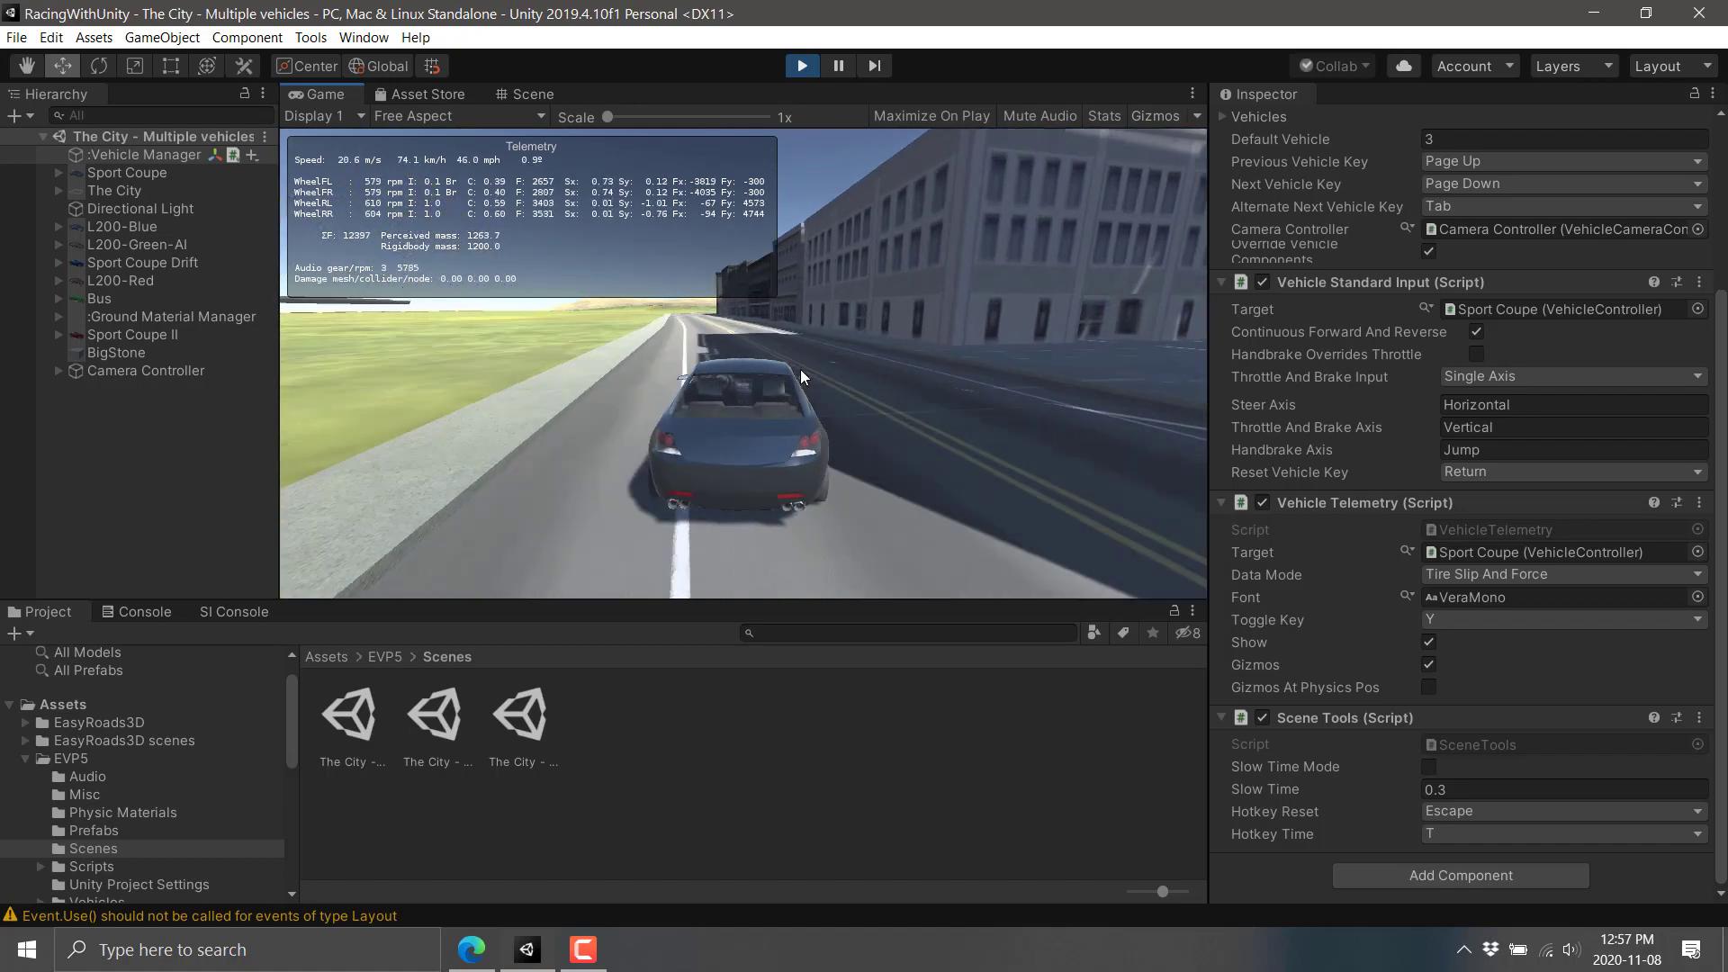
Switch control to the Bus and drive it left through the intersection and along the road.
key("Page_Down")
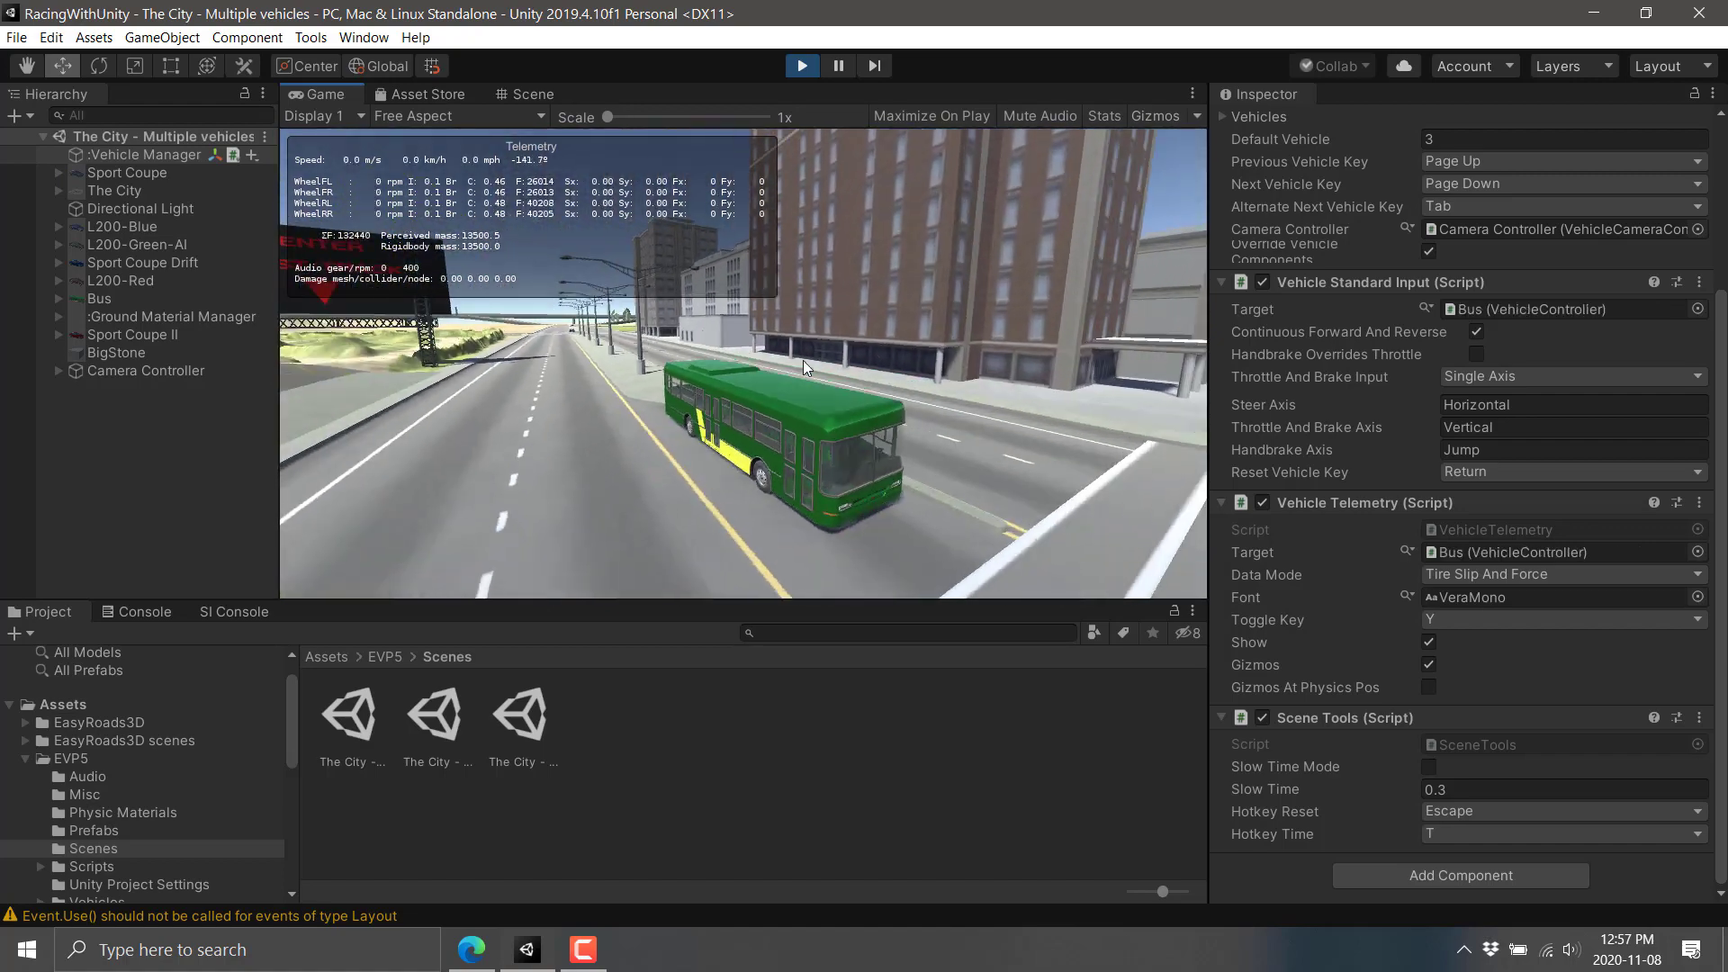
key("Up")
key("Left")
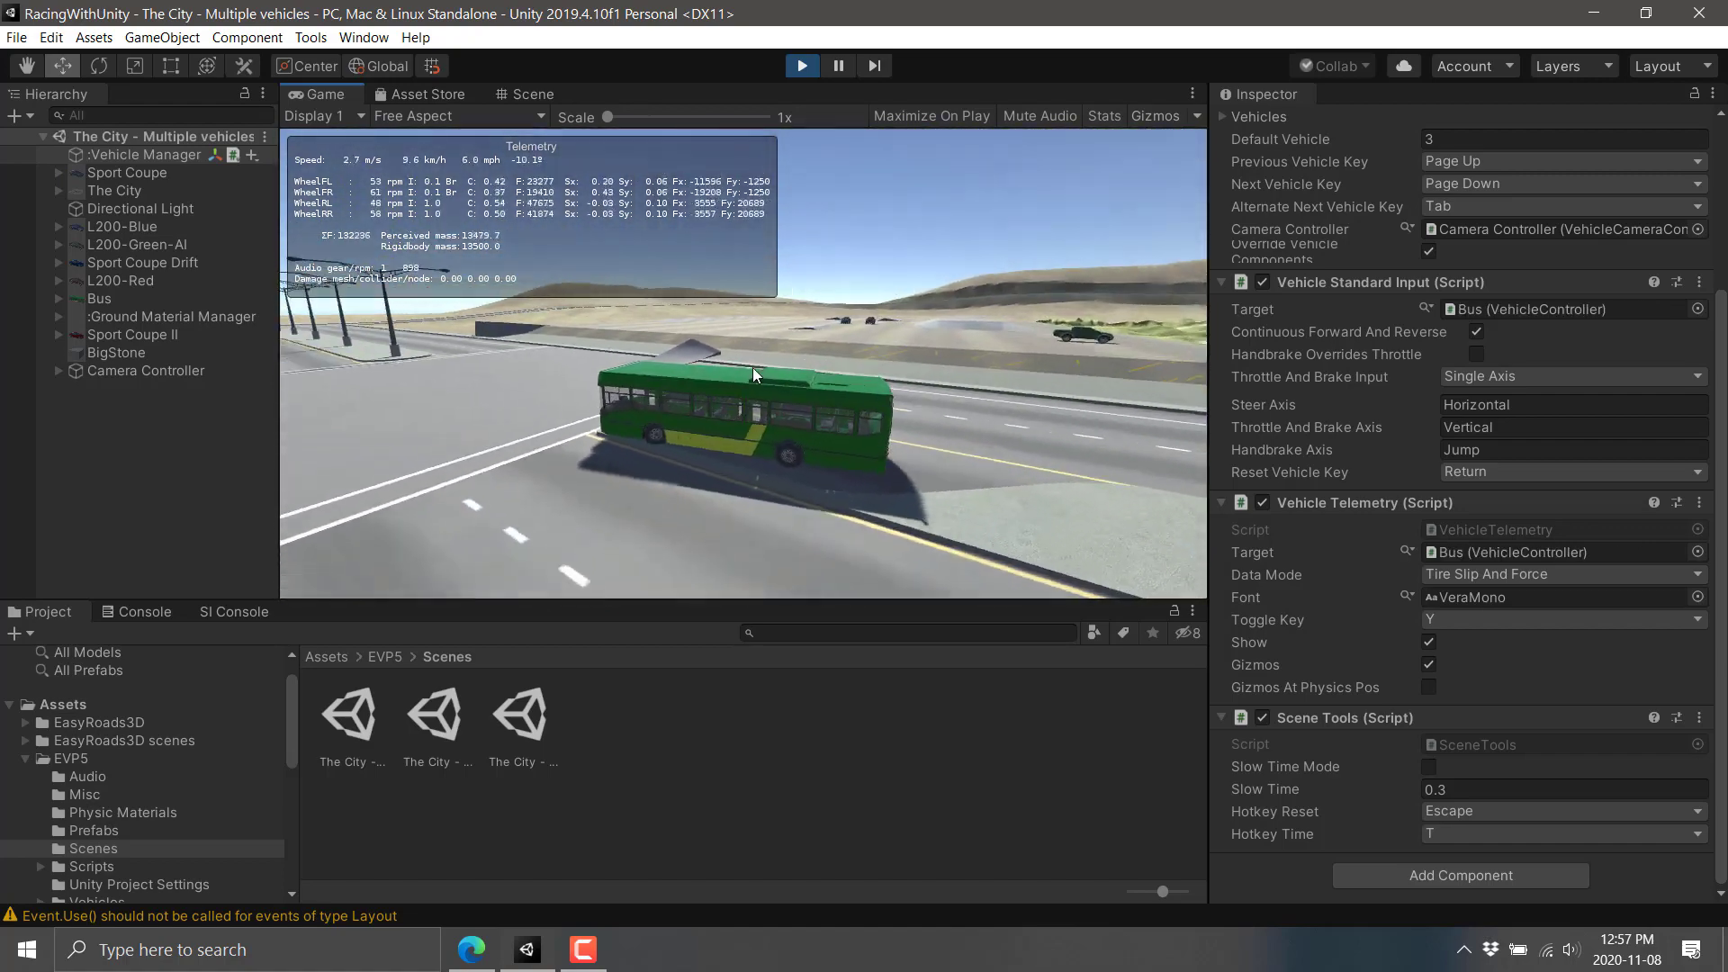
key("Up")
key("Left")
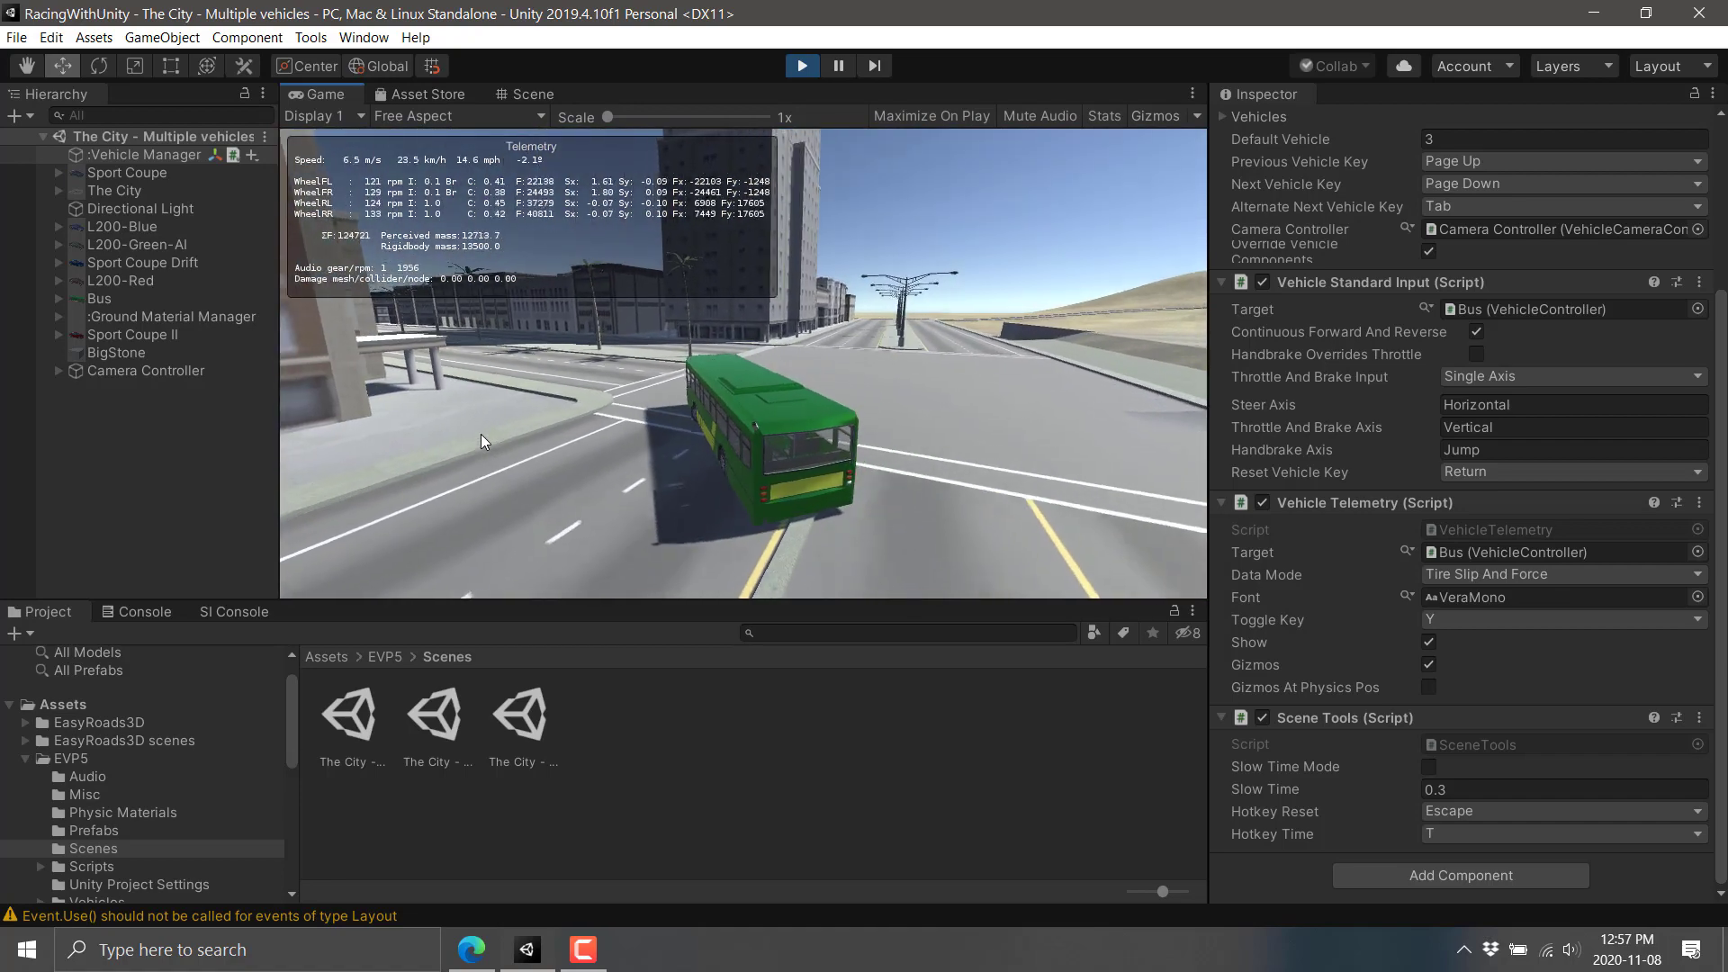
key("Up")
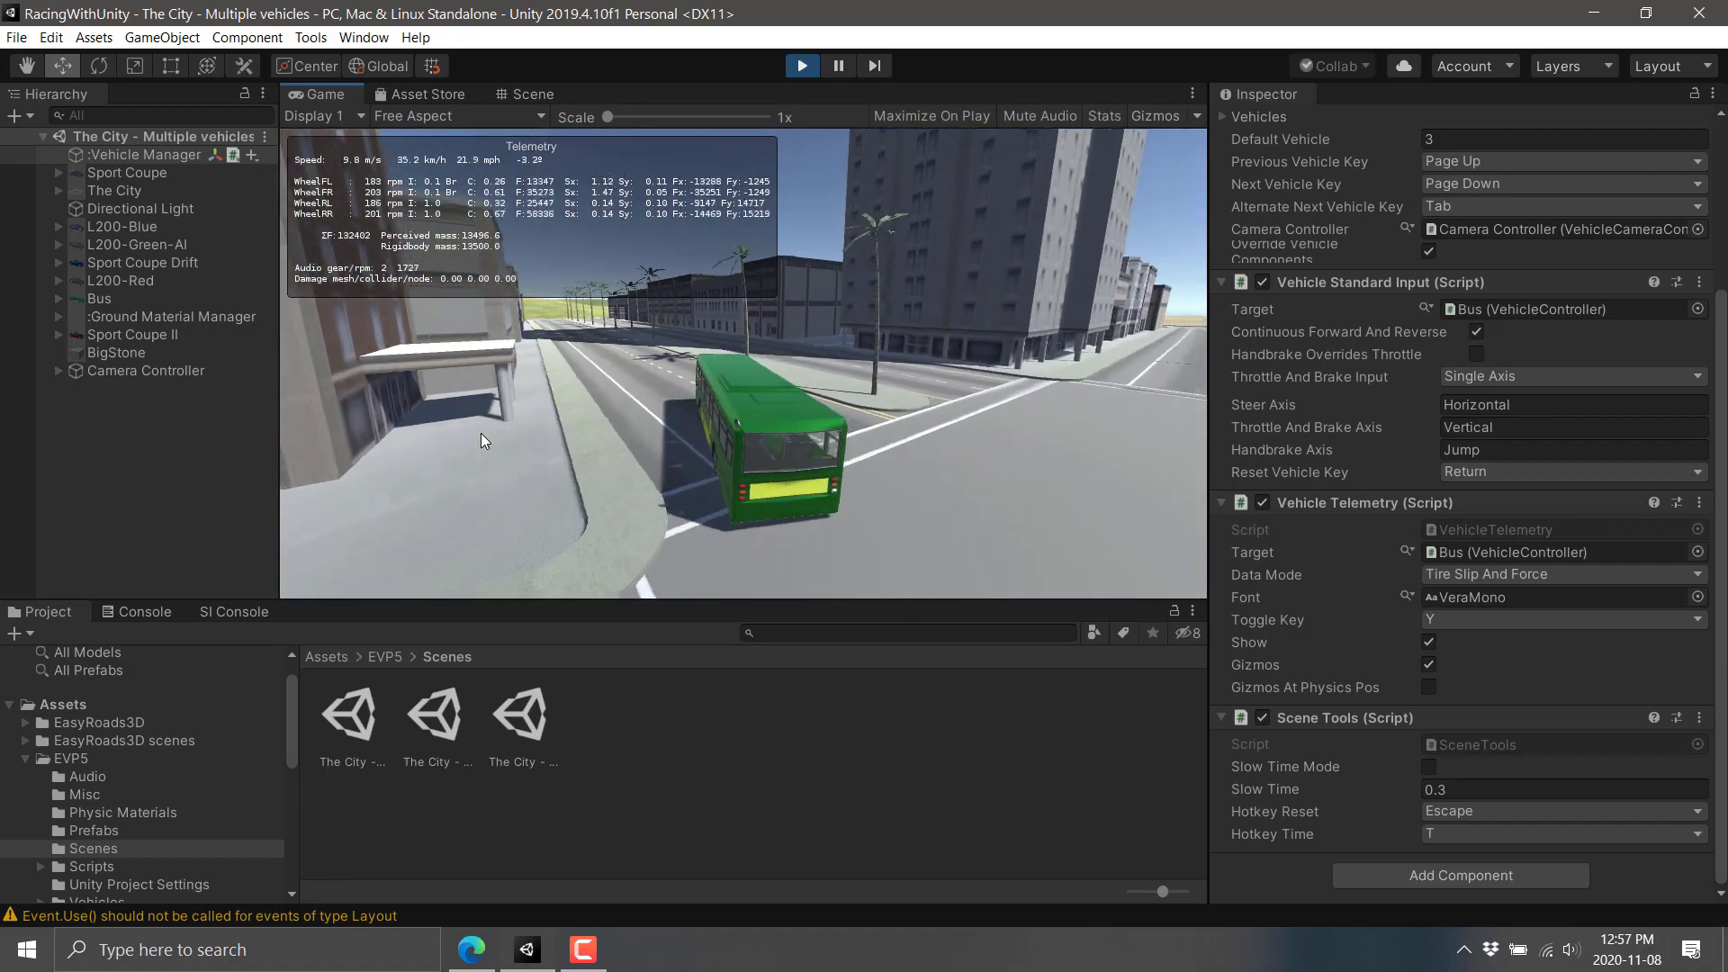
key("Up")
key("Left")
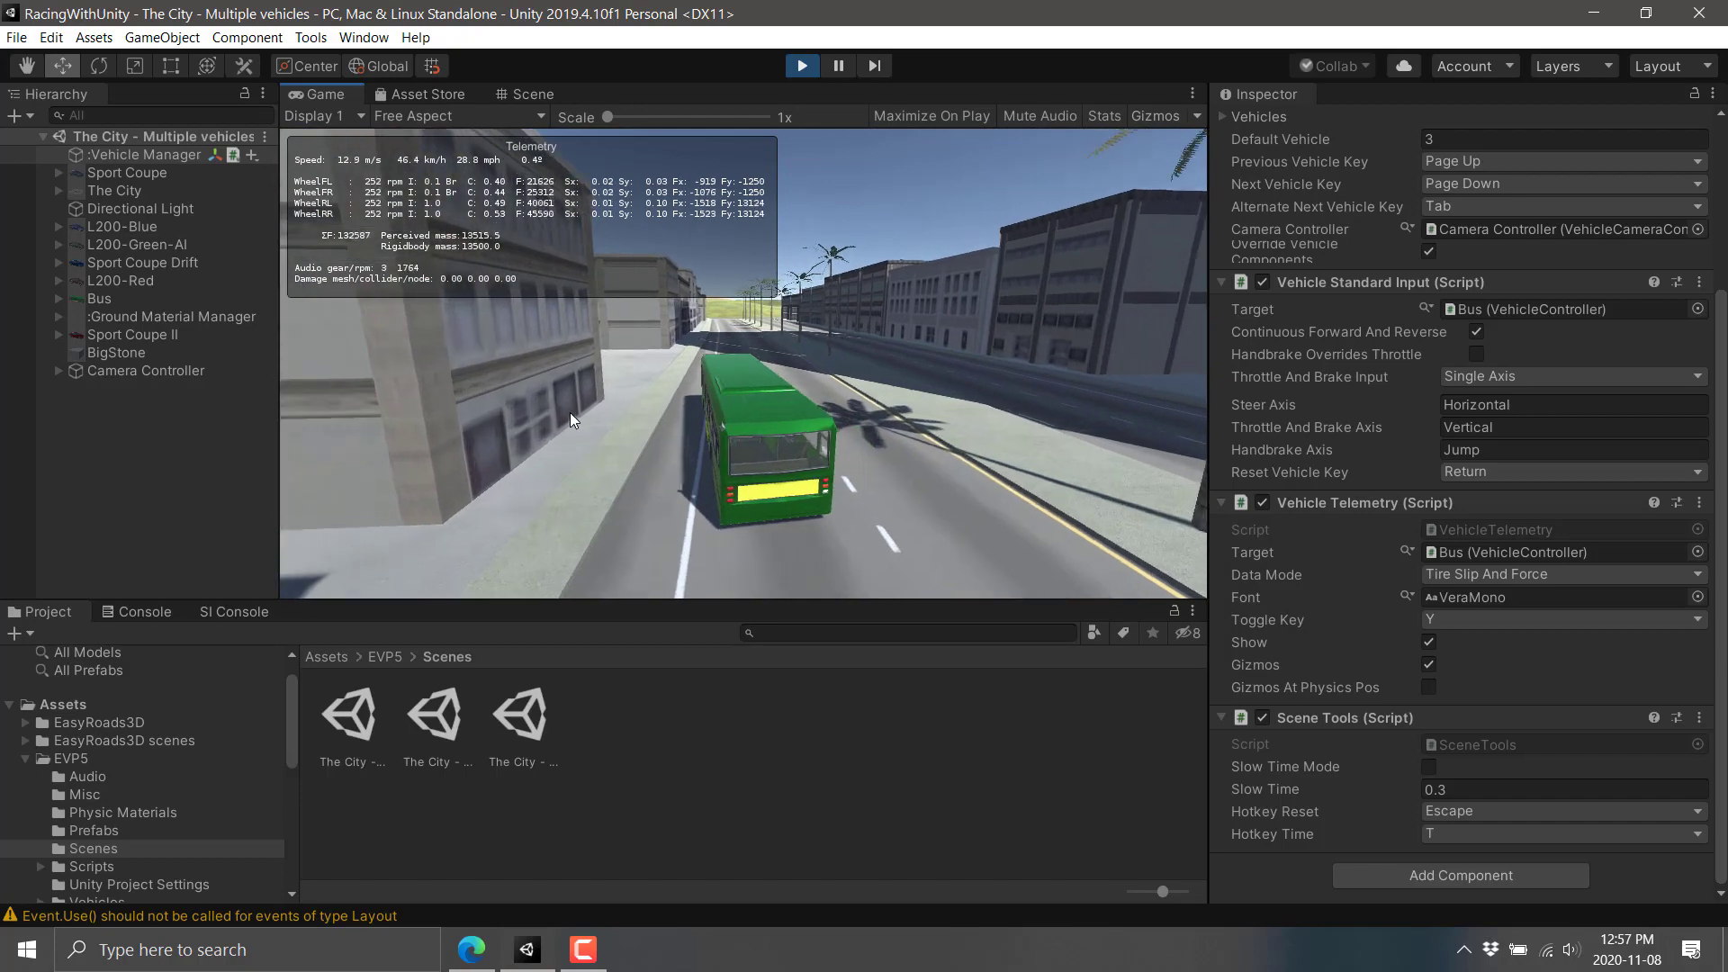
key("Up")
key("Right")
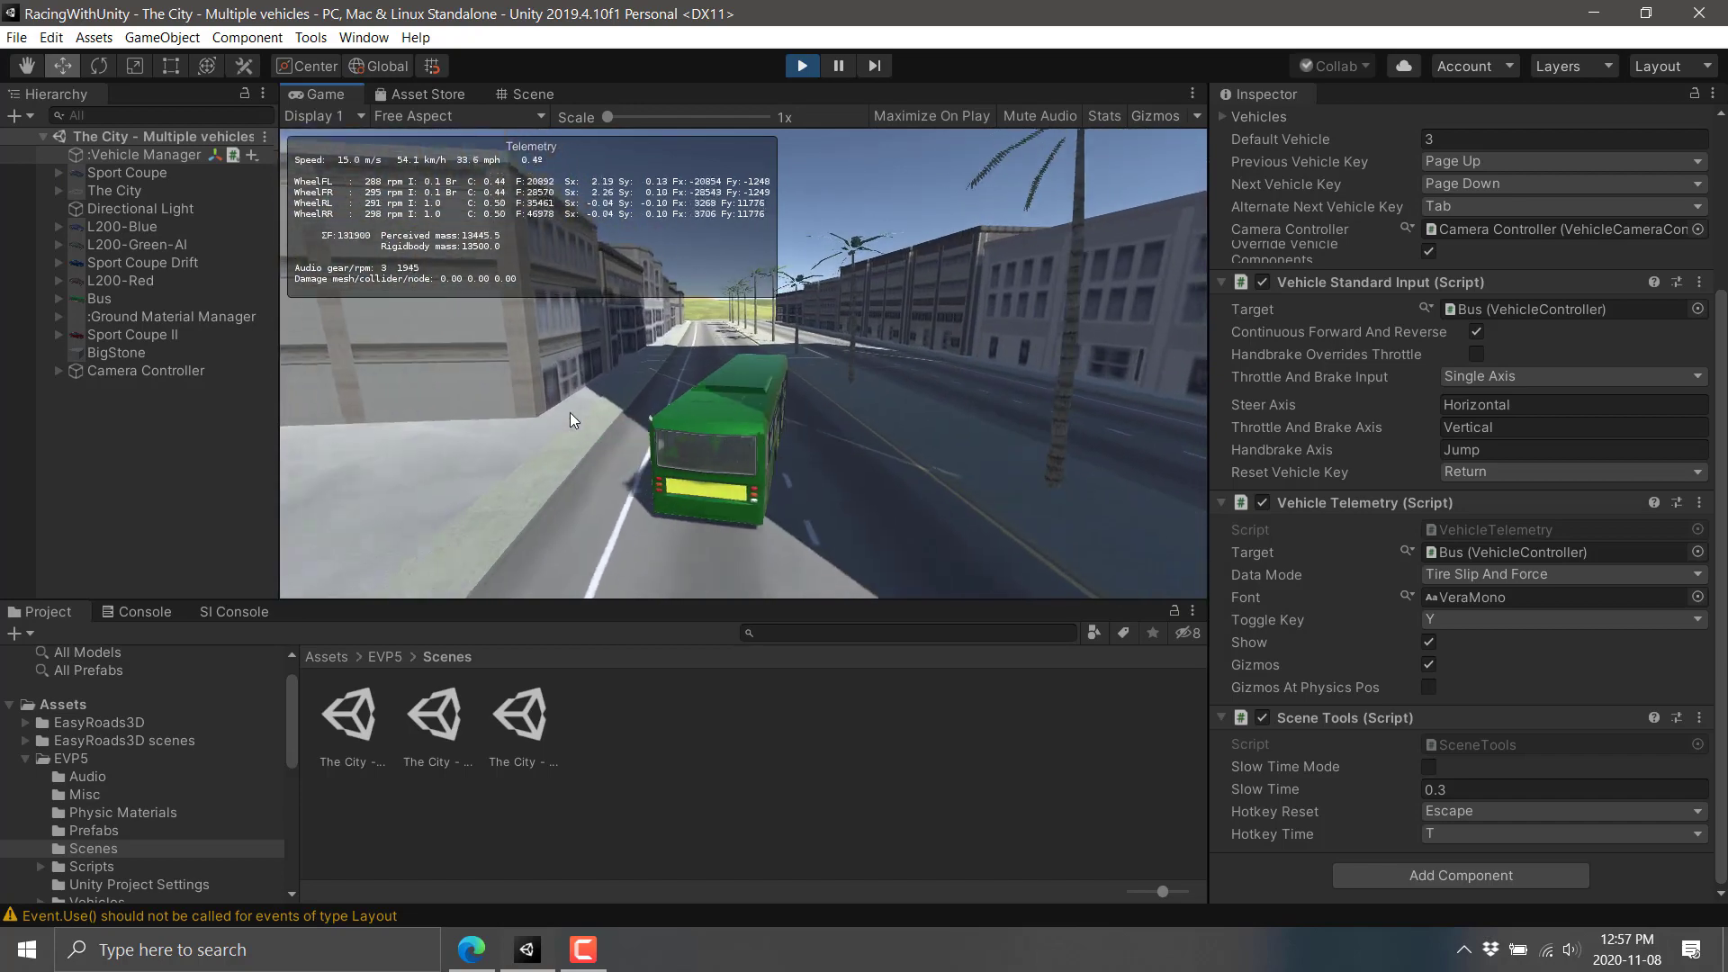
Steer the bus right onto the grass, back onto the road and around the left curve.
key("Up")
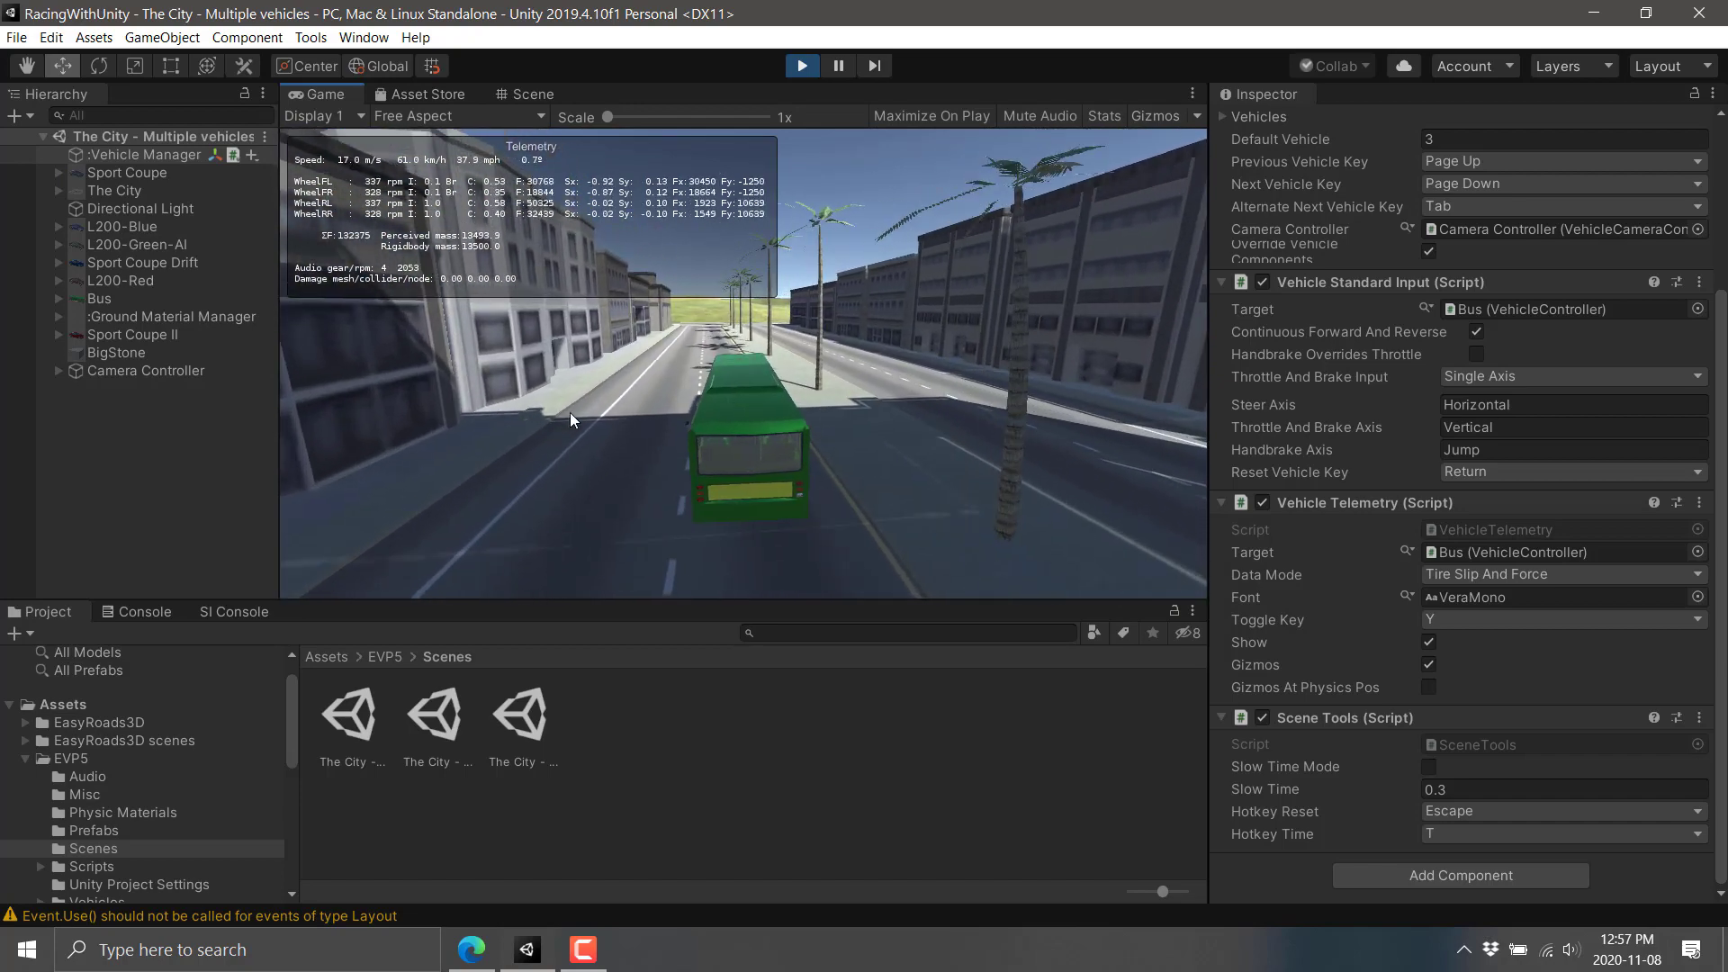
key("Up")
key("Left")
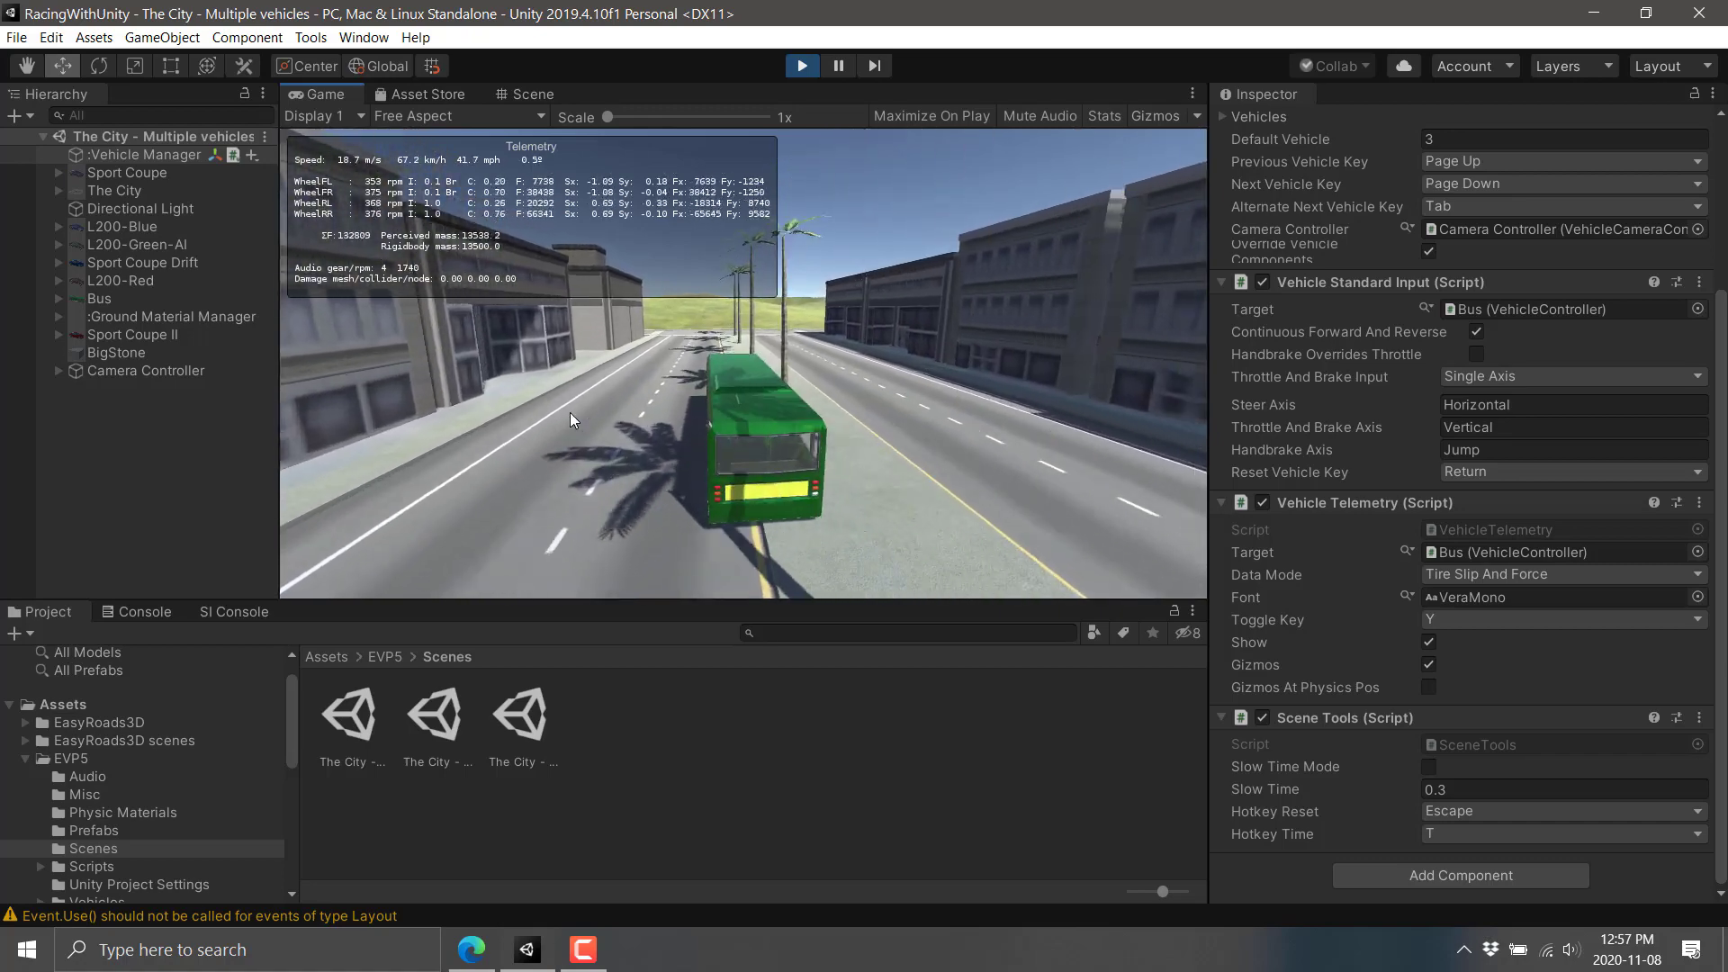
key("Up")
key("Right")
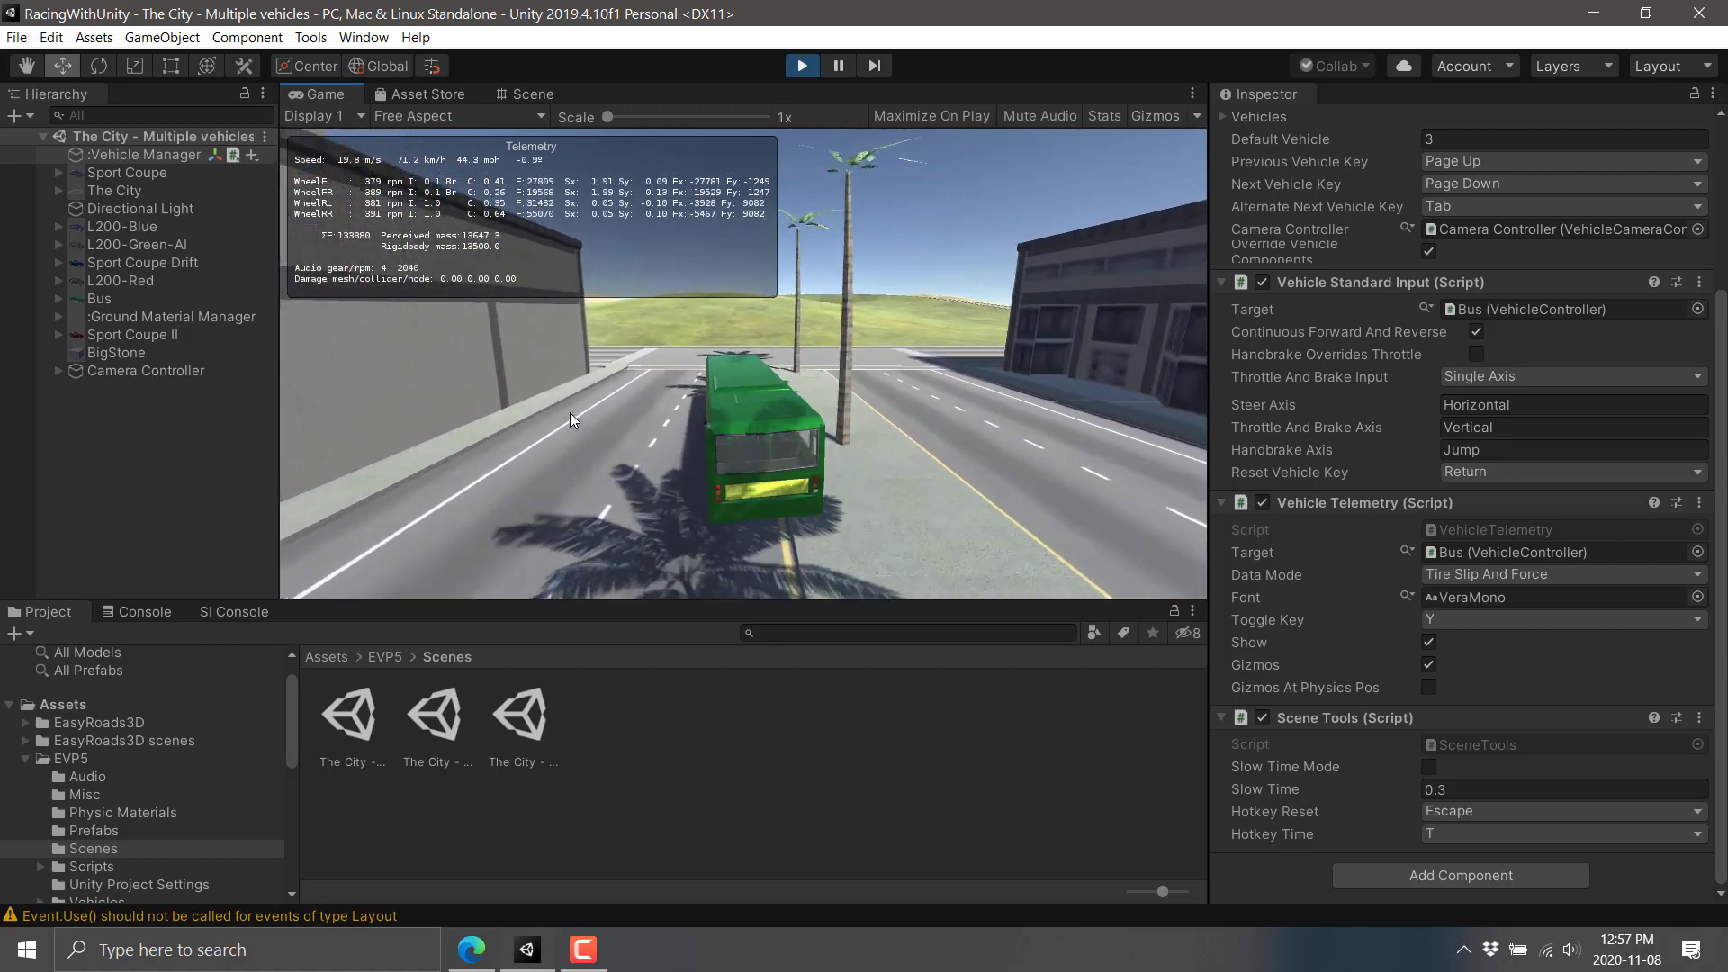
key("Right")
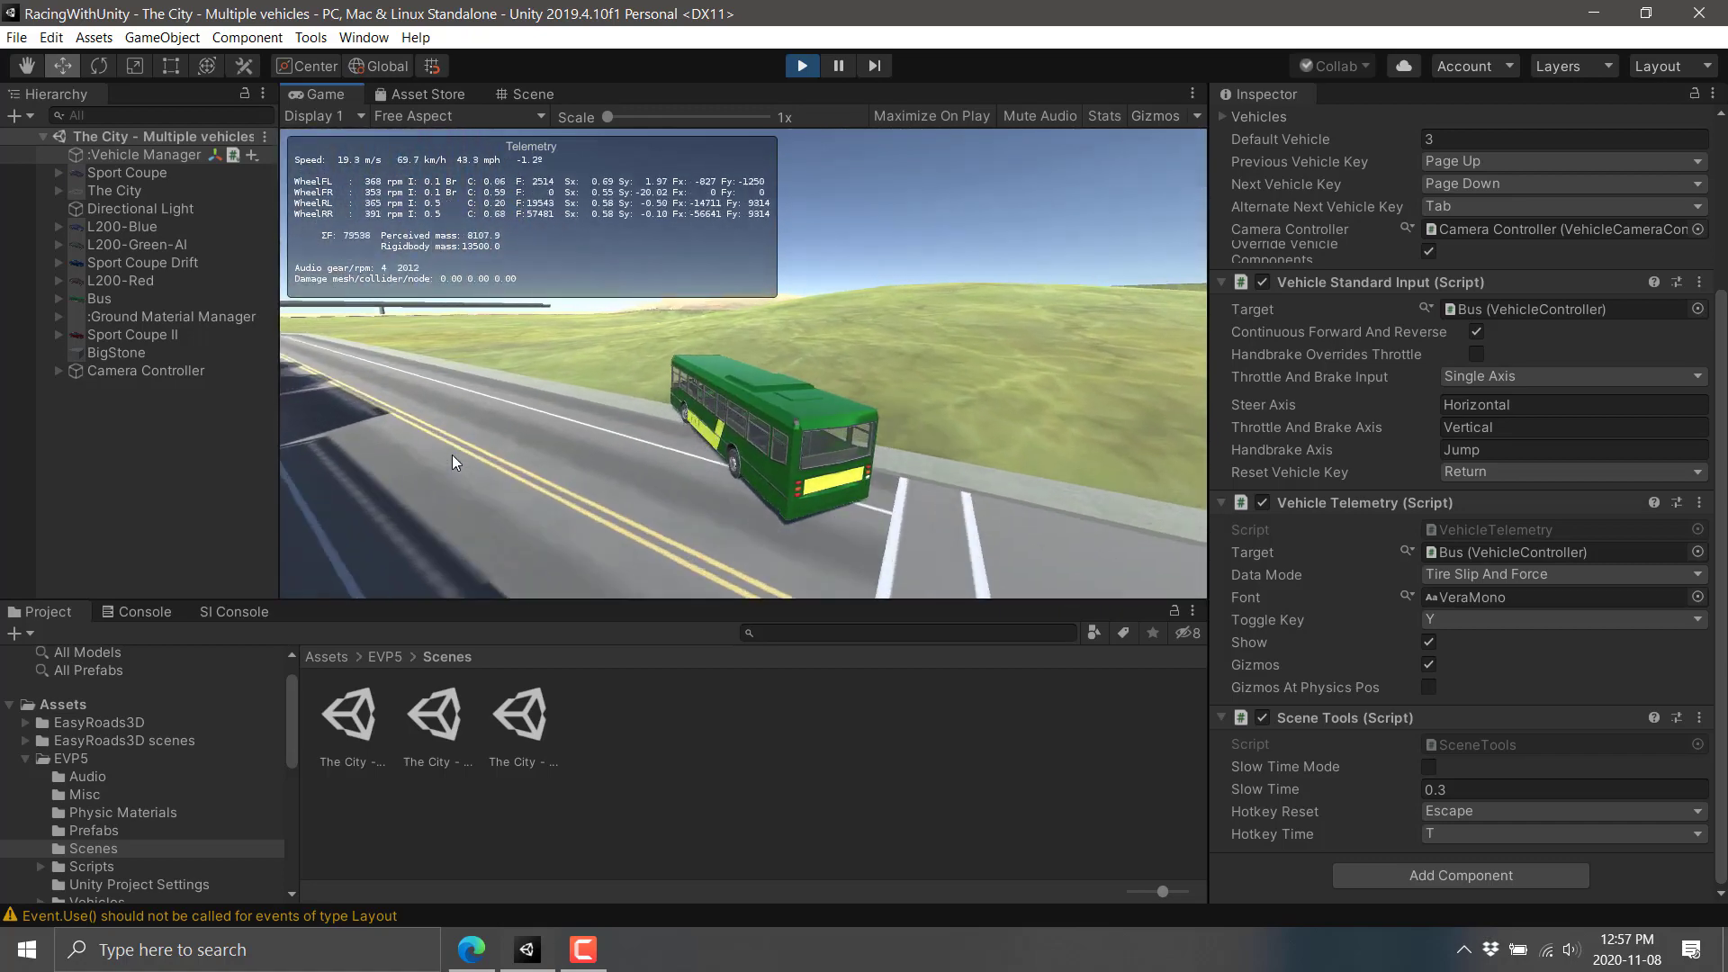
key("Left")
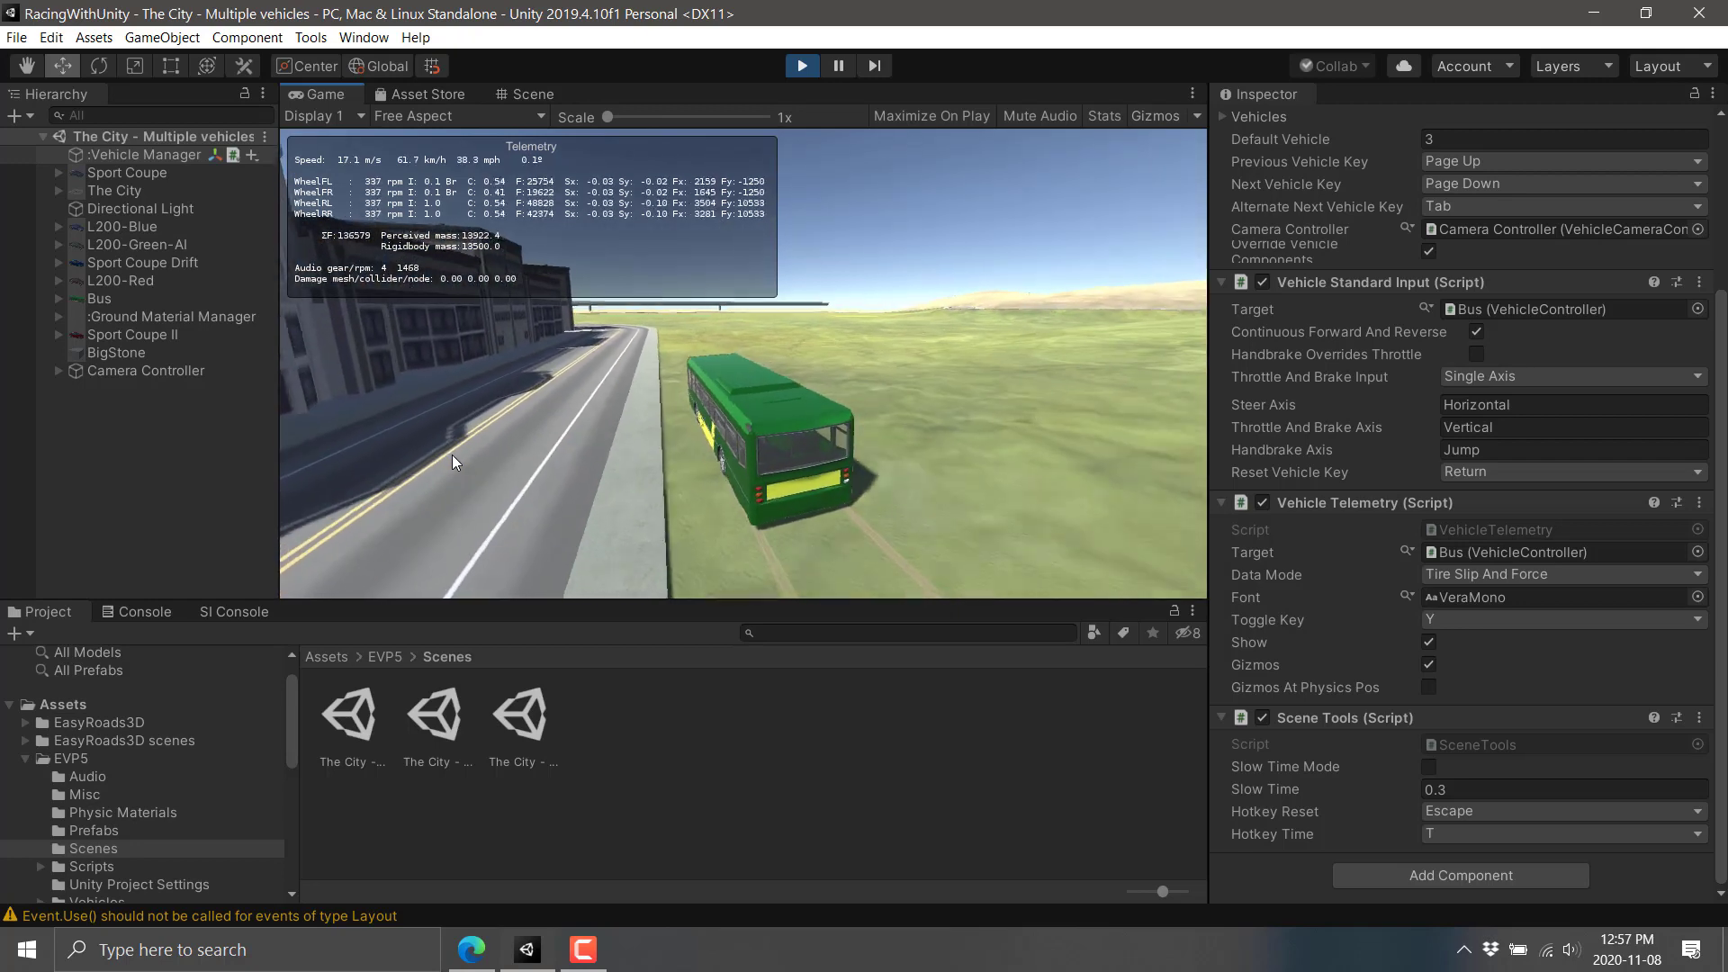
key("Left")
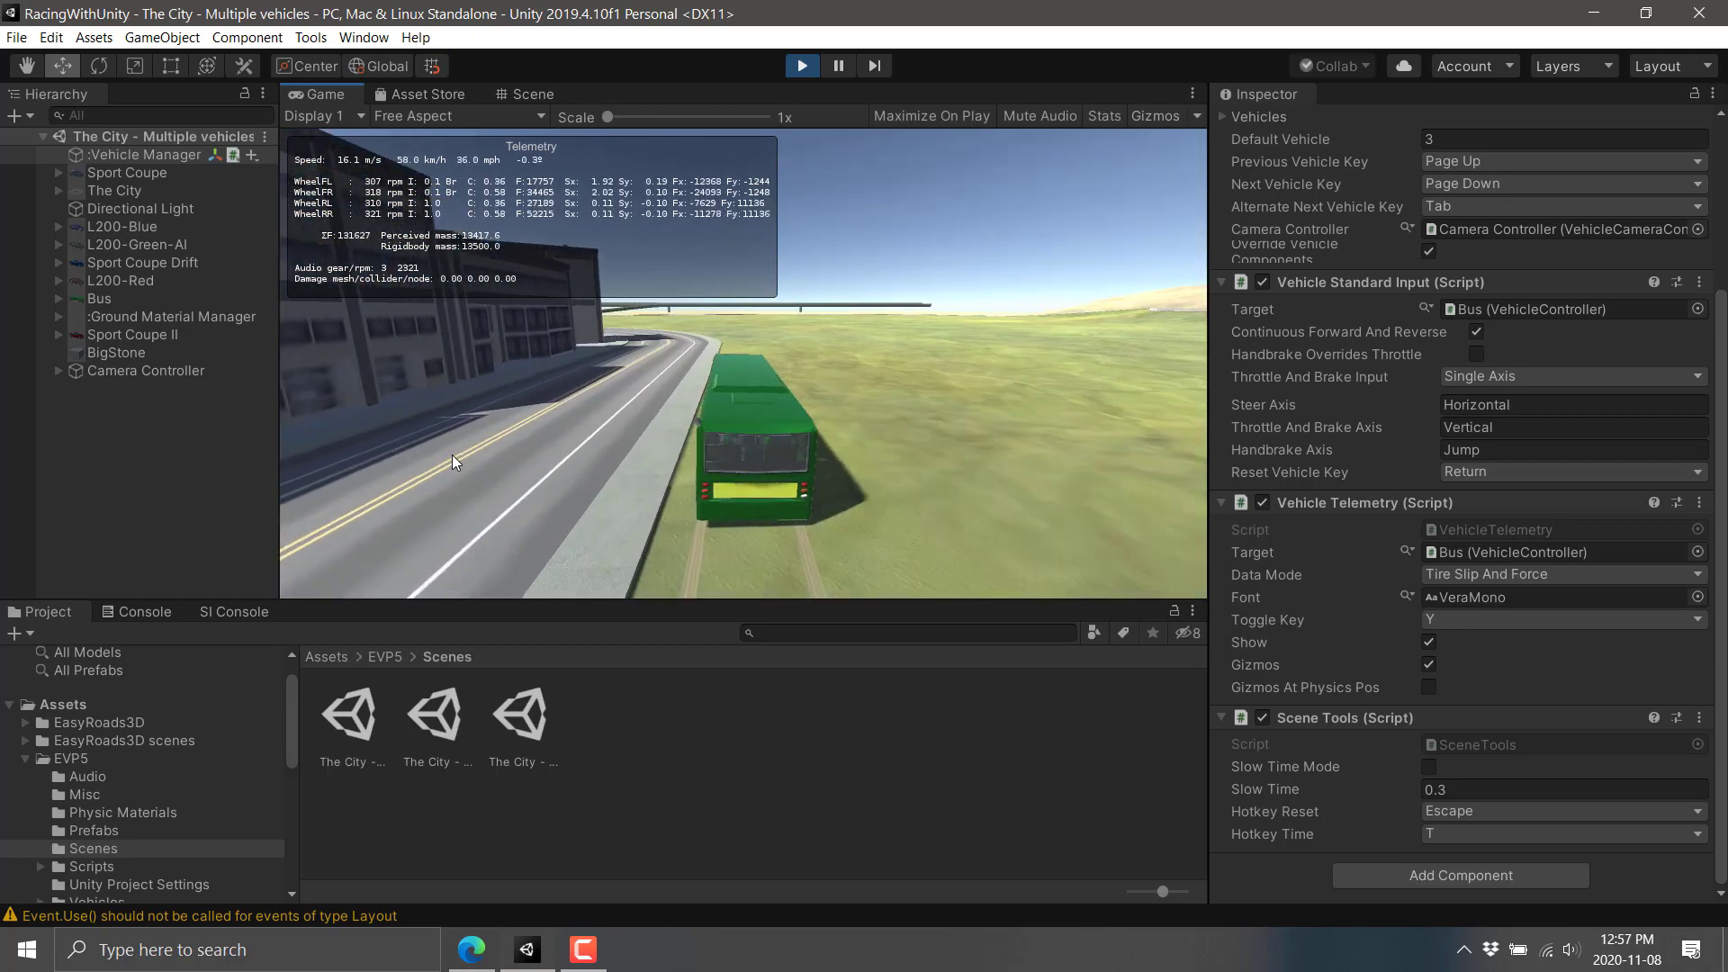
key("Up")
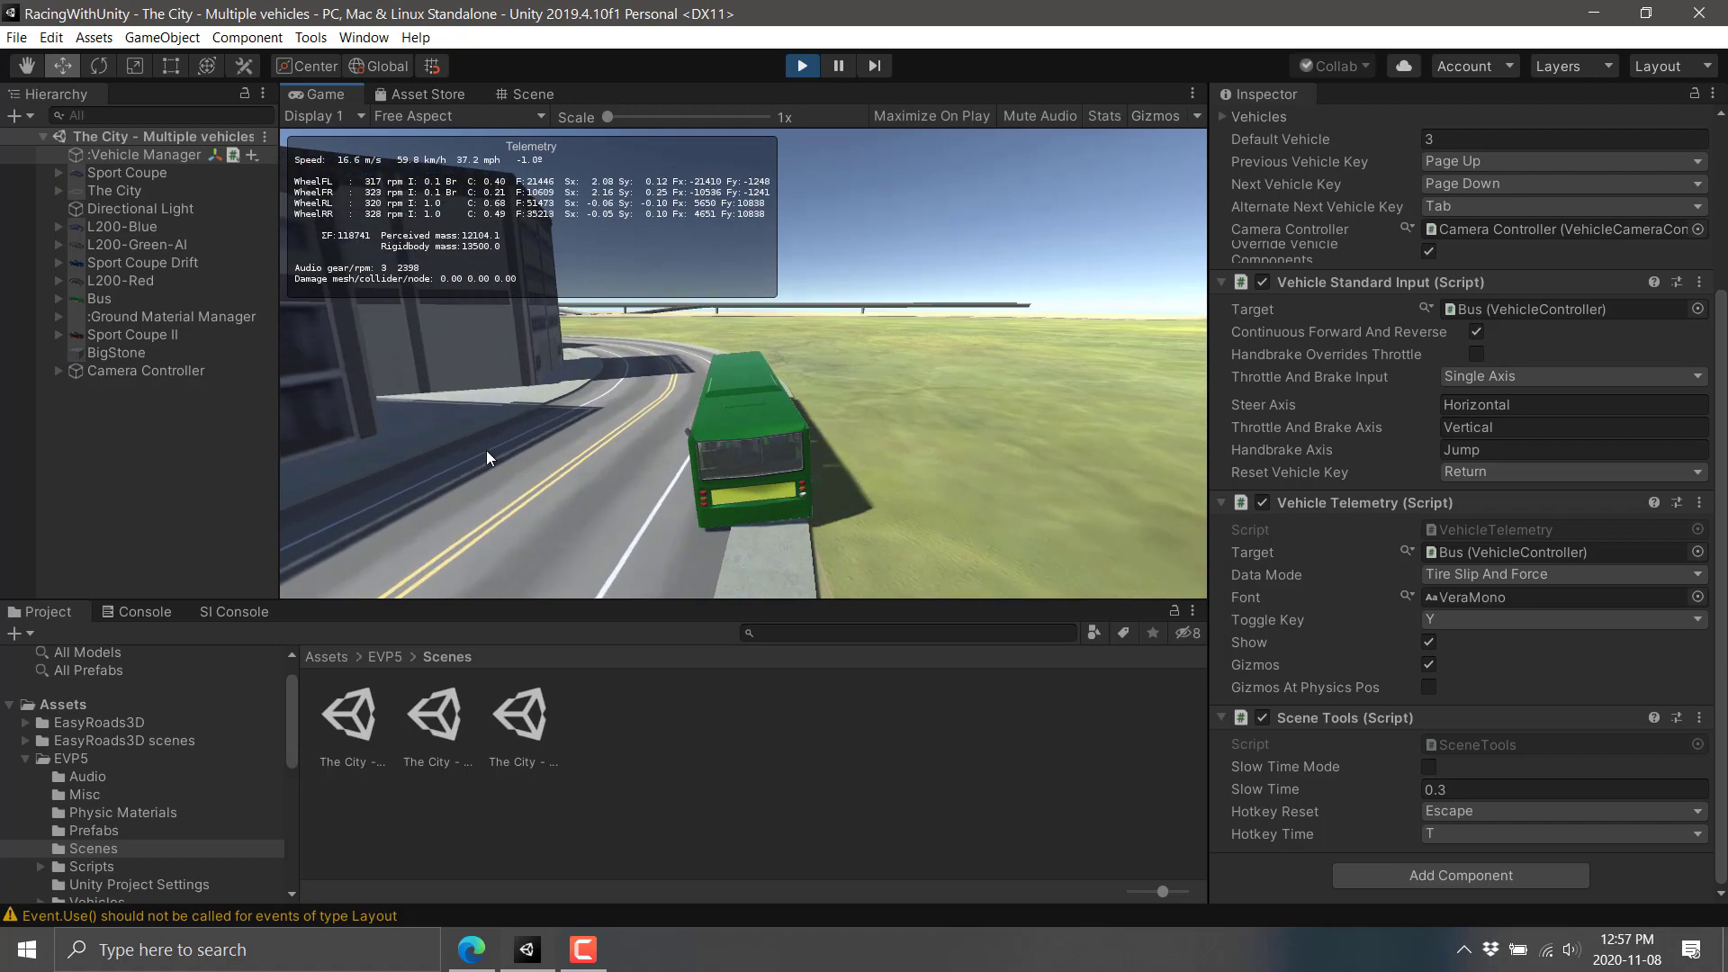
key("Up")
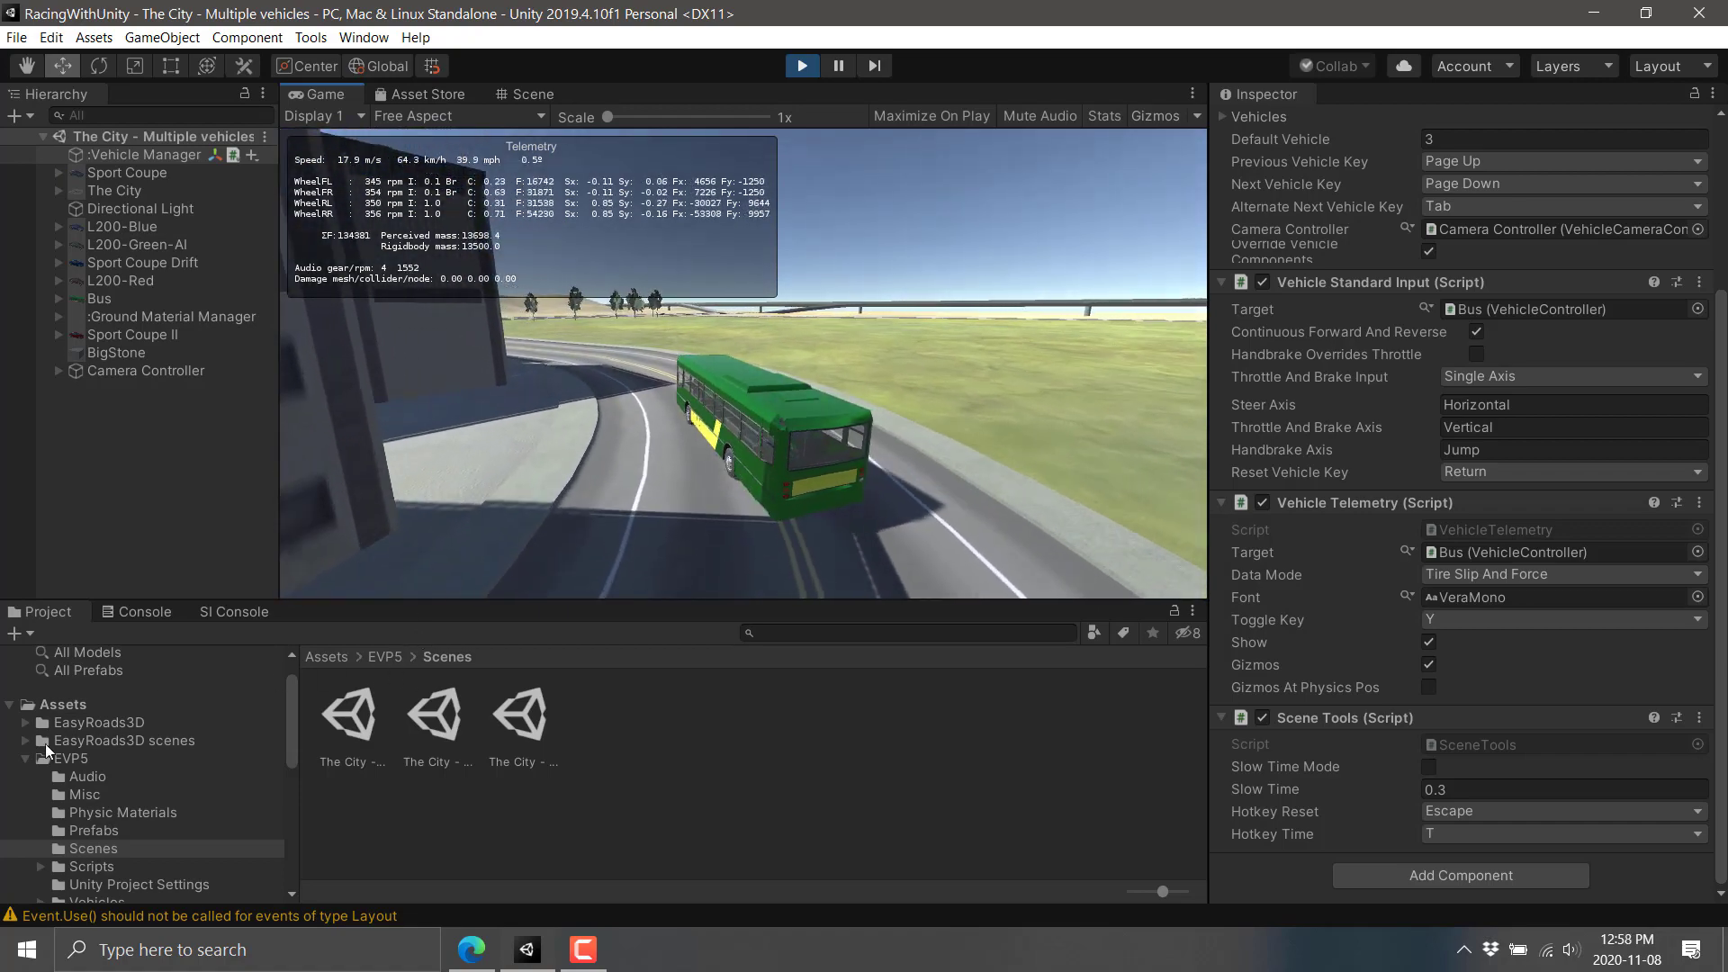
left_click(29, 752)
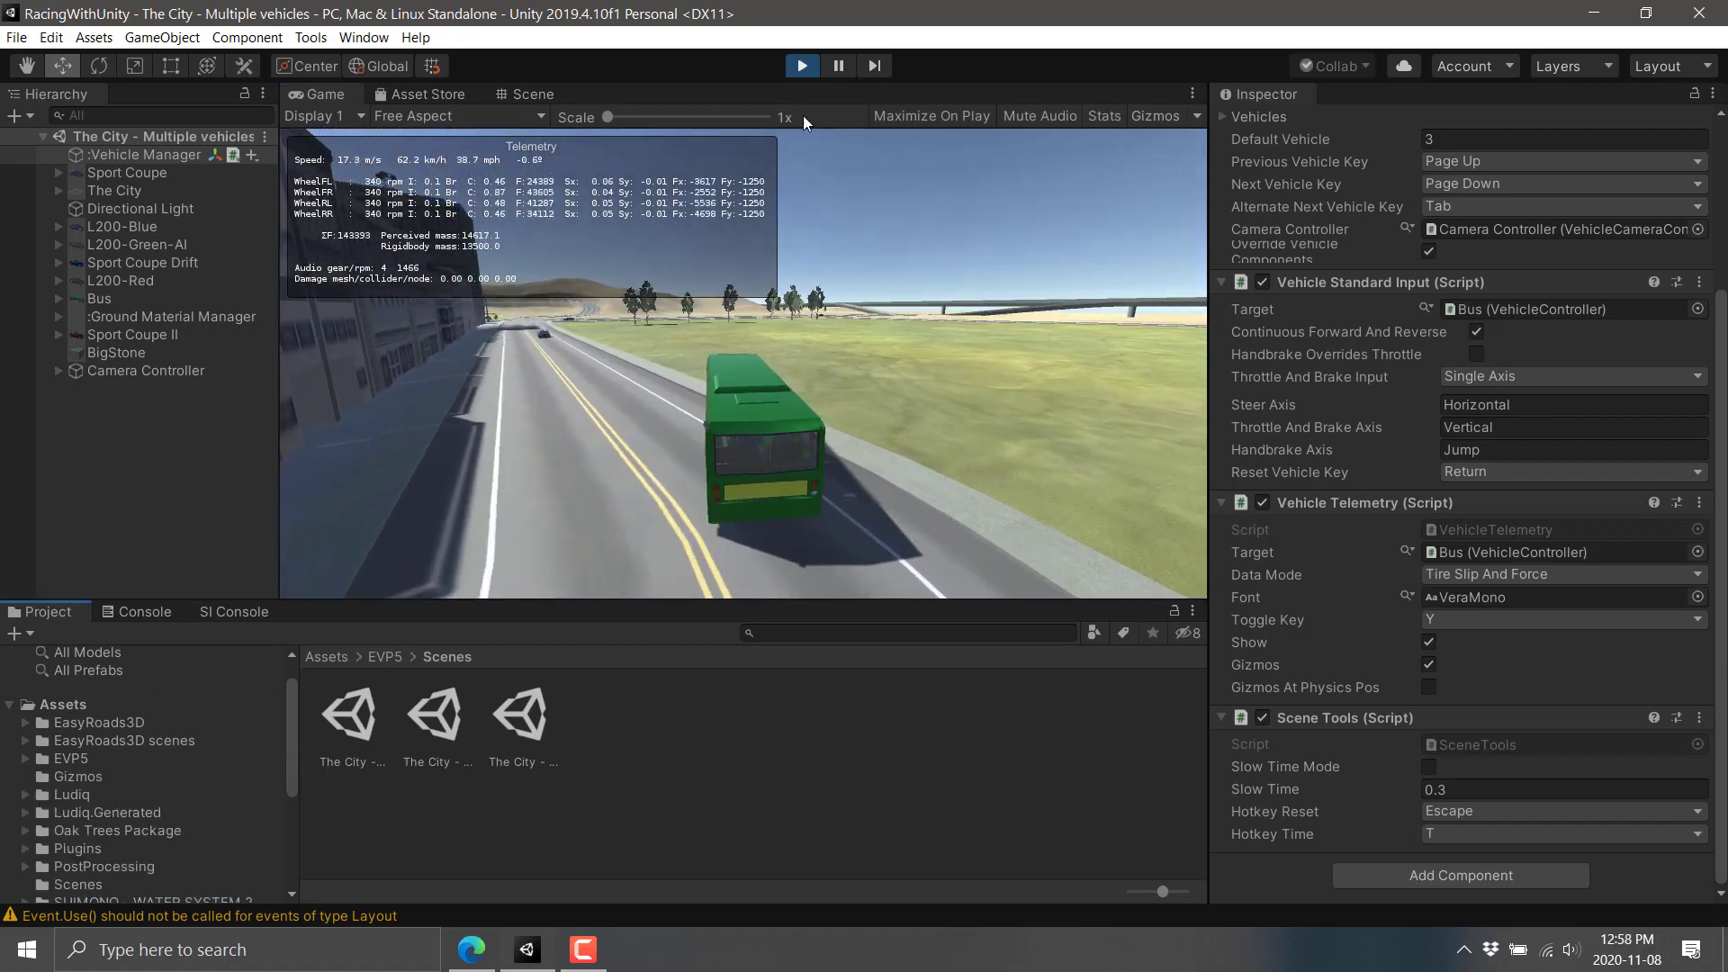
Exit Play mode and open Oak Trees Package > Oak Trees Version 2.0 > Prefabs.
left_click(801, 67)
scroll(180, 781, "down", 2)
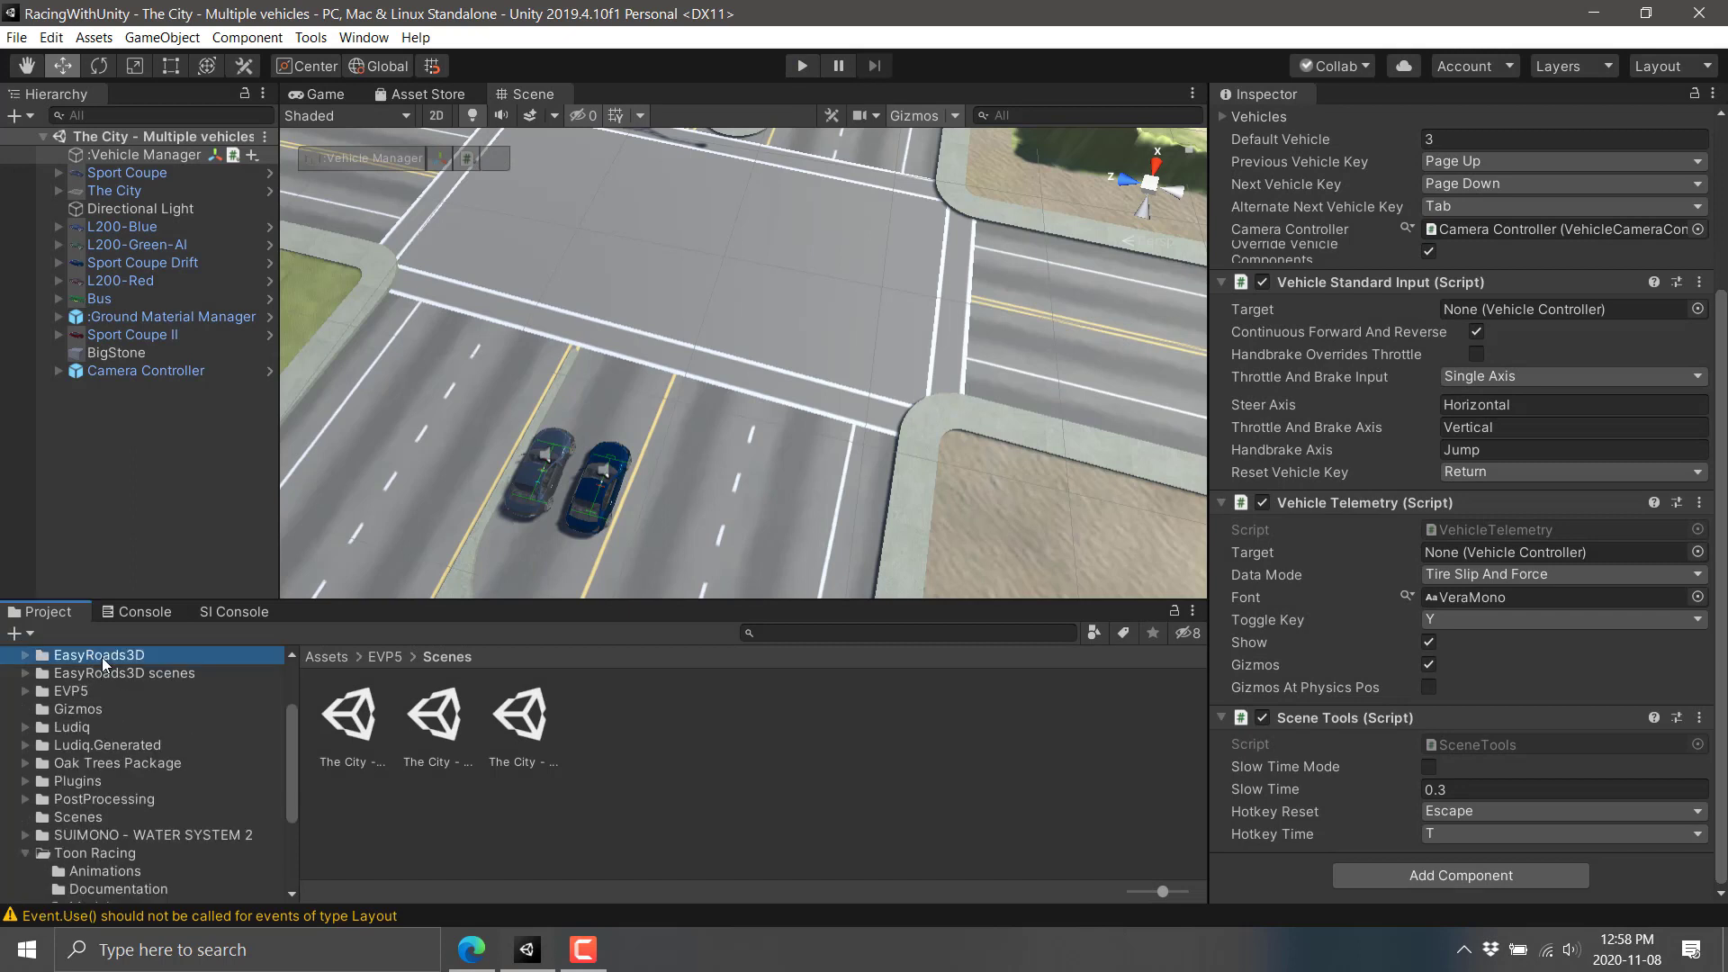
left_click(81, 690)
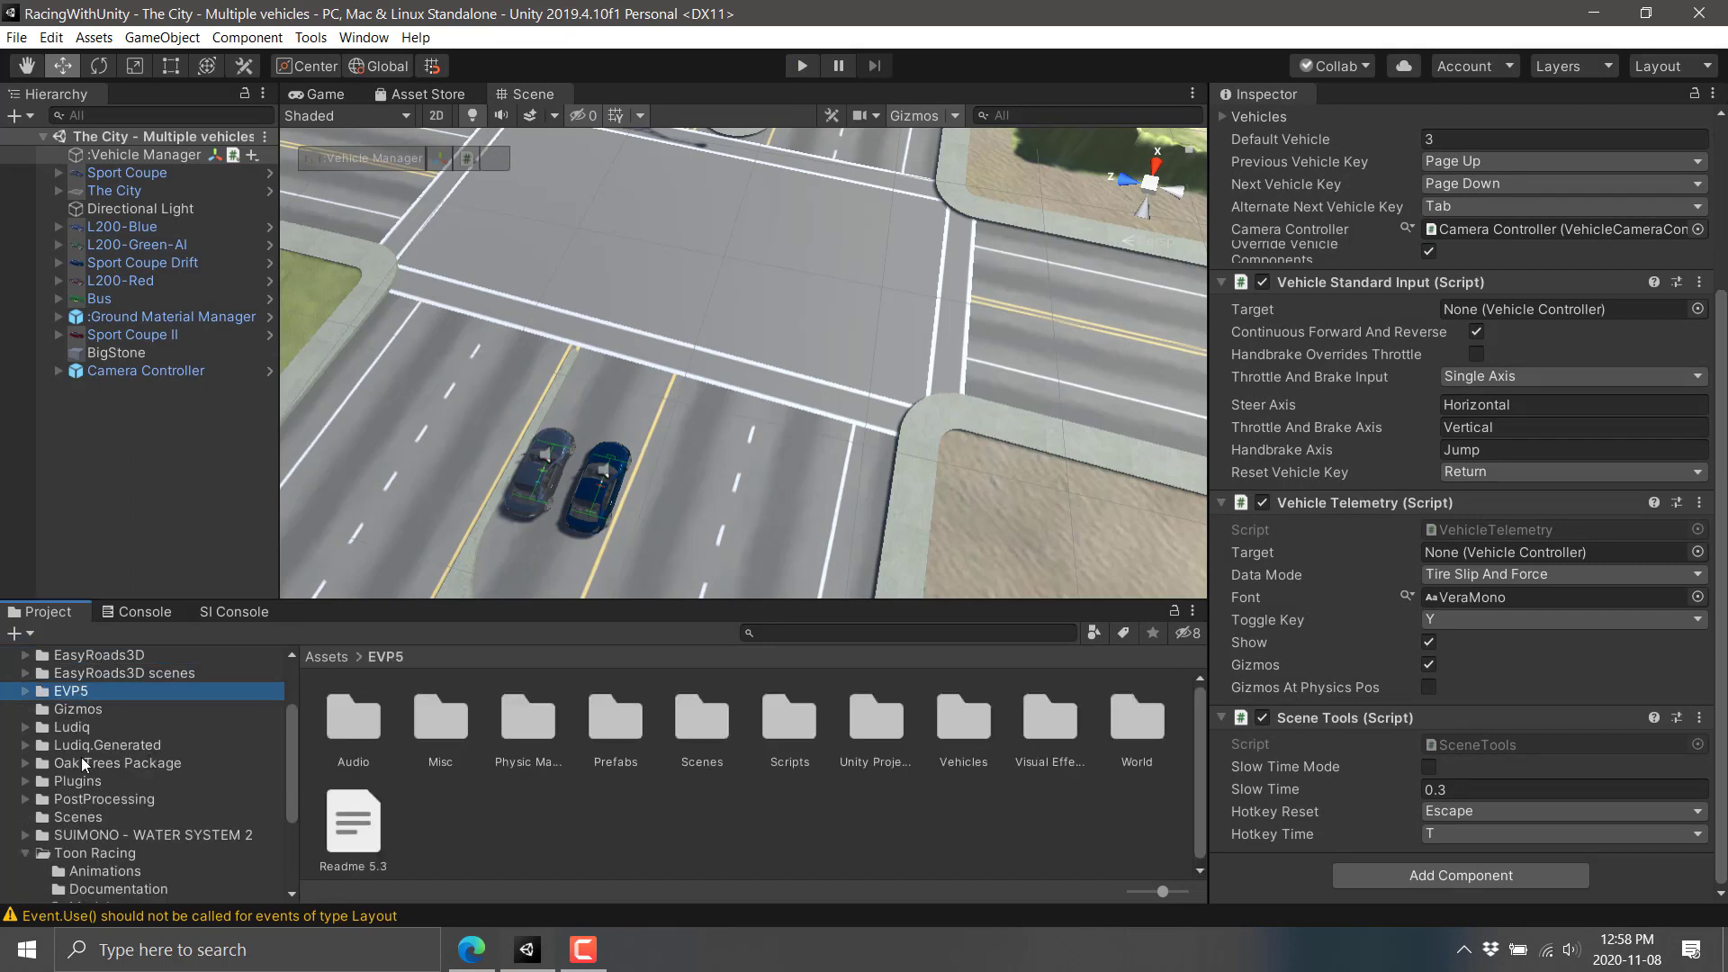
scroll(108, 823, "down", 2)
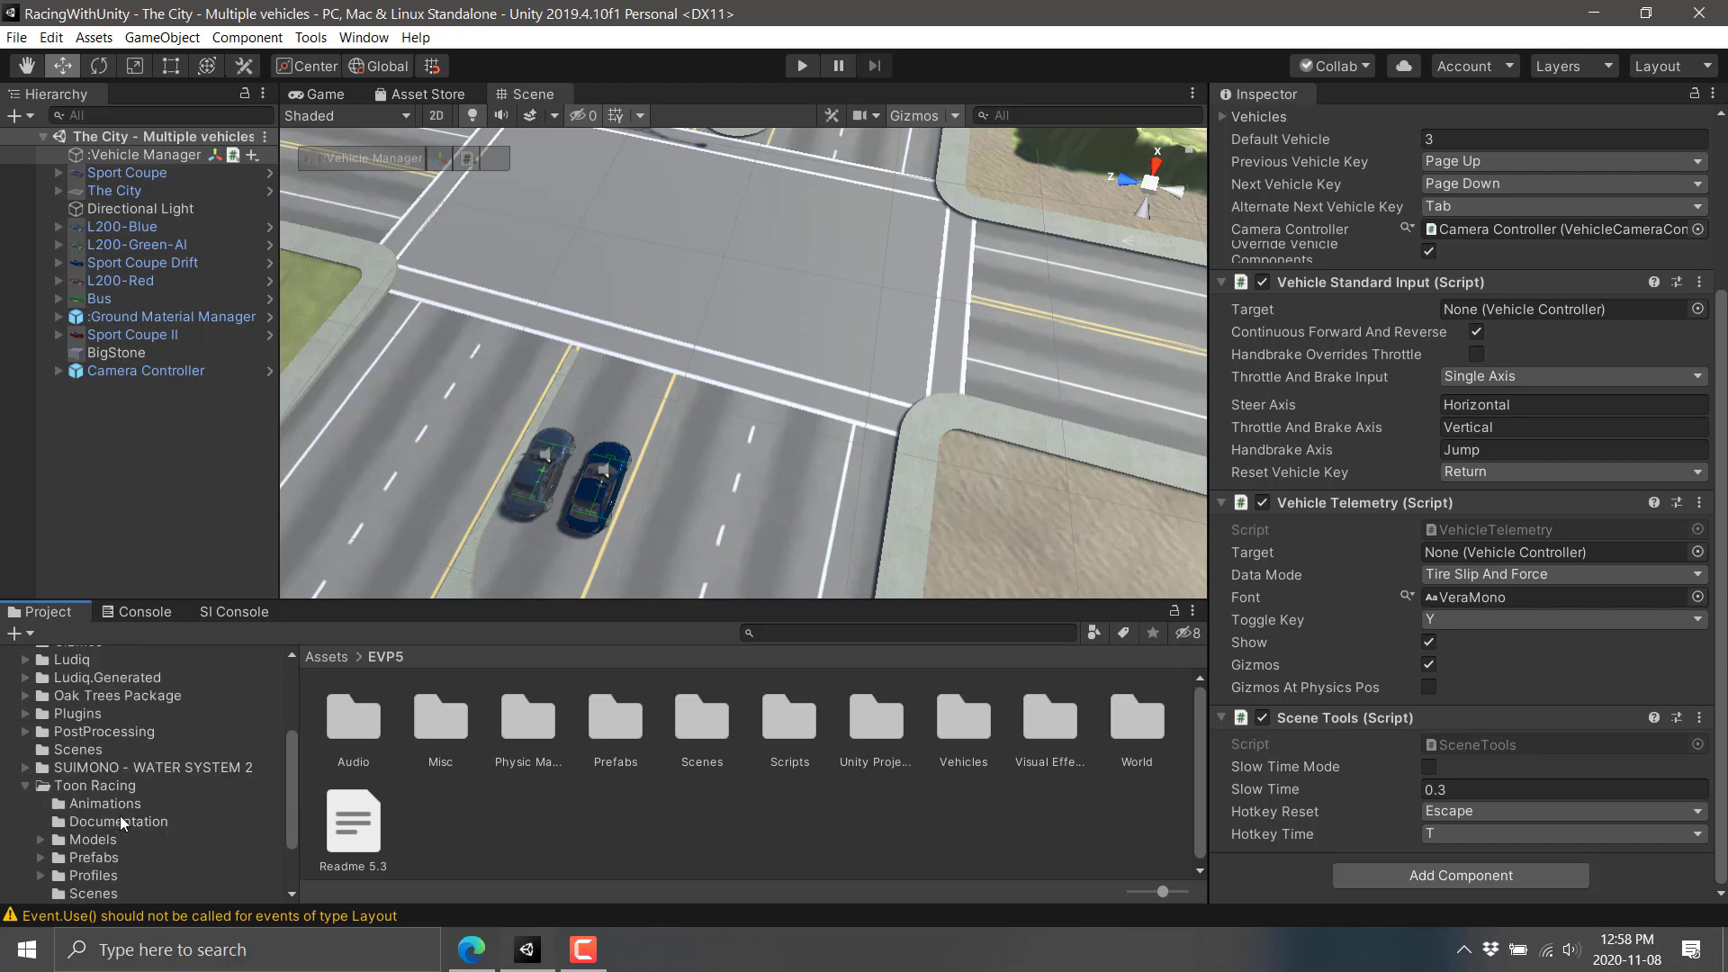
scroll(100, 776, "up", 2)
left_click(101, 765)
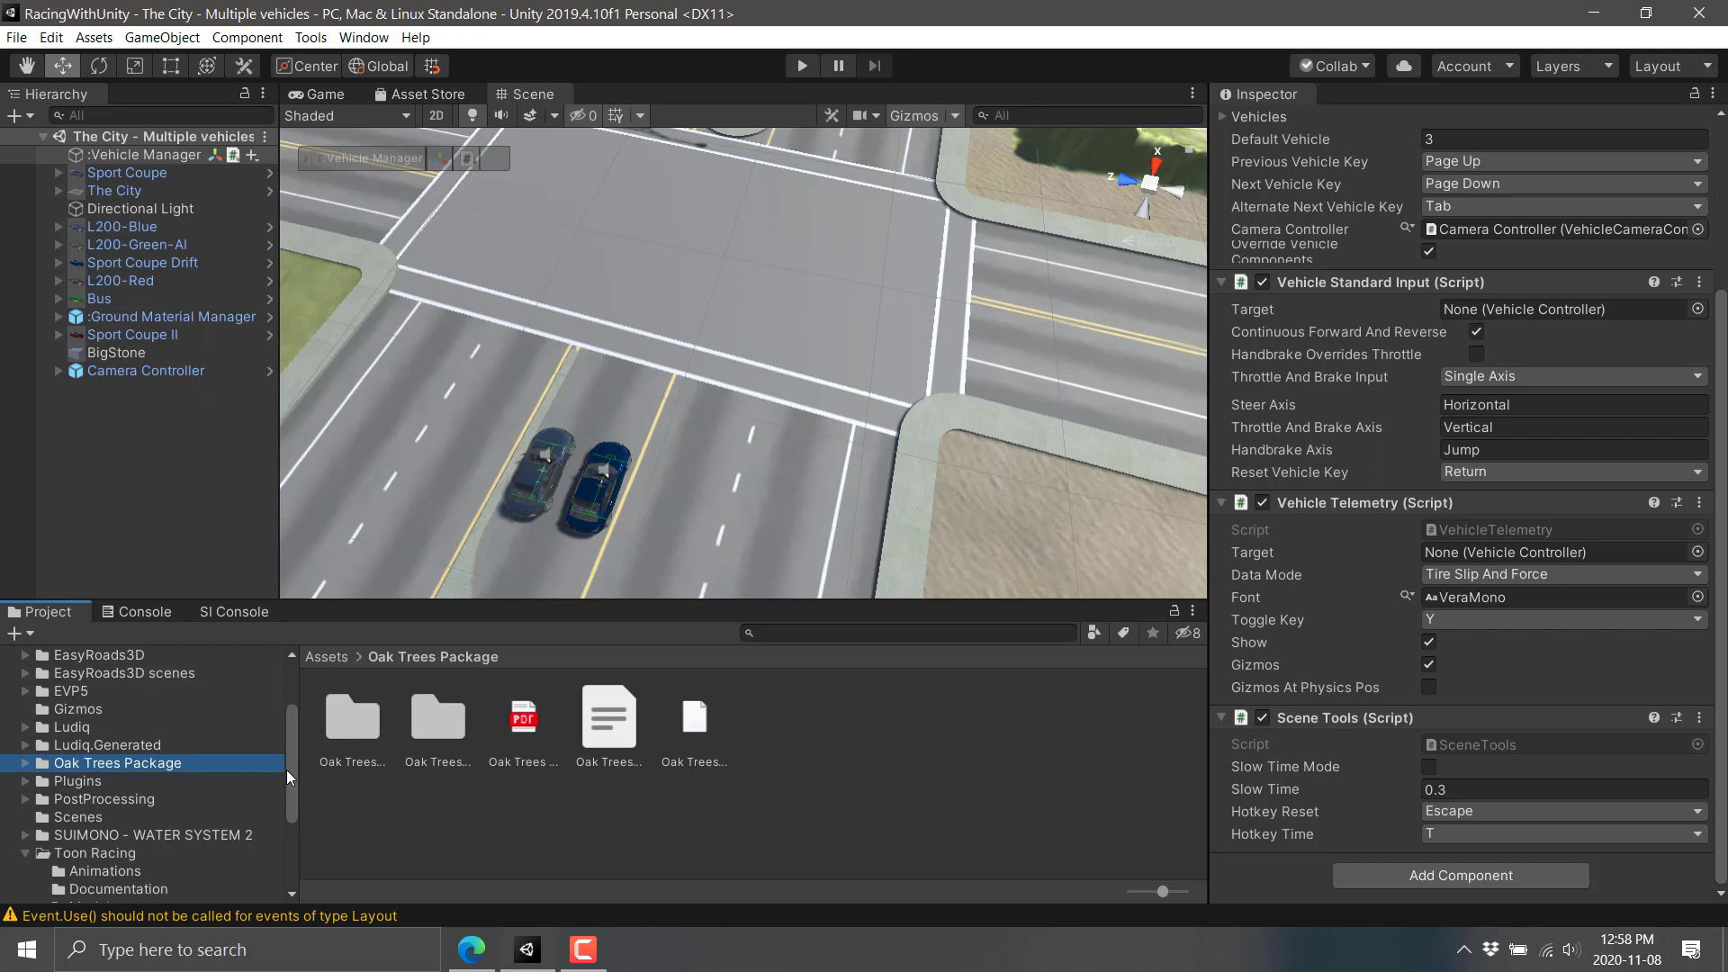
double_click(435, 716)
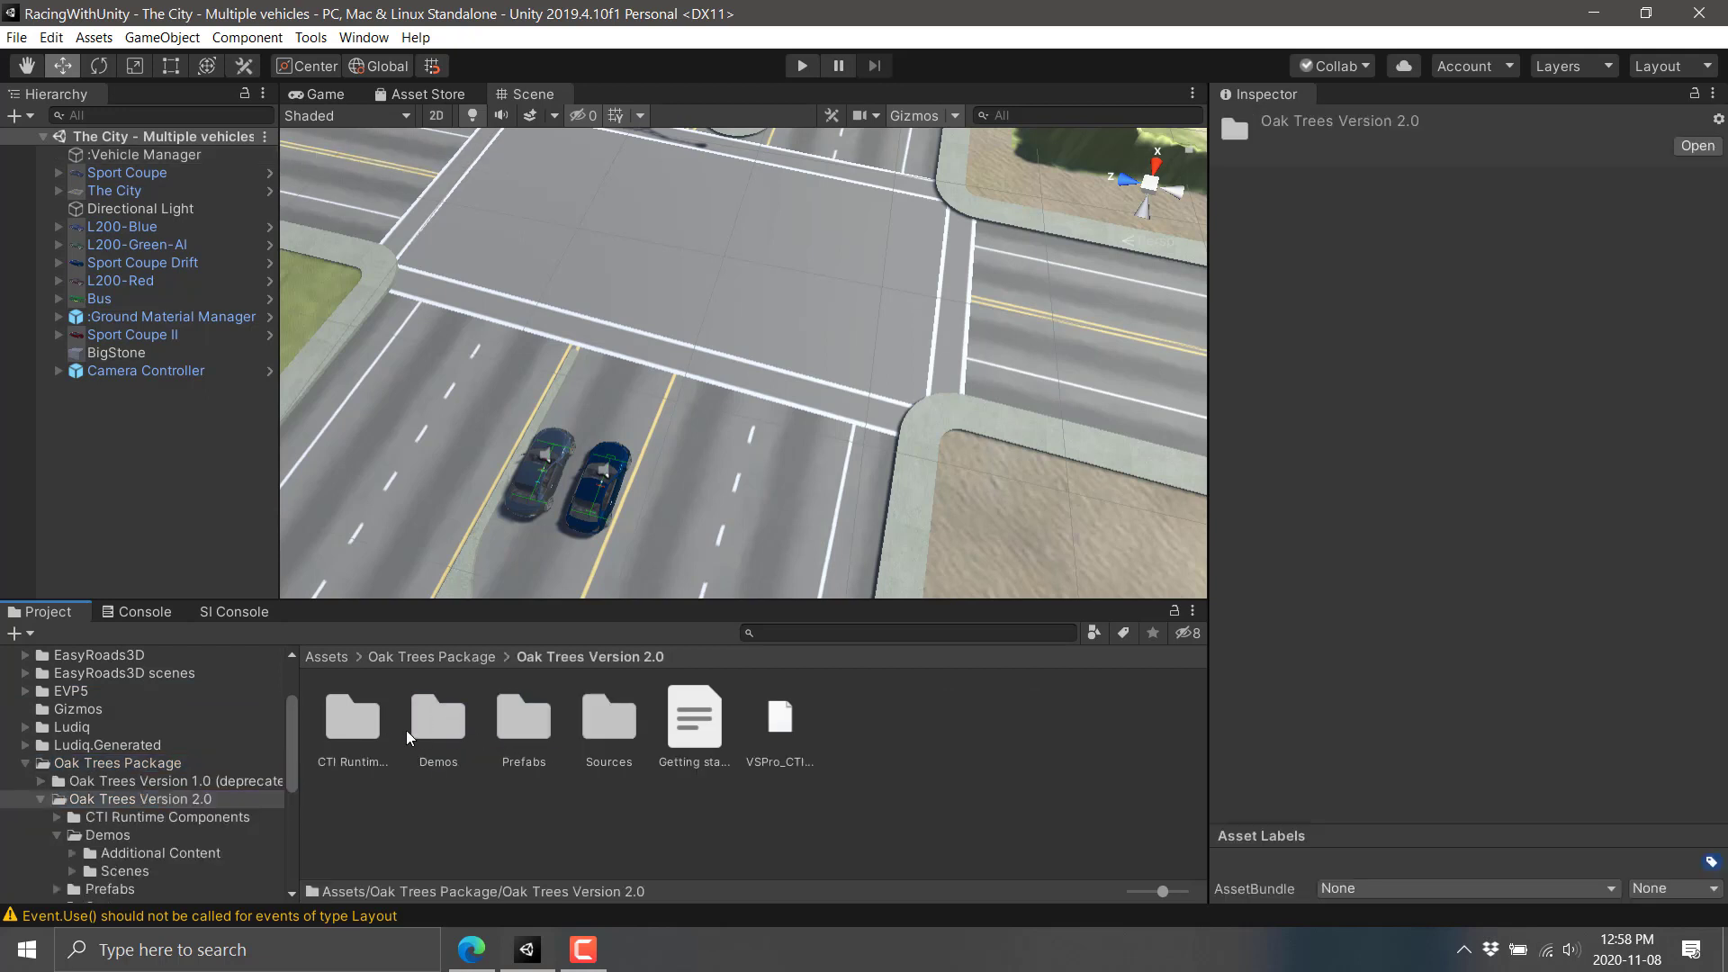
double_click(533, 722)
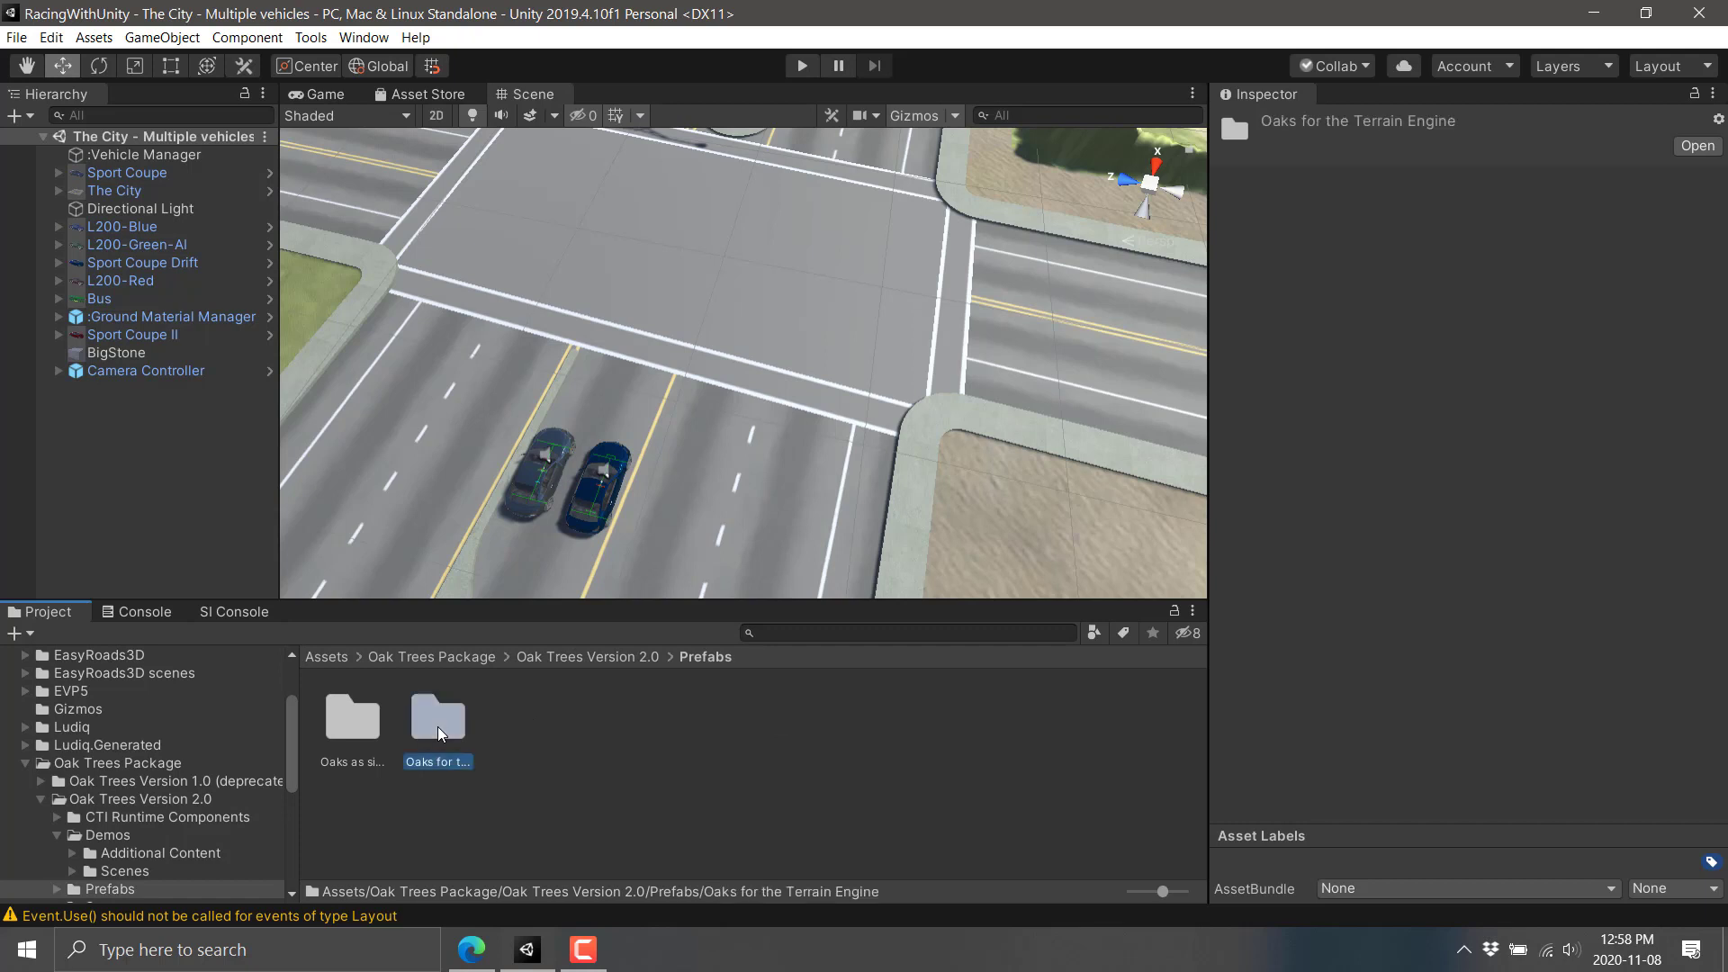
Place PF_Oak_wide, two PF_Oak_small, PF_Oak_big and PF_Oak_medium prefabs near the road junction.
double_click(369, 721)
left_click_drag(756, 731, 758, 306)
left_click_drag(819, 515, 891, 311, "alt")
left_click_drag(518, 720, 992, 440)
left_click_drag(926, 541, 445, 482)
left_click_drag(355, 715, 630, 459)
left_click_drag(439, 715, 877, 550)
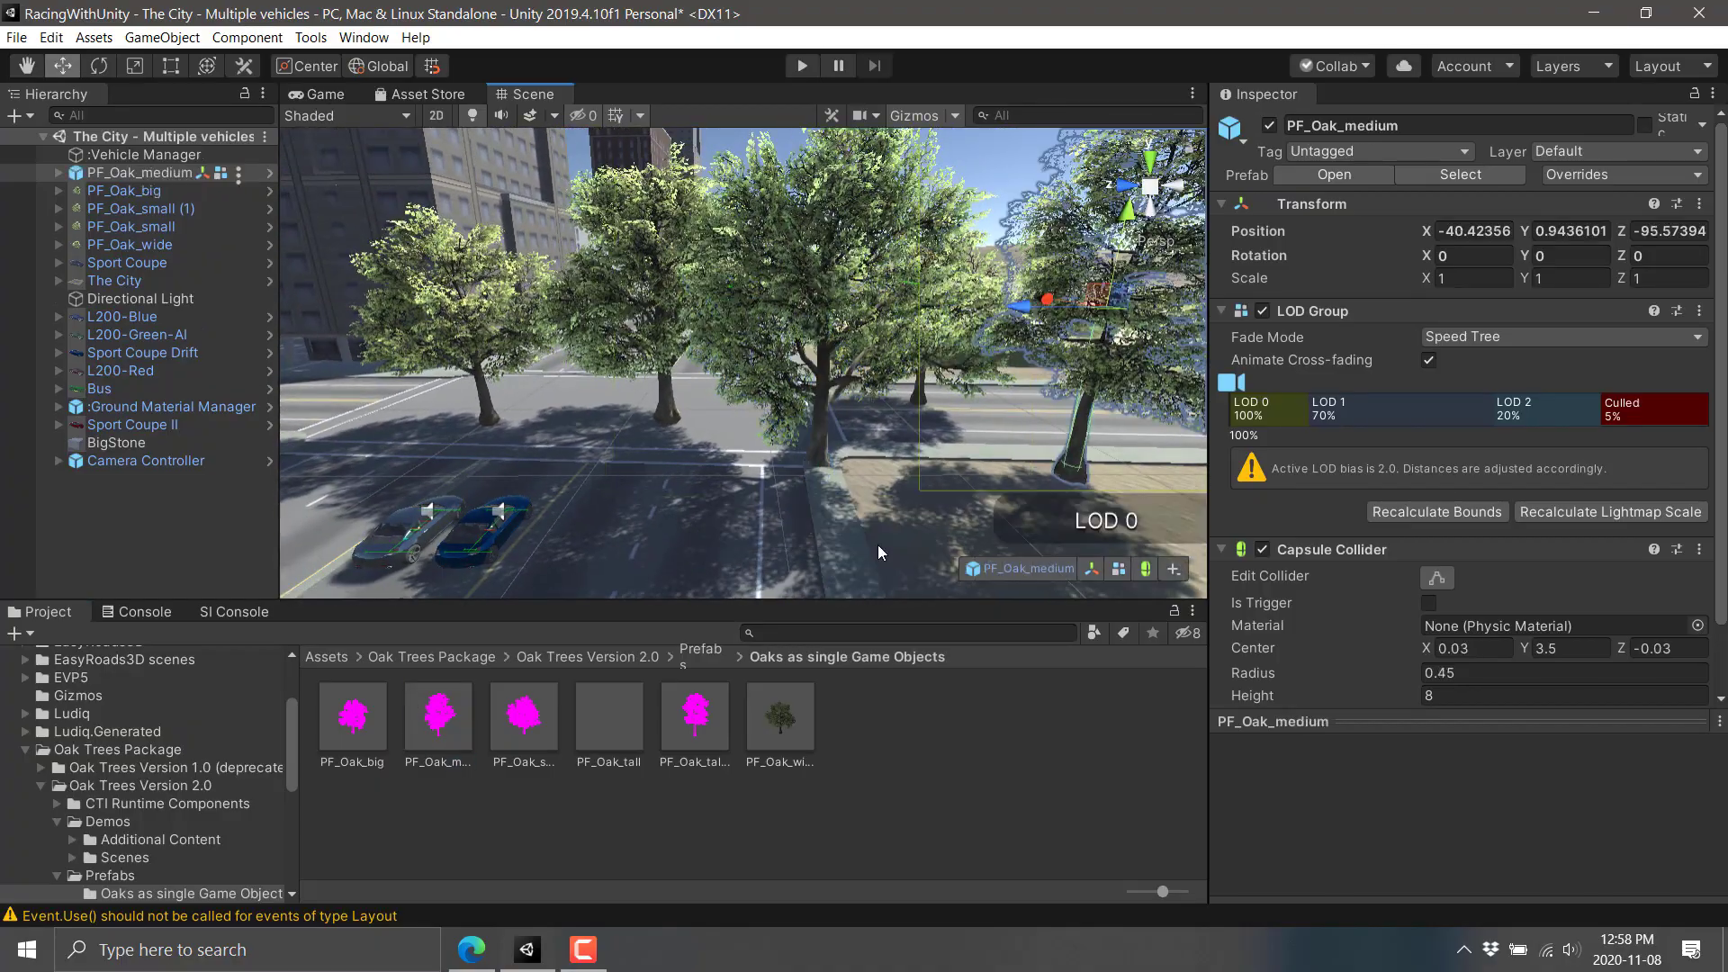
left_click_drag(890, 453, 544, 454, "alt")
scroll(544, 454, "down", 5)
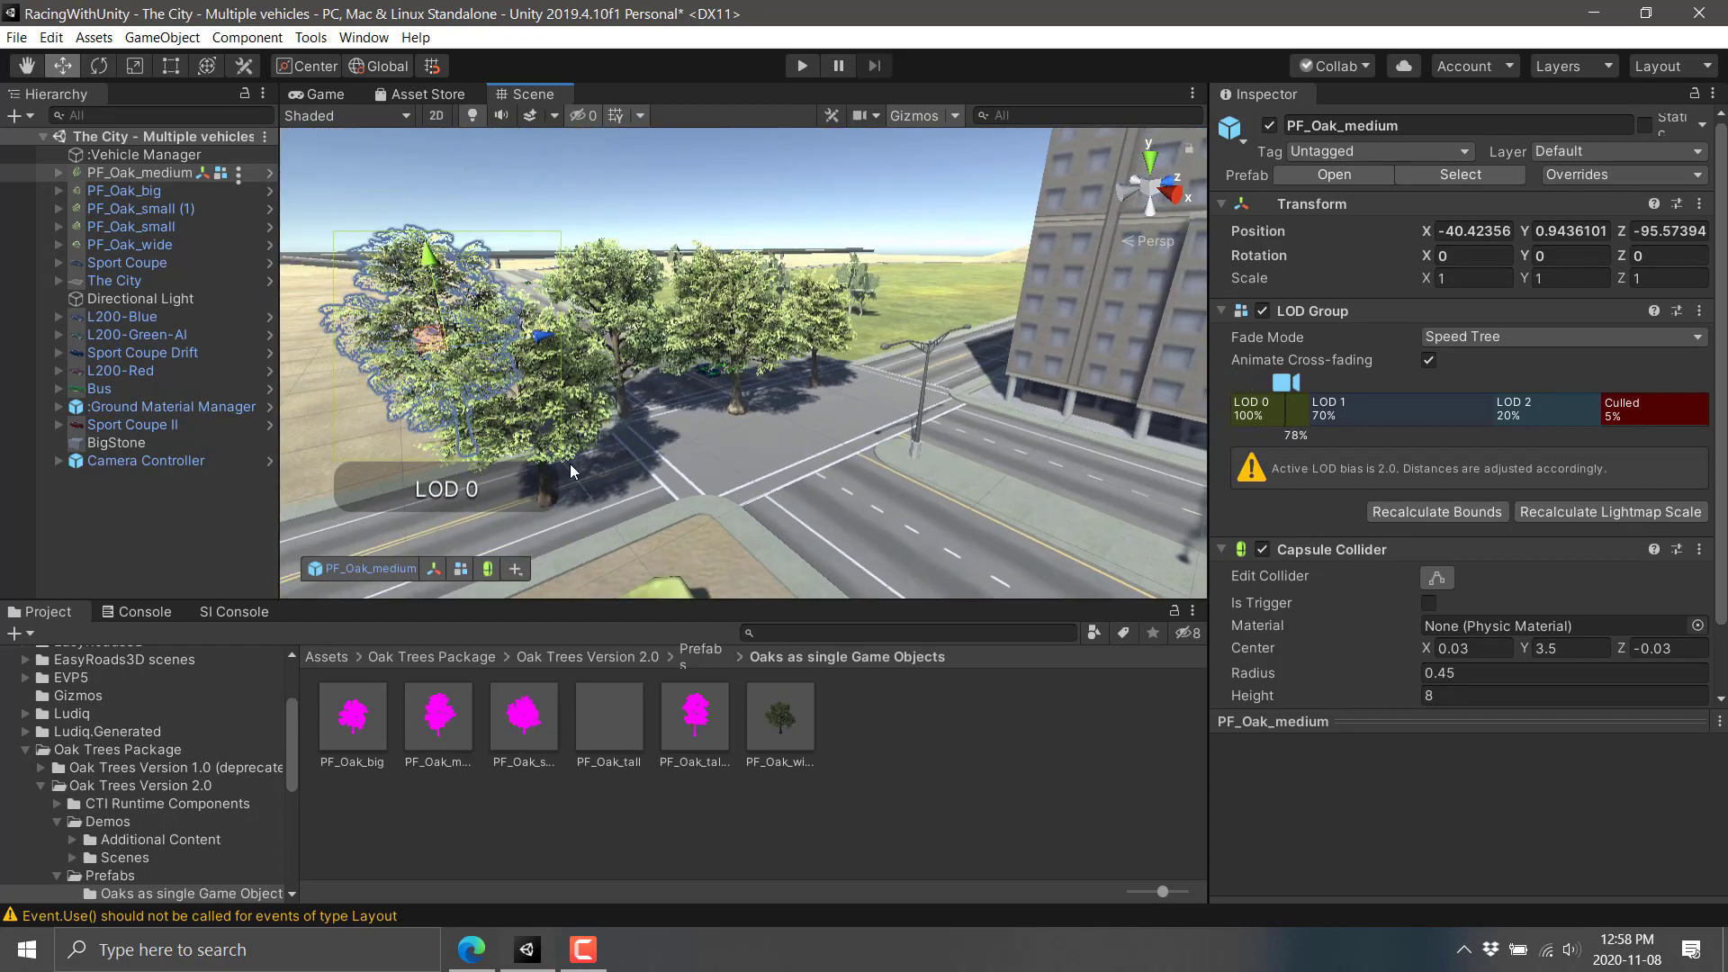
Move the PF_Oak_wide tree along its Z axis and look around the junction.
left_click(696, 349)
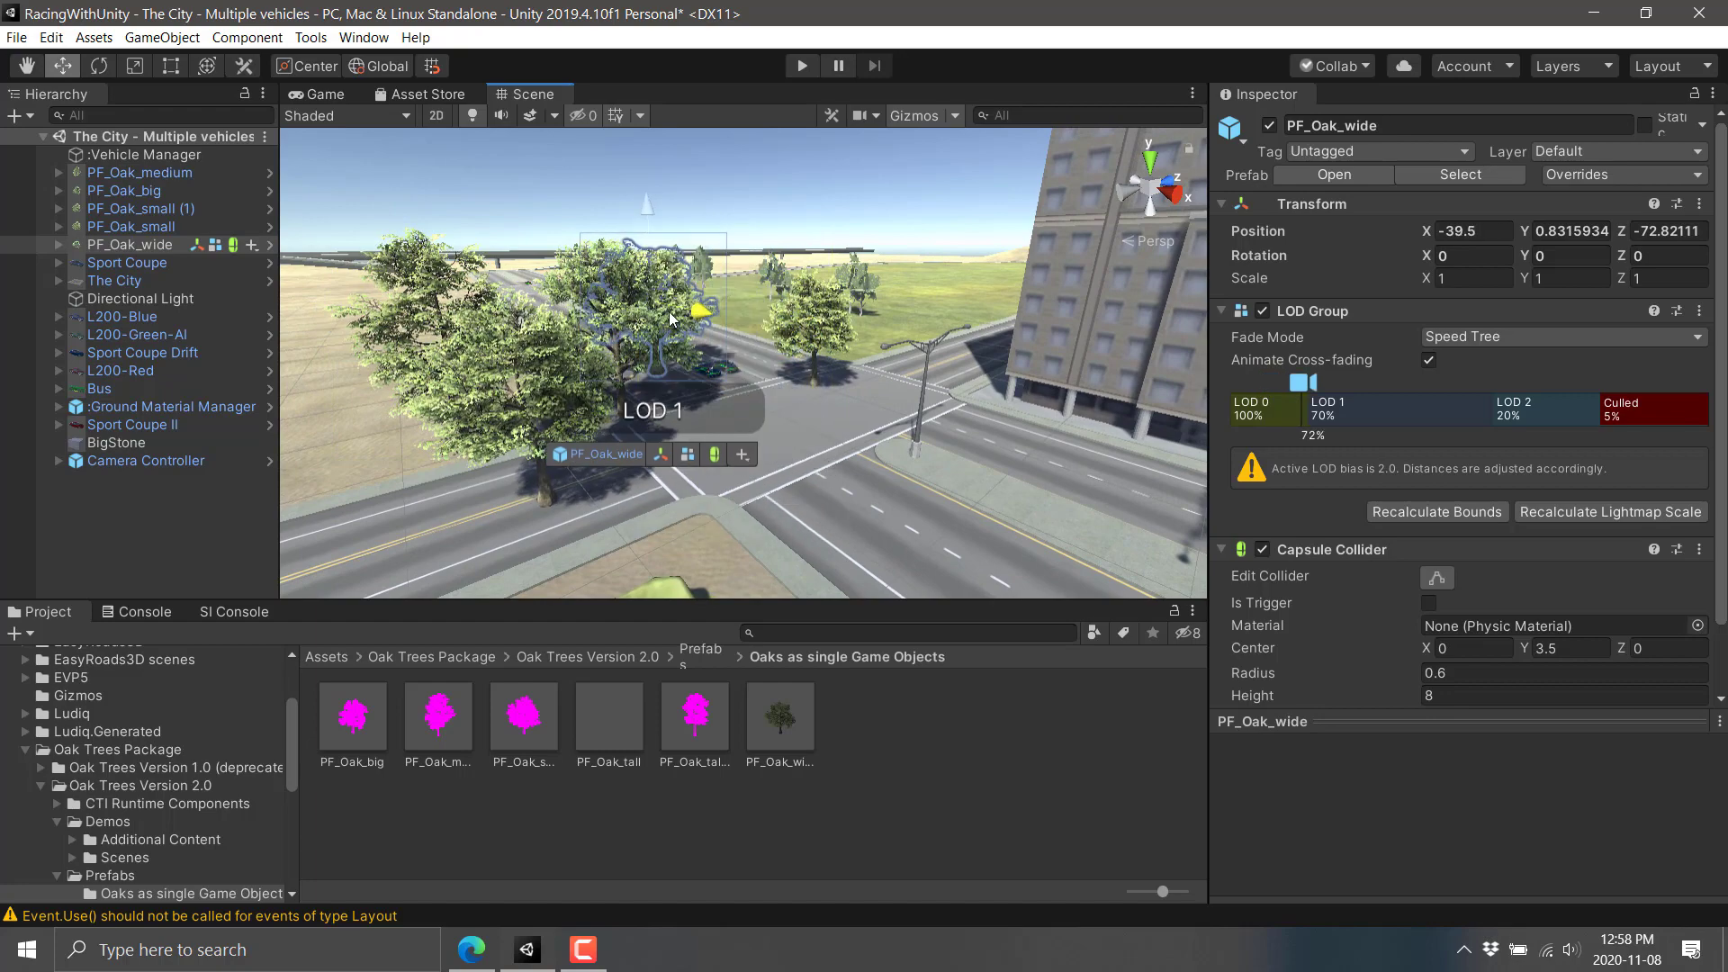
left_click_drag(690, 288, 556, 343)
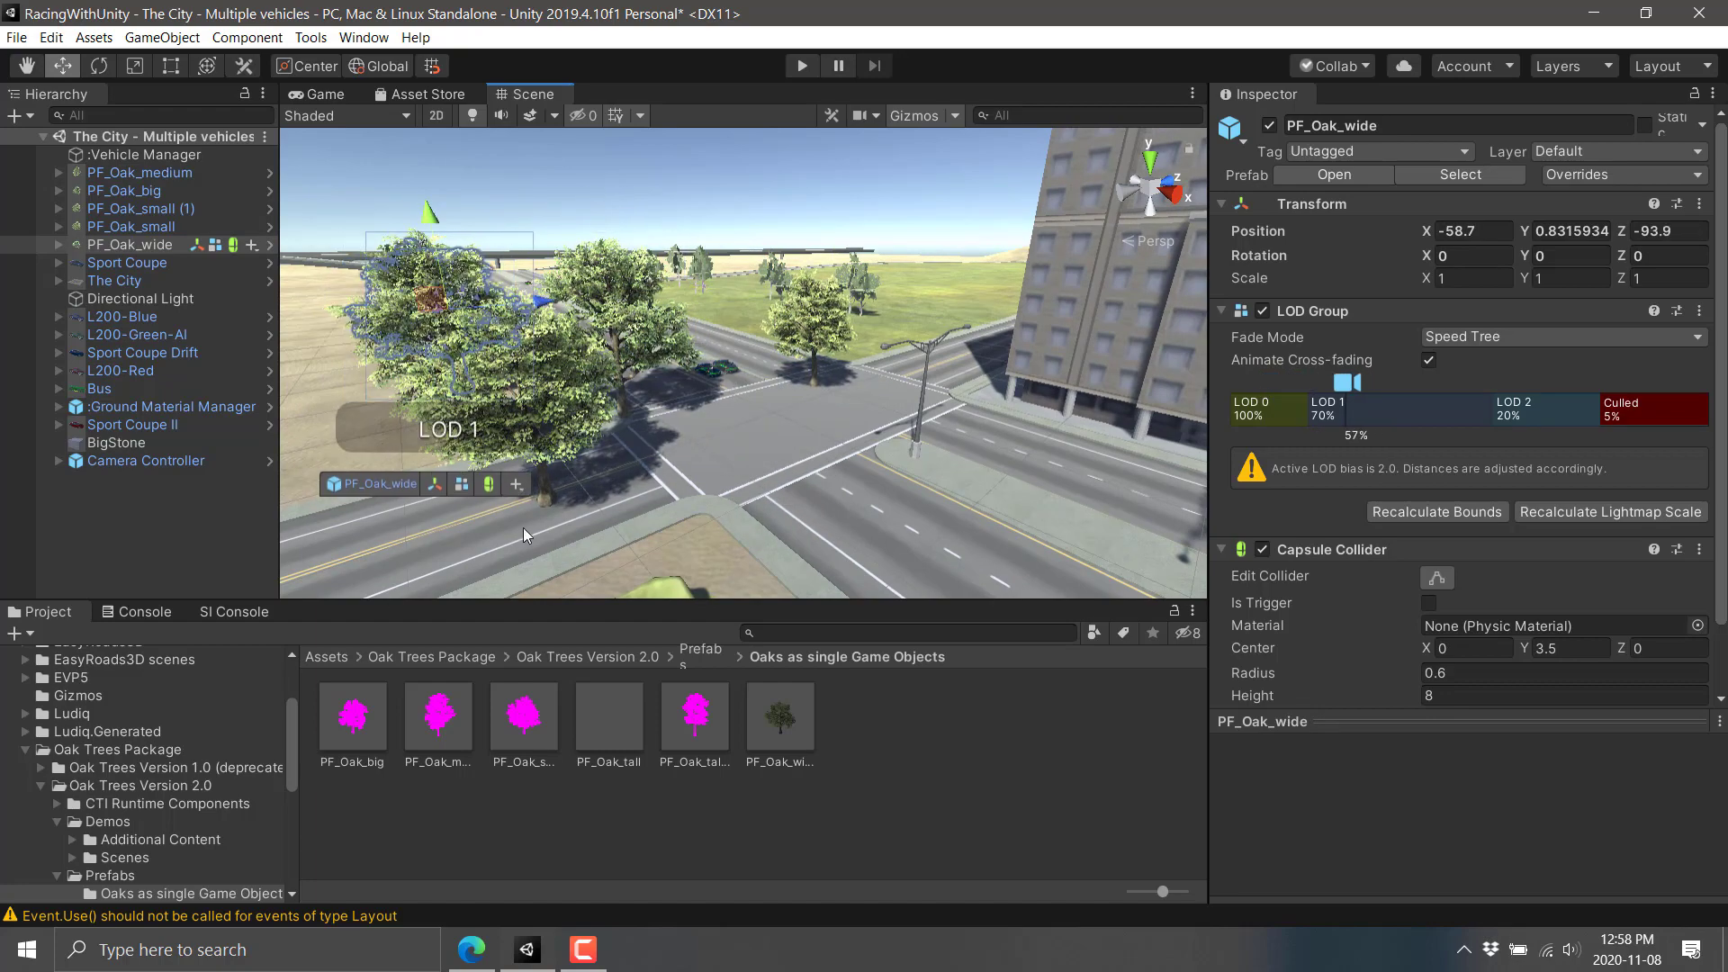
right_click_drag(779, 375, 856, 504)
right_click_drag(353, 413, 514, 294)
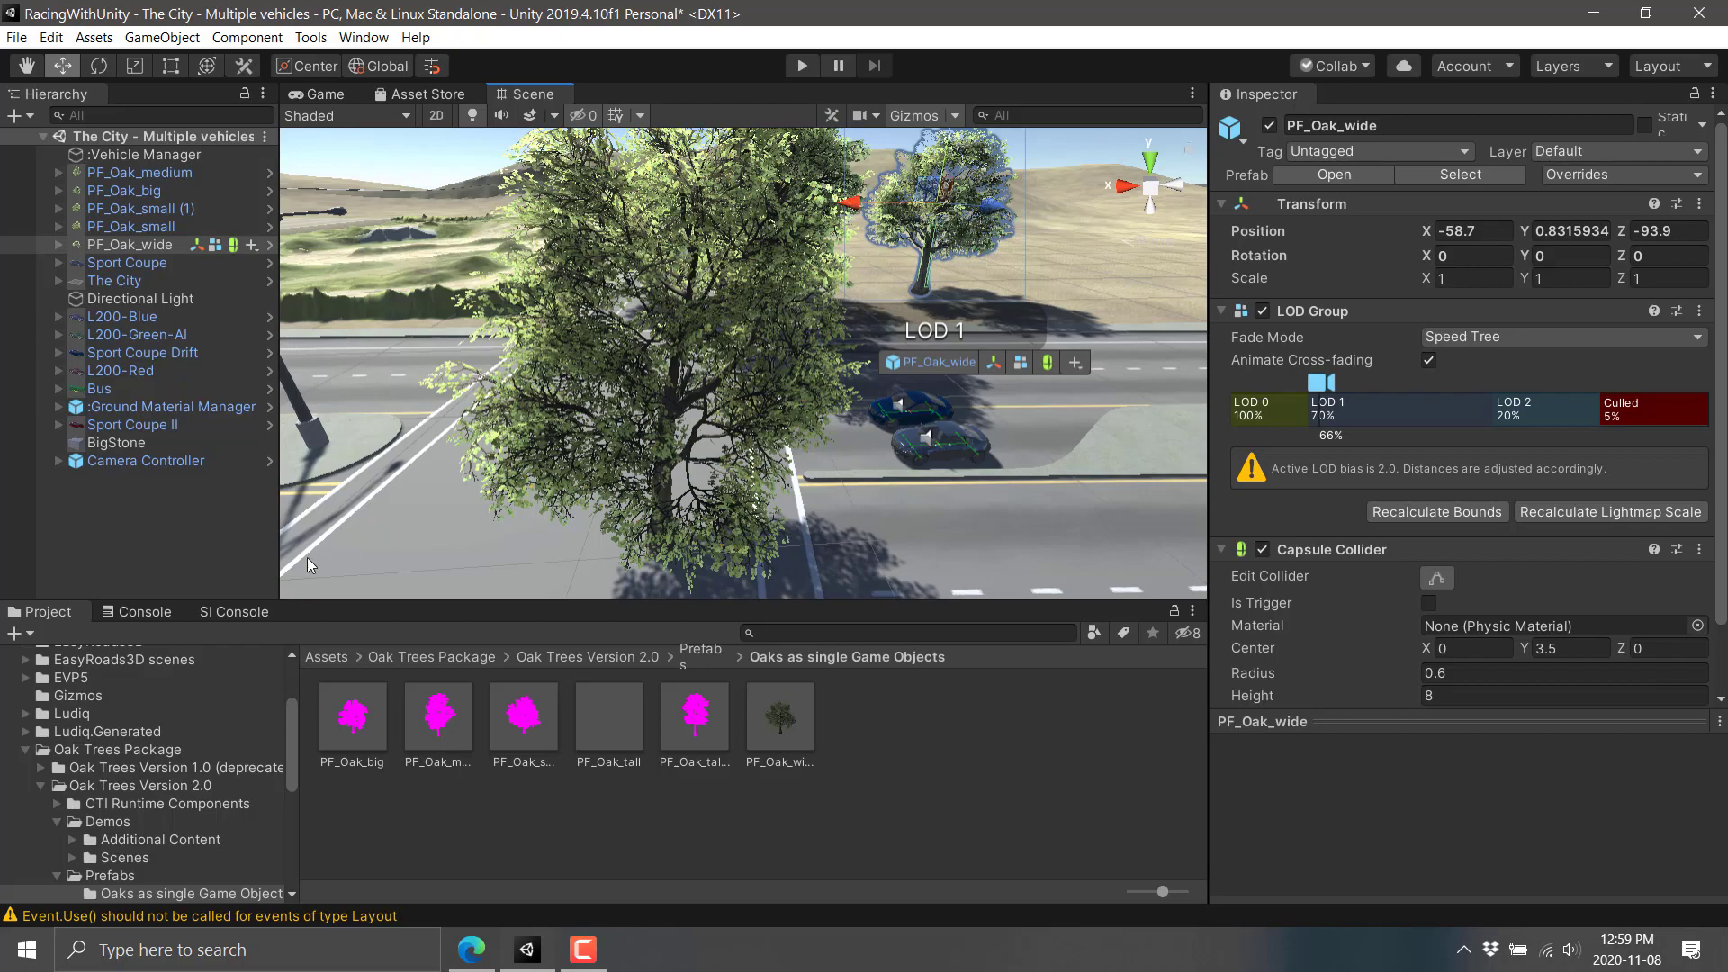
right_click_drag(288, 459, 938, 408)
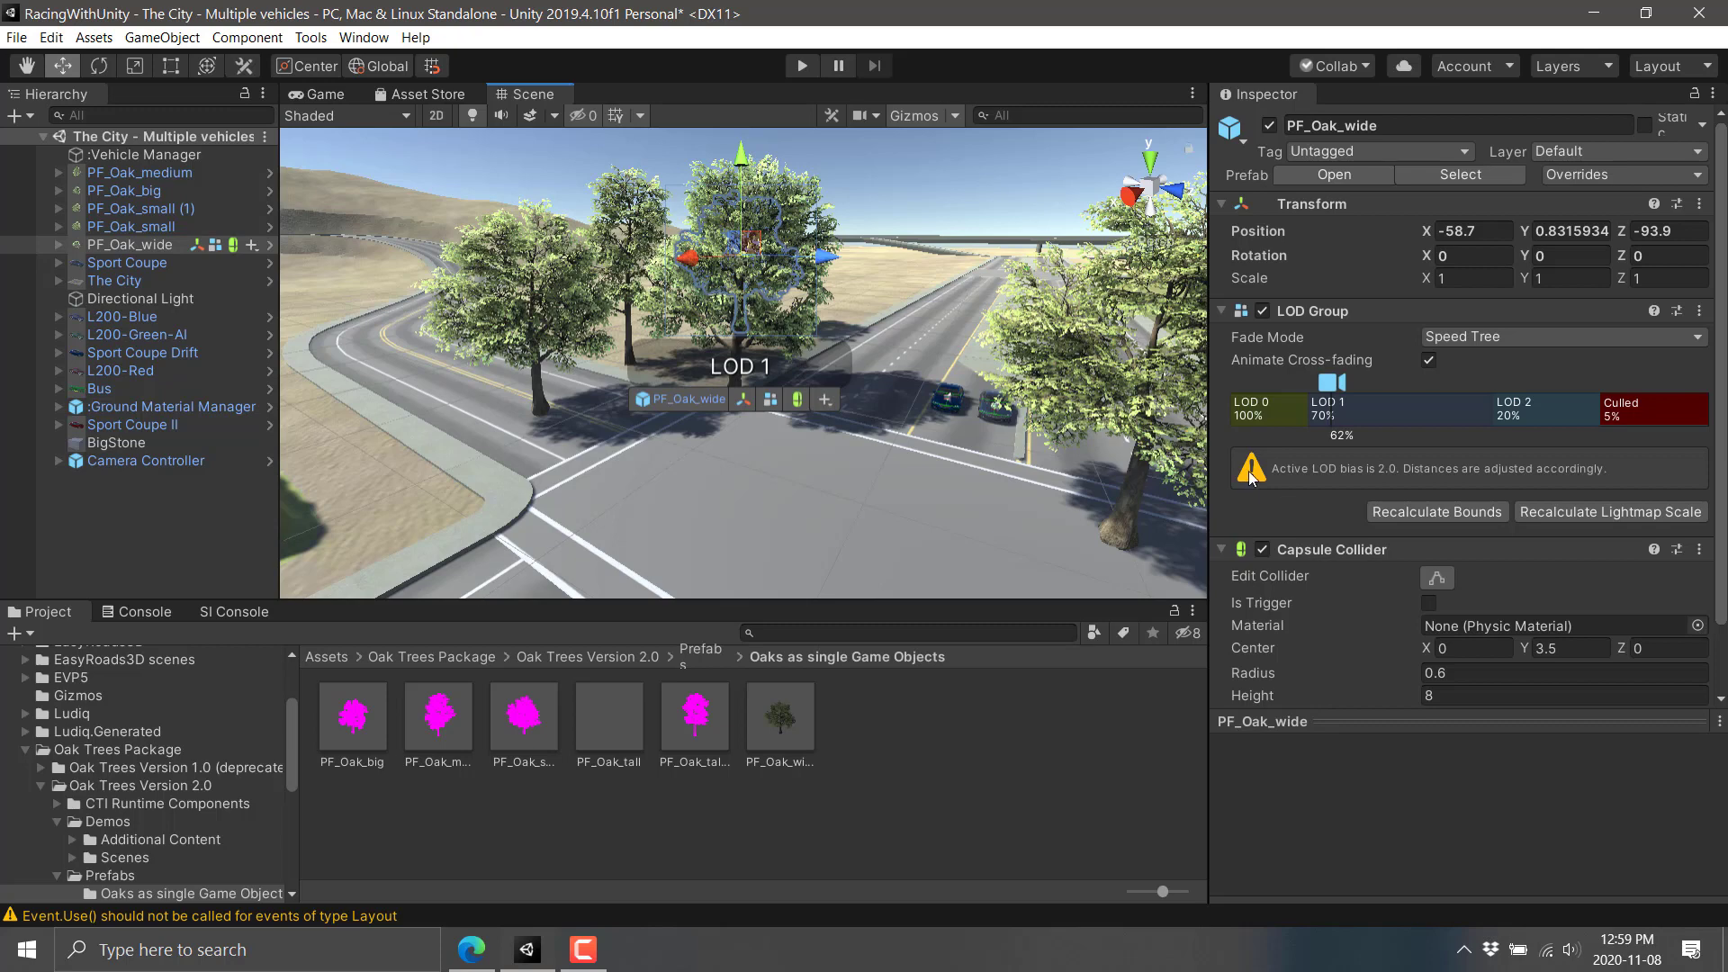
Browse the UniStorm Scenes folder, checking Mobile Example, Playable Standard Demo and Standard Demo.
right_click(815, 376)
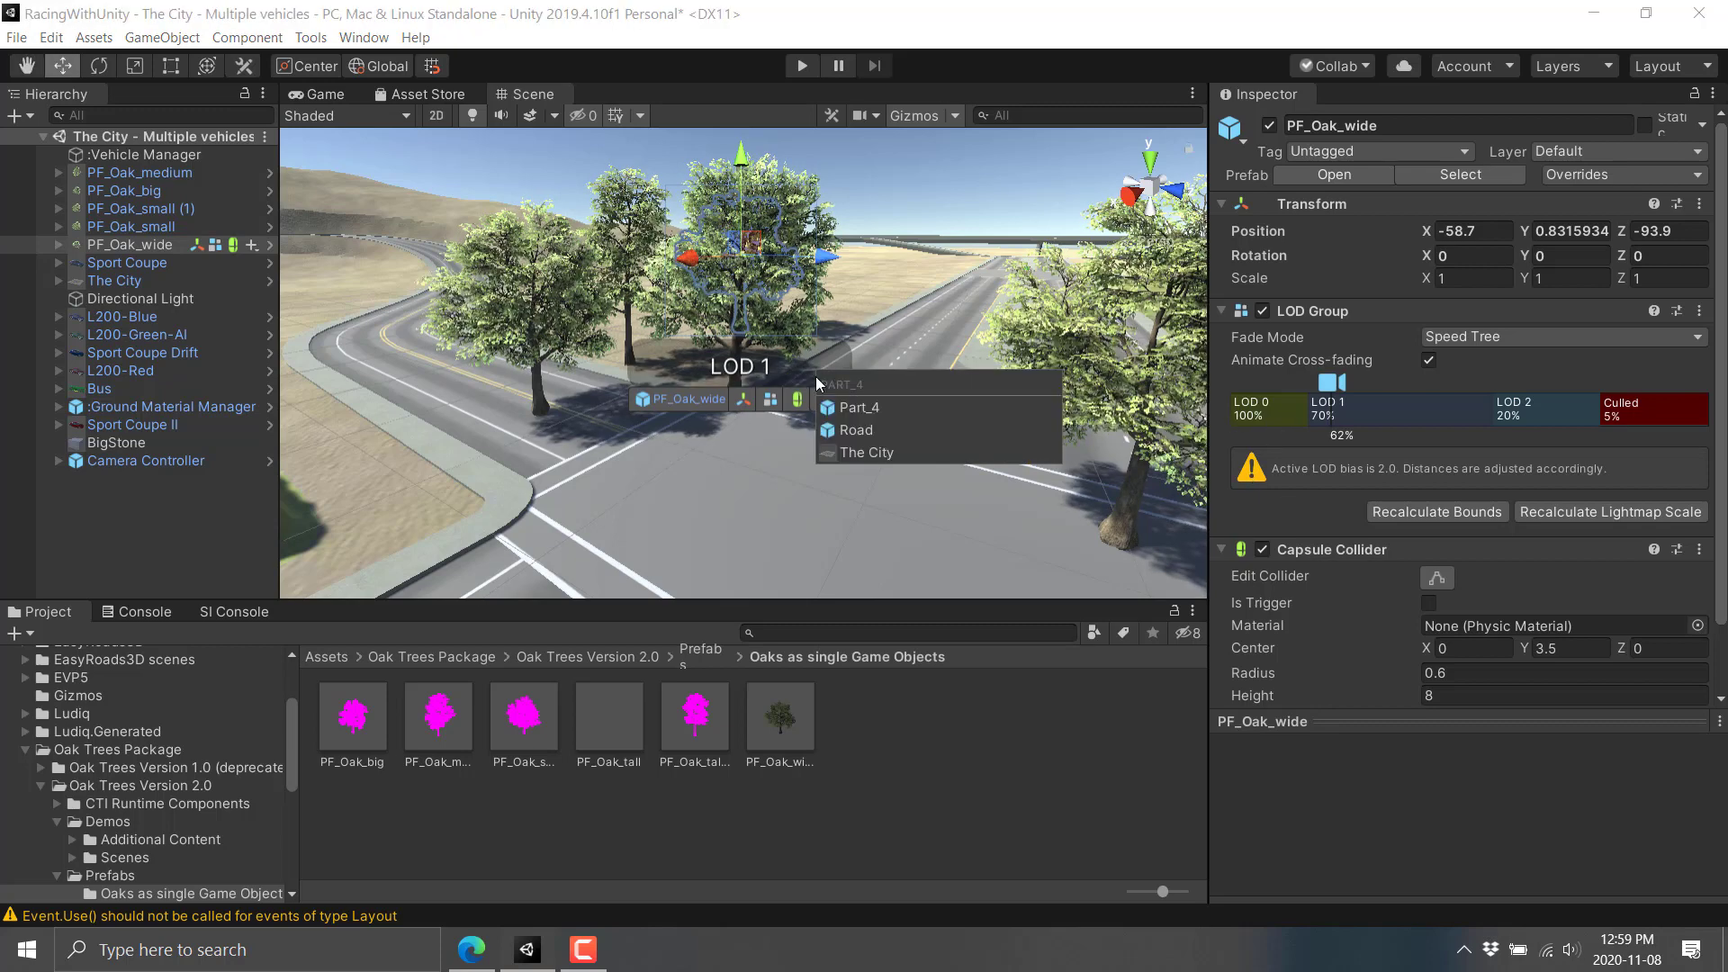
left_click(30, 754)
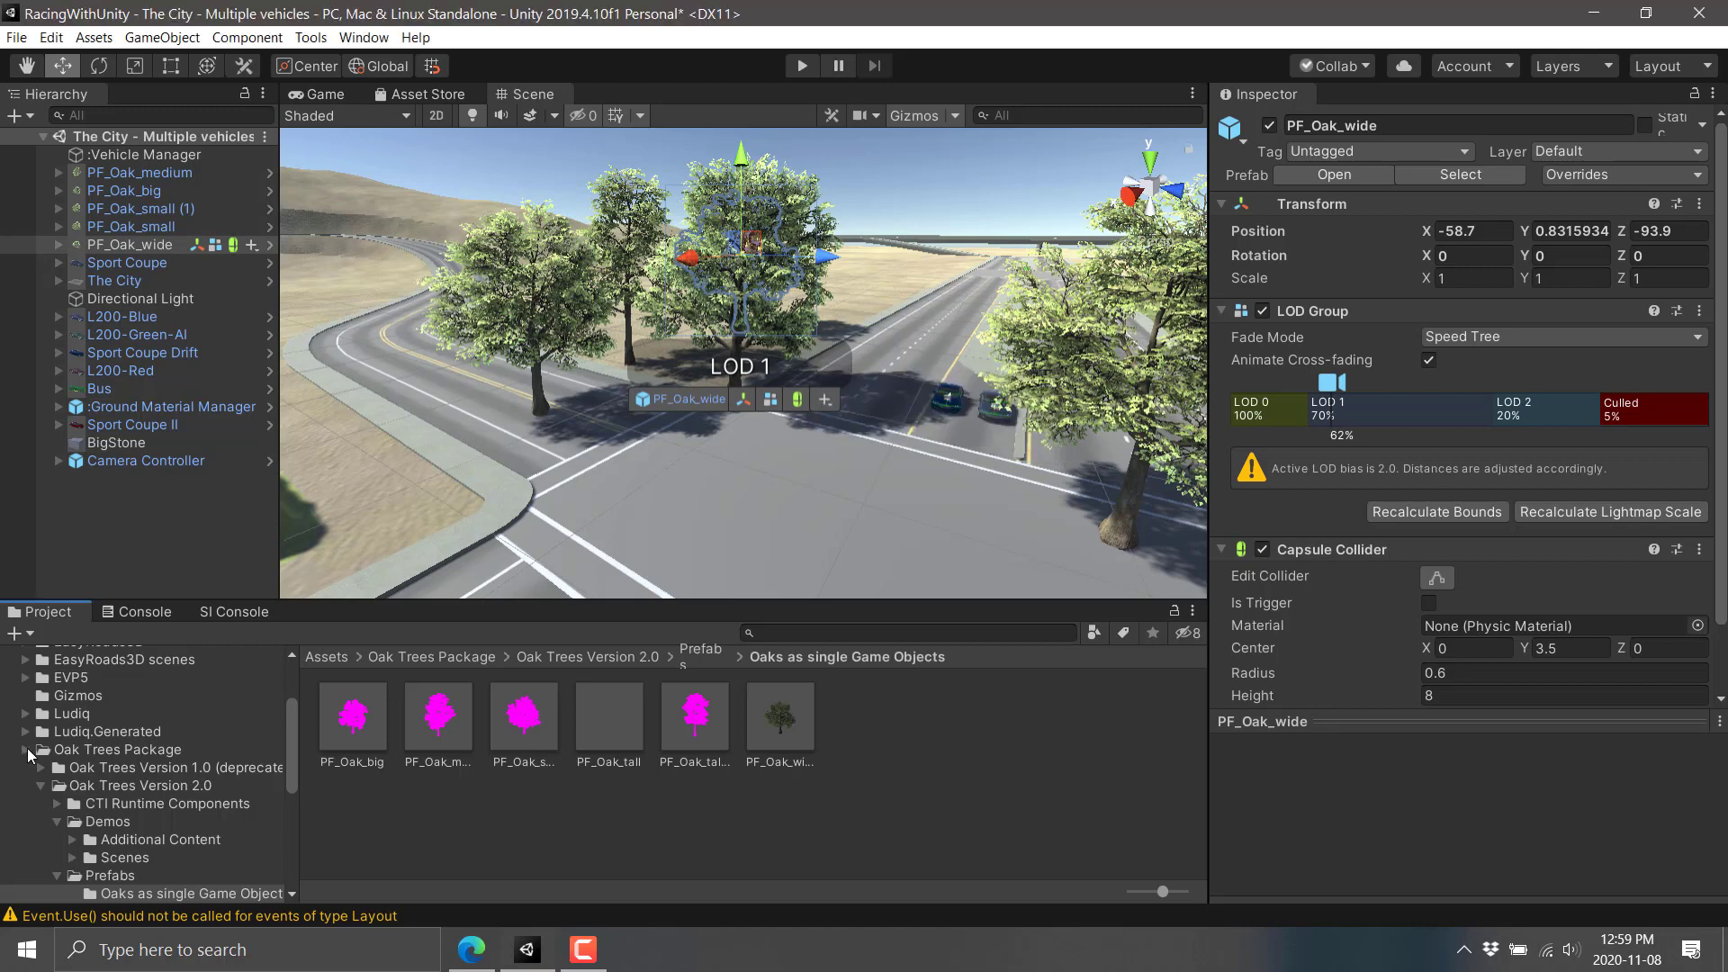
left_click(27, 750)
scroll(189, 781, "down", 3)
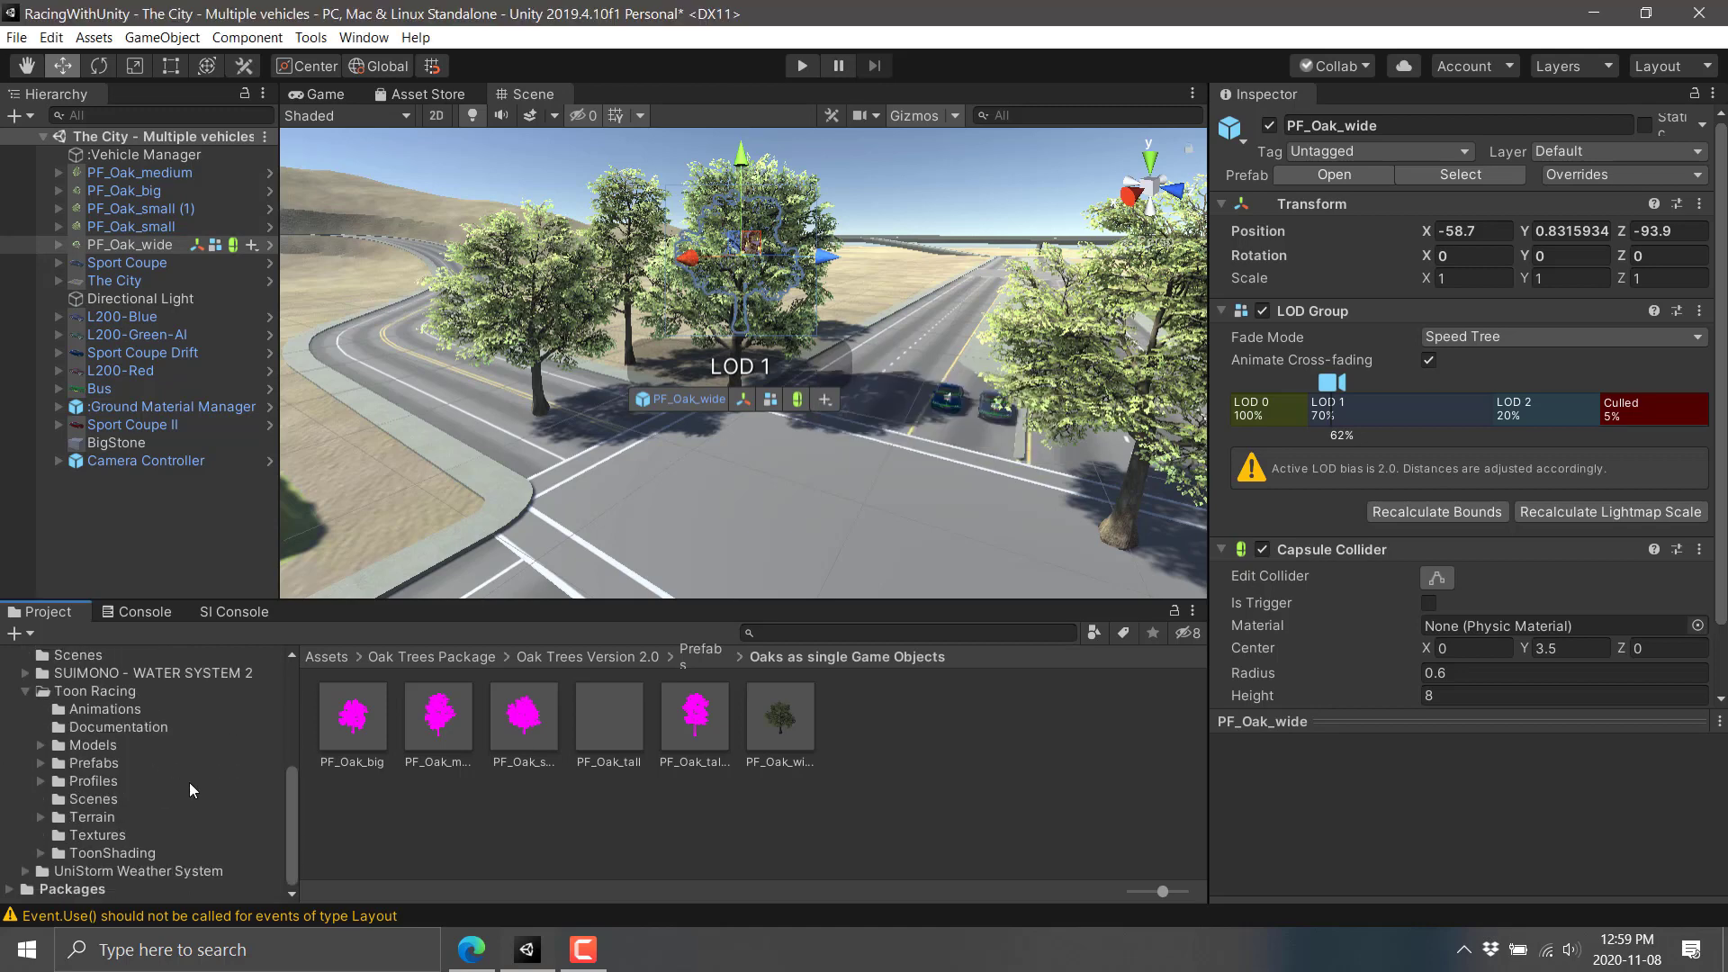
left_click(108, 871)
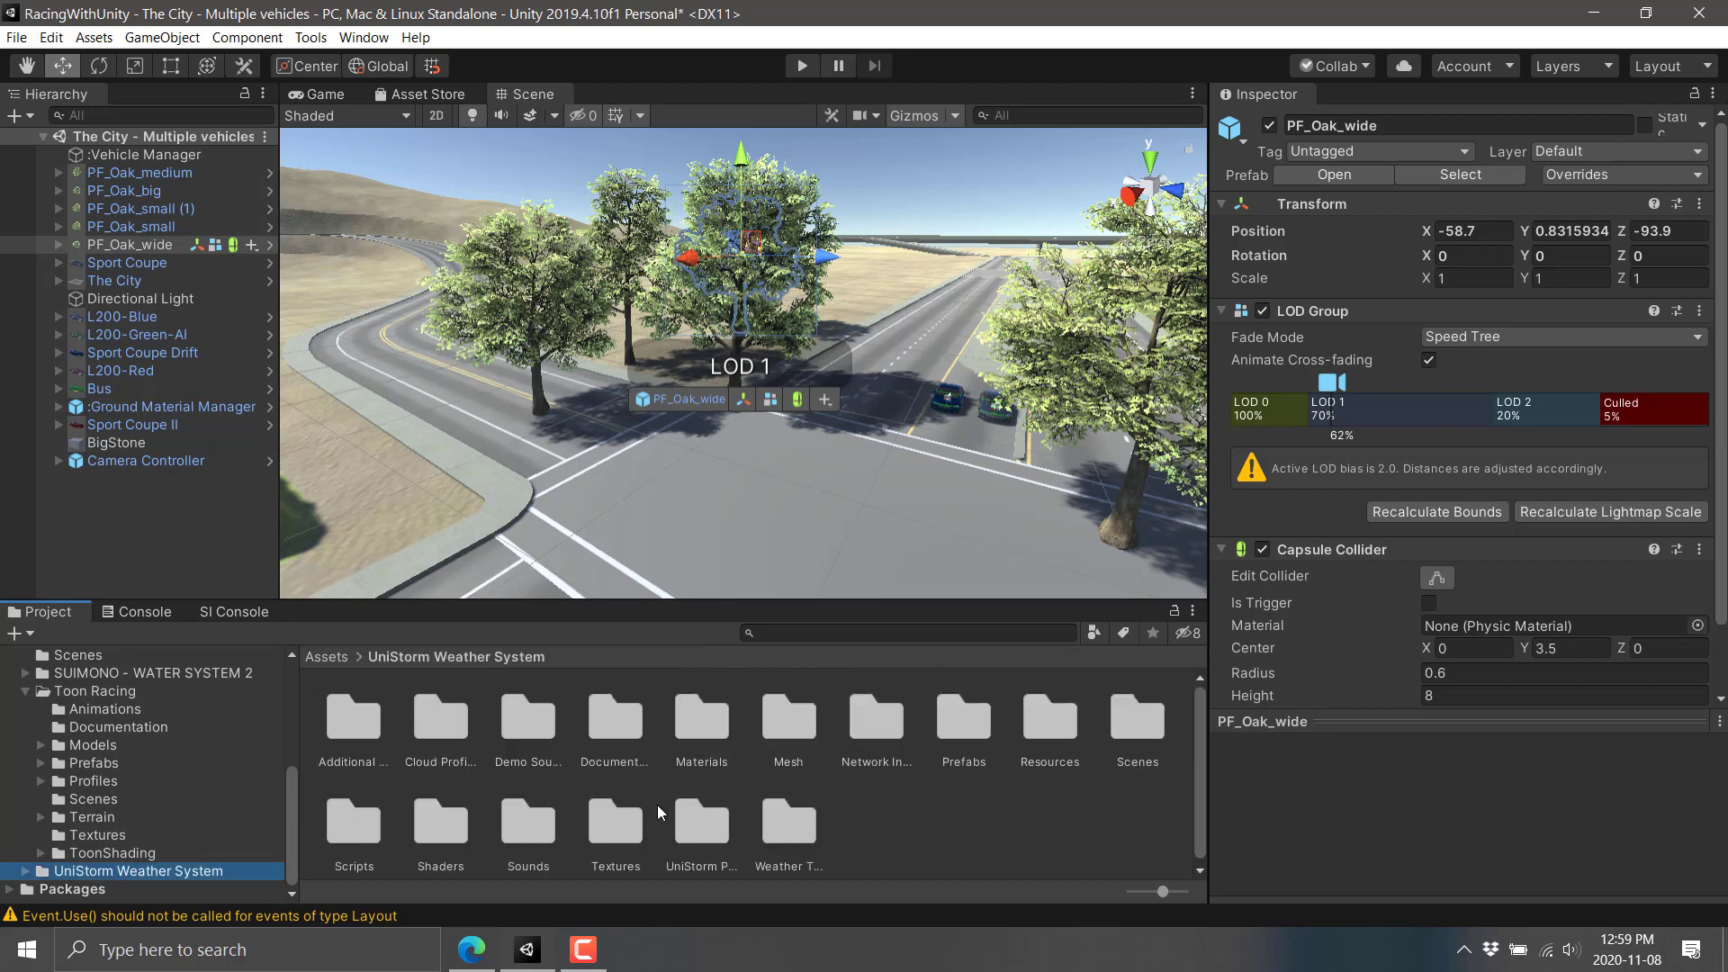
double_click(1124, 740)
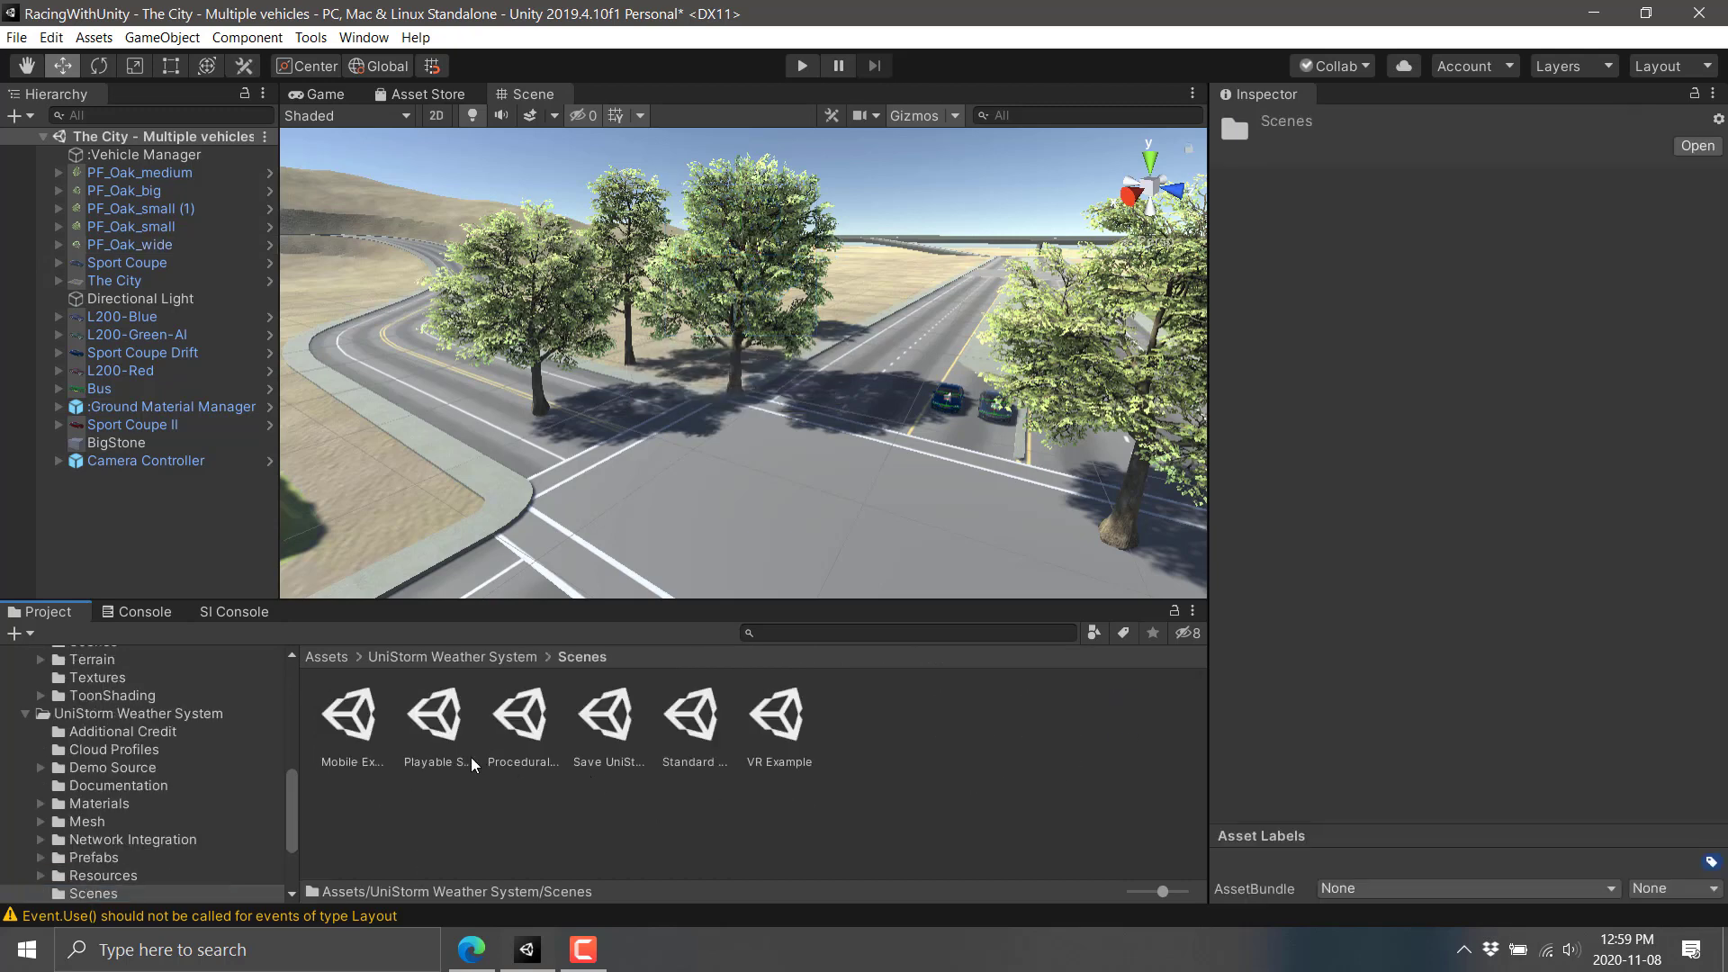
left_click(357, 727)
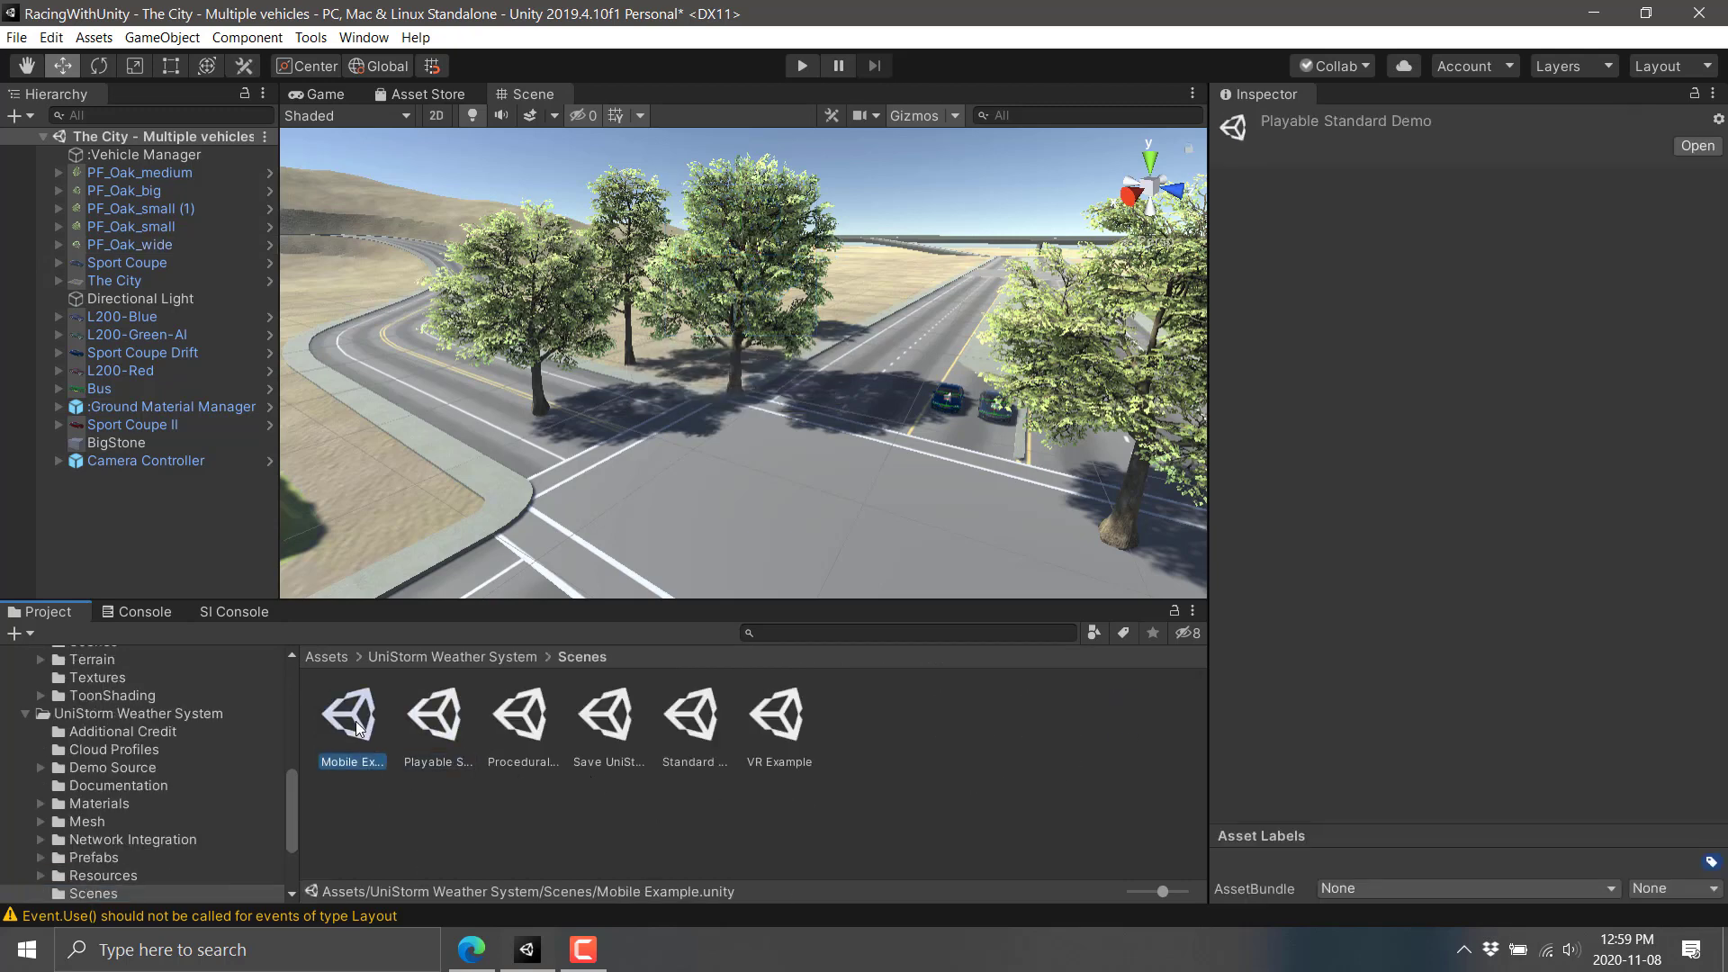
left_click(408, 723)
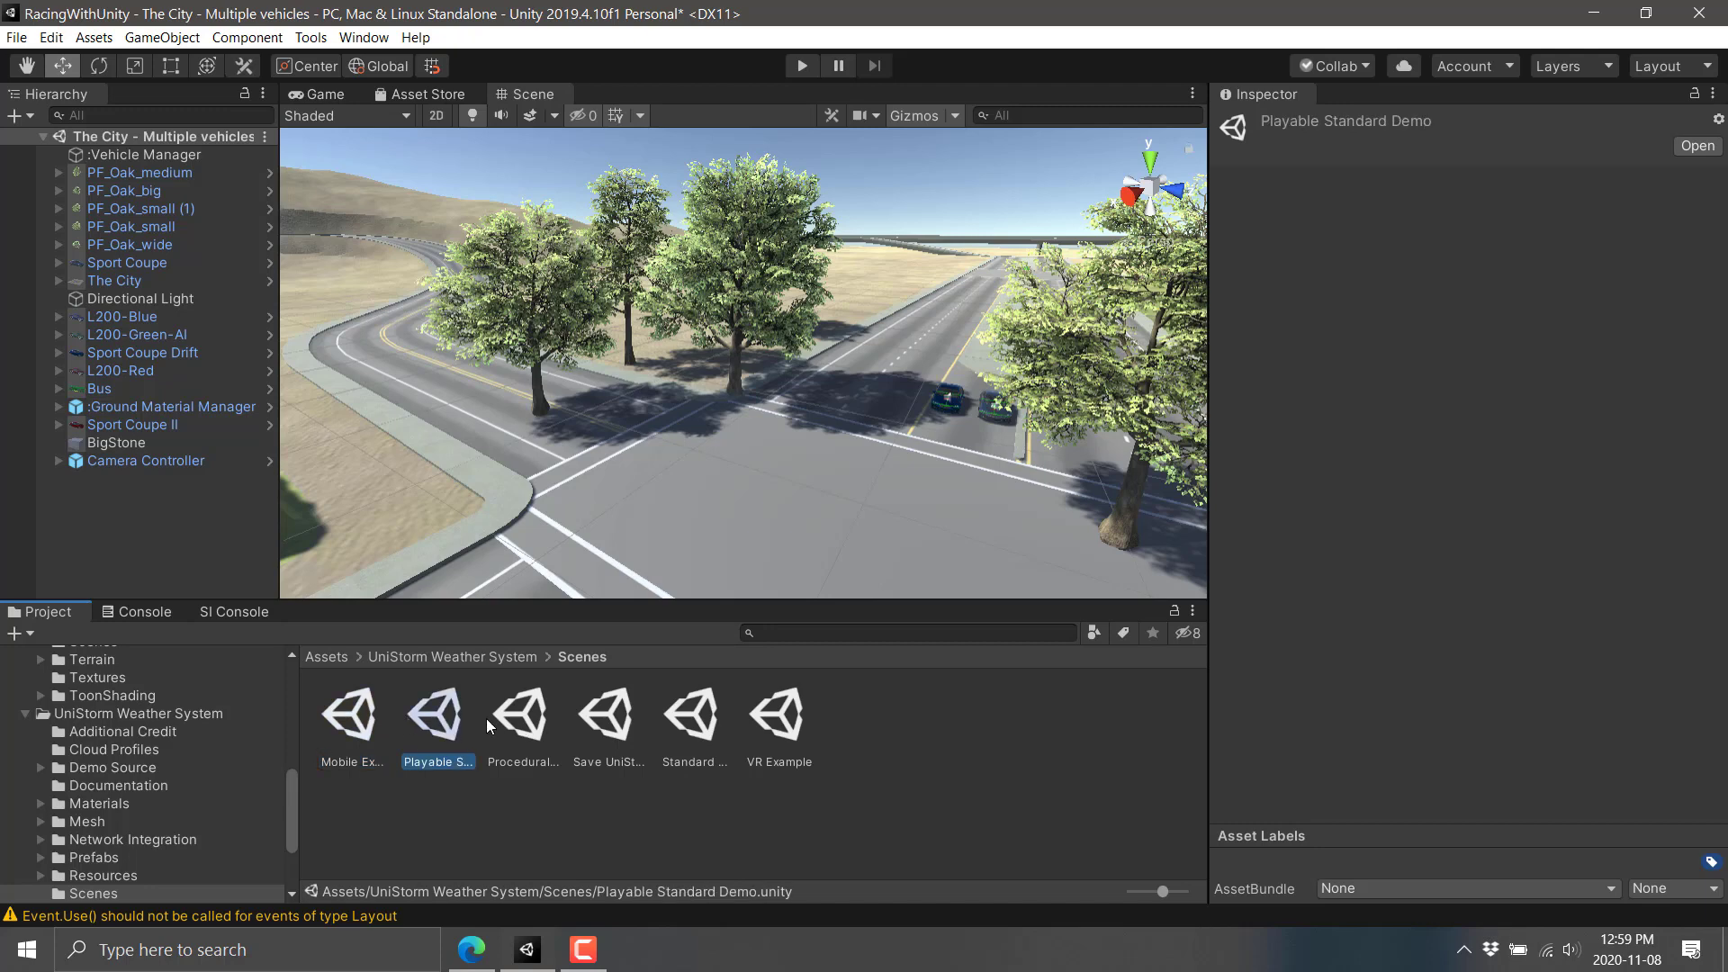
left_click(530, 727)
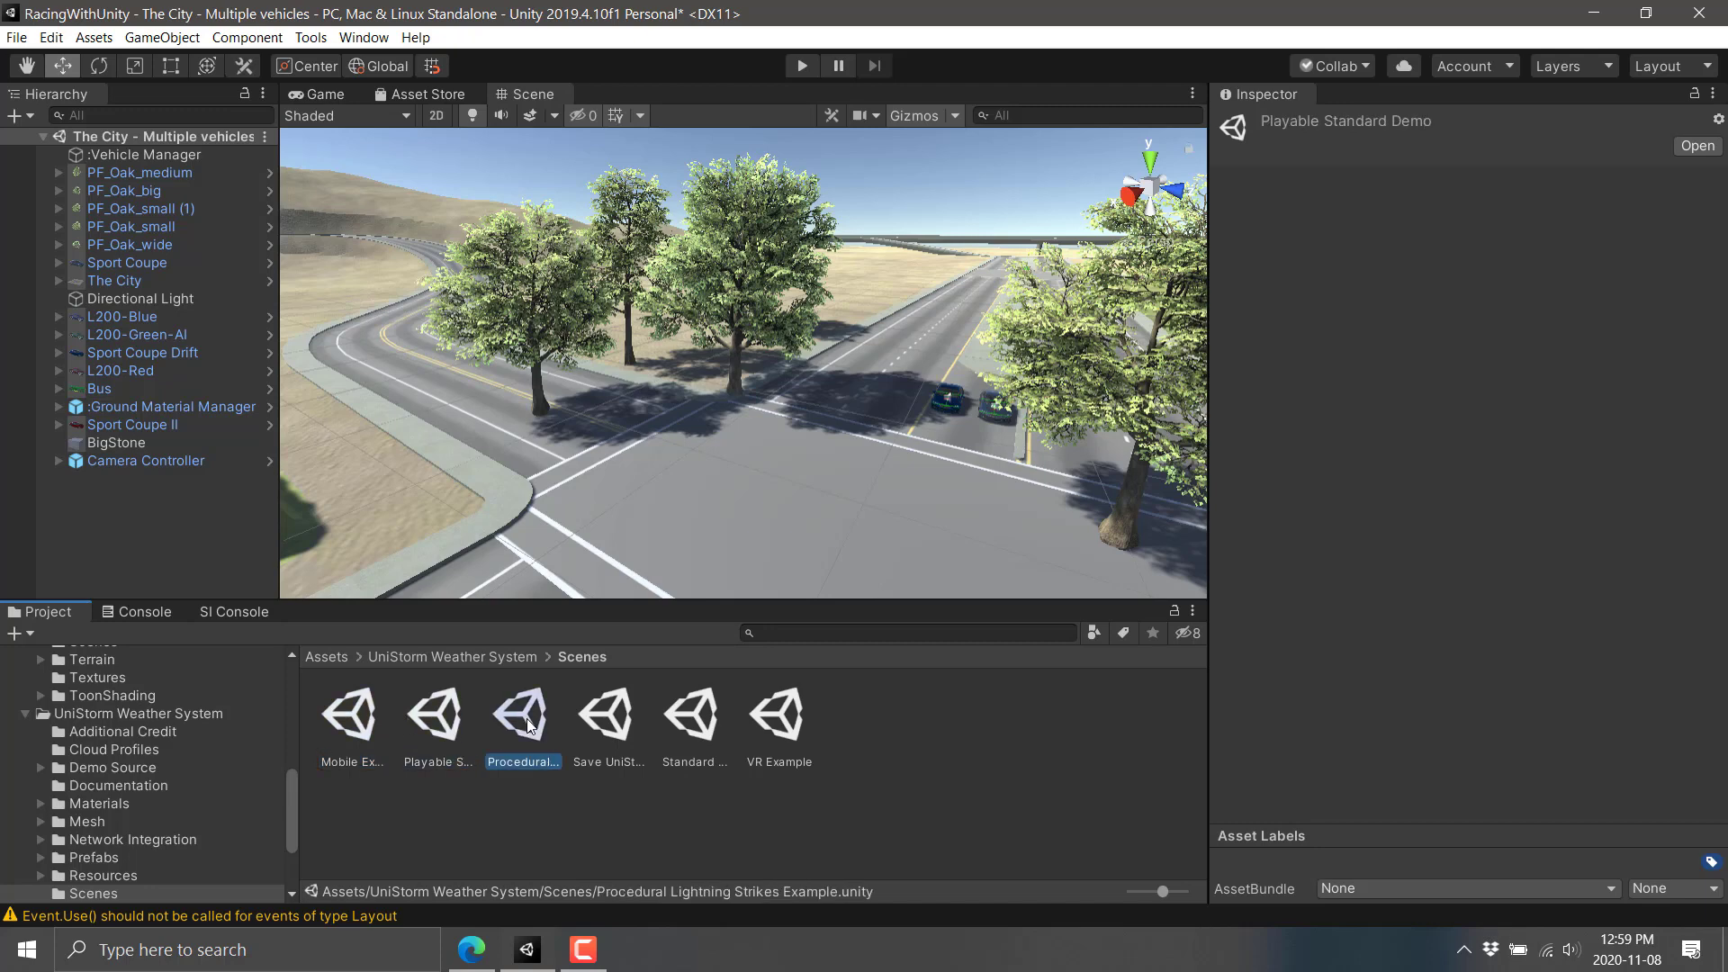
left_click(702, 727)
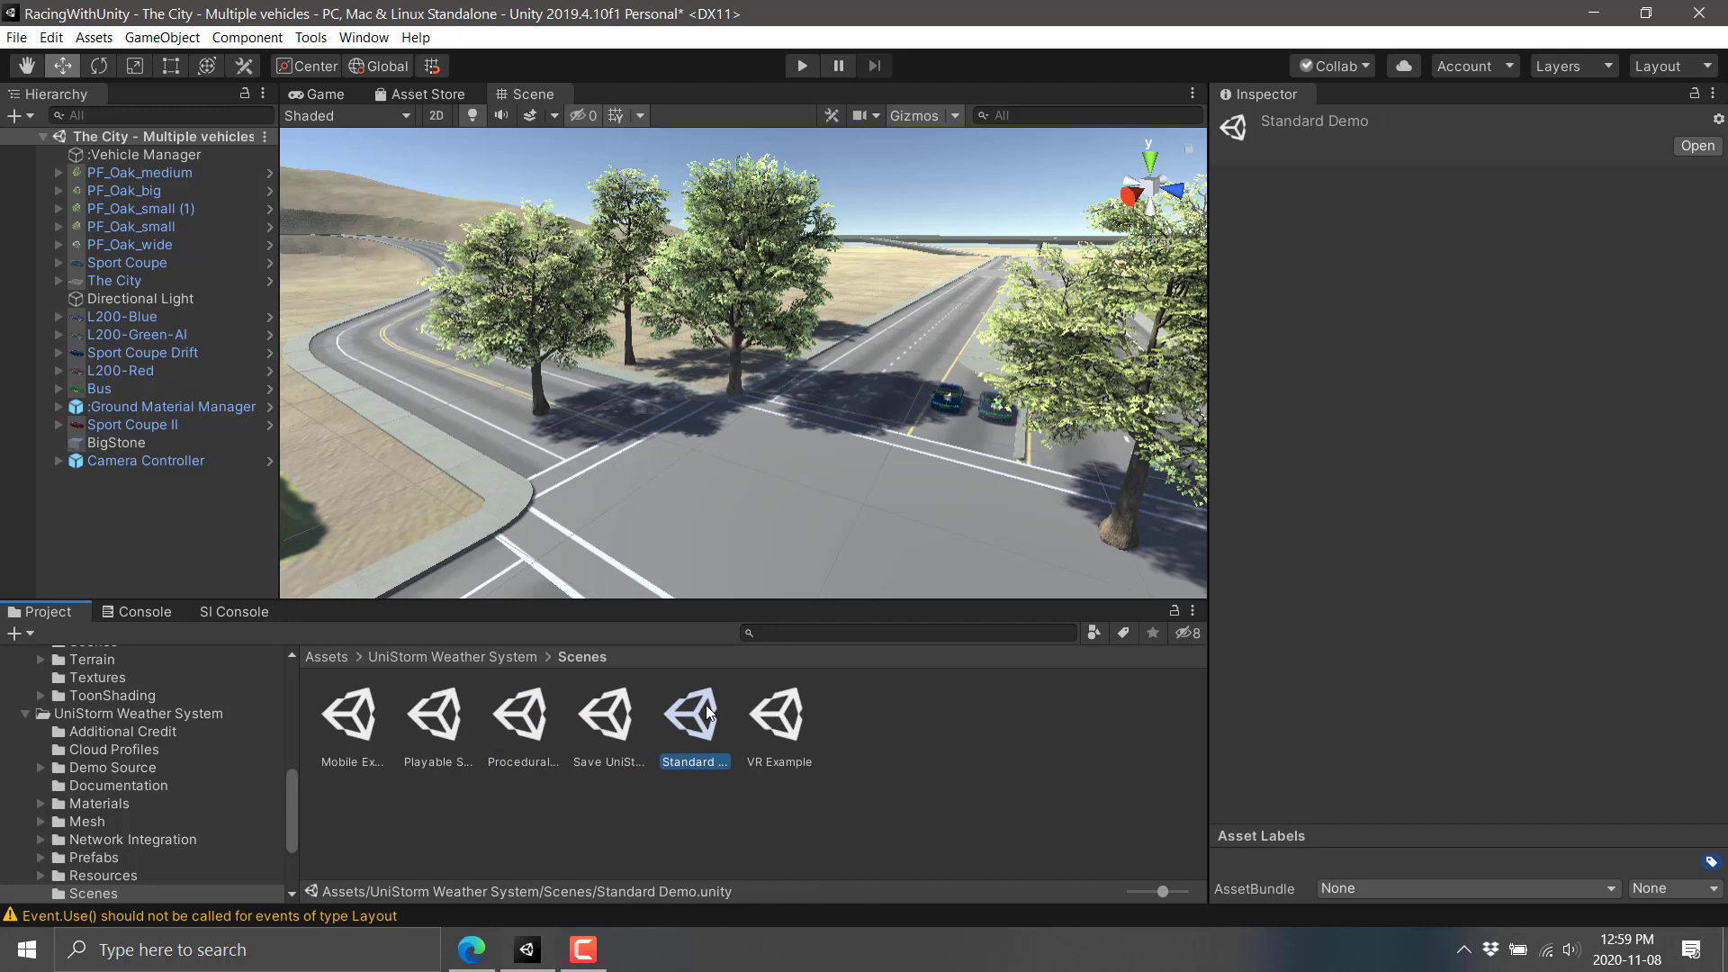
Open Standard Demo without saving the city scene, view its green hills, and enter Play mode.
double_click(708, 713)
left_click(944, 538)
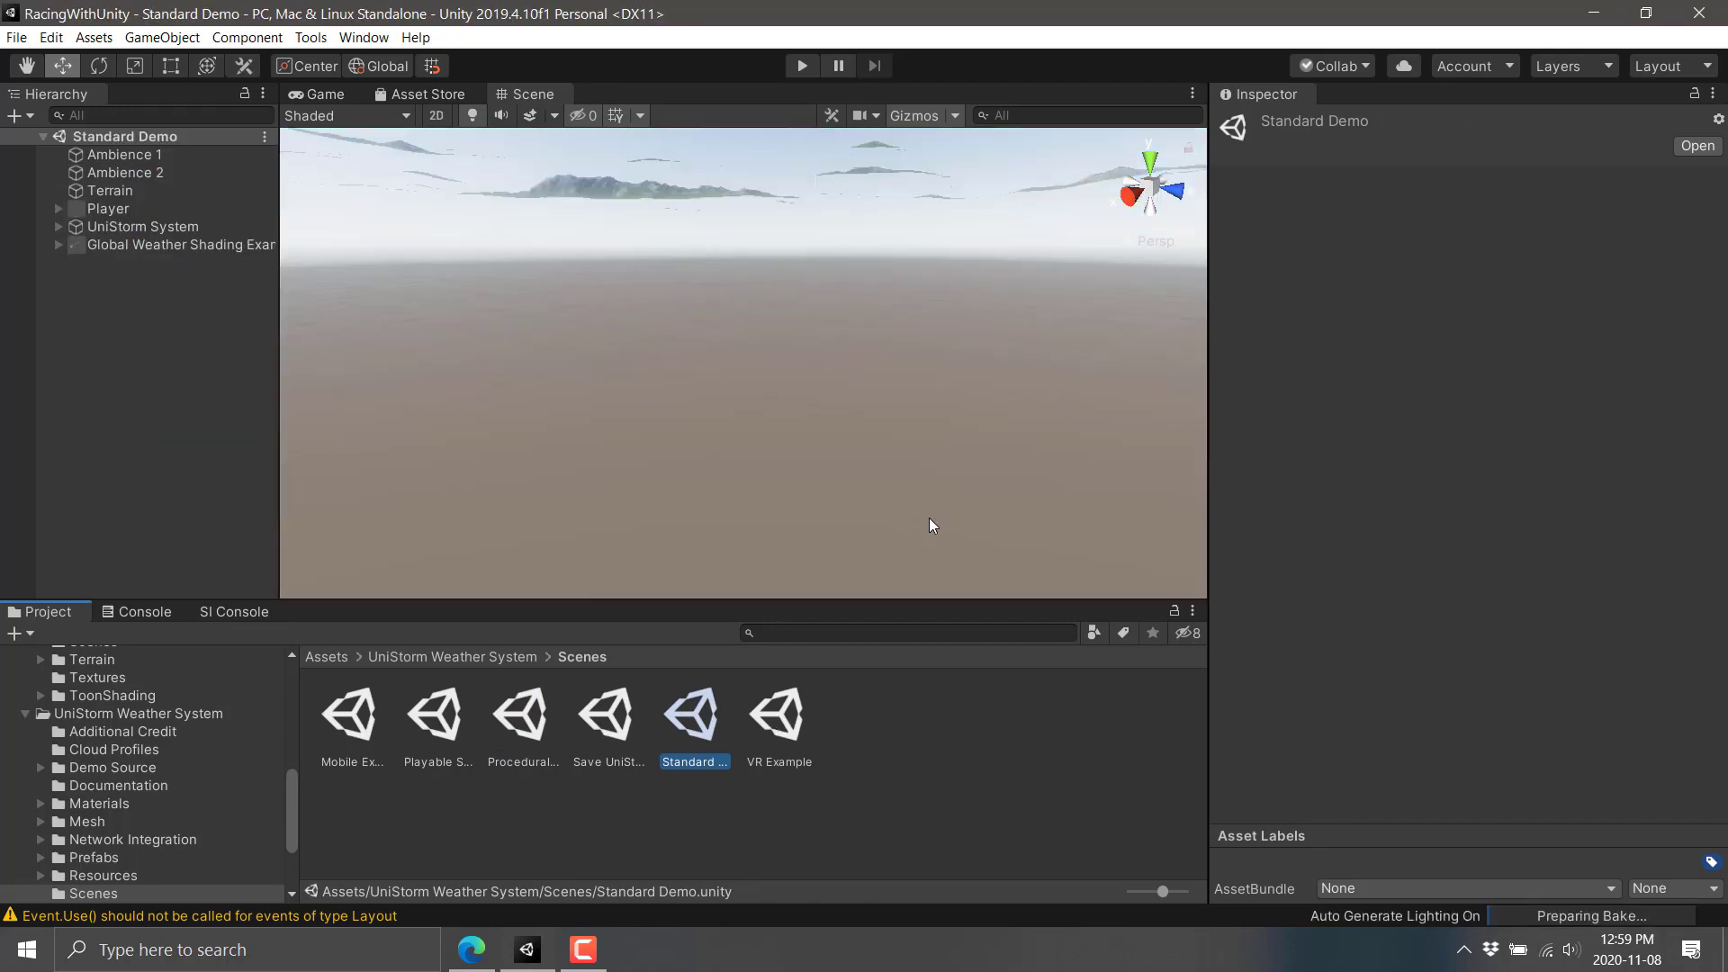
right_click_drag(825, 401, 873, 326)
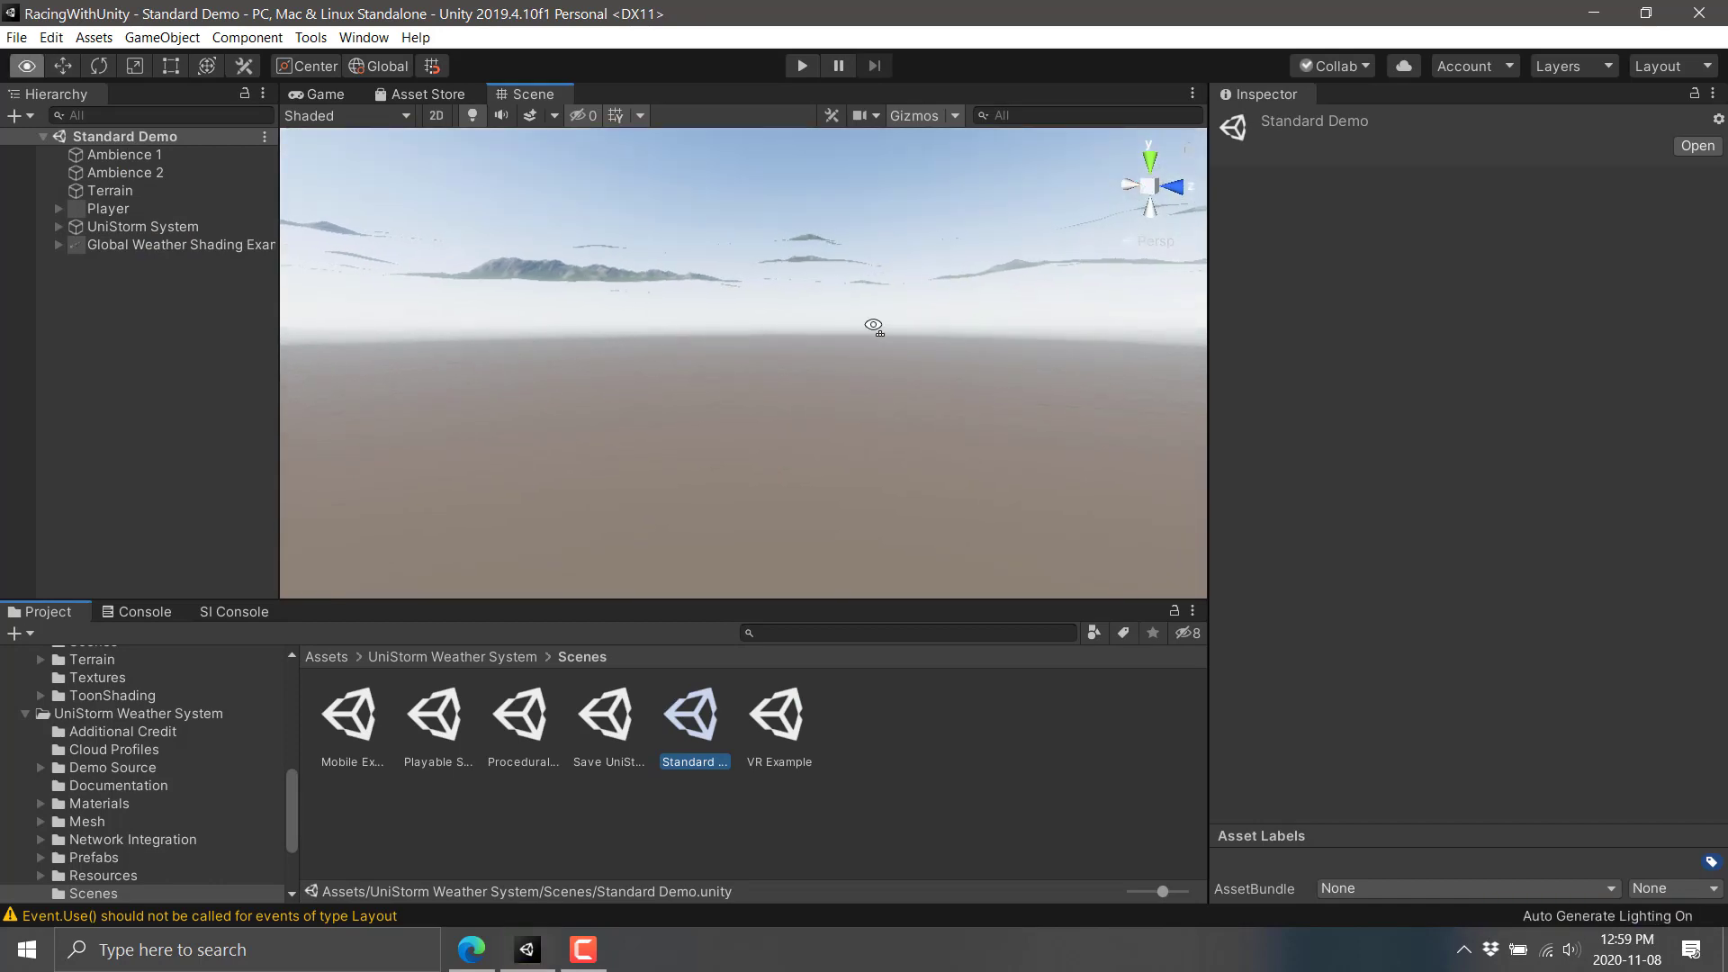
right_click_drag(873, 326, 865, 351)
left_click(797, 63)
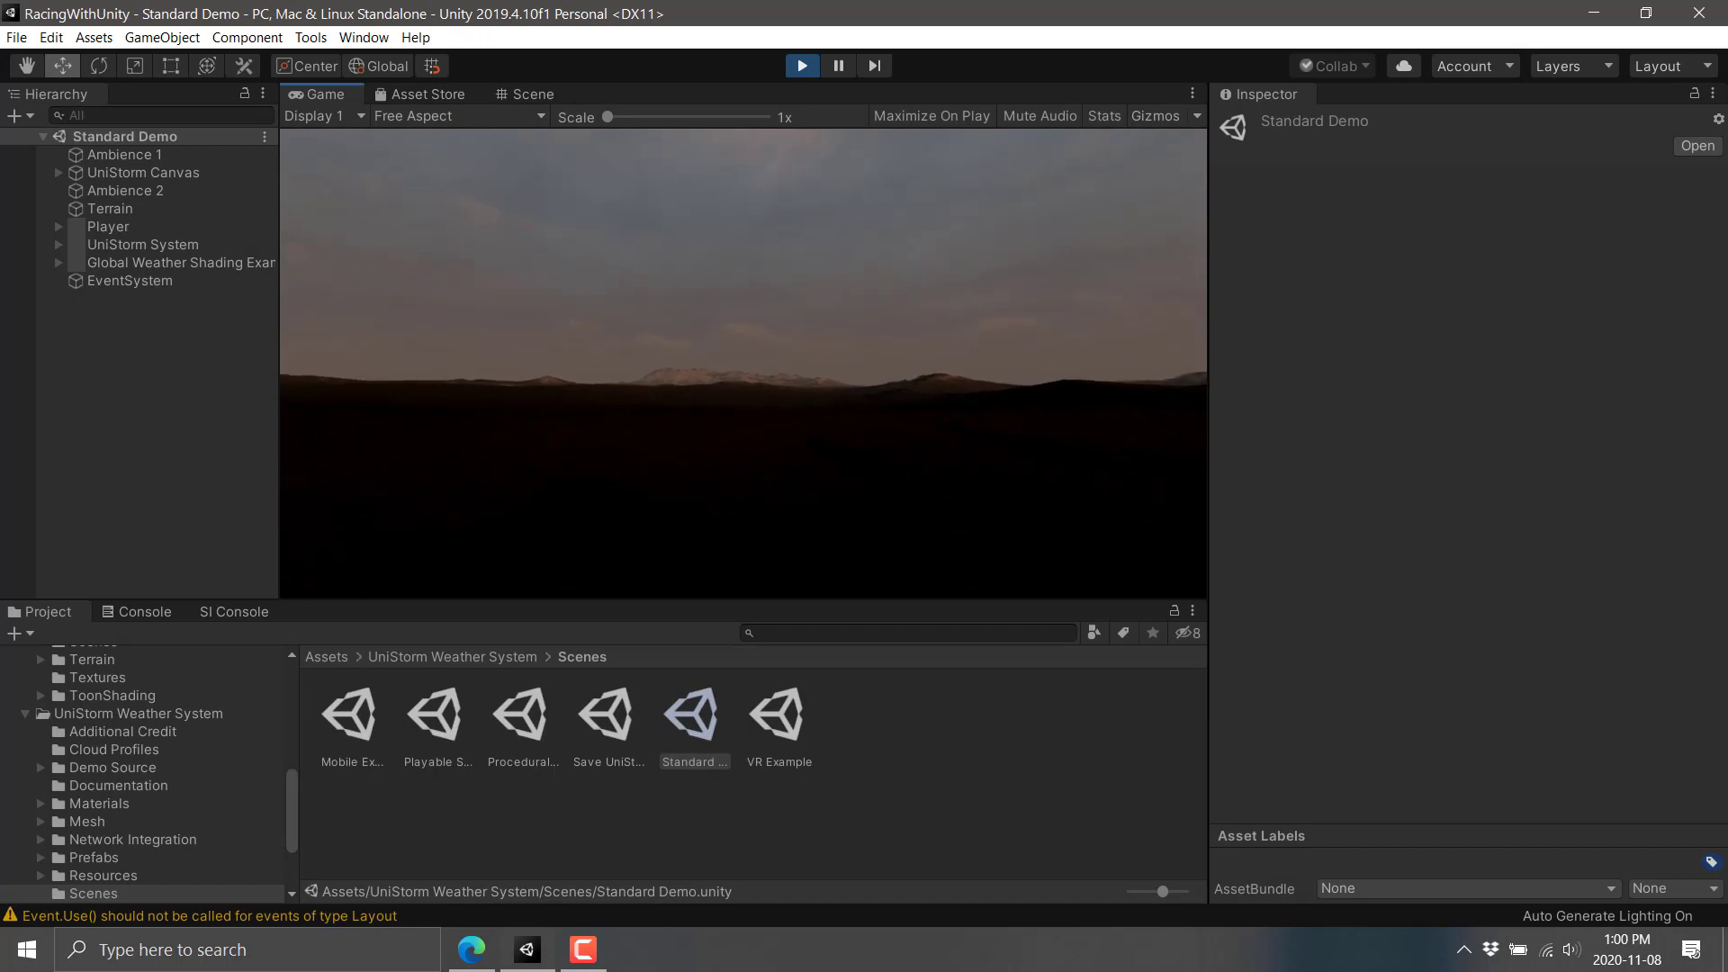
Change the demo's weather to Heavy Rain and return control to the game camera.
key("Escape")
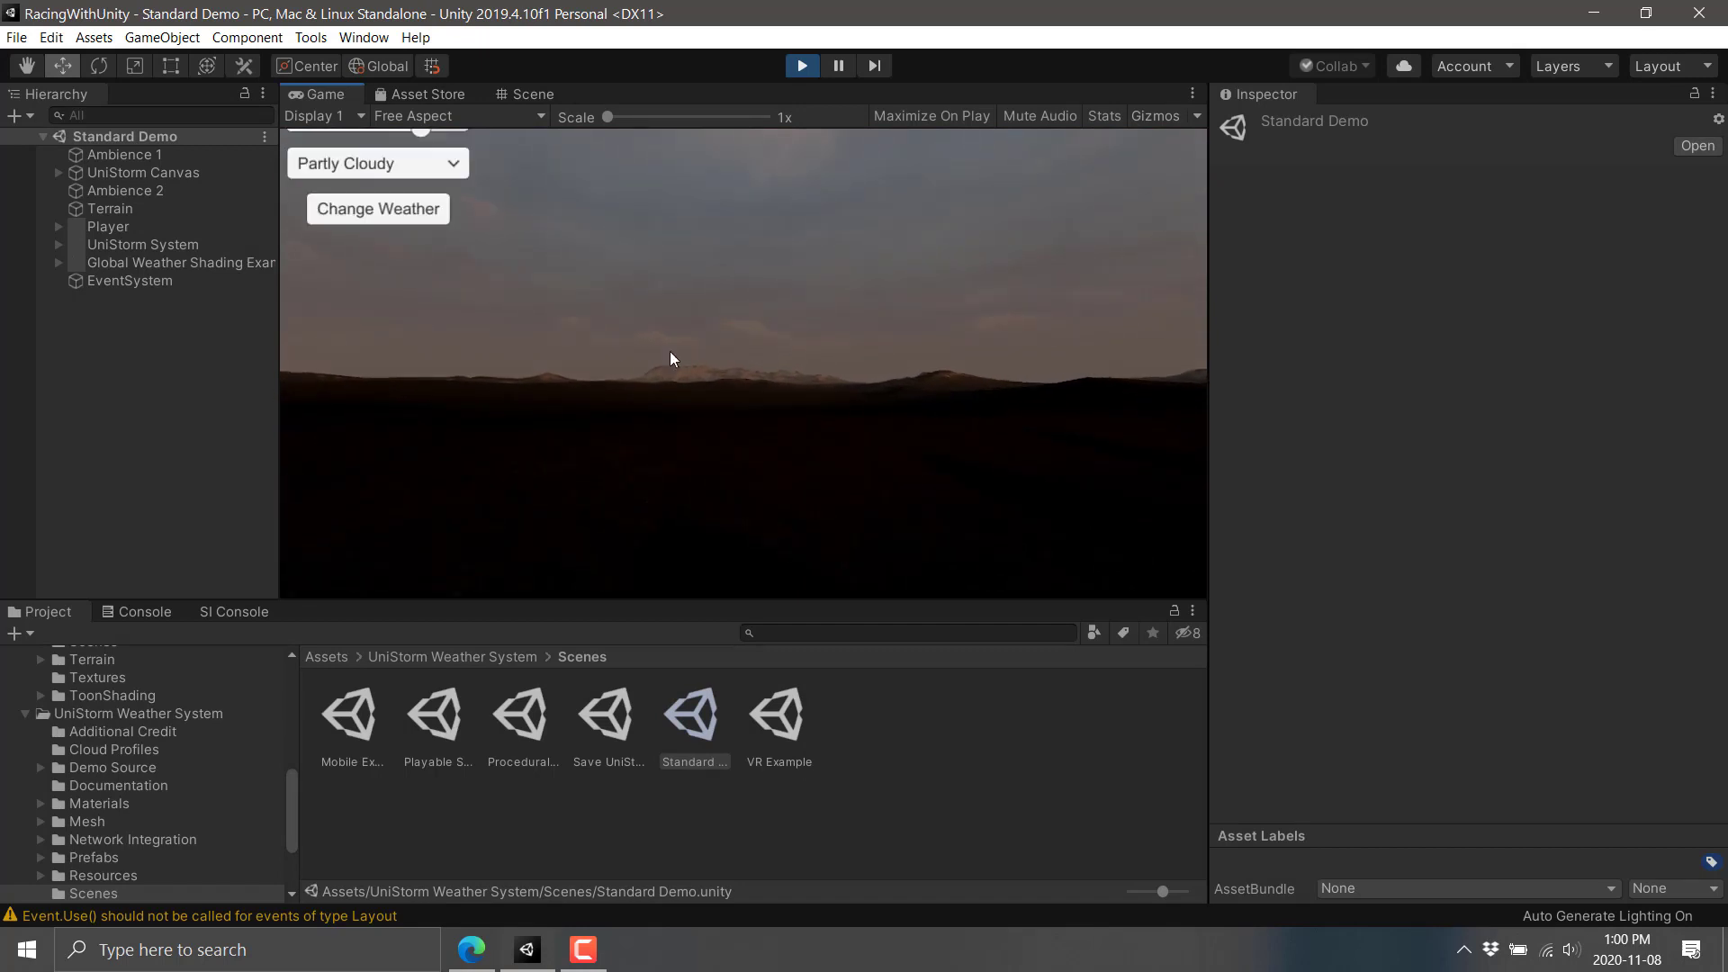
left_click(364, 171)
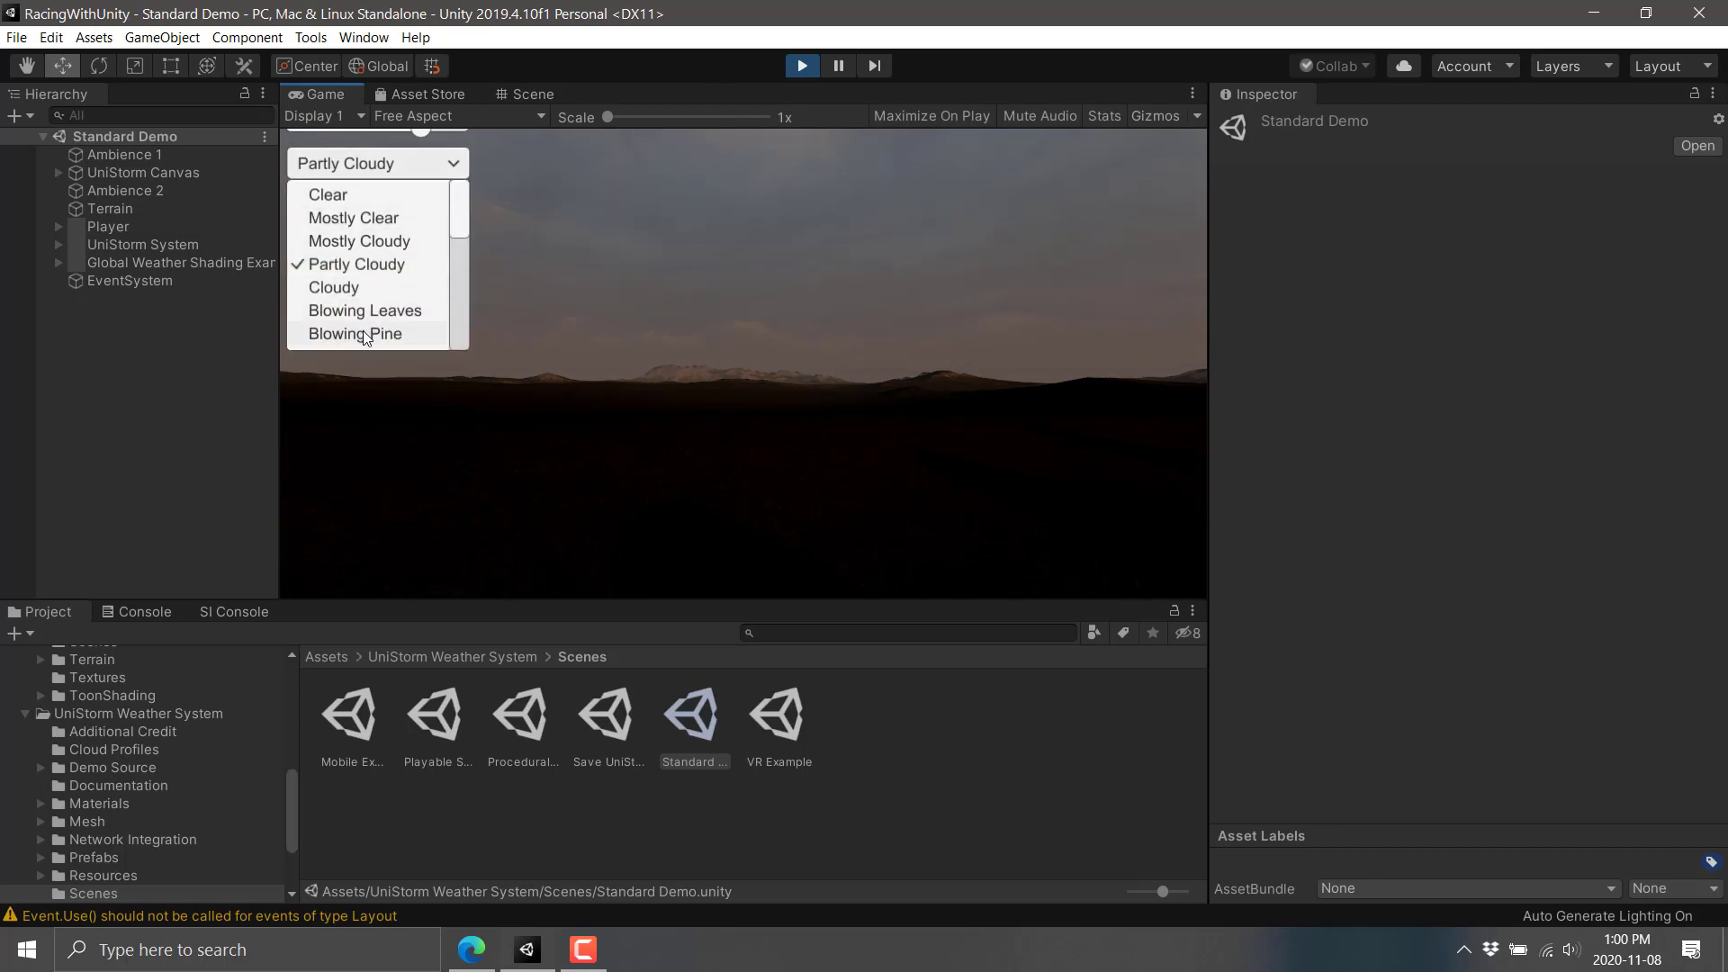
left_click_drag(464, 230, 450, 274)
left_click(374, 263)
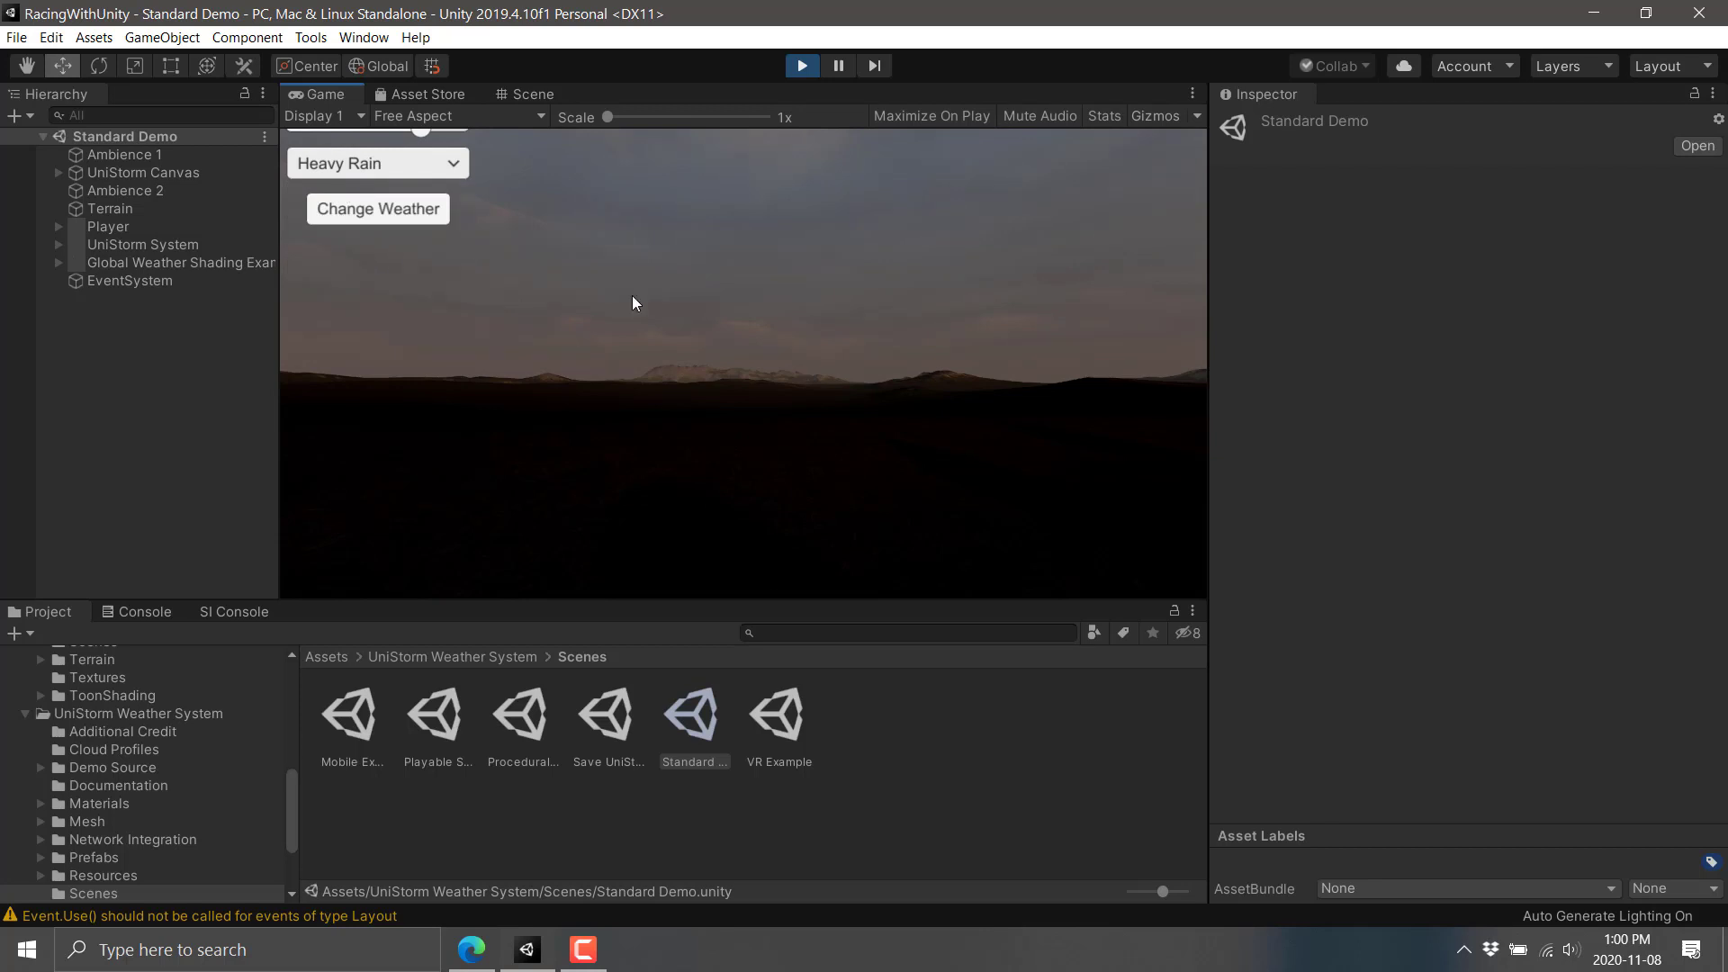
left_click(402, 218)
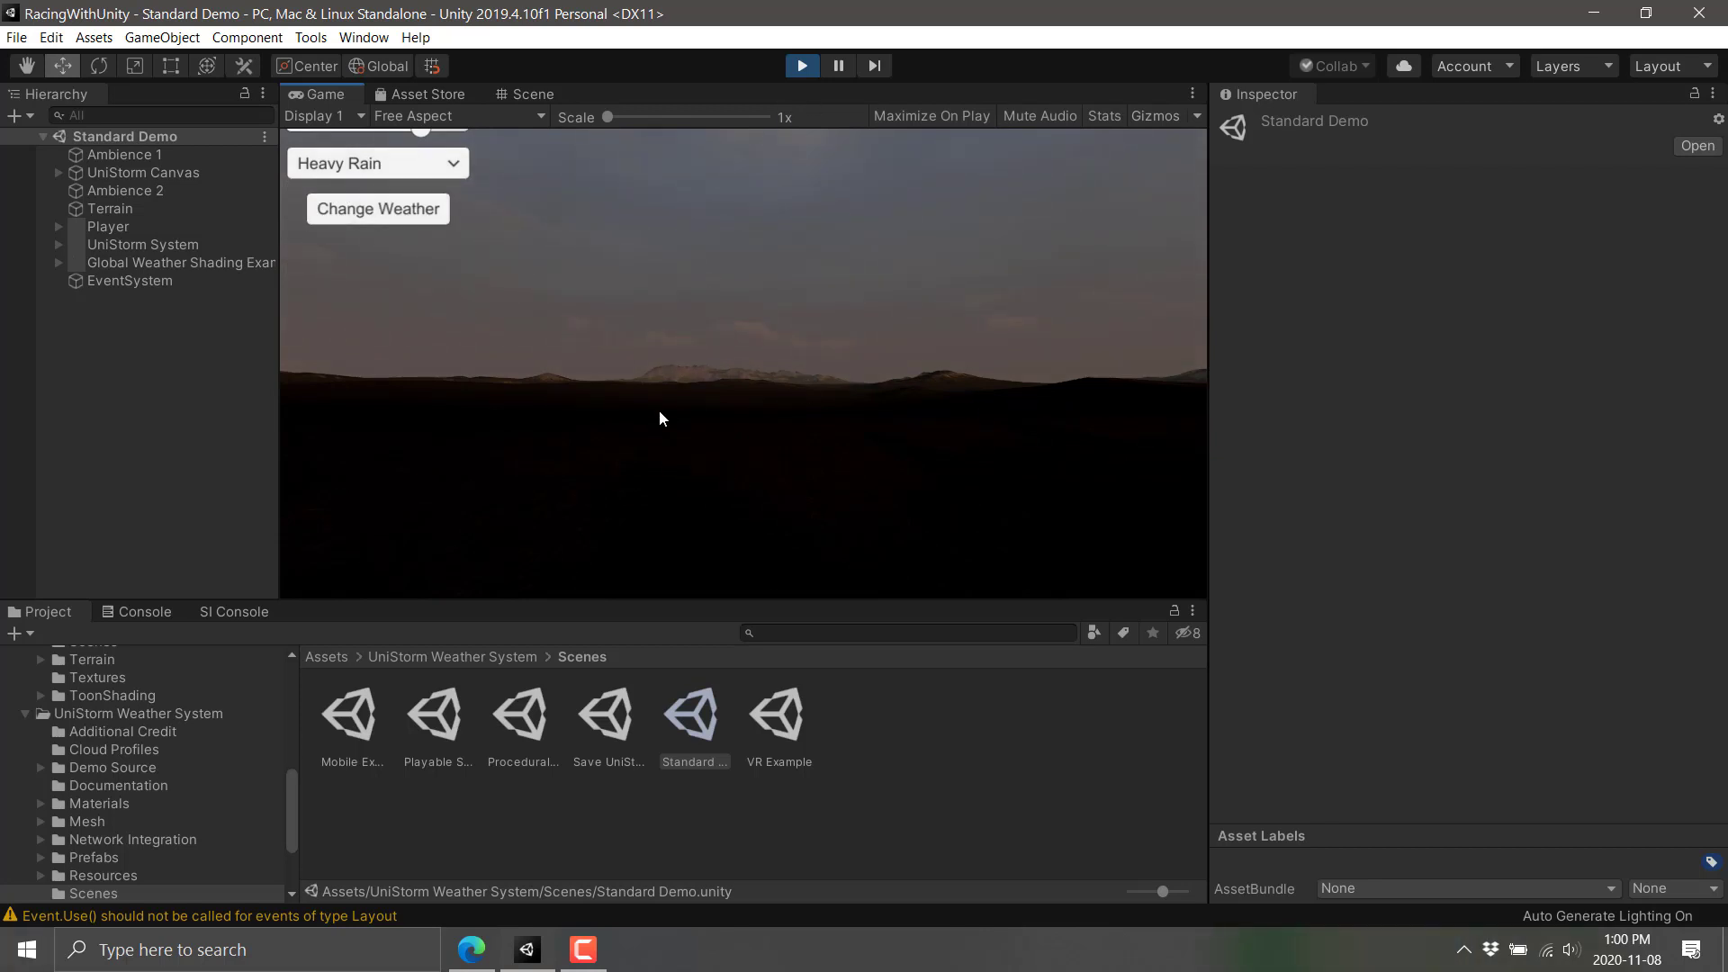
left_click(615, 289)
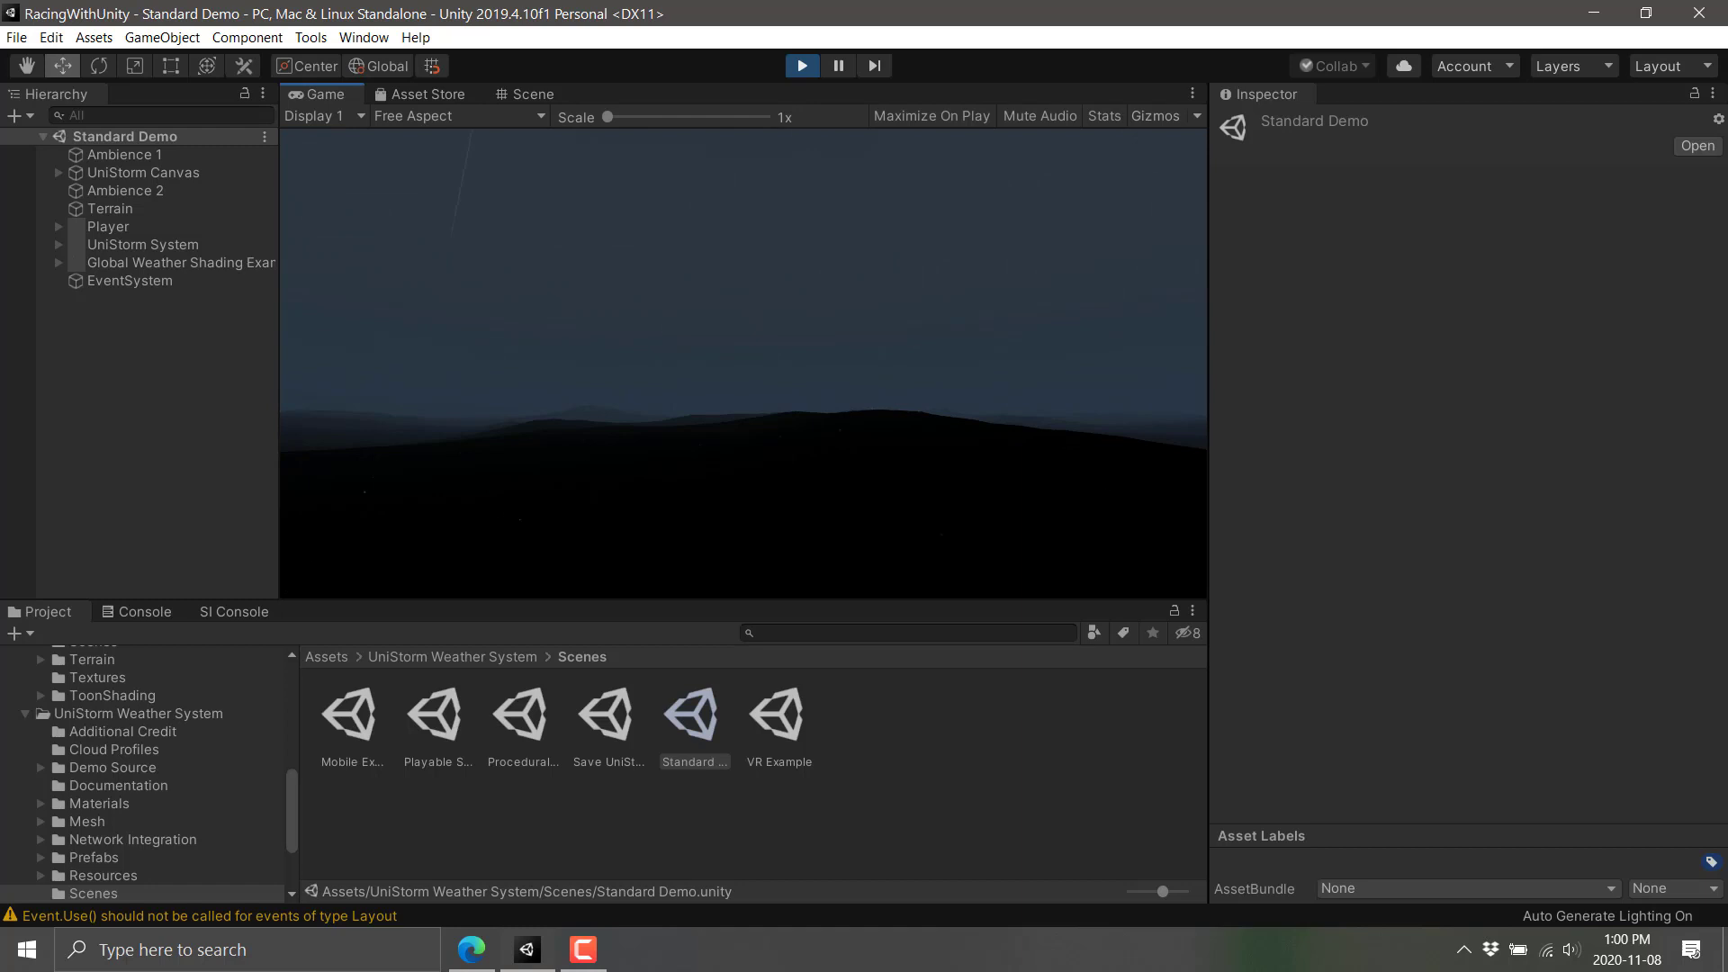
Exit Play mode and switch to the web browser.
key("Escape")
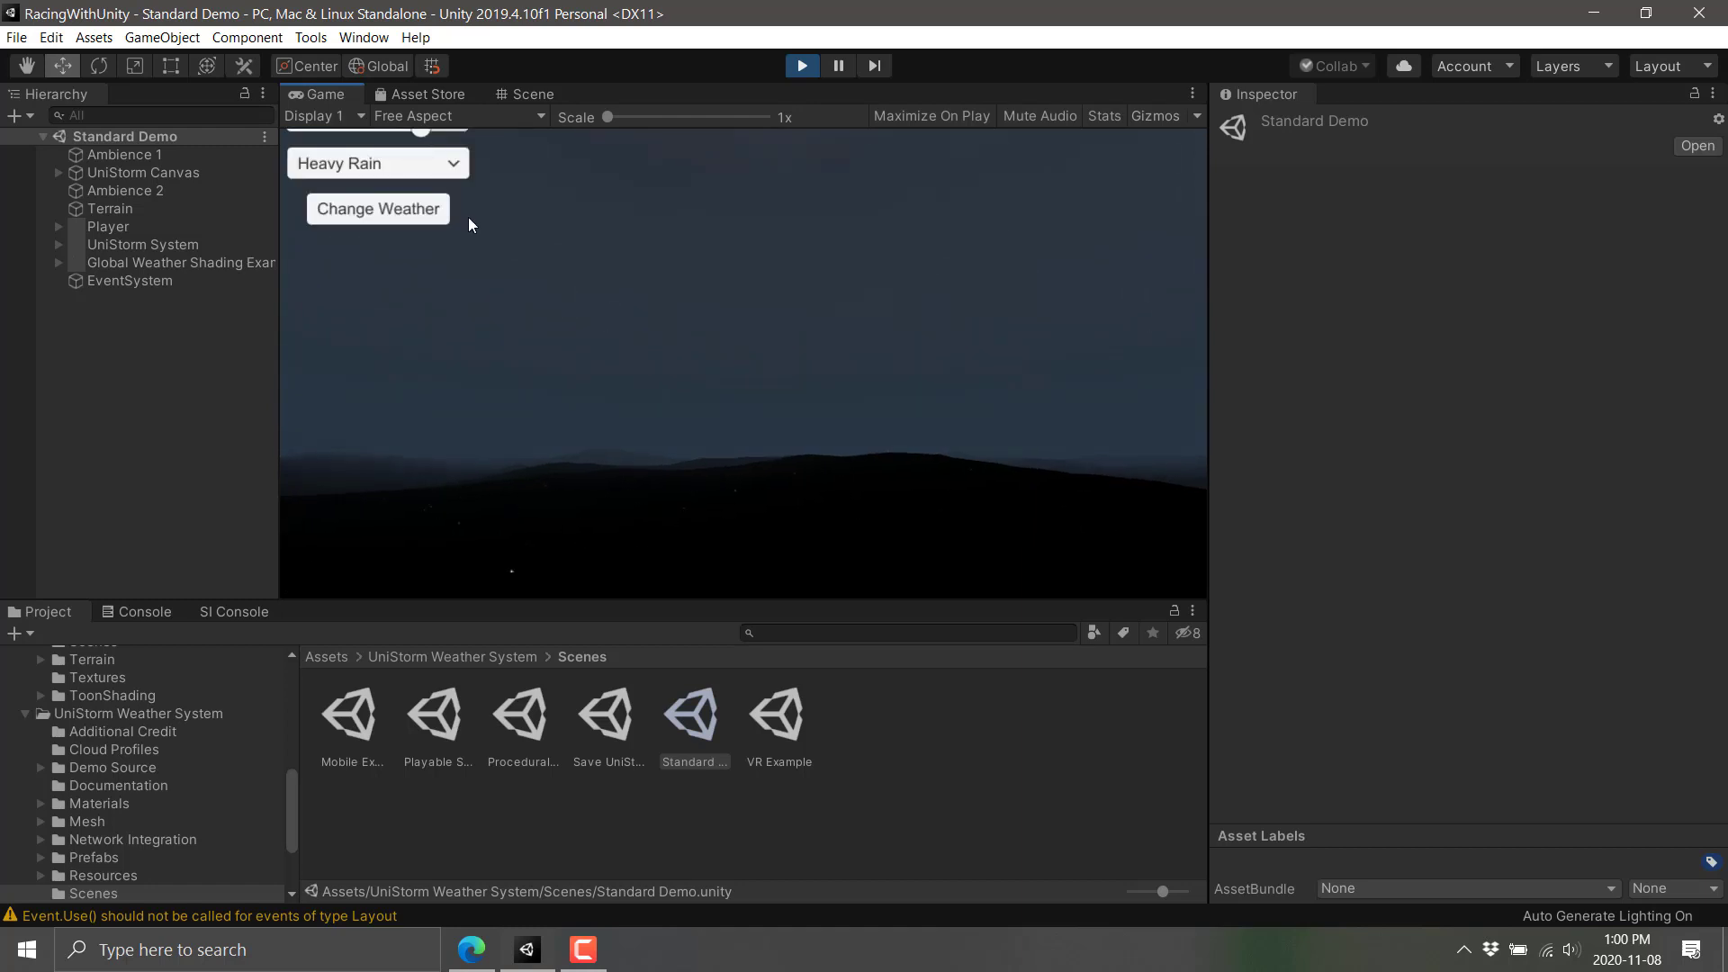
left_click(797, 64)
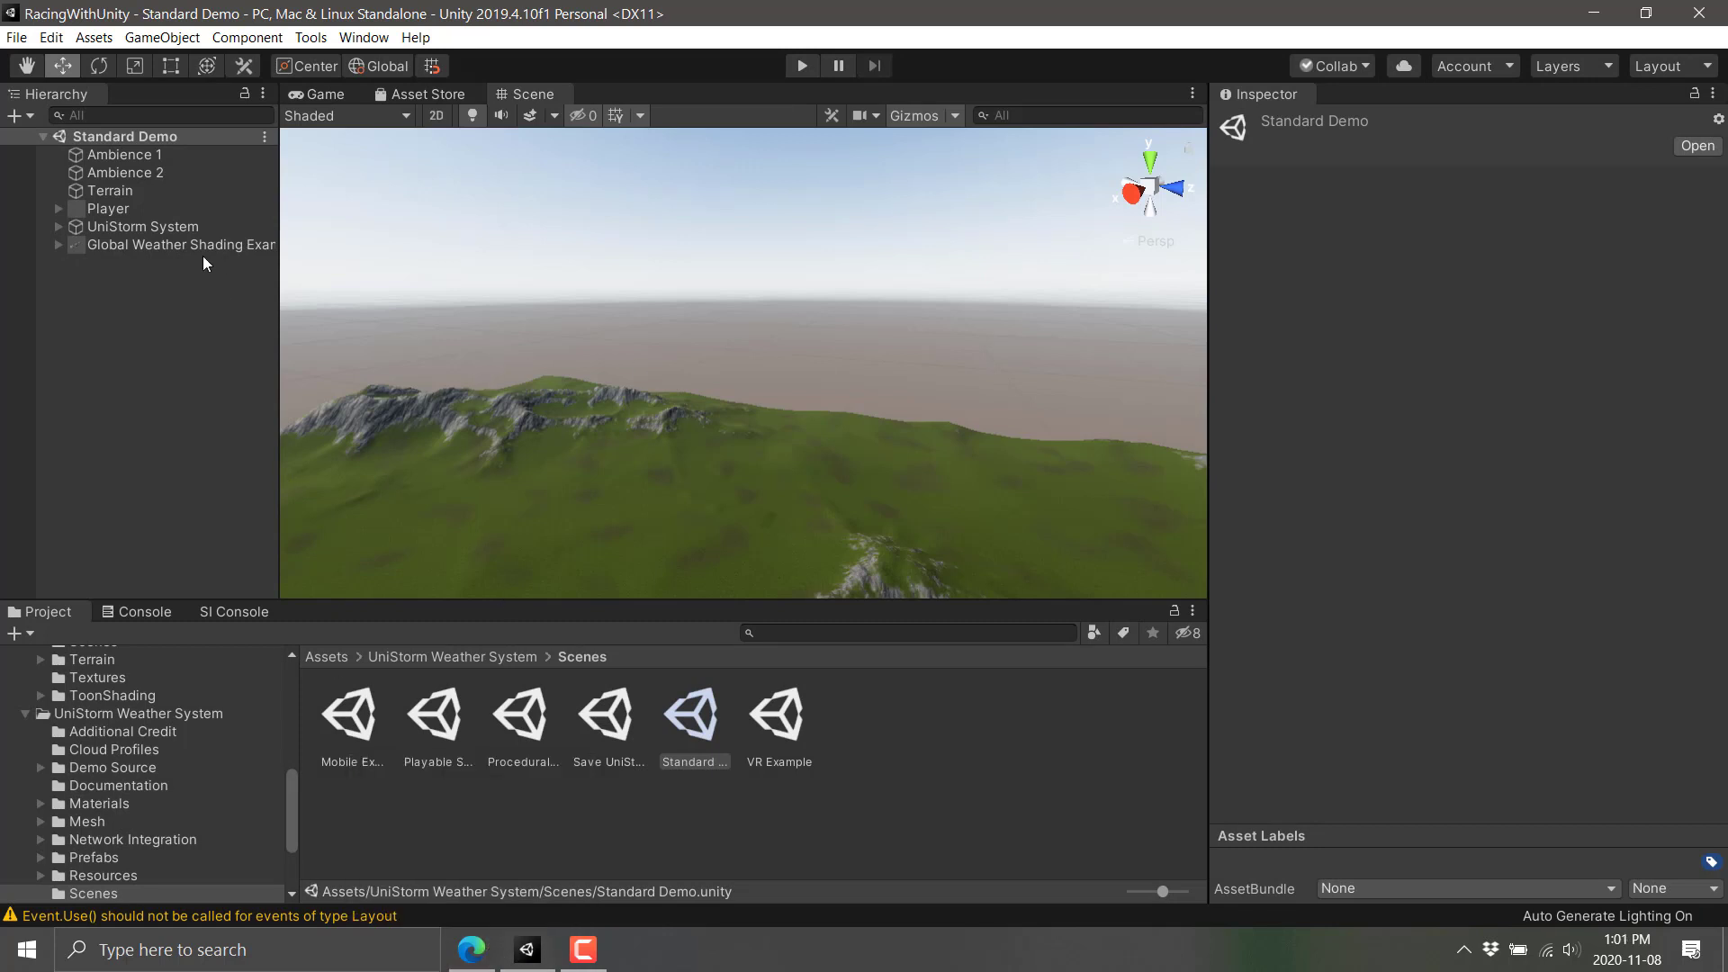
left_click(479, 961)
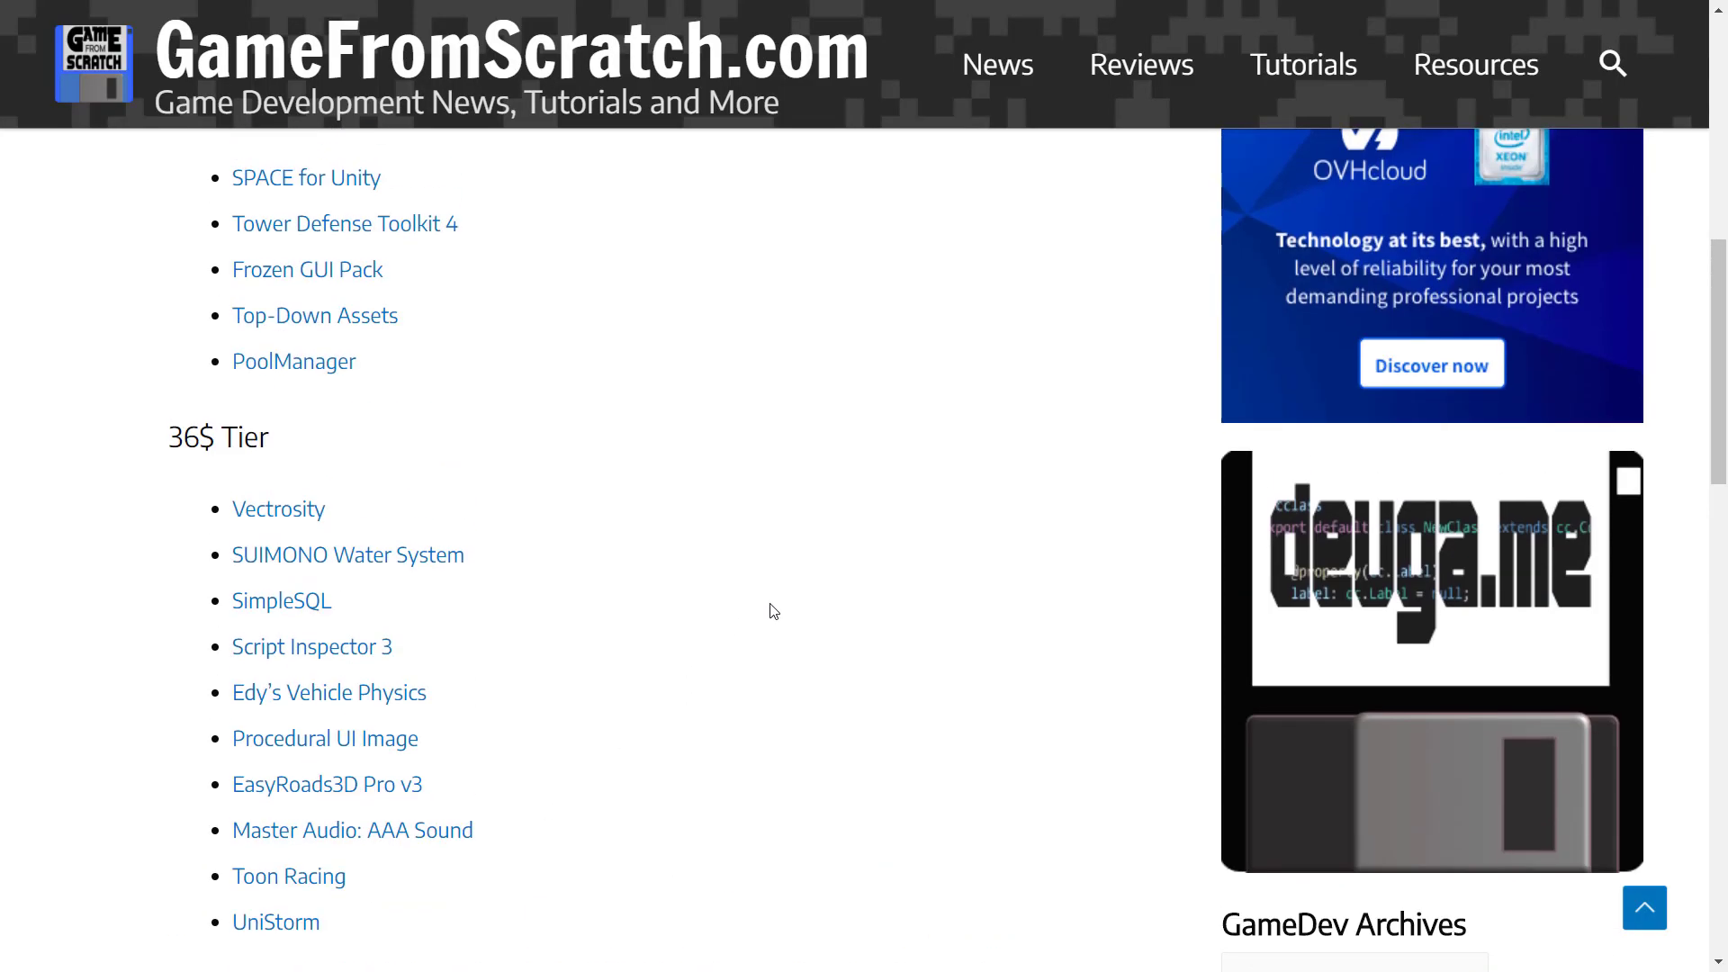
Scroll through the GameFromScratch tier-list article.
scroll(772, 611, "up", 8)
scroll(772, 611, "down", 3)
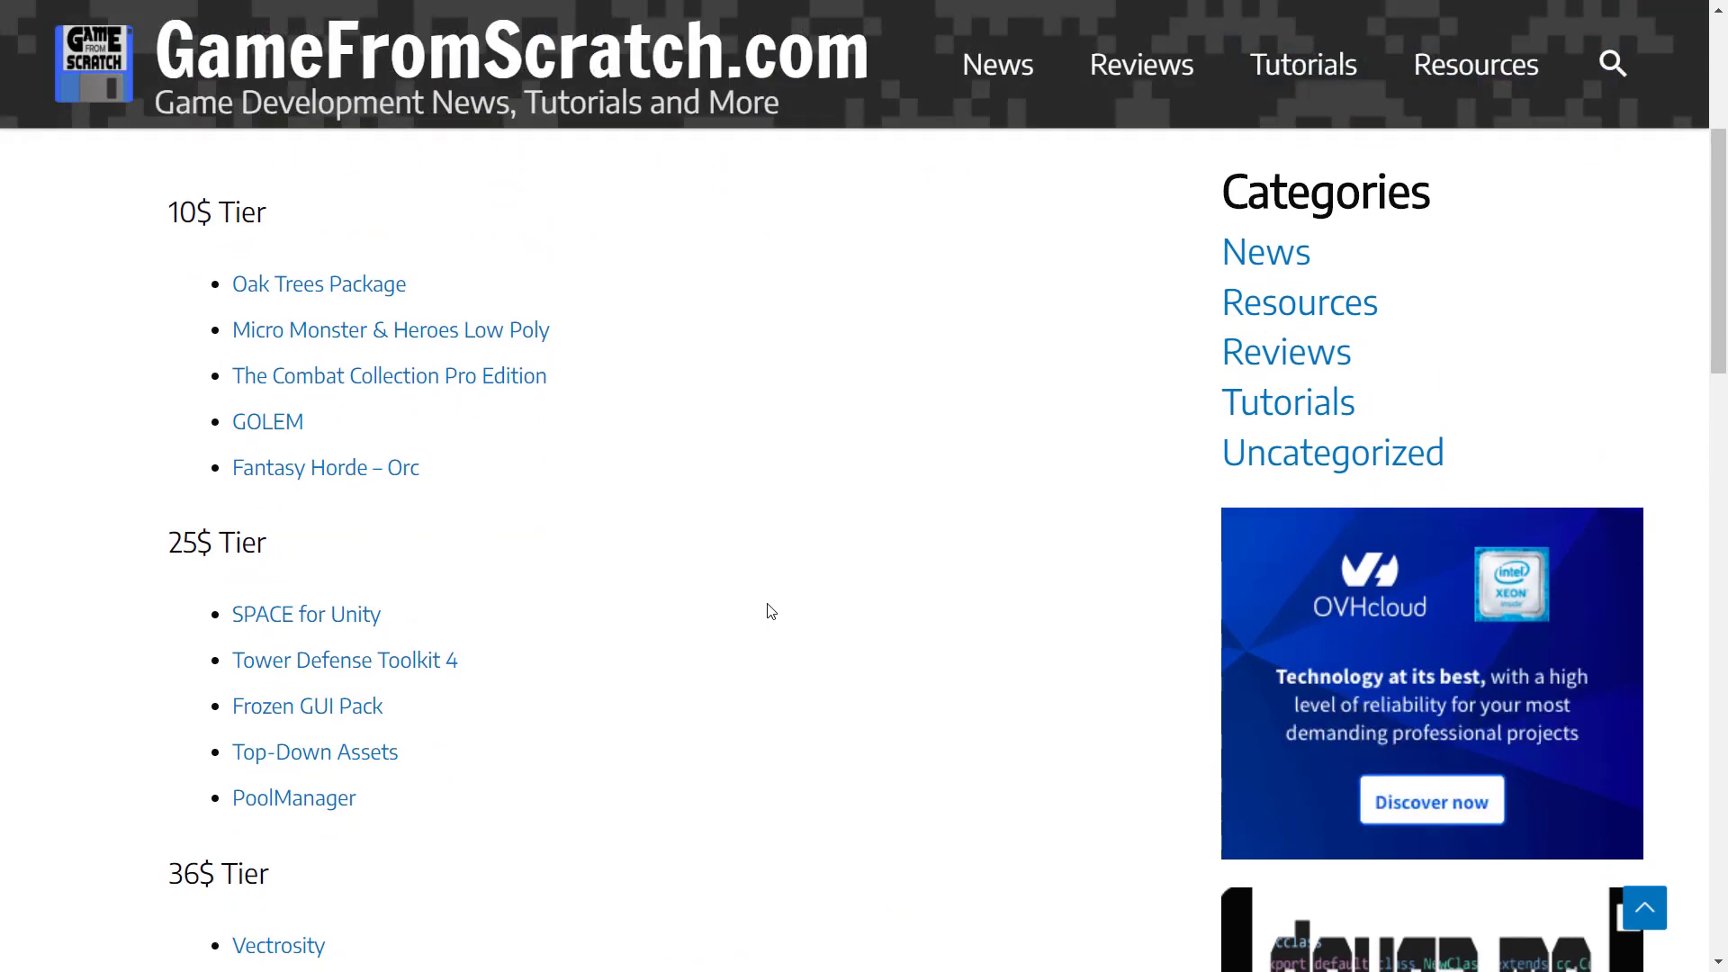
scroll(796, 635, "down", 2)
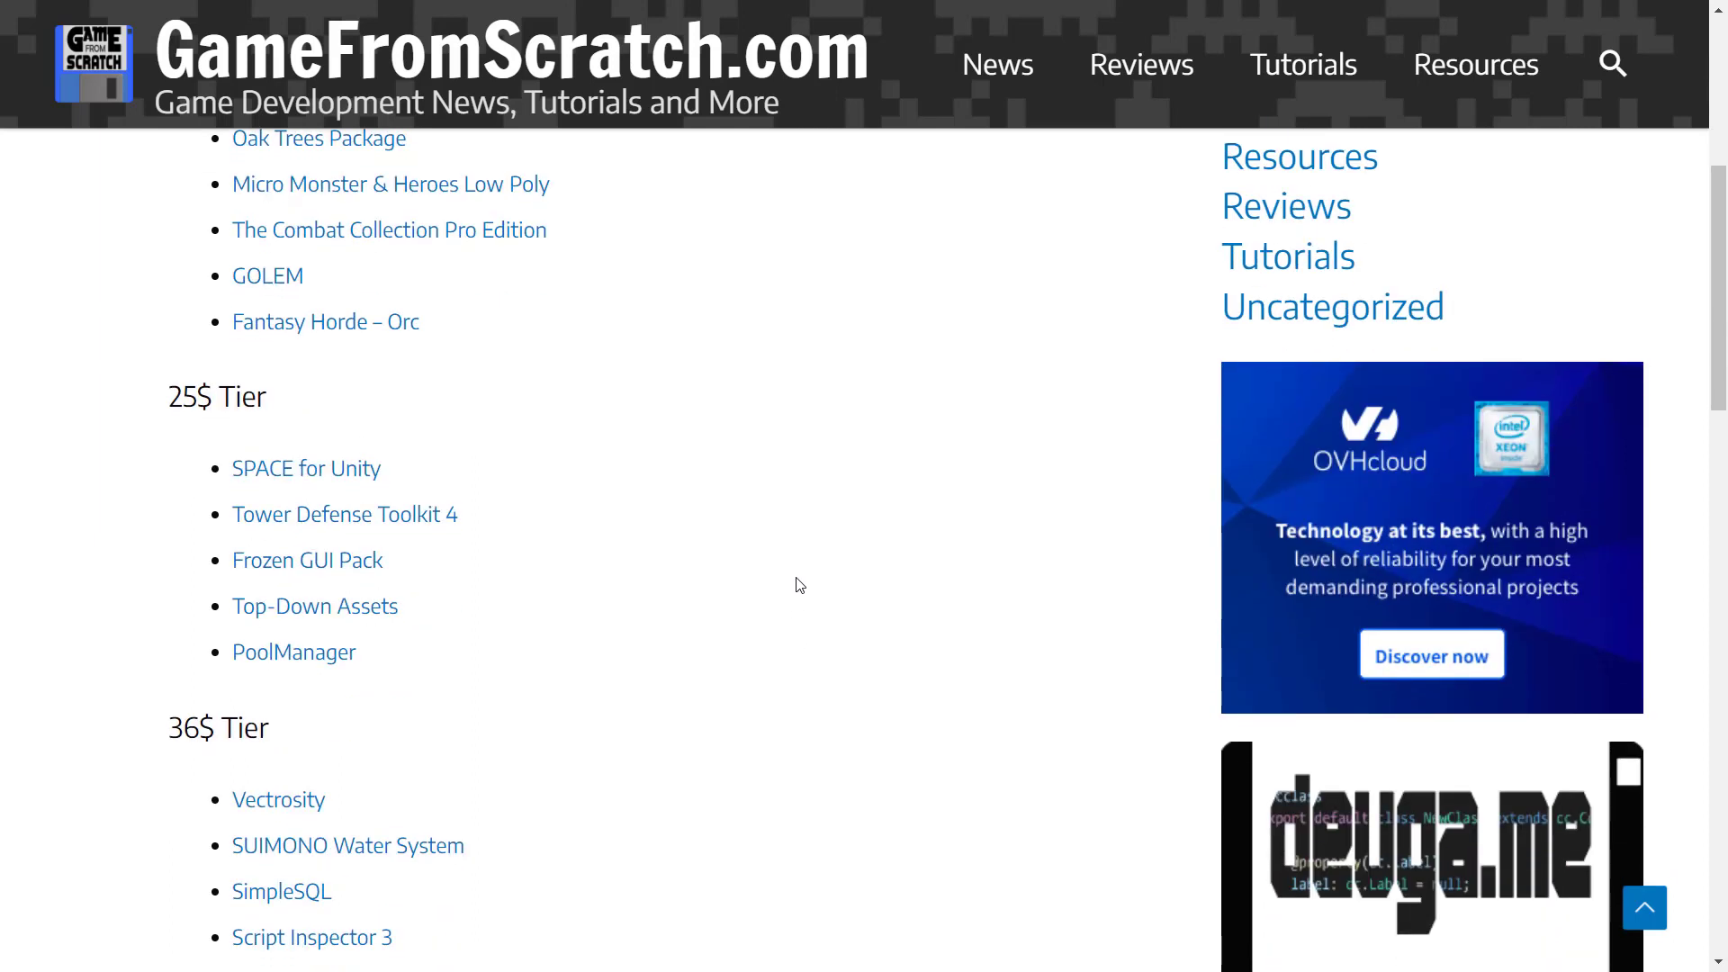
scroll(799, 585, "down", 2)
On the Mega Bundle store page, scroll down to the $24.99+ tier's assets.
key("ctrl+Tab")
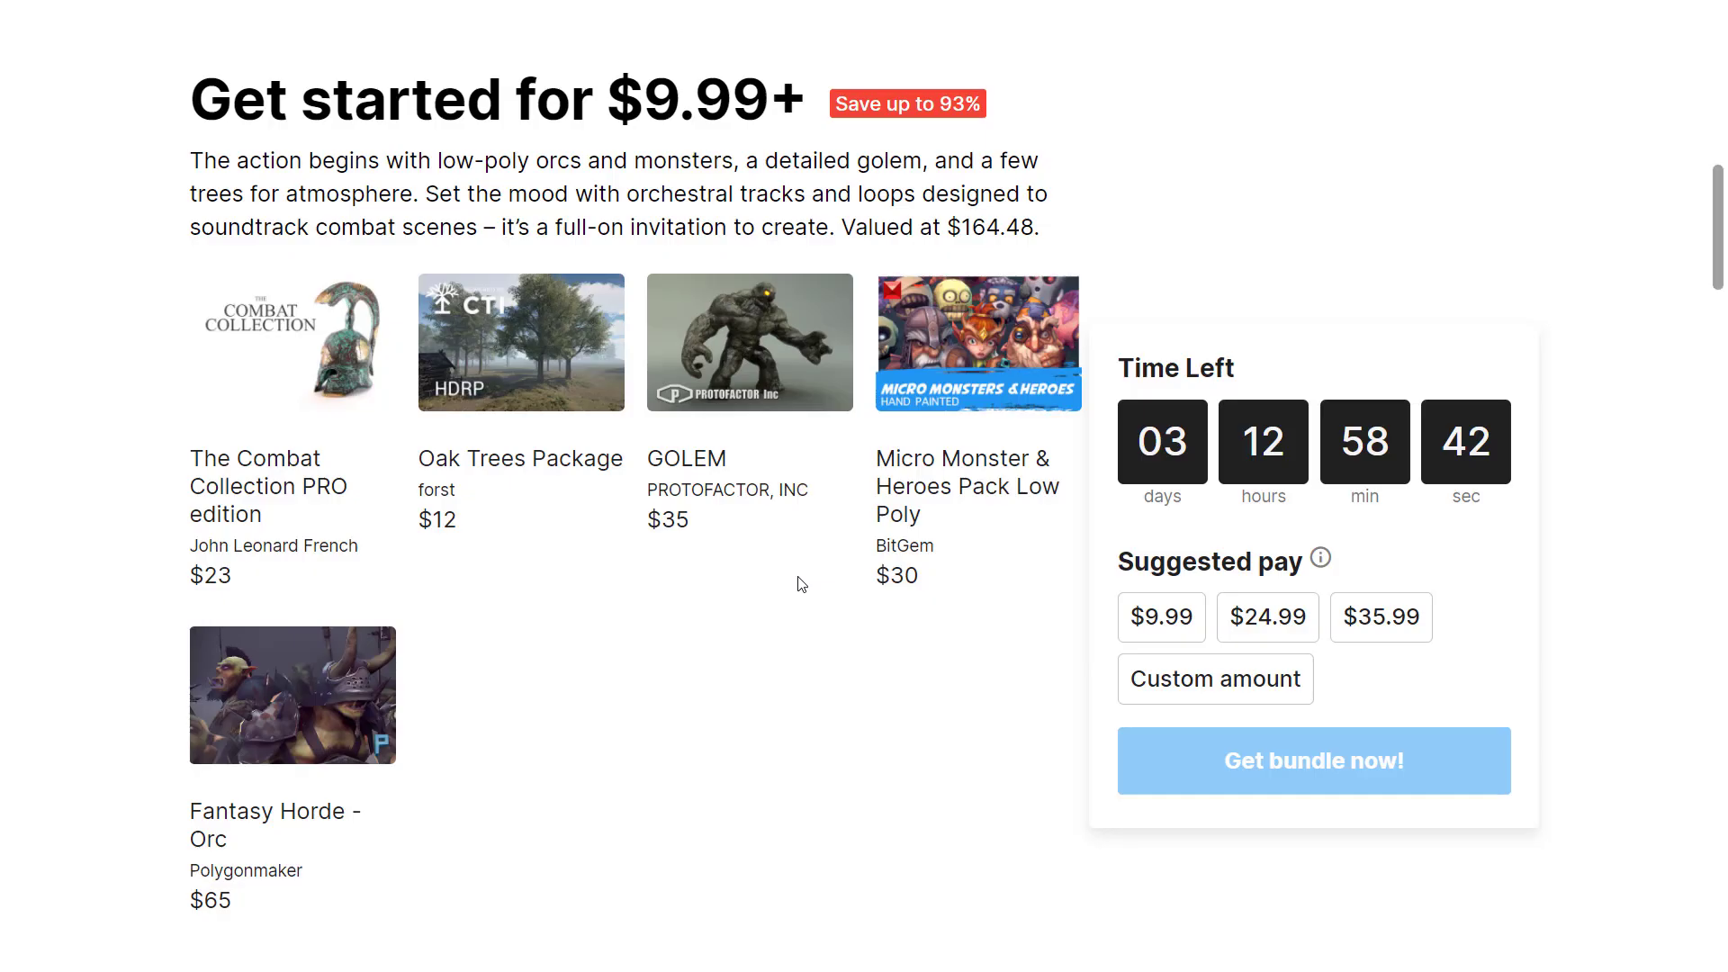
scroll(696, 648, "up", 5)
scroll(696, 648, "down", 5)
scroll(999, 532, "down", 2)
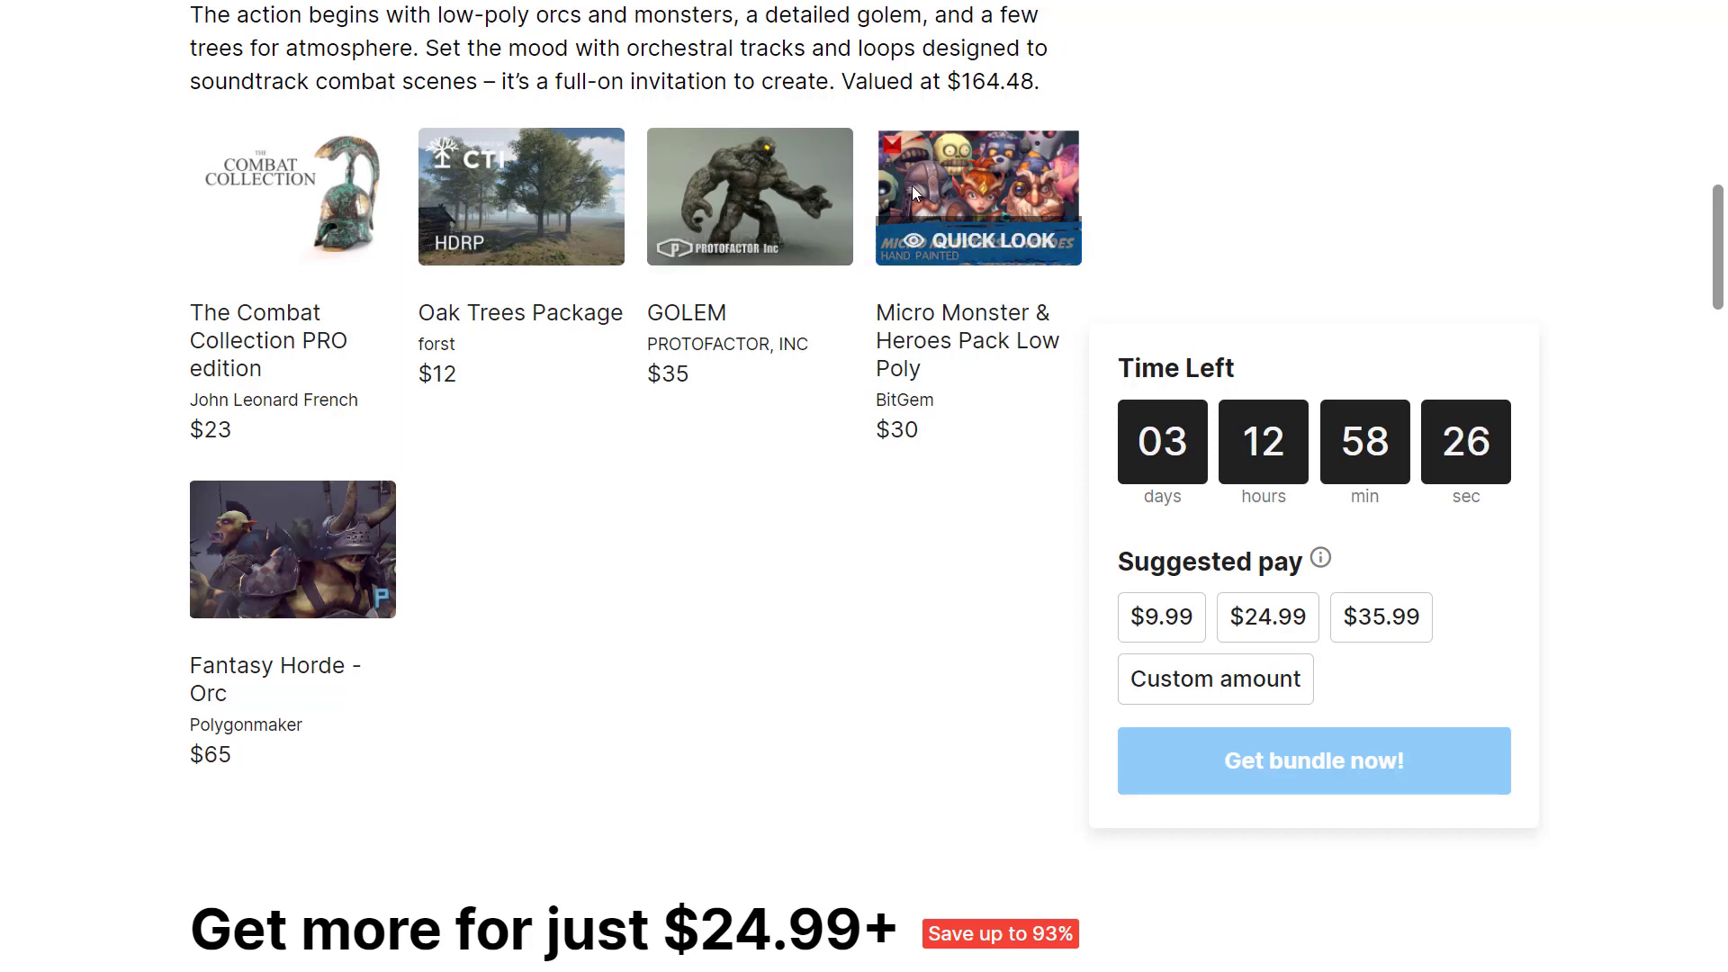
scroll(764, 451, "down", 6)
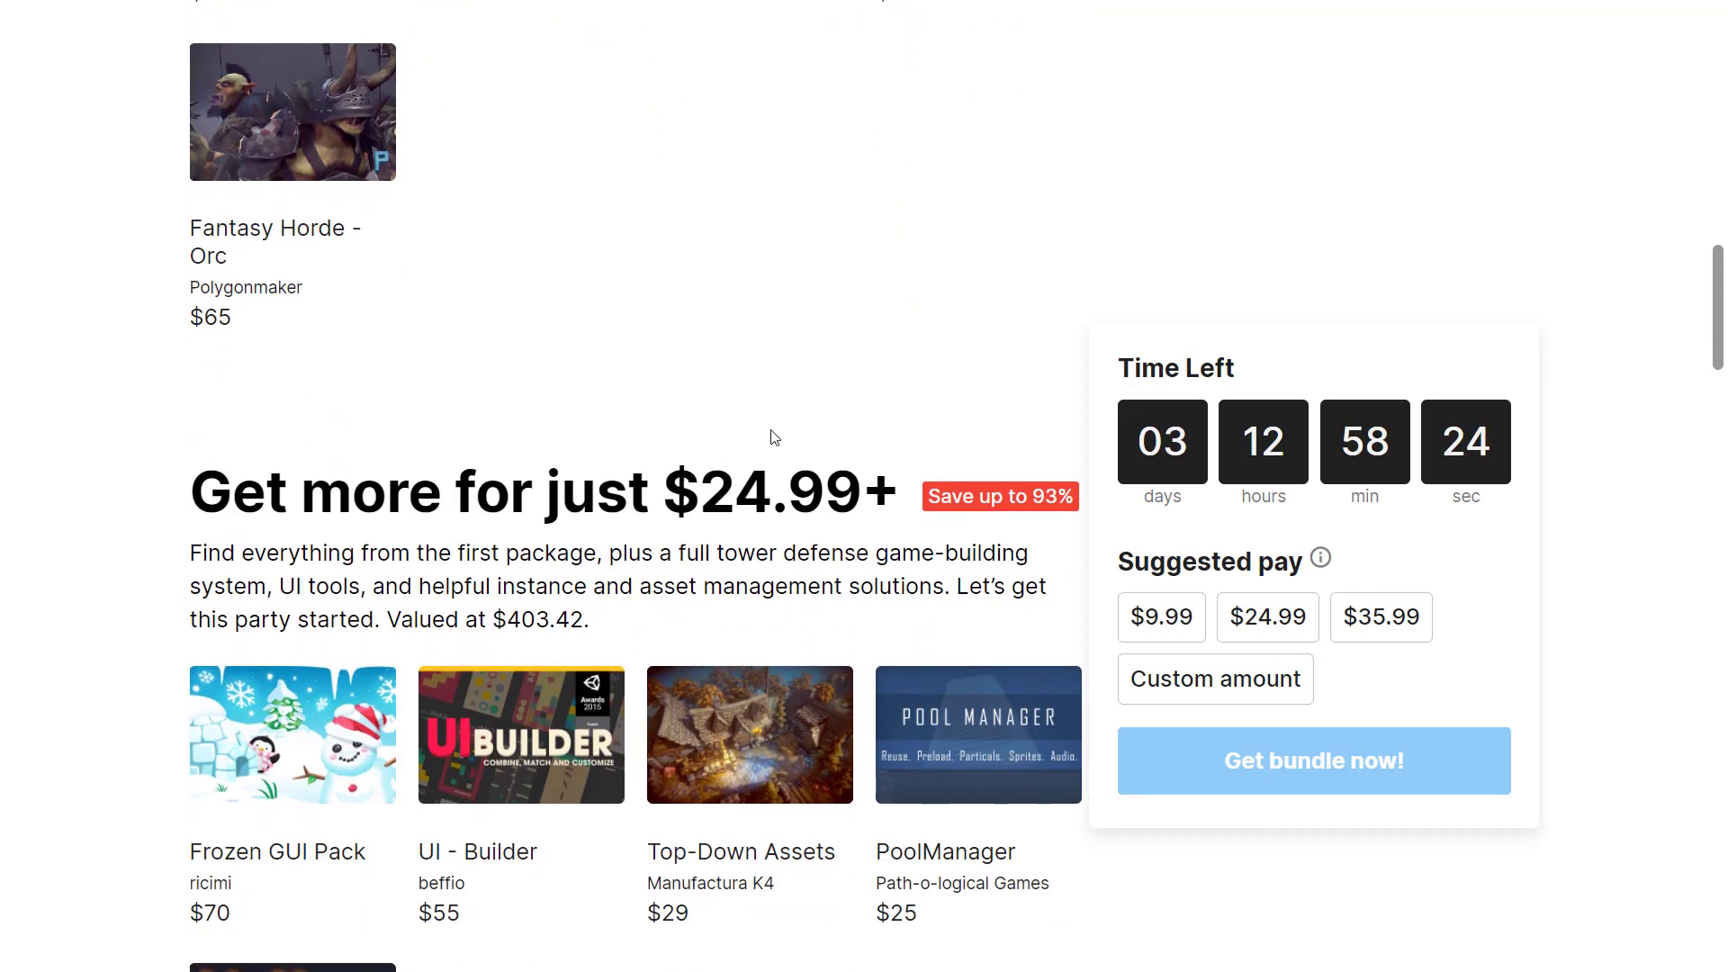
scroll(205, 178, "up", 3)
scroll(671, 525, "down", 6)
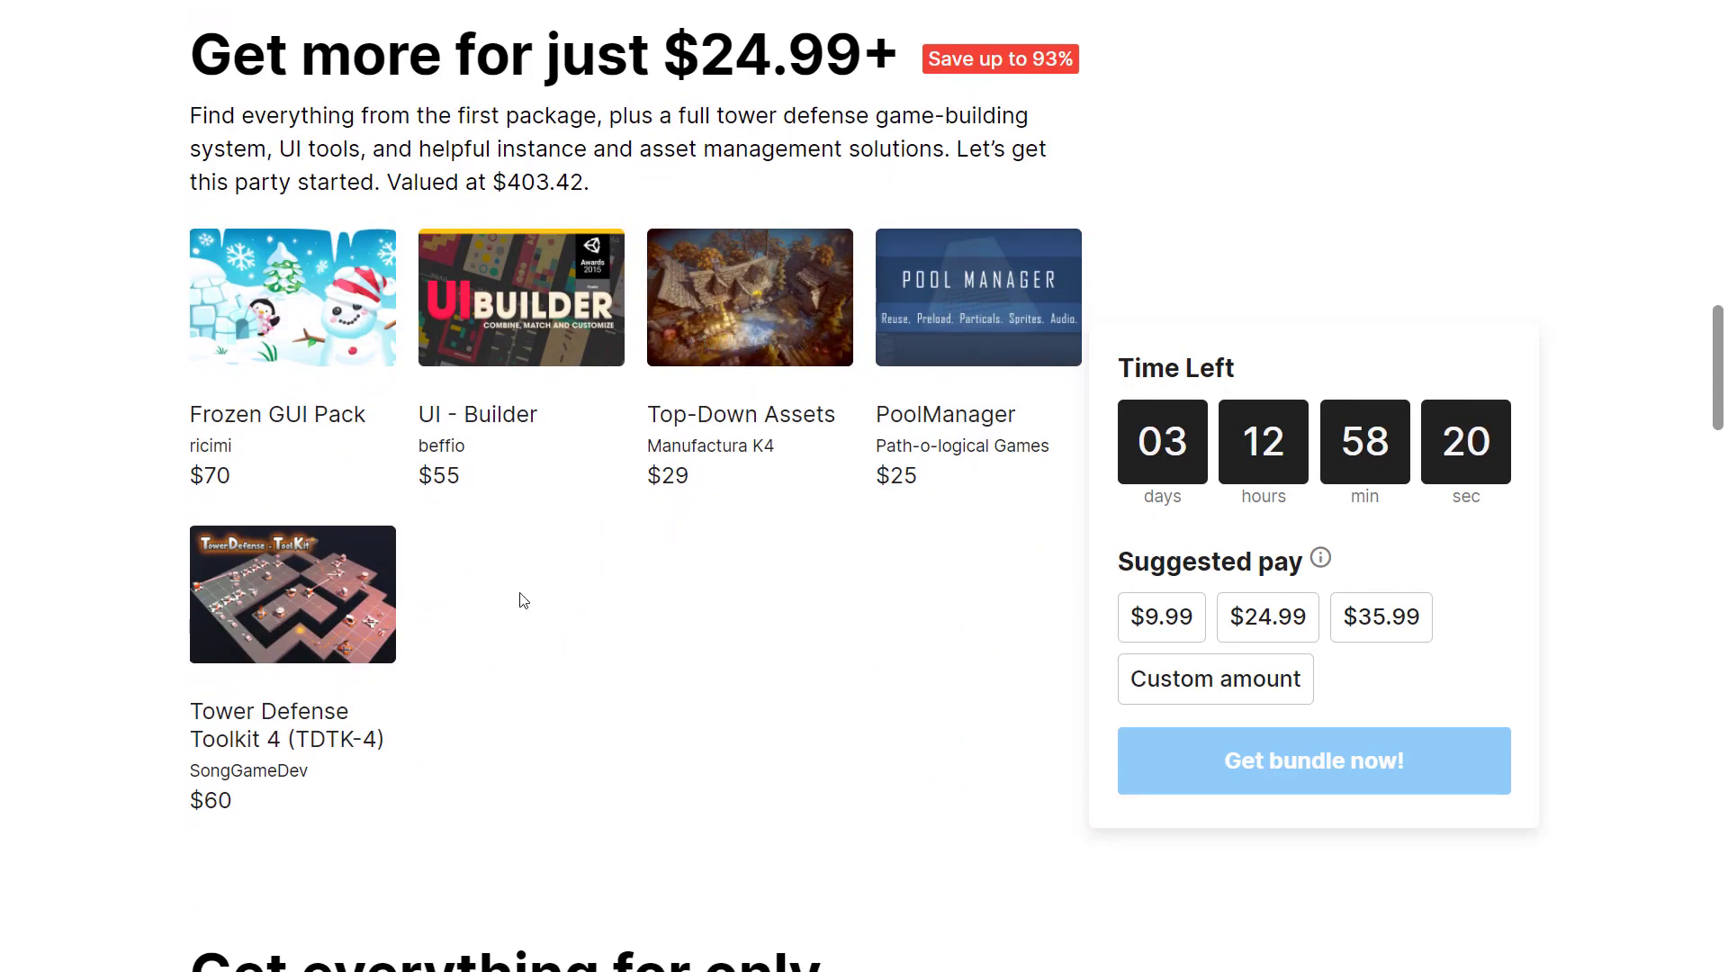
mouse_move(458, 432)
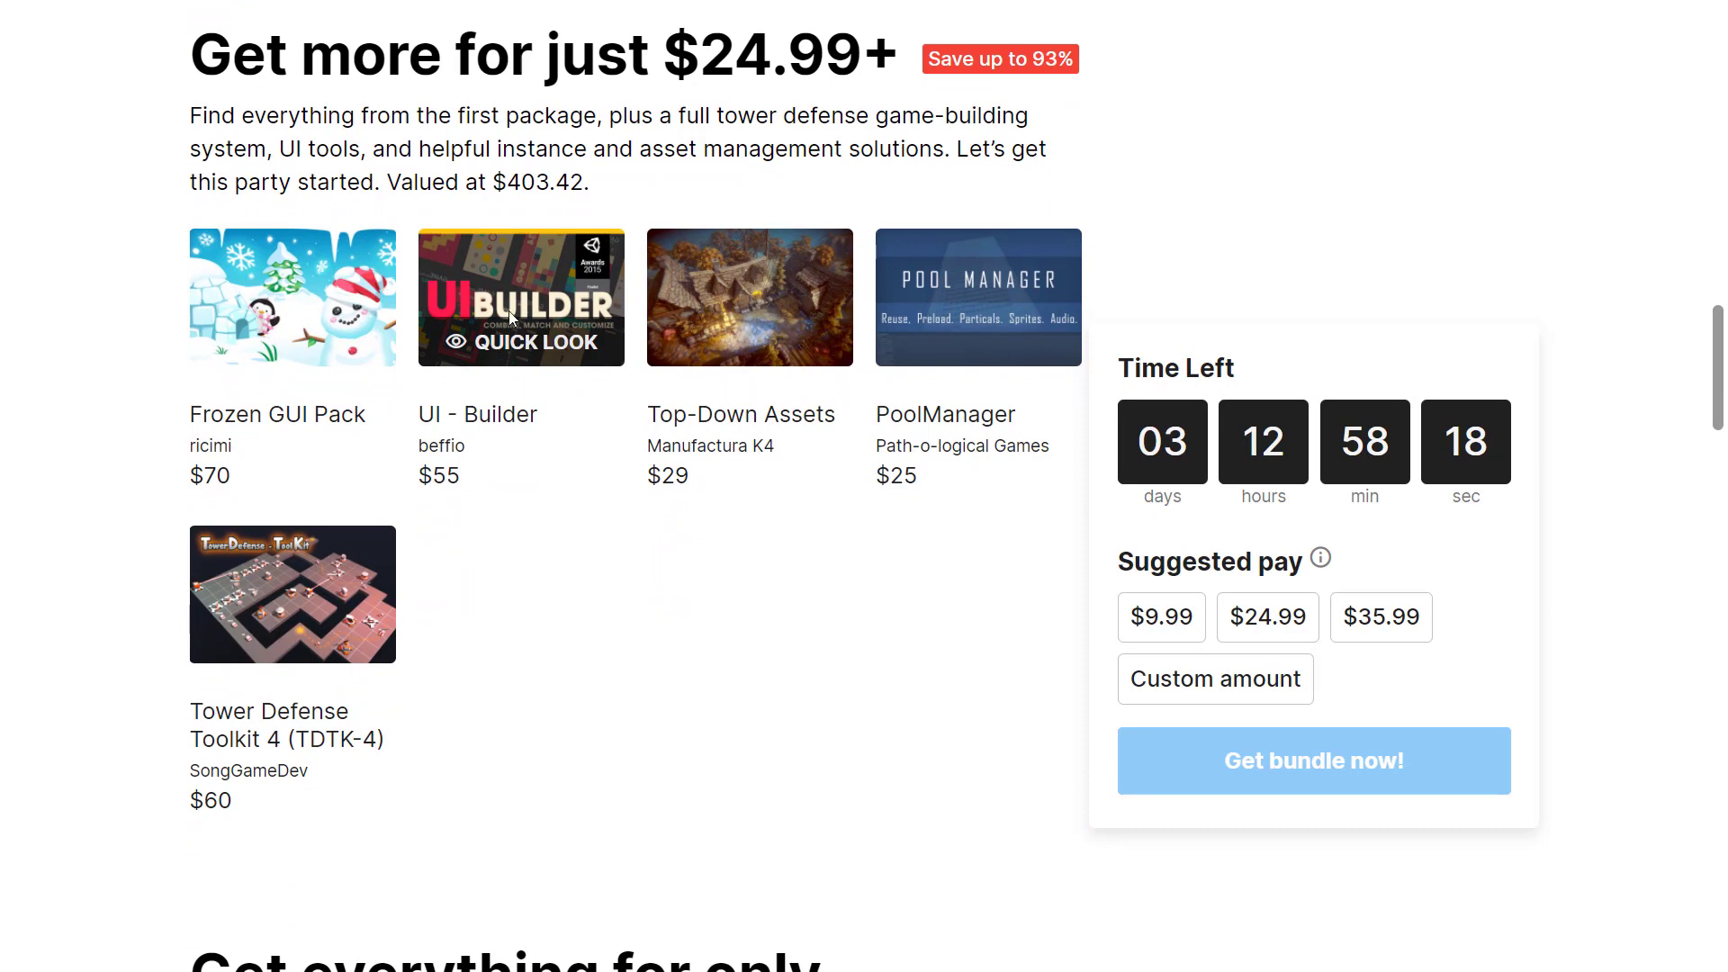
scroll(787, 531, "down", 2)
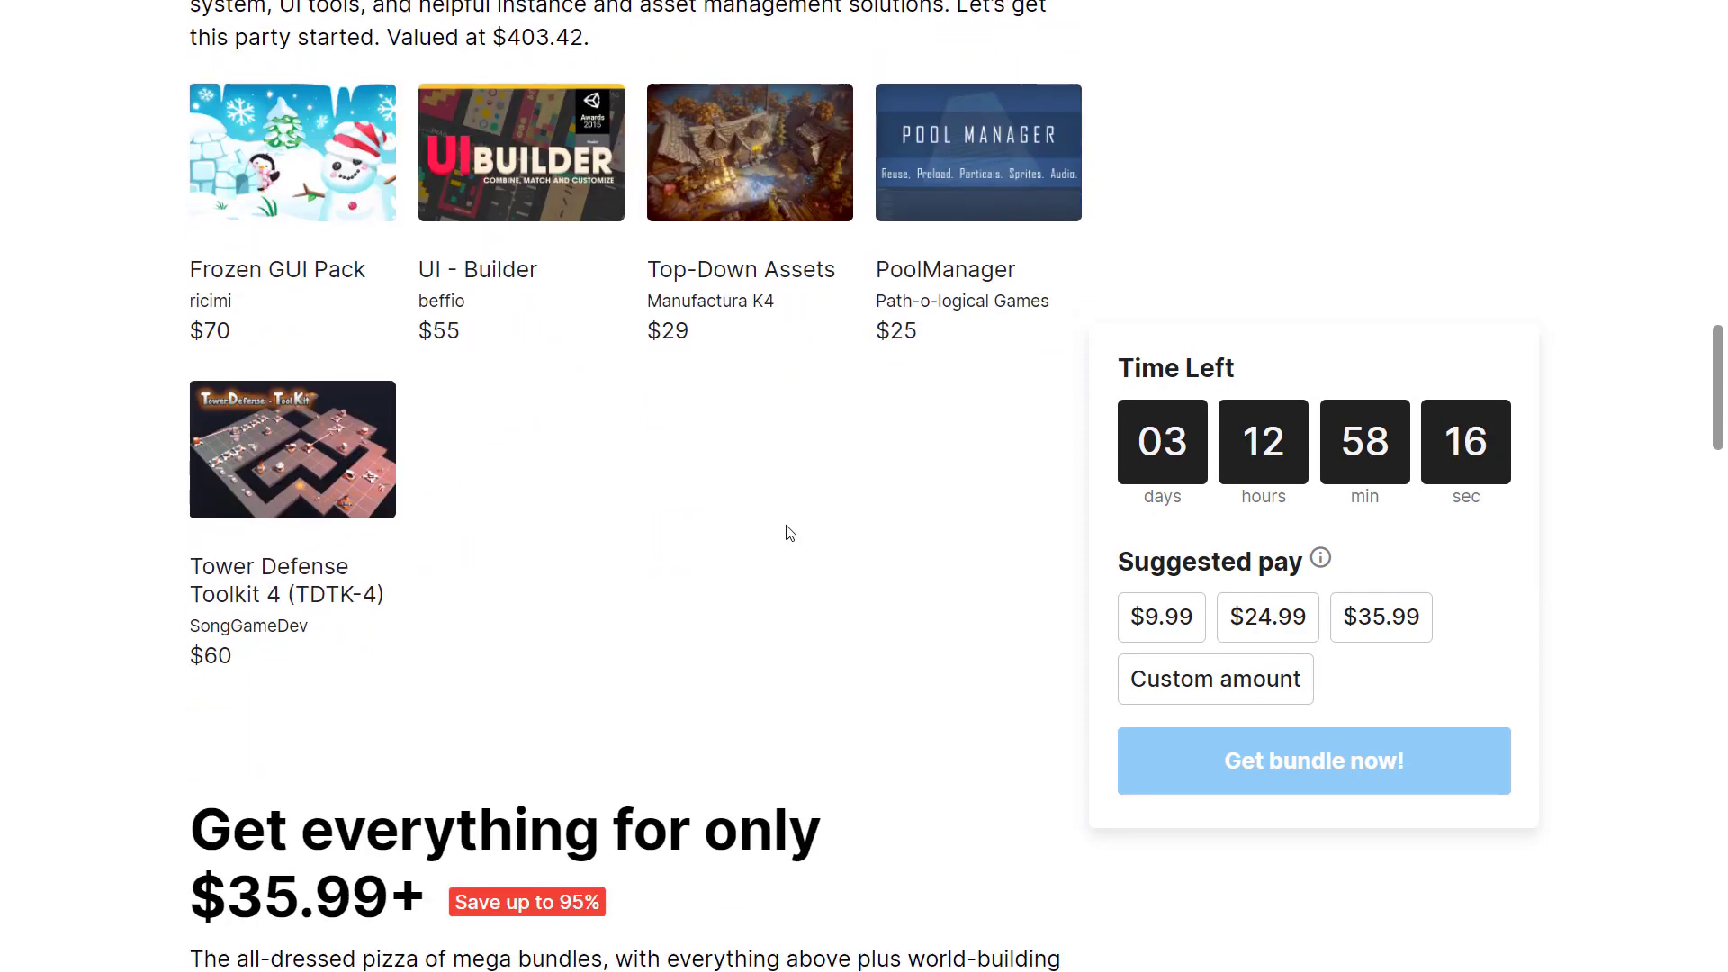
scroll(921, 267, "up", 2)
mouse_move(953, 299)
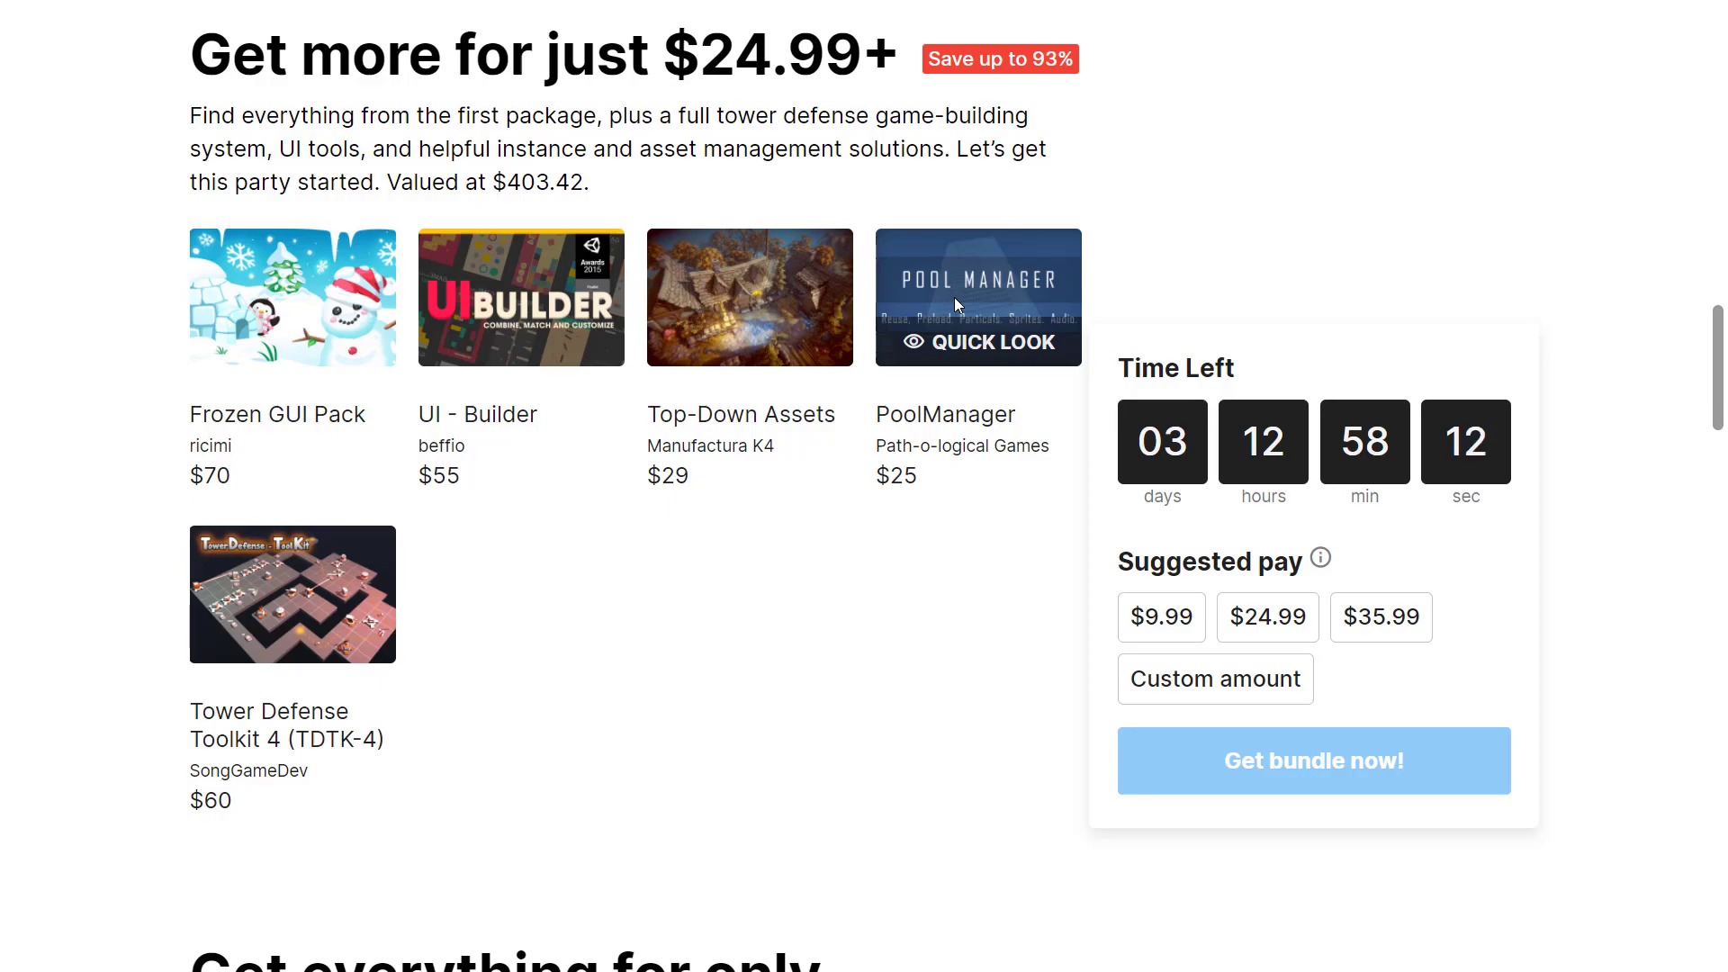
Quick-look PoolManager, view gallery image 2/4, then close it and scroll to the $35.99+ tier.
left_click(994, 342)
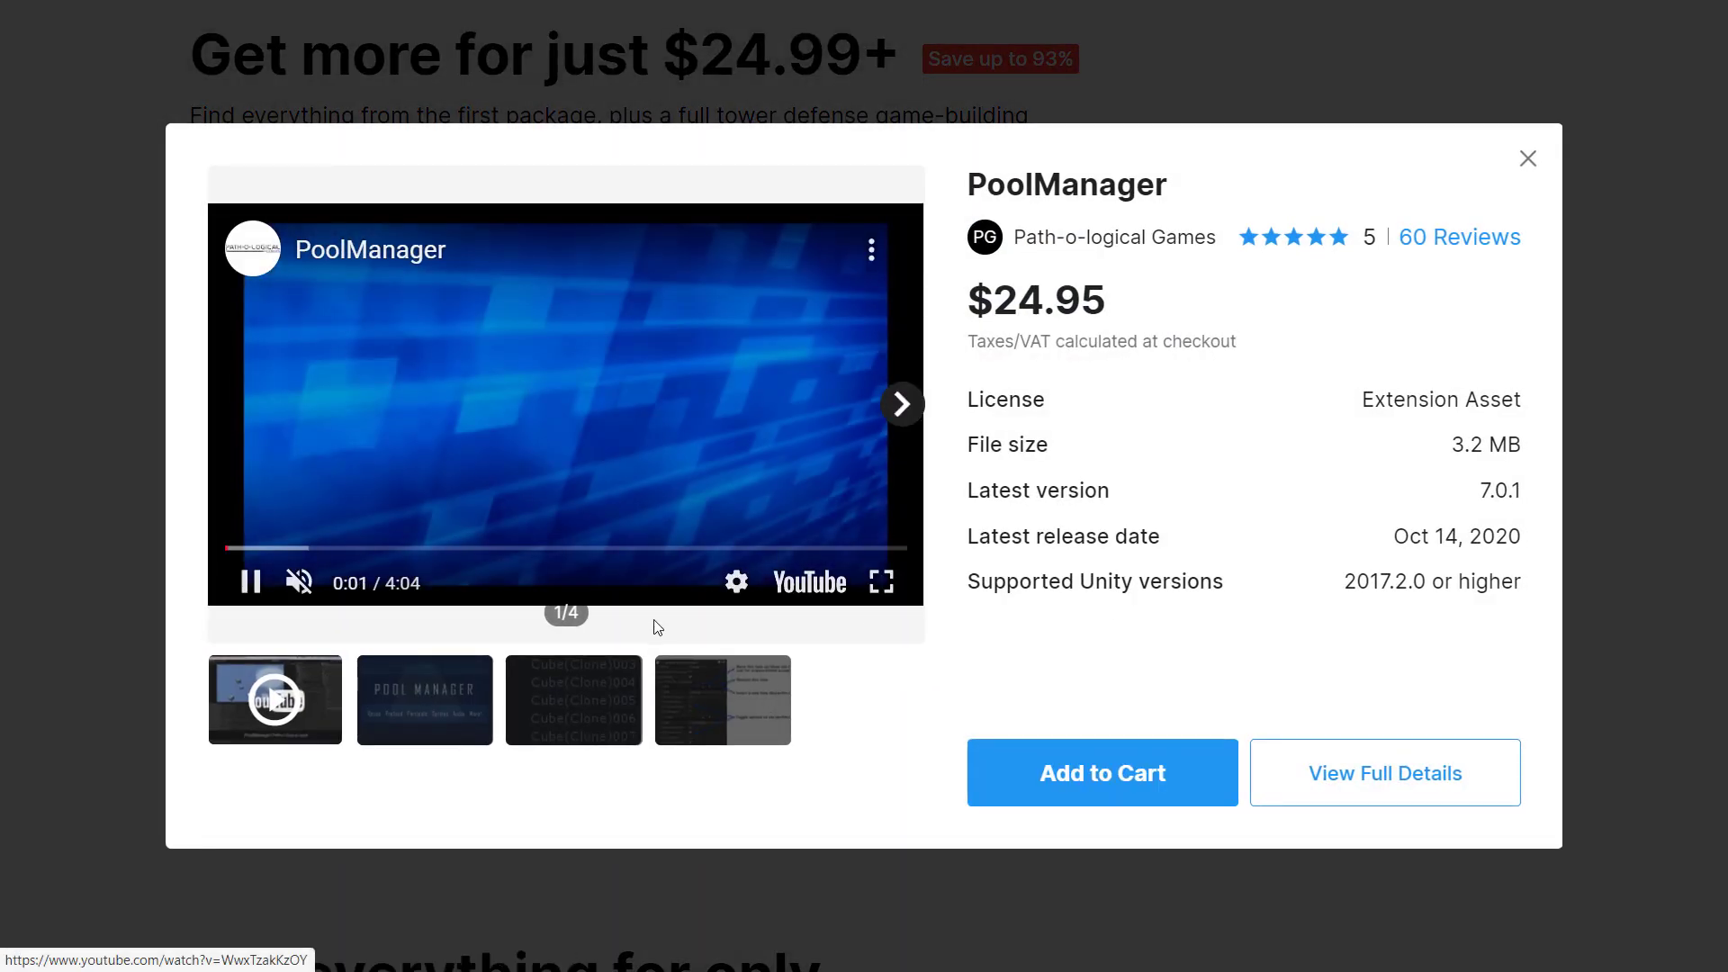
left_click(567, 714)
left_click(471, 713)
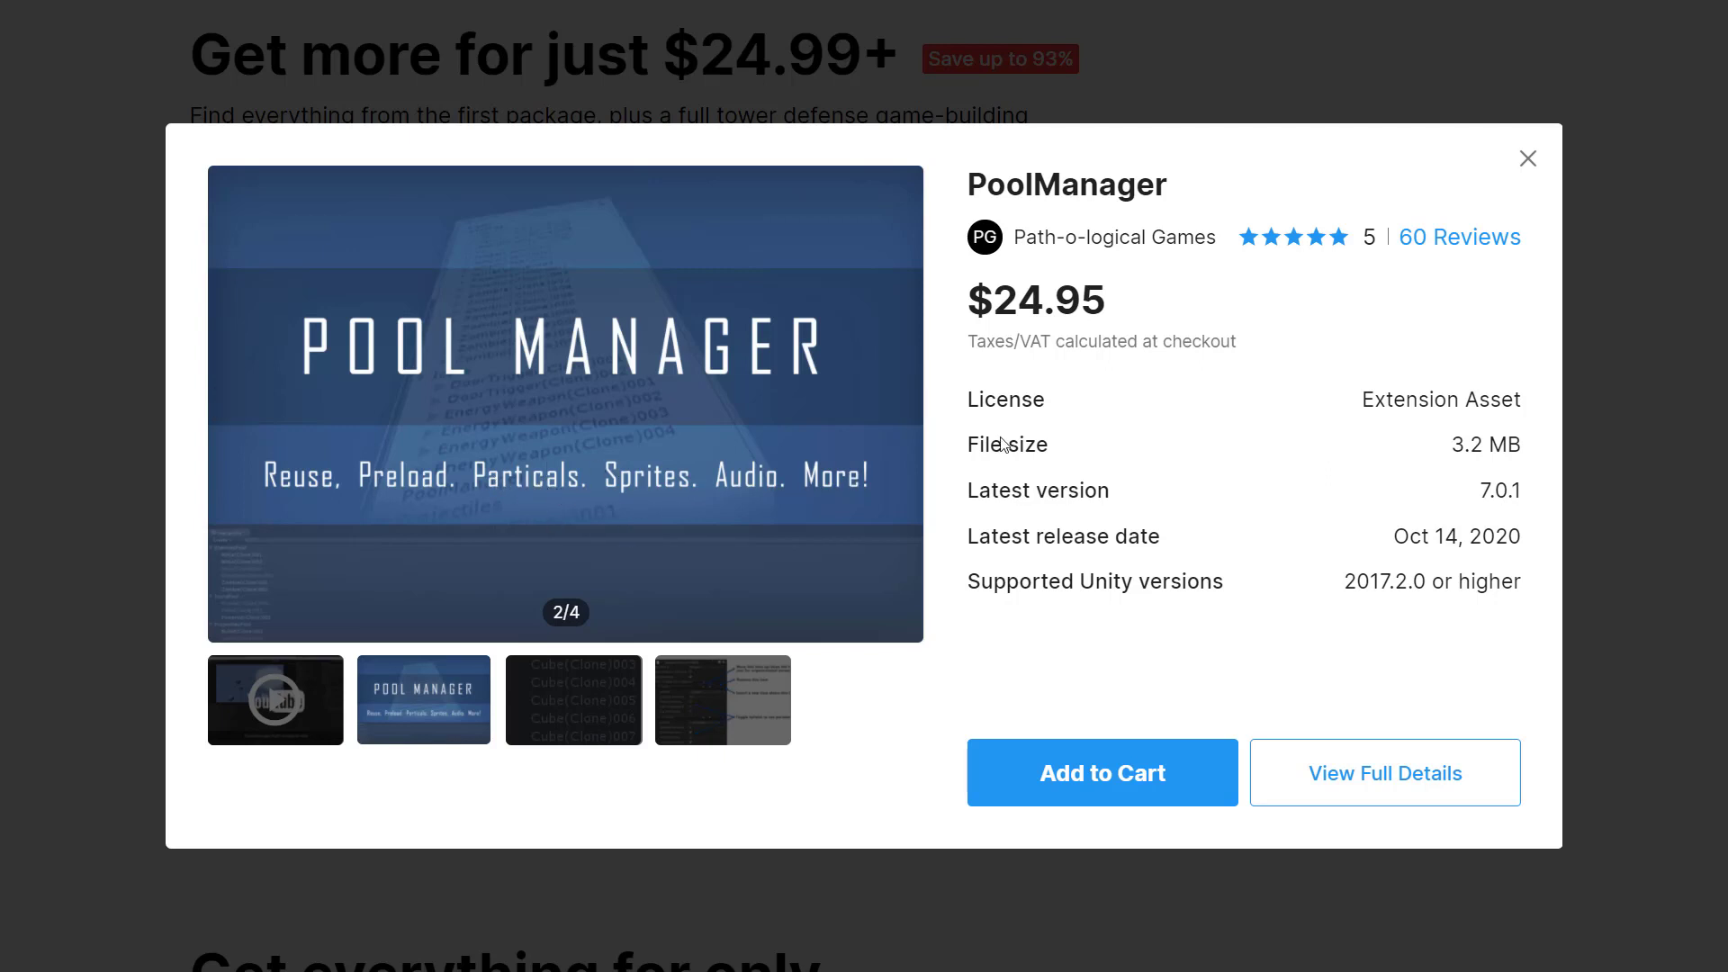
left_click(1528, 160)
scroll(866, 606, "down", 13)
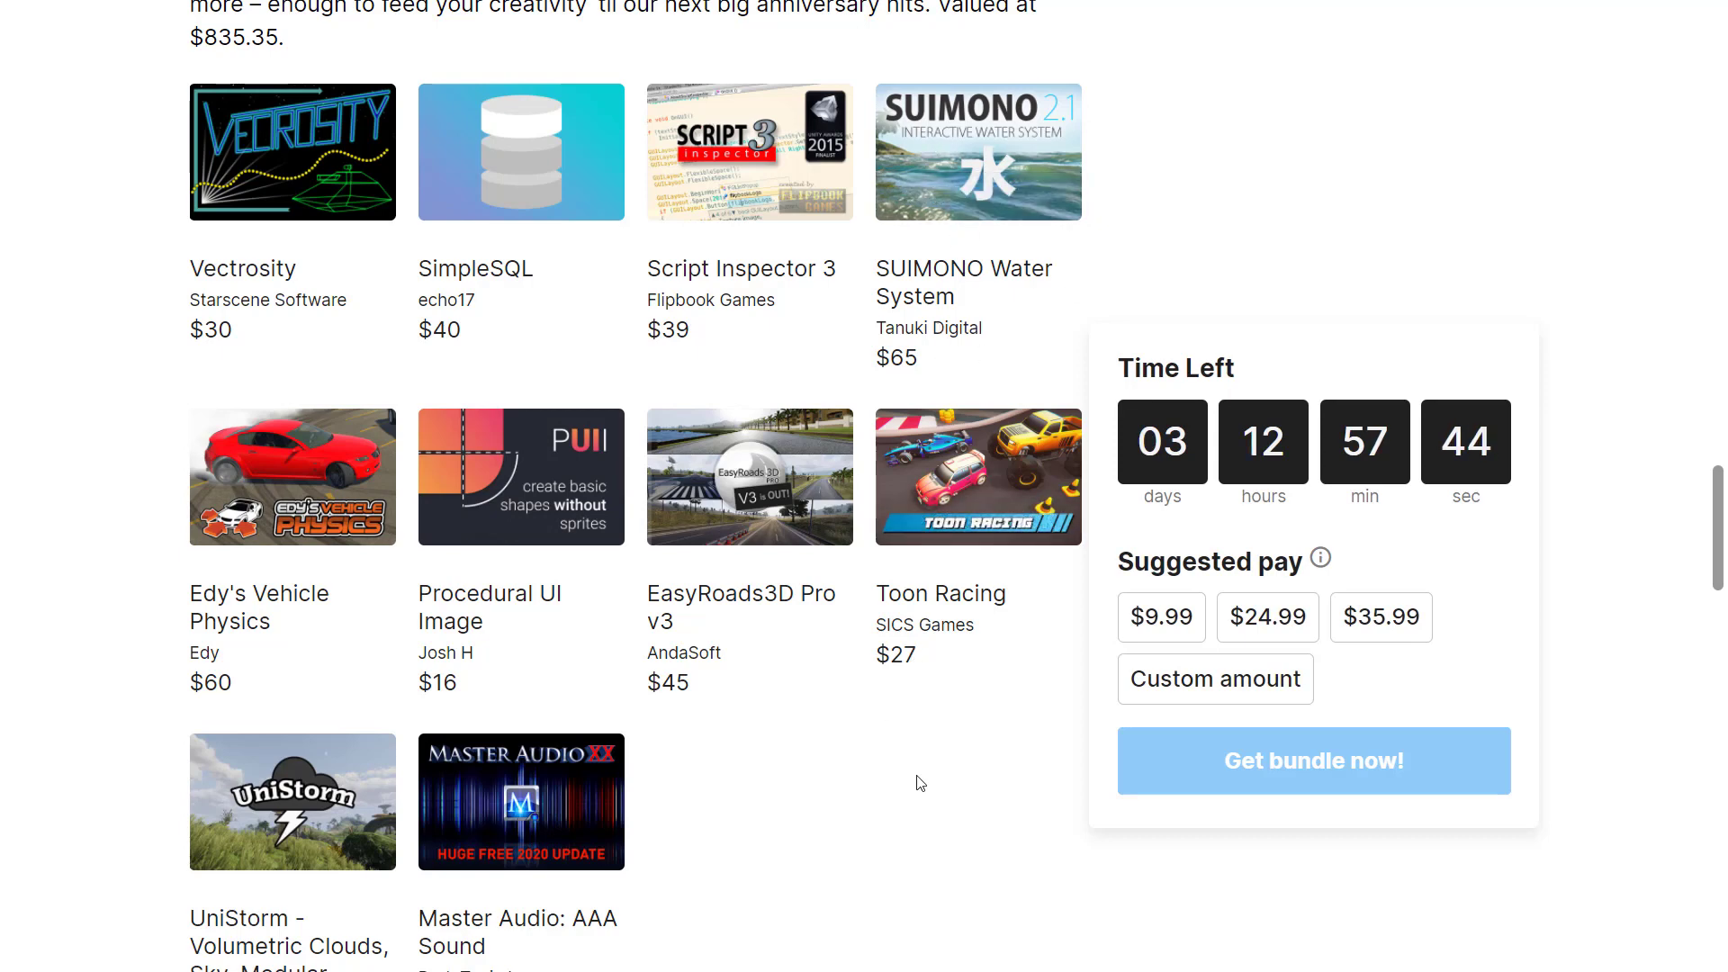
Scroll the Mega Bundle page down to the $35.99+ 'Get everything' tier.
scroll(504, 792, "down", 3)
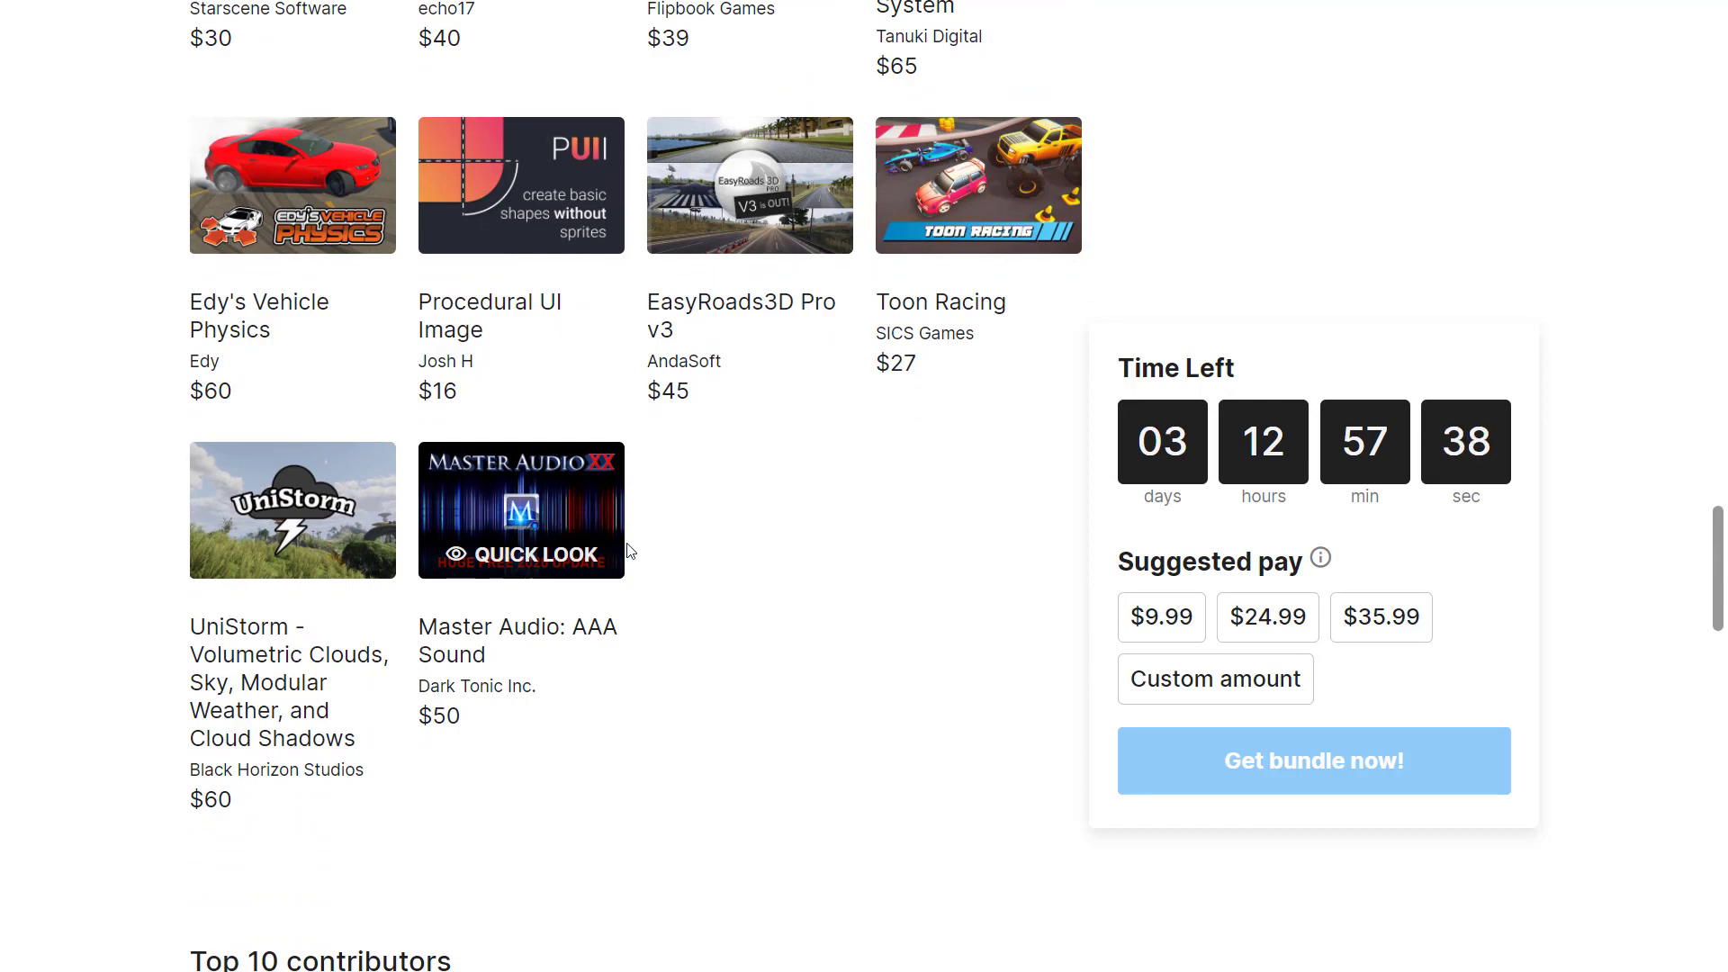
scroll(845, 675, "down", 3)
scroll(845, 675, "up", 5)
scroll(845, 678, "down", 5)
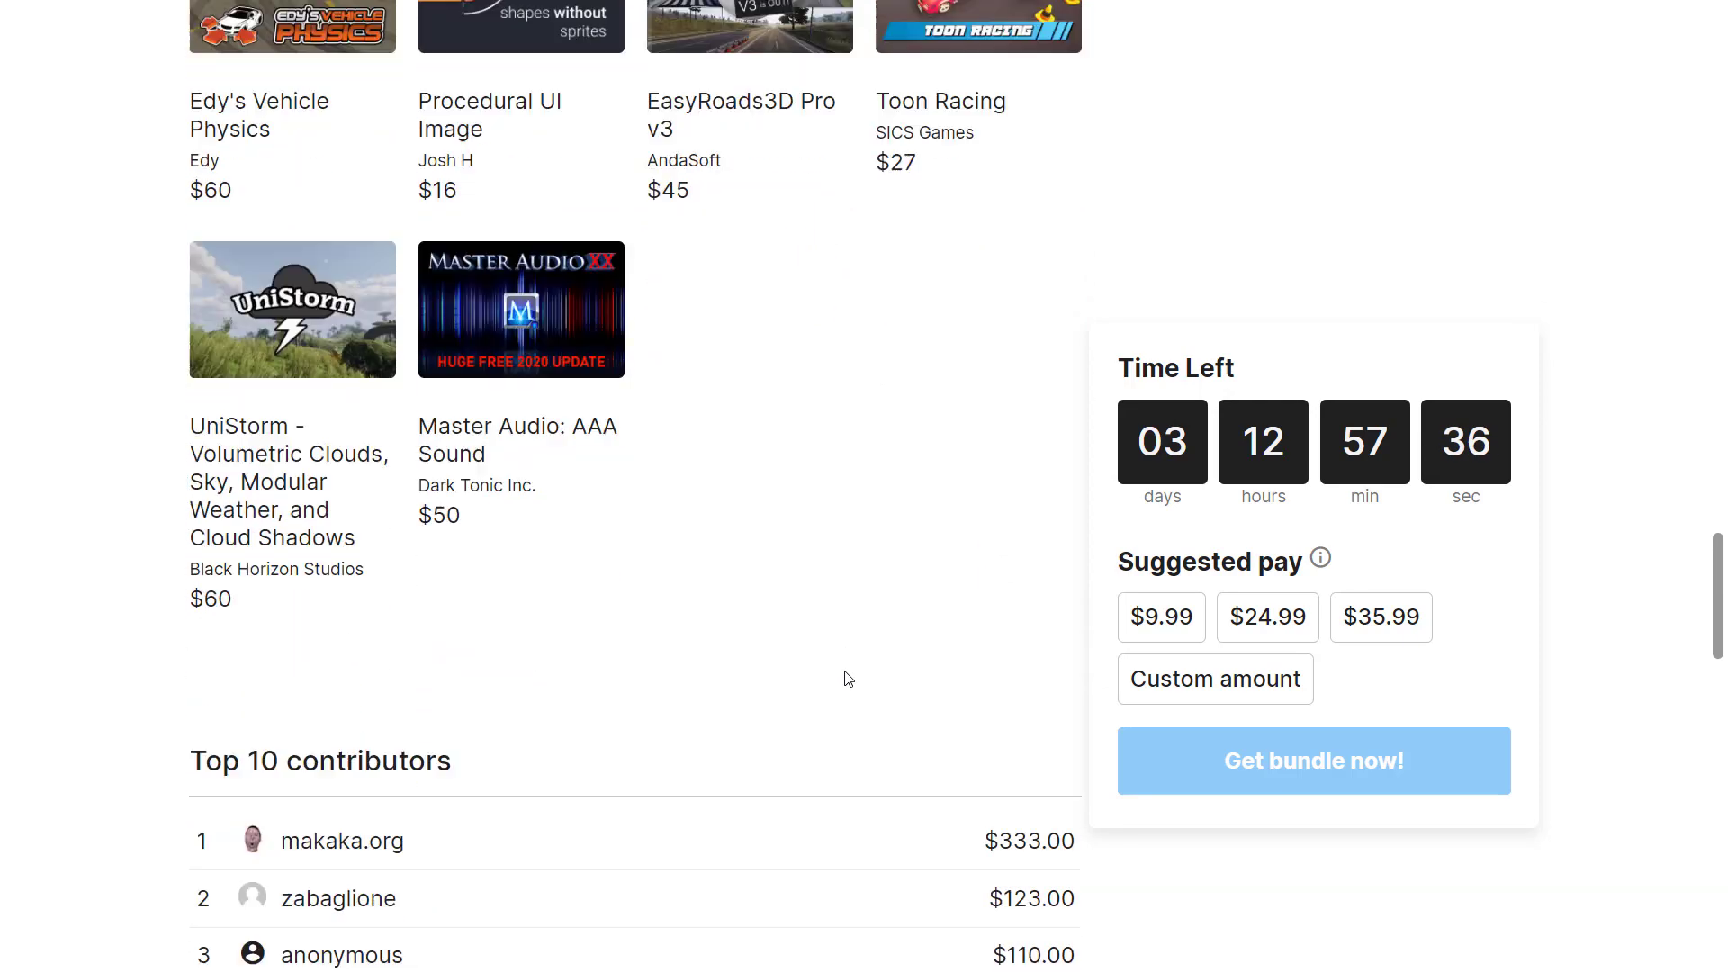
left_click_drag(983, 765, 1076, 754)
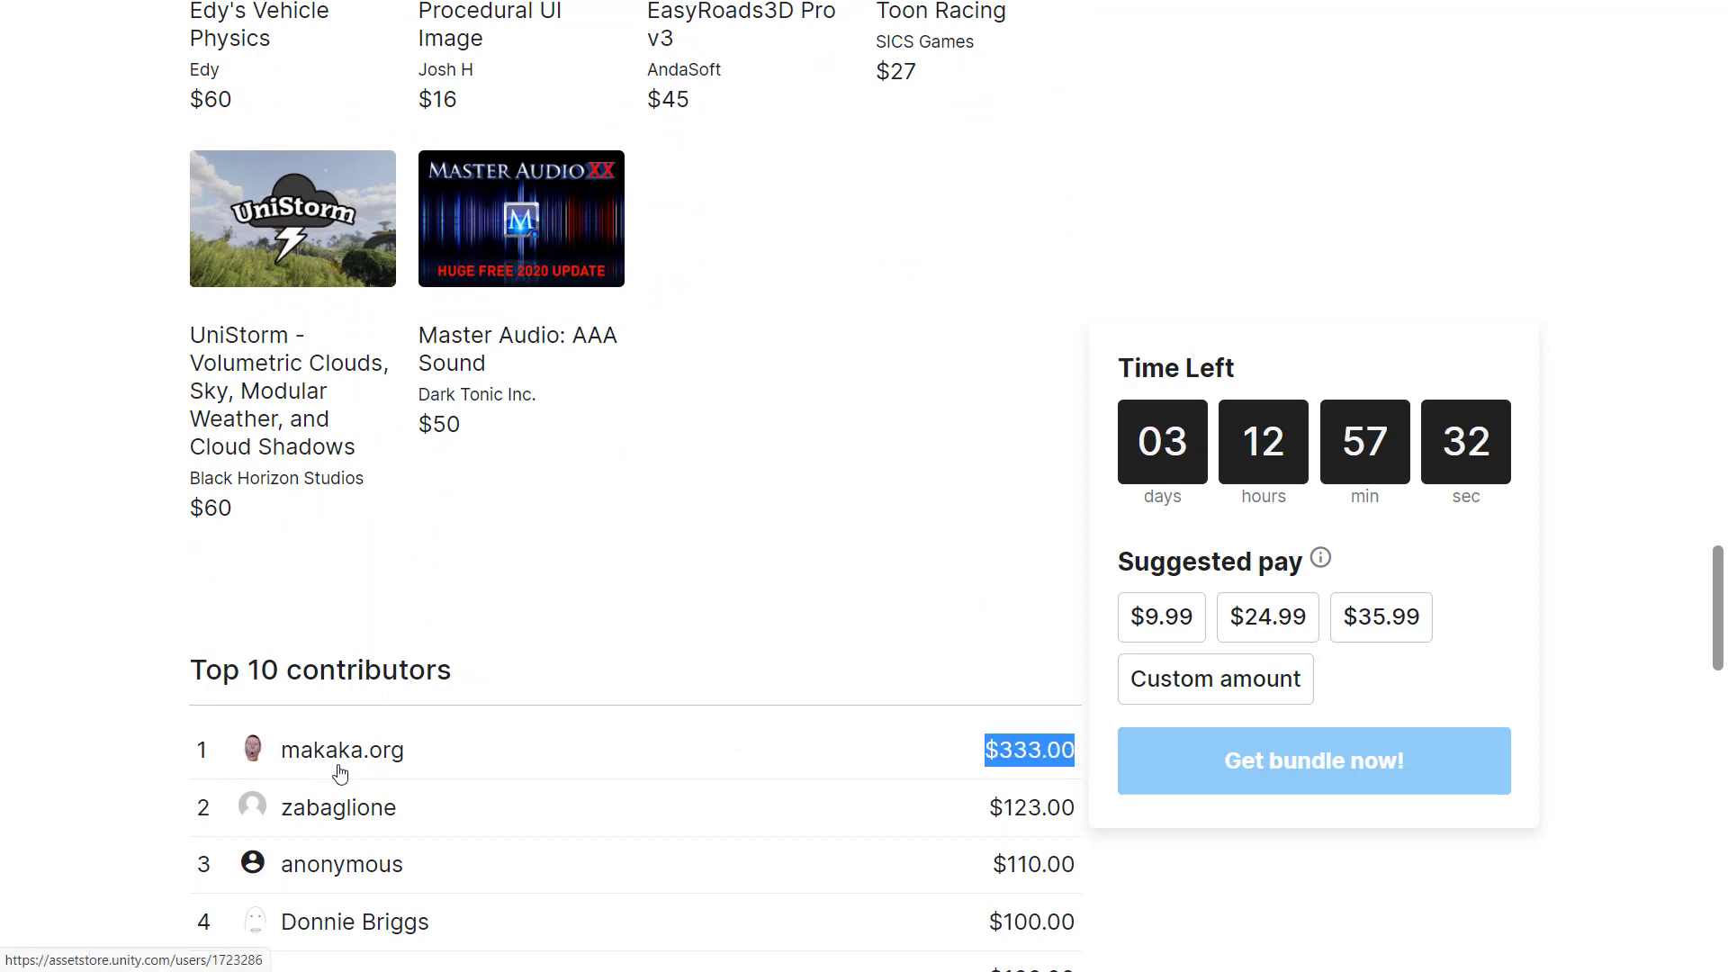
Look over the $35.99+ tier's bundle items, then return to the Unity Editor.
scroll(990, 640, "up", 15)
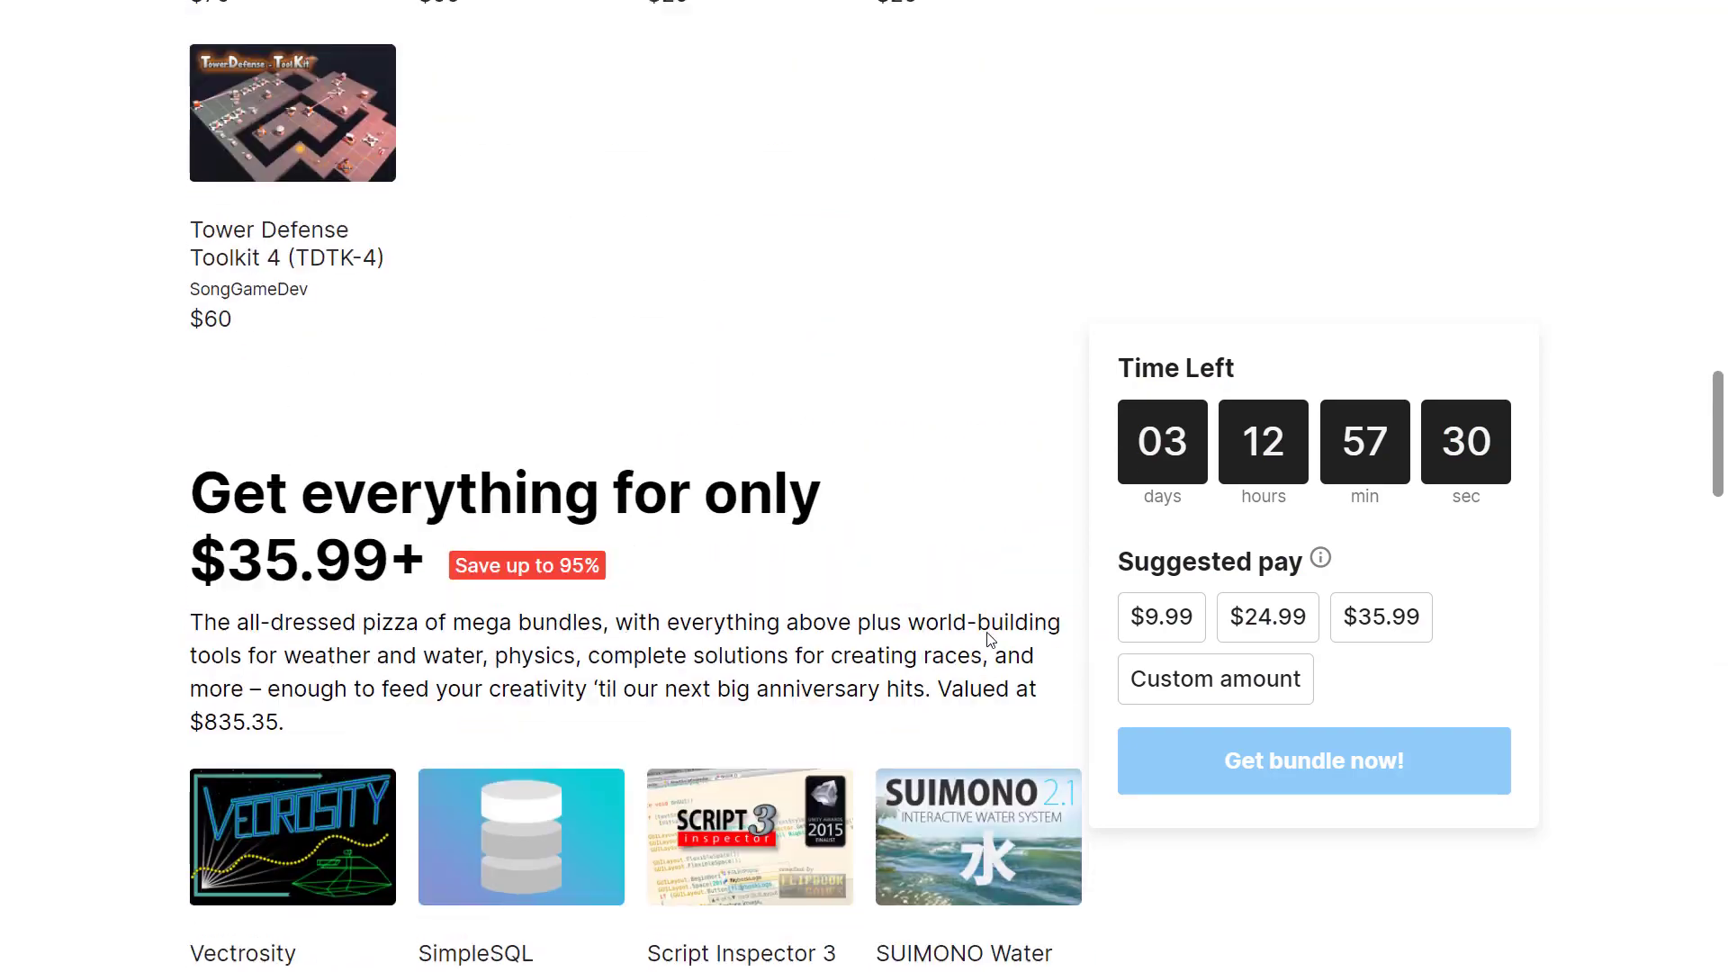
scroll(940, 696, "up", 15)
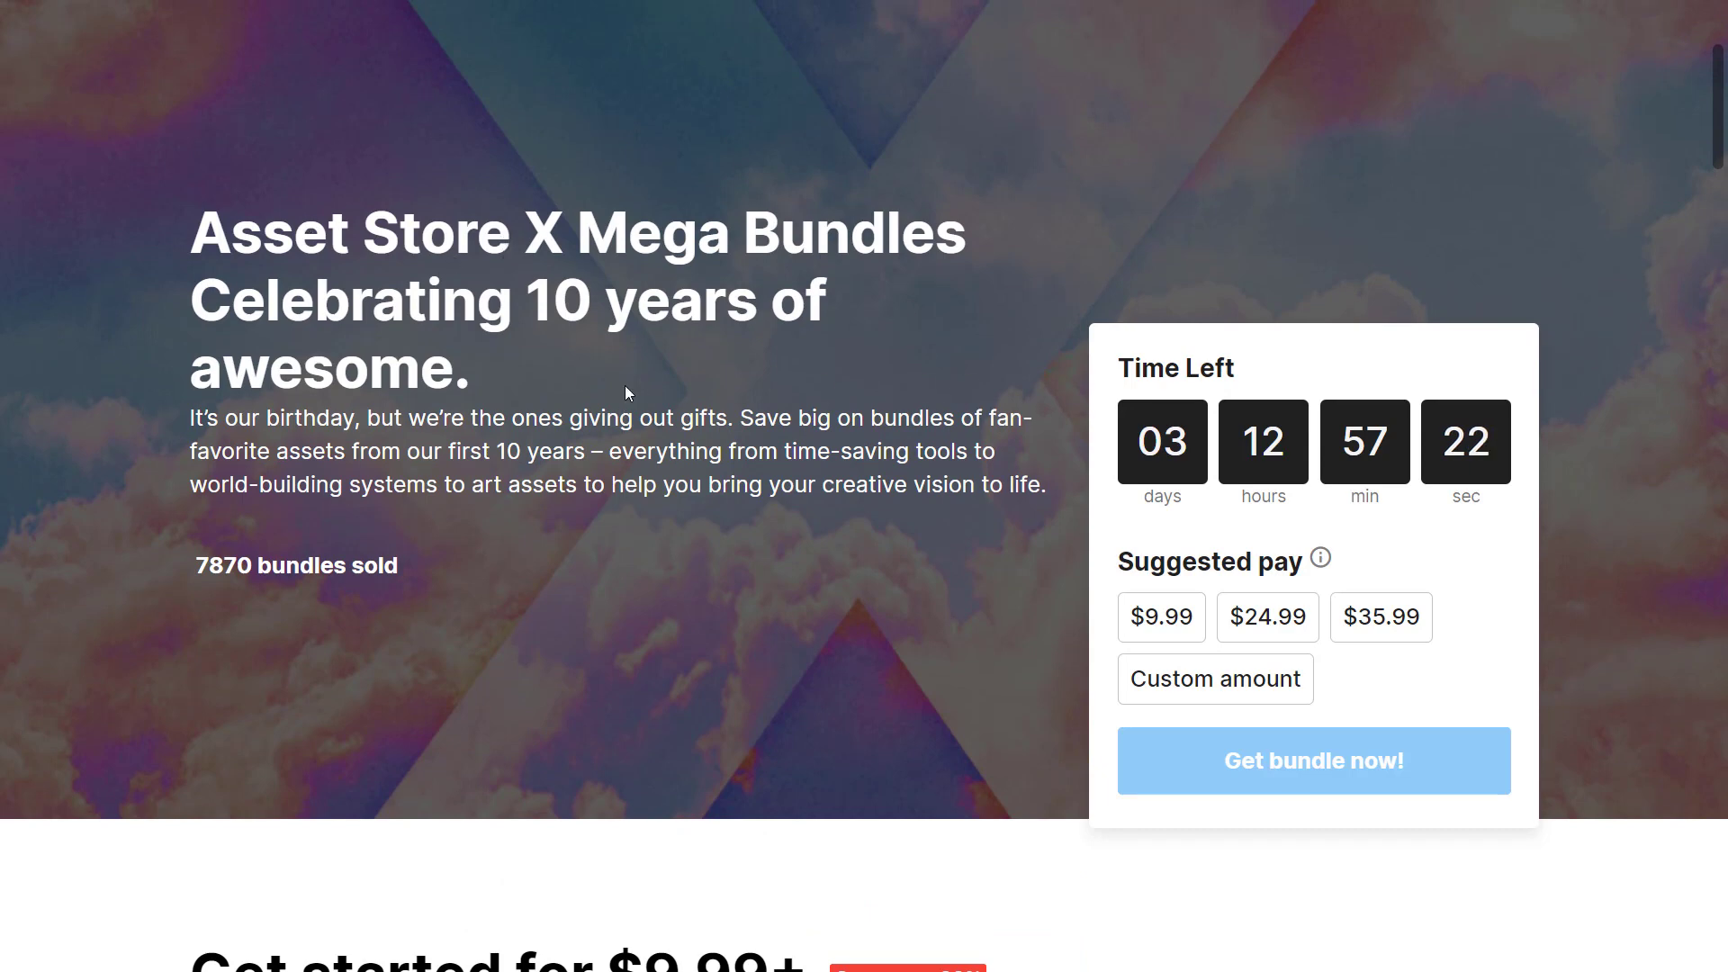
scroll(873, 506, "down", 2)
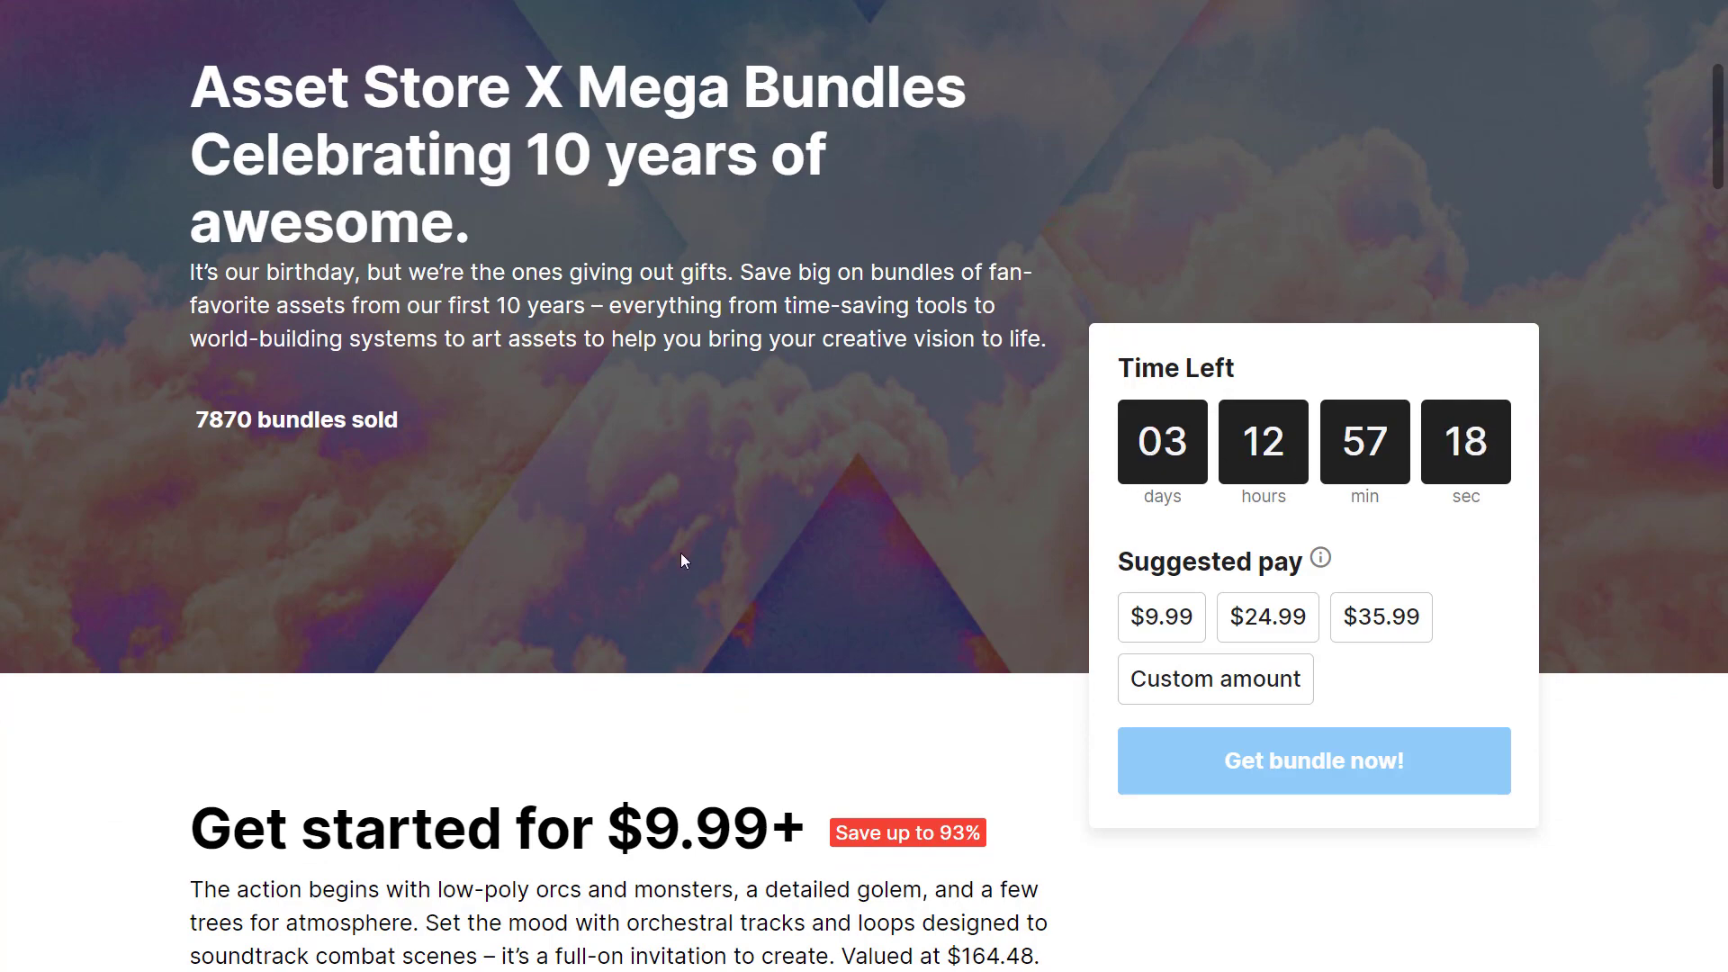
scroll(681, 558, "down", 20)
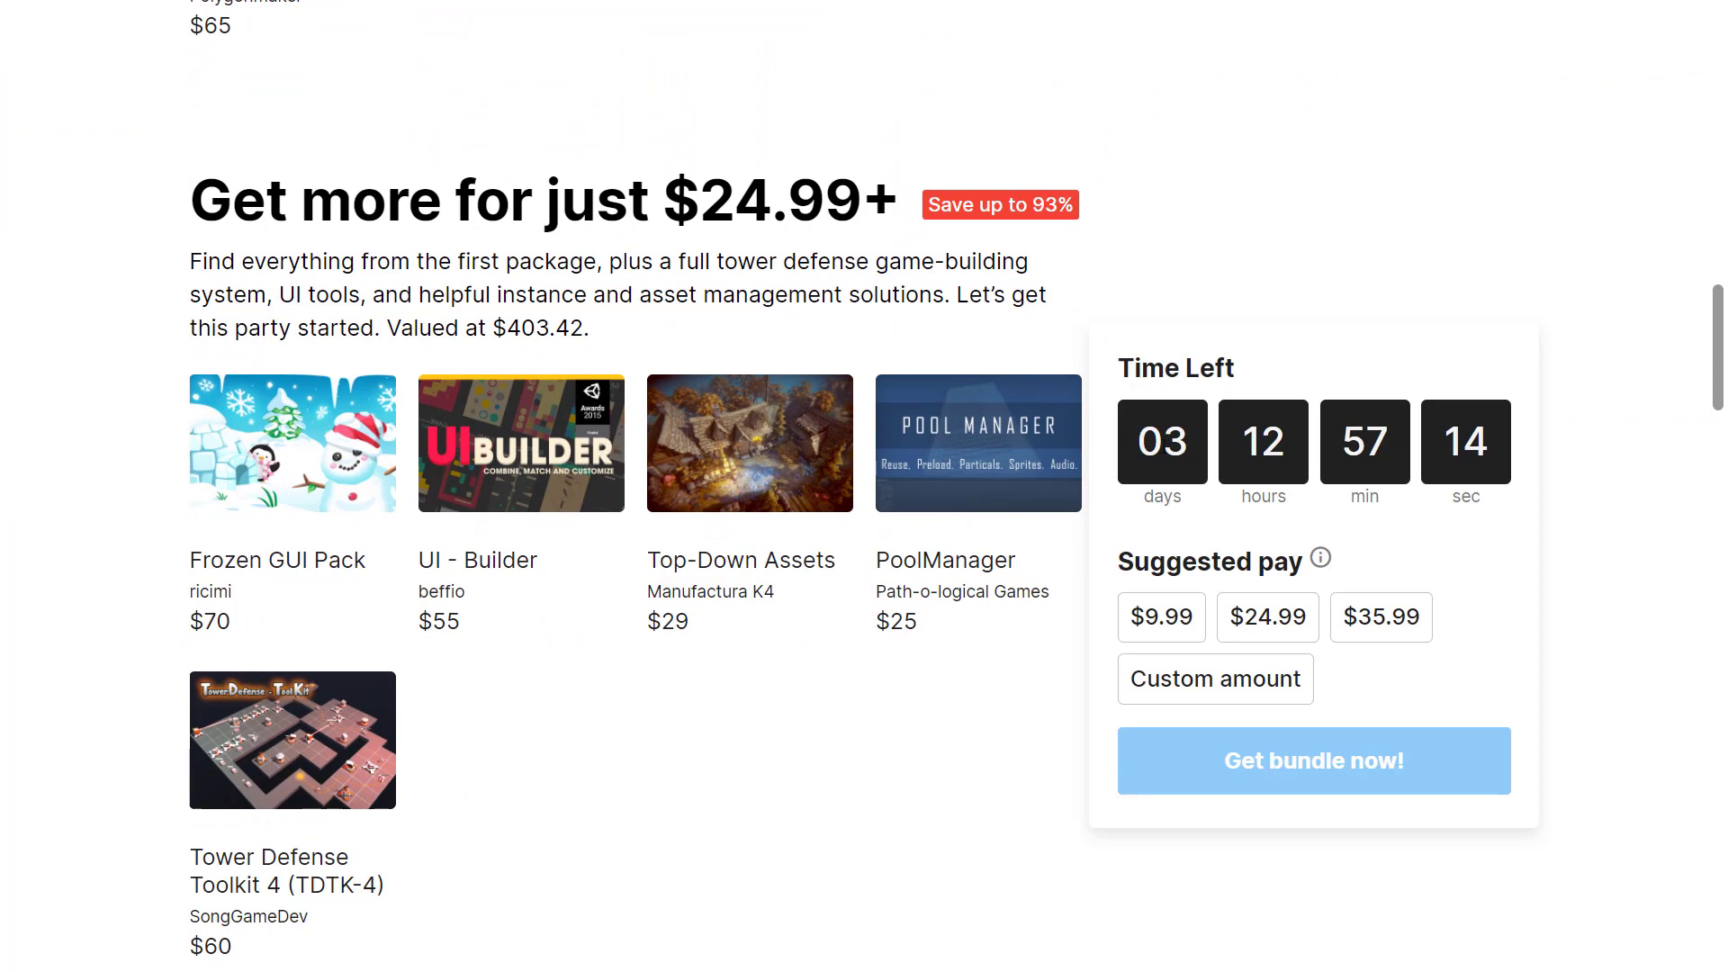
scroll(945, 617, "down", 9)
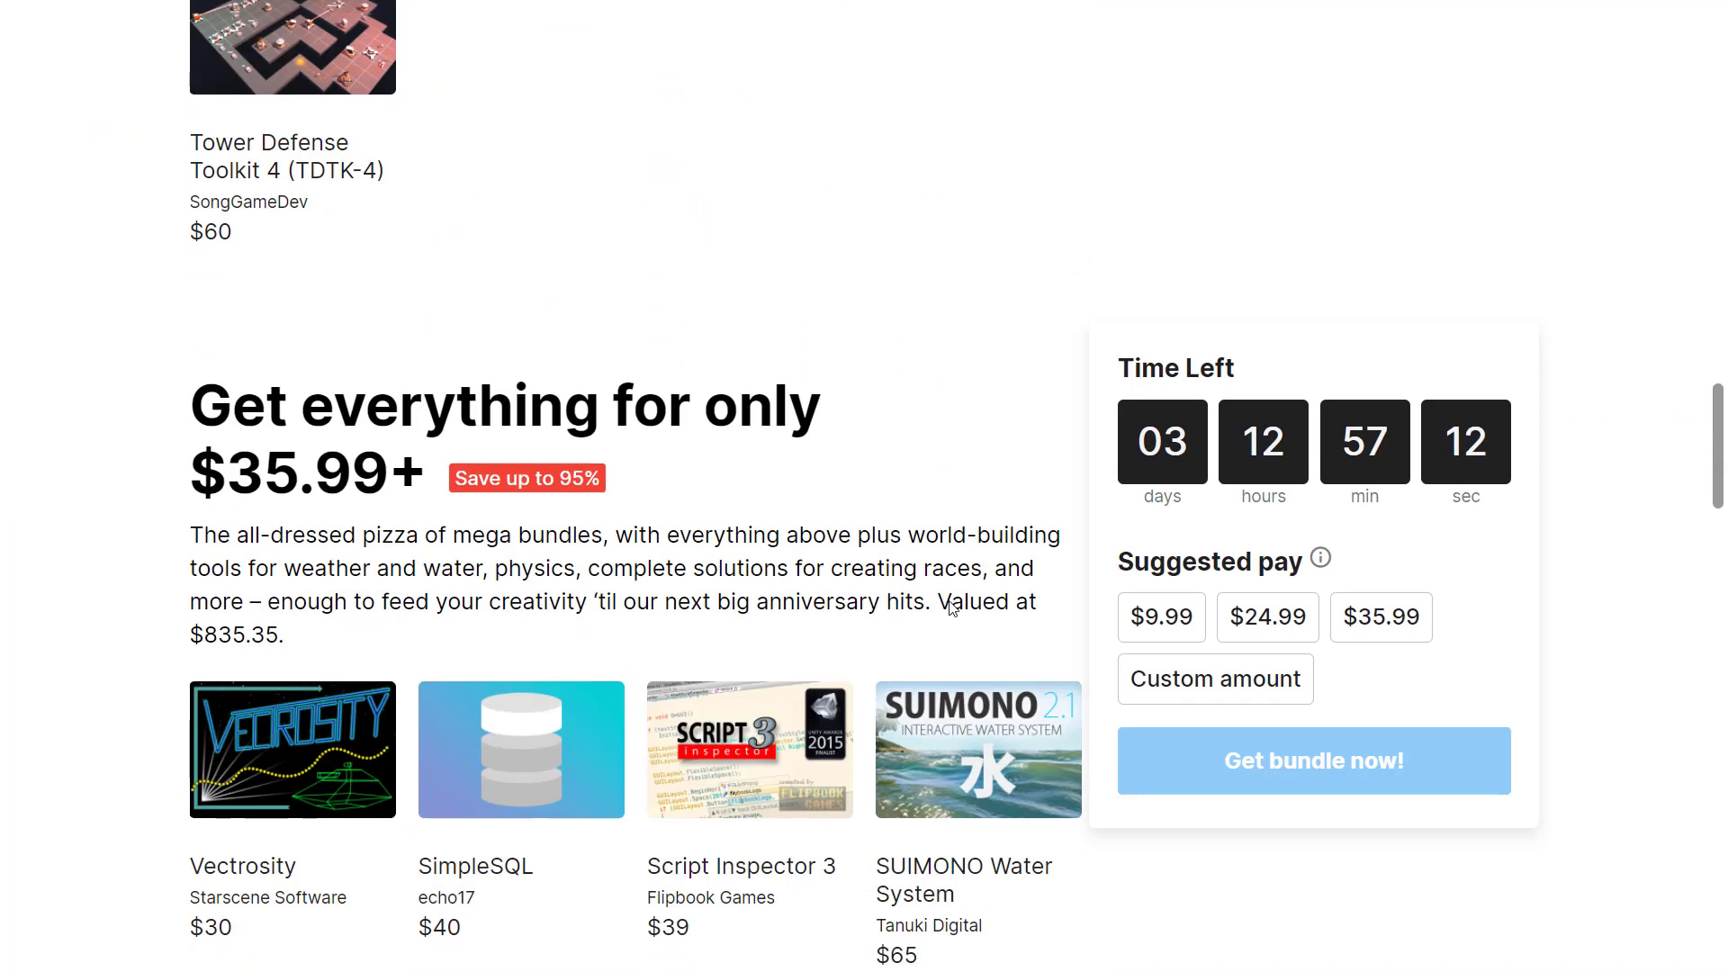
key("alt+Tab")
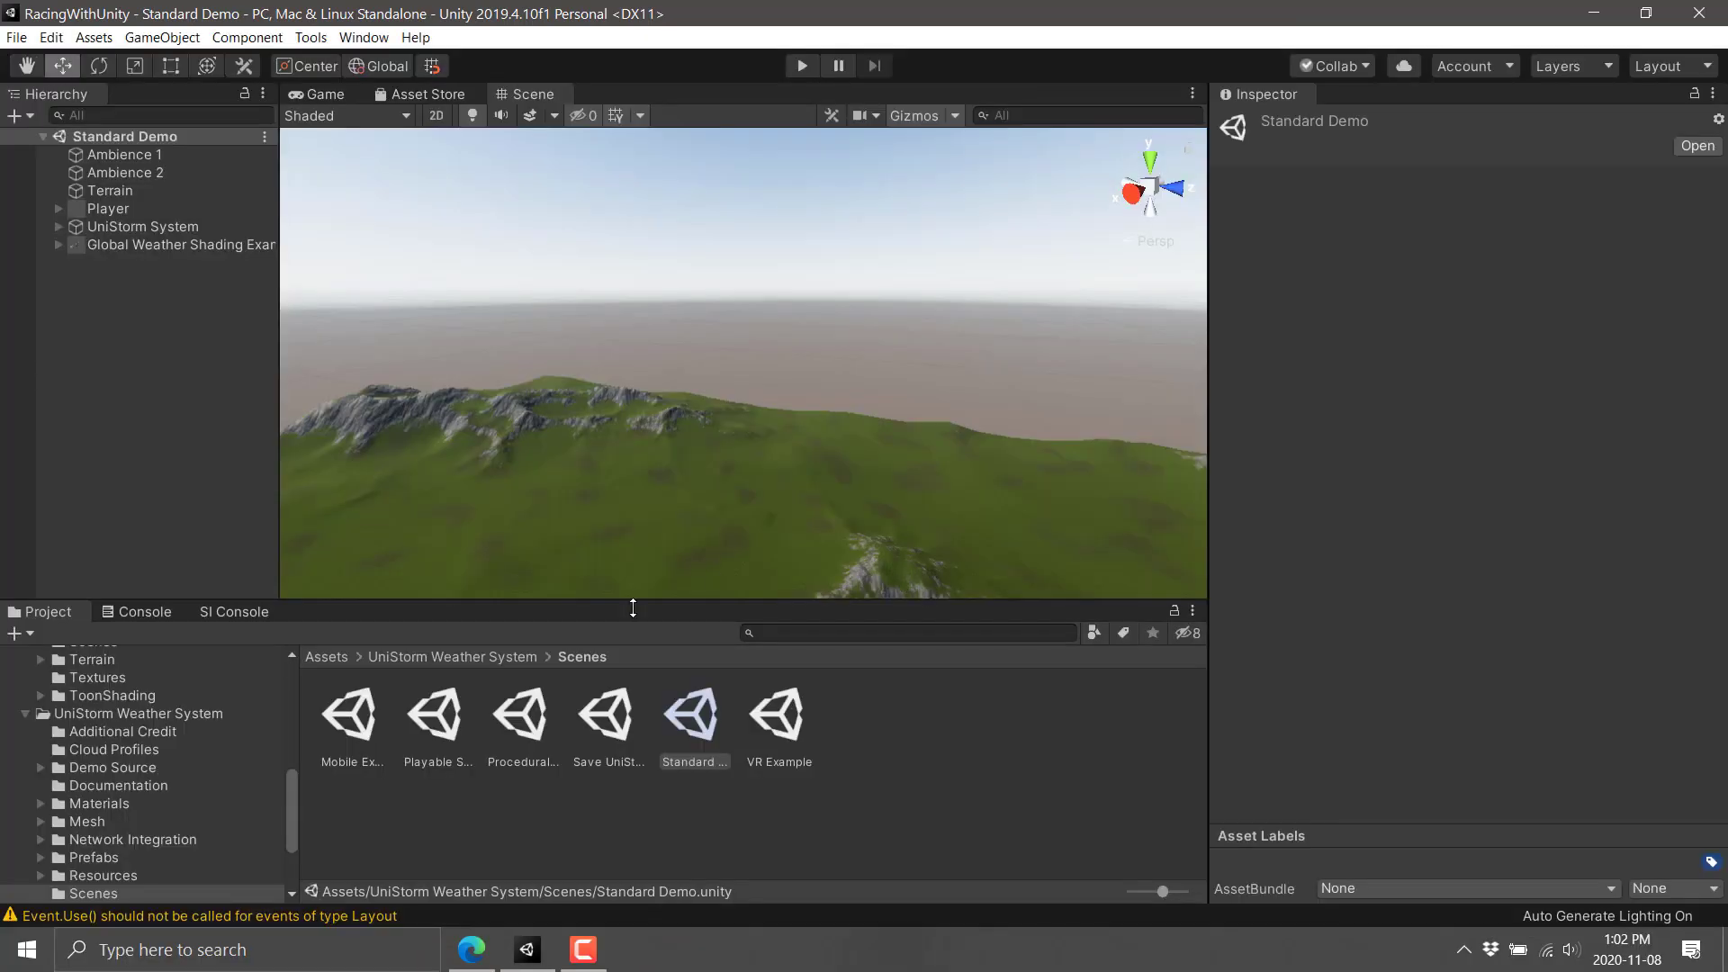
Open Toon Racing's Models folder to list its barrel, canopy, cone, curve and dirt ramp models.
scroll(121, 822, "up", 5)
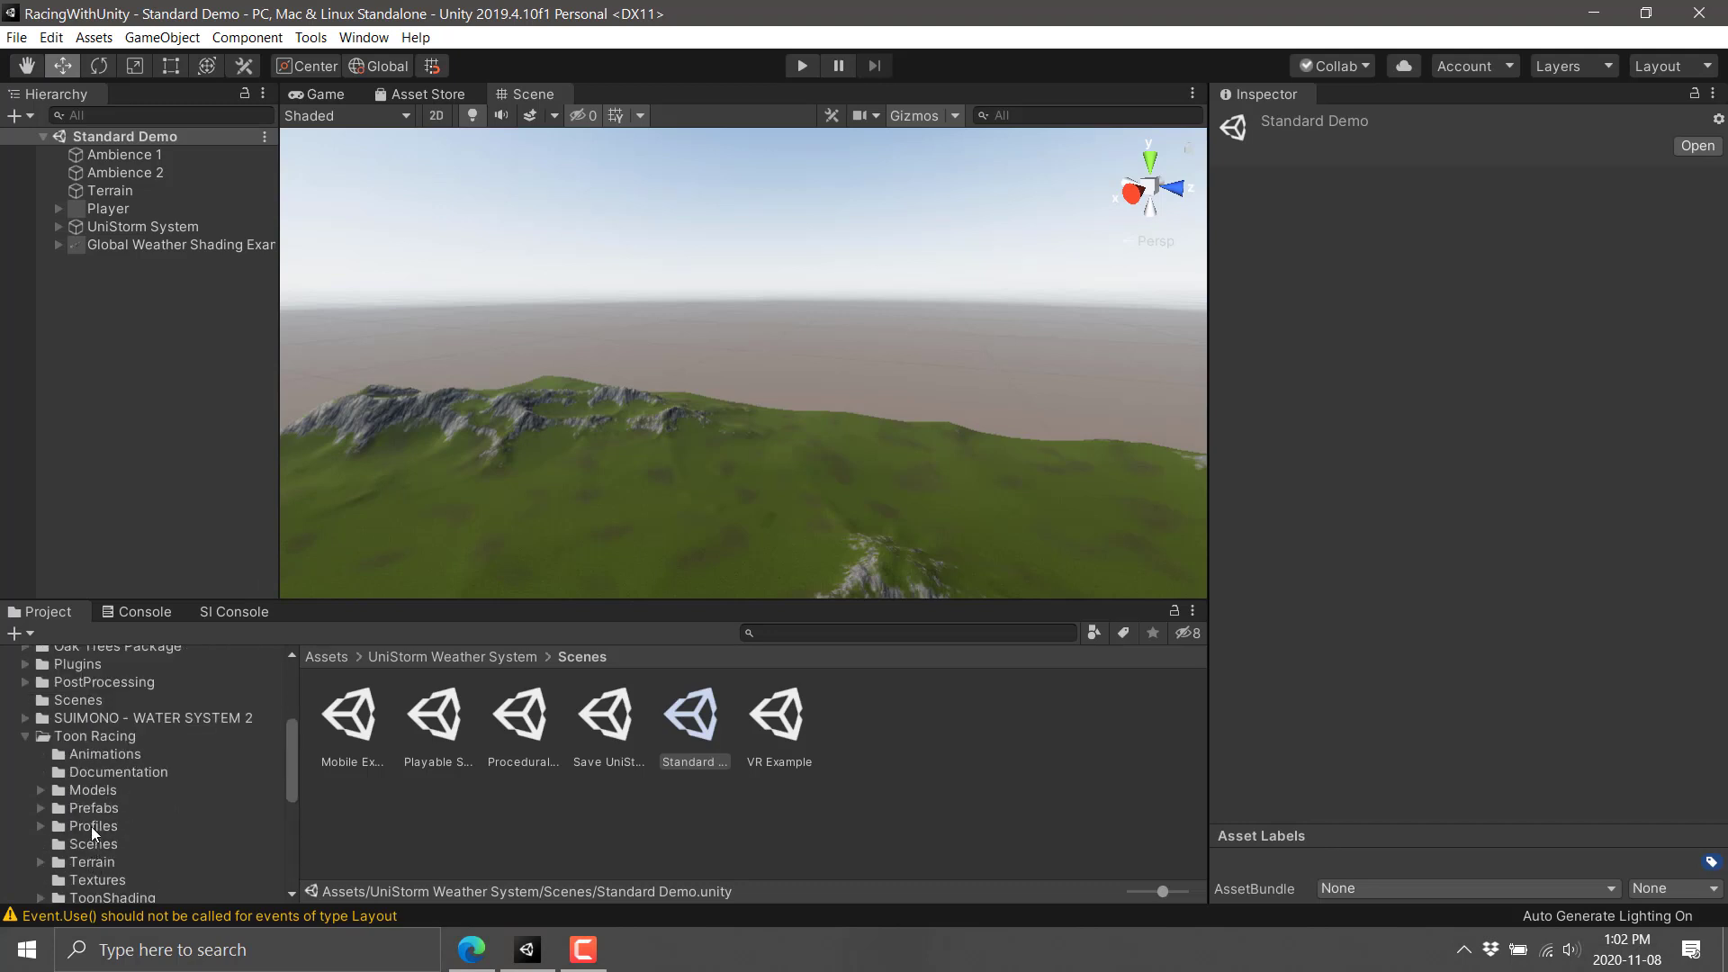
scroll(148, 790, "down", 2)
scroll(148, 790, "up", 7)
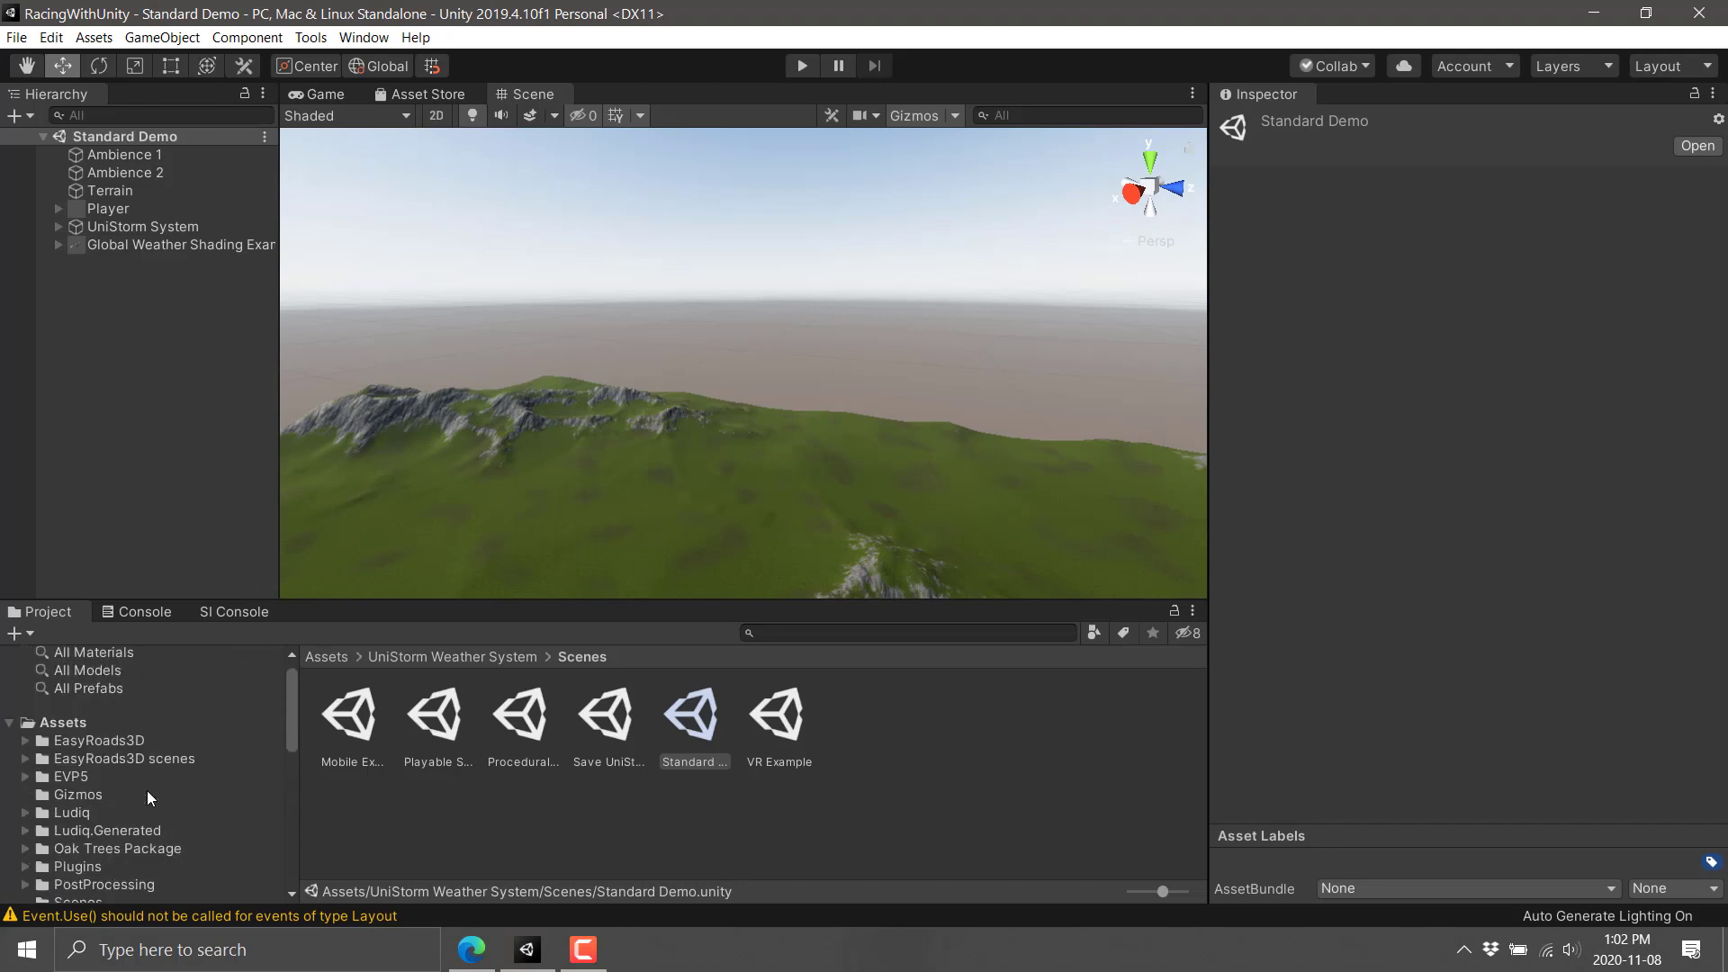
scroll(147, 790, "down", 3)
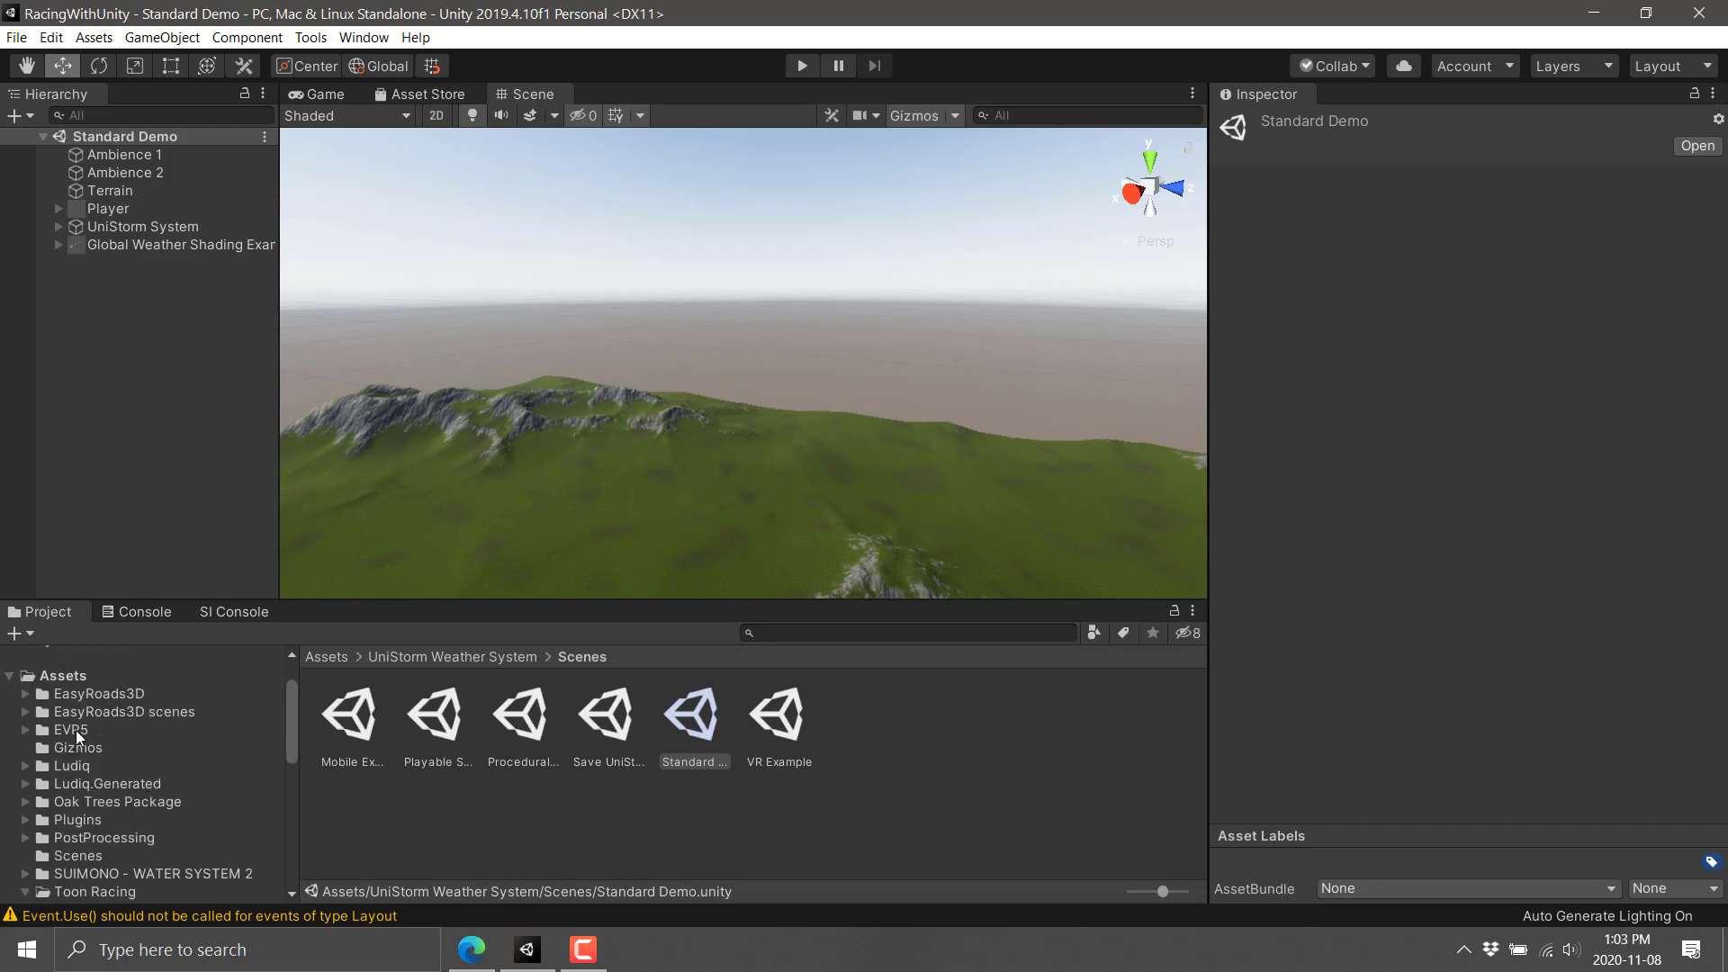
scroll(77, 725, "down", 8)
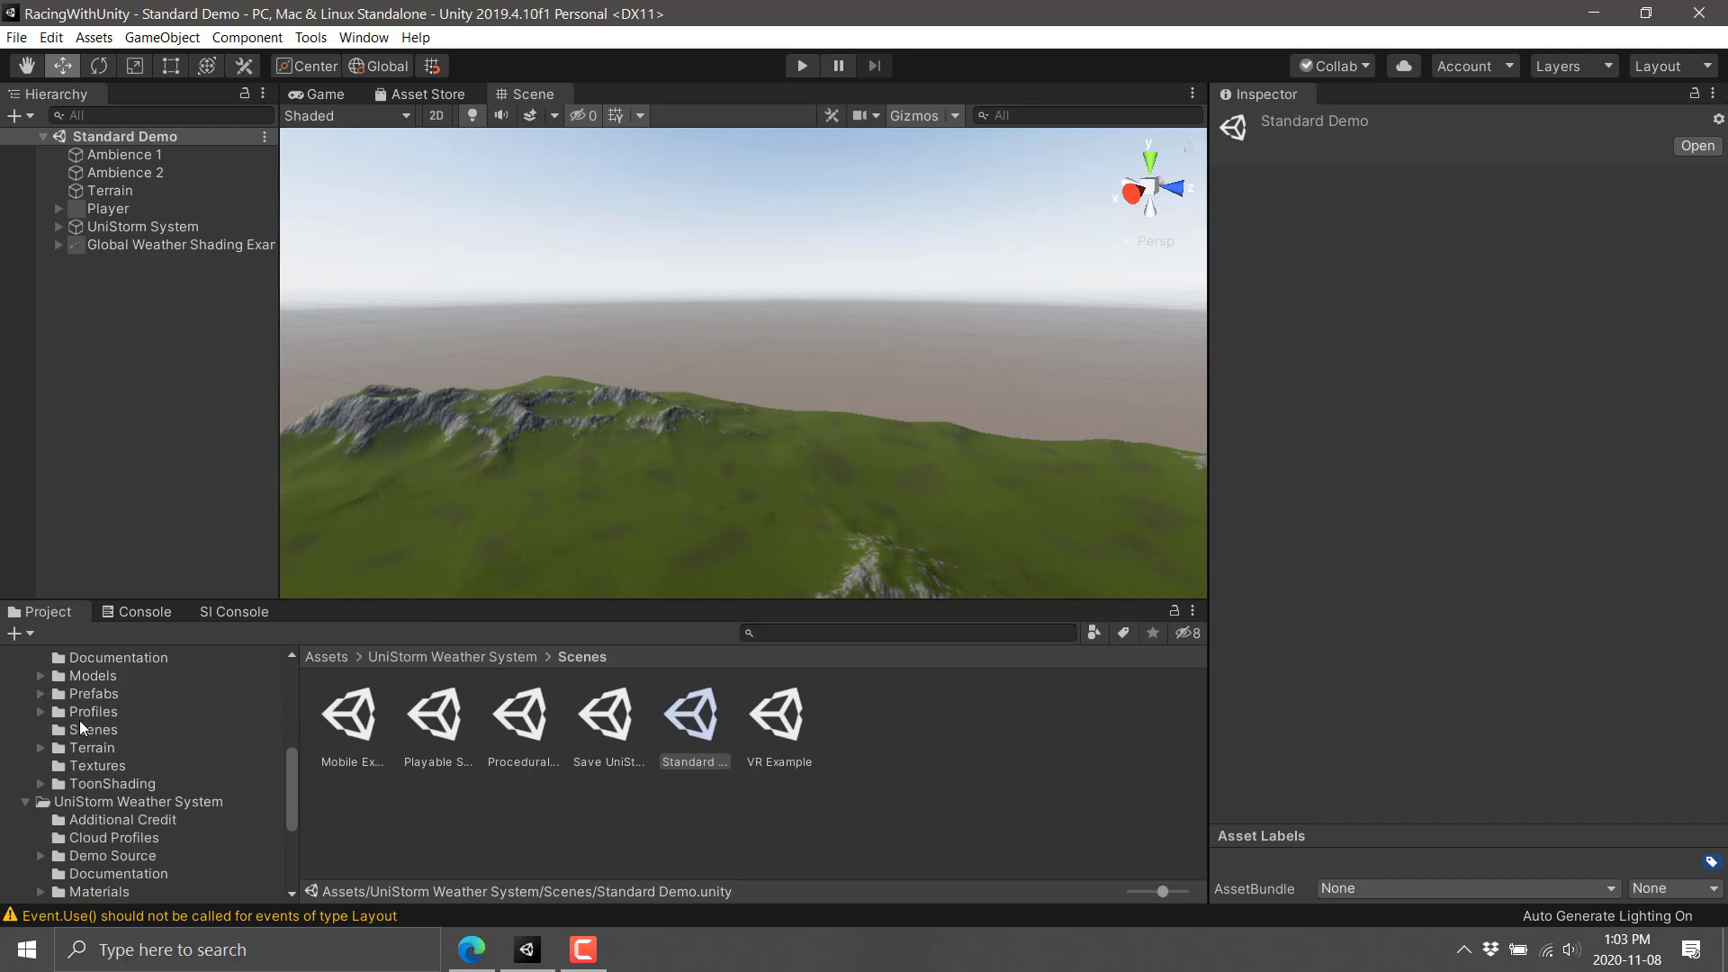
scroll(93, 732, "up", 4)
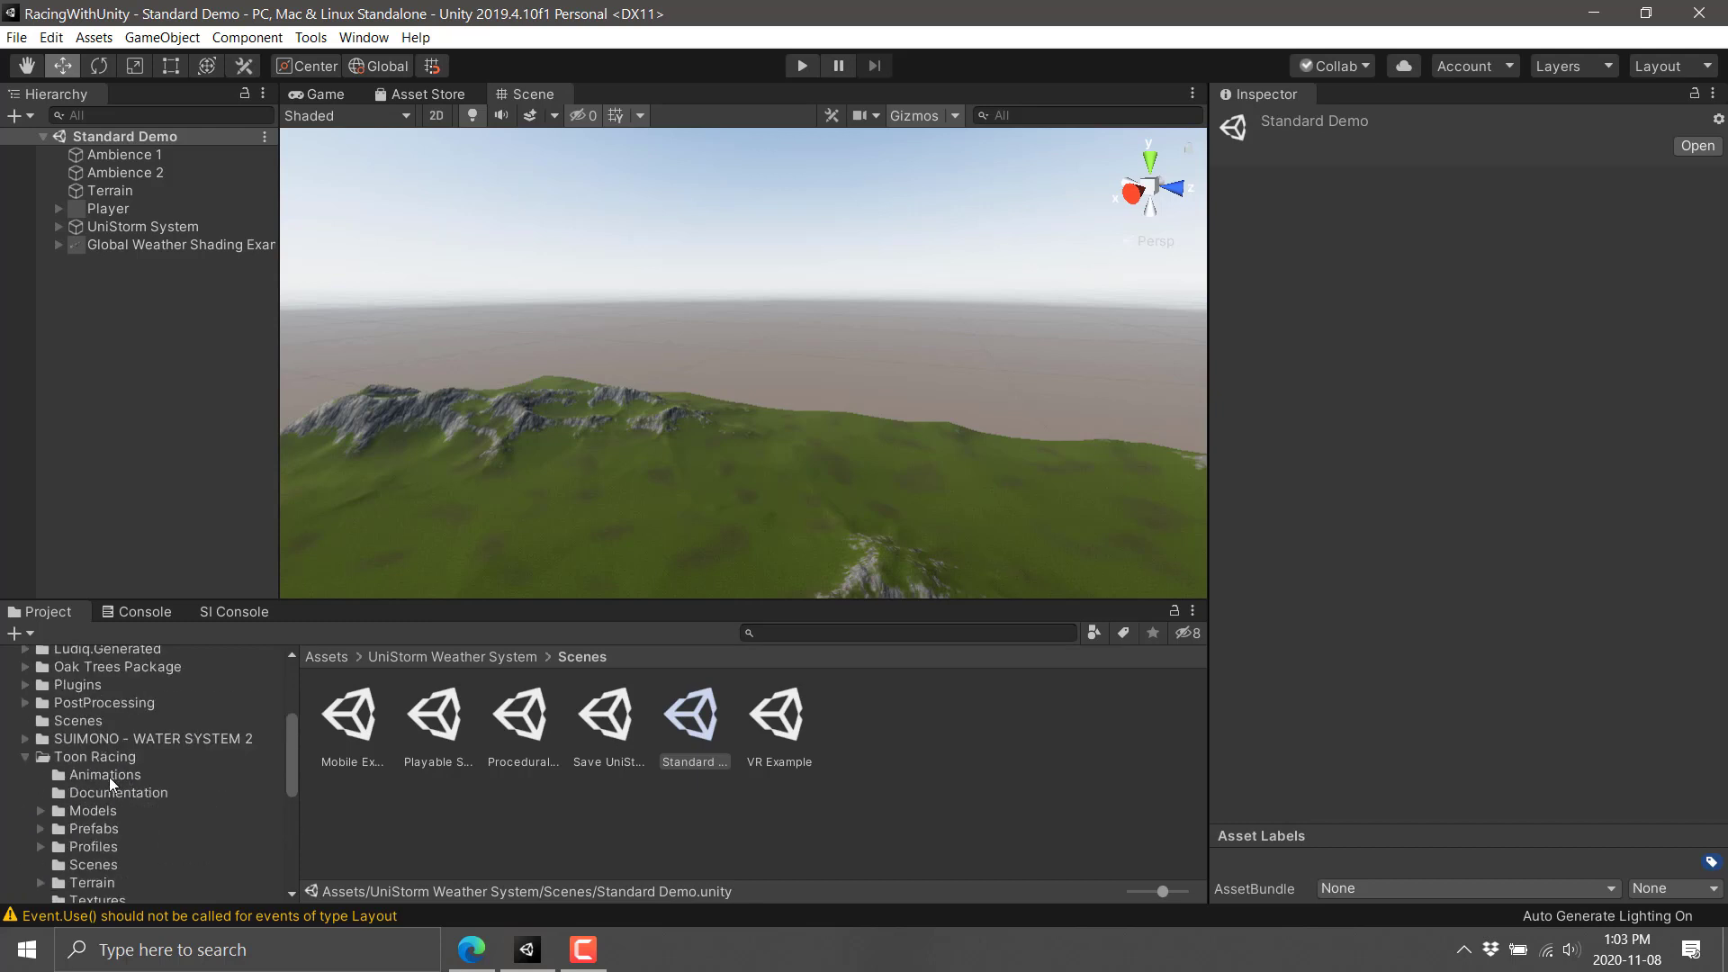
left_click(90, 817)
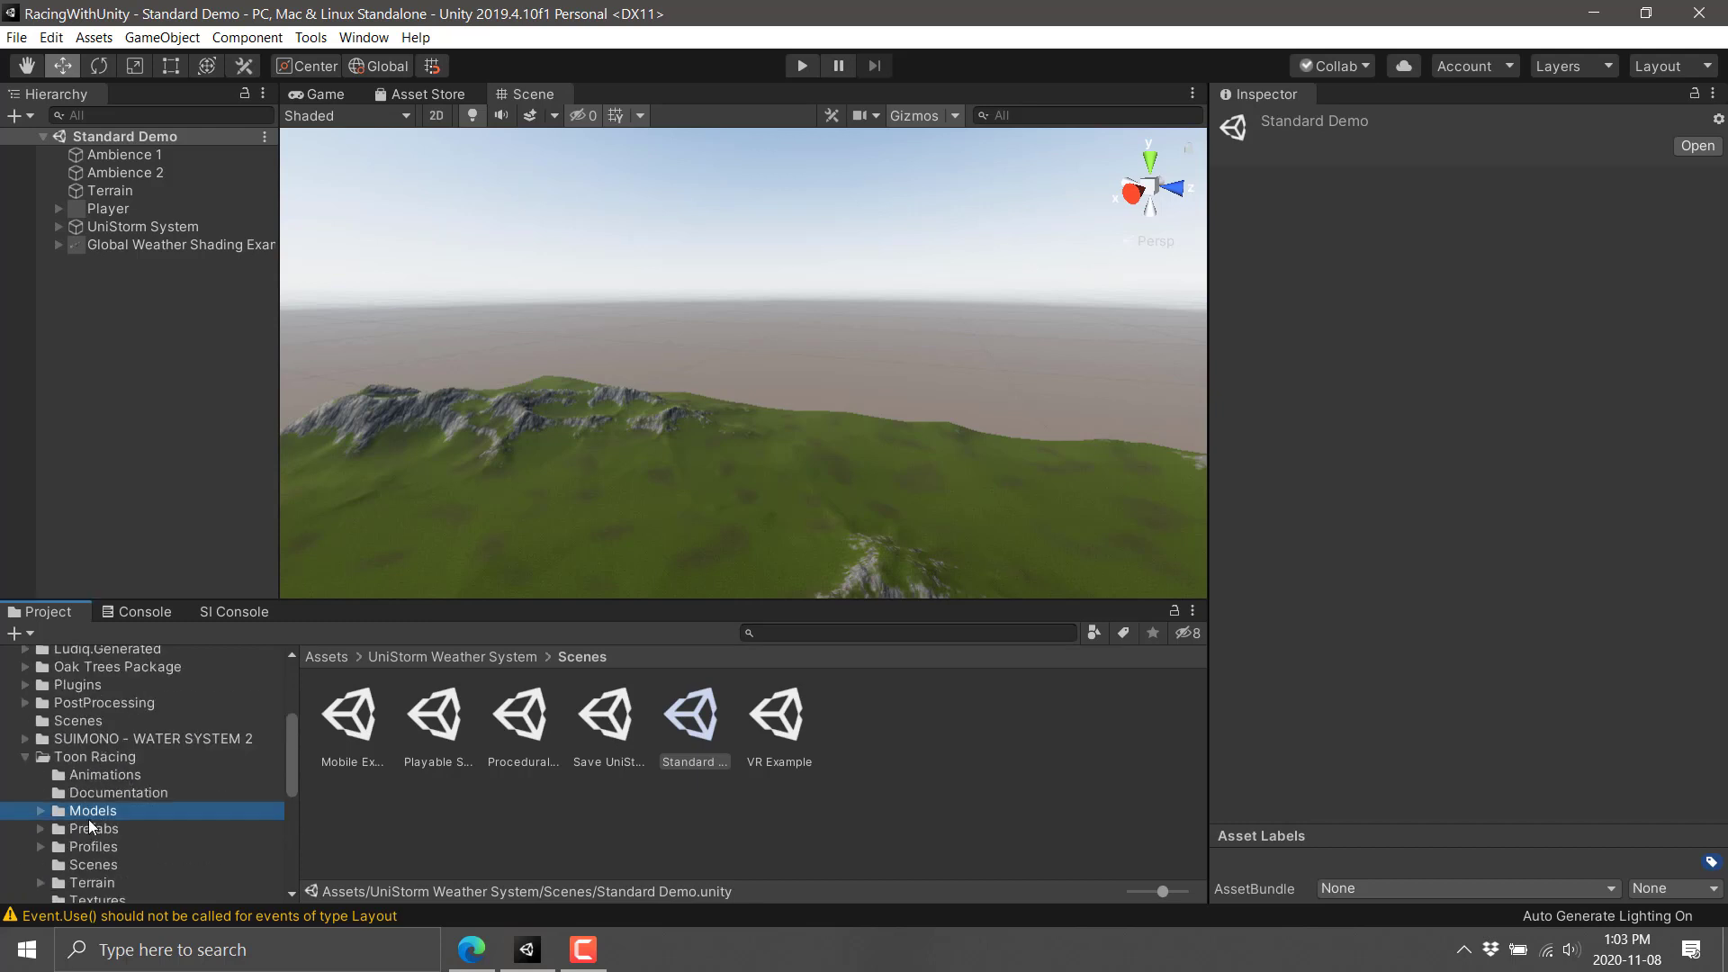
scroll(773, 741, "up", 3)
left_click_drag(786, 500, 667, 552, "alt")
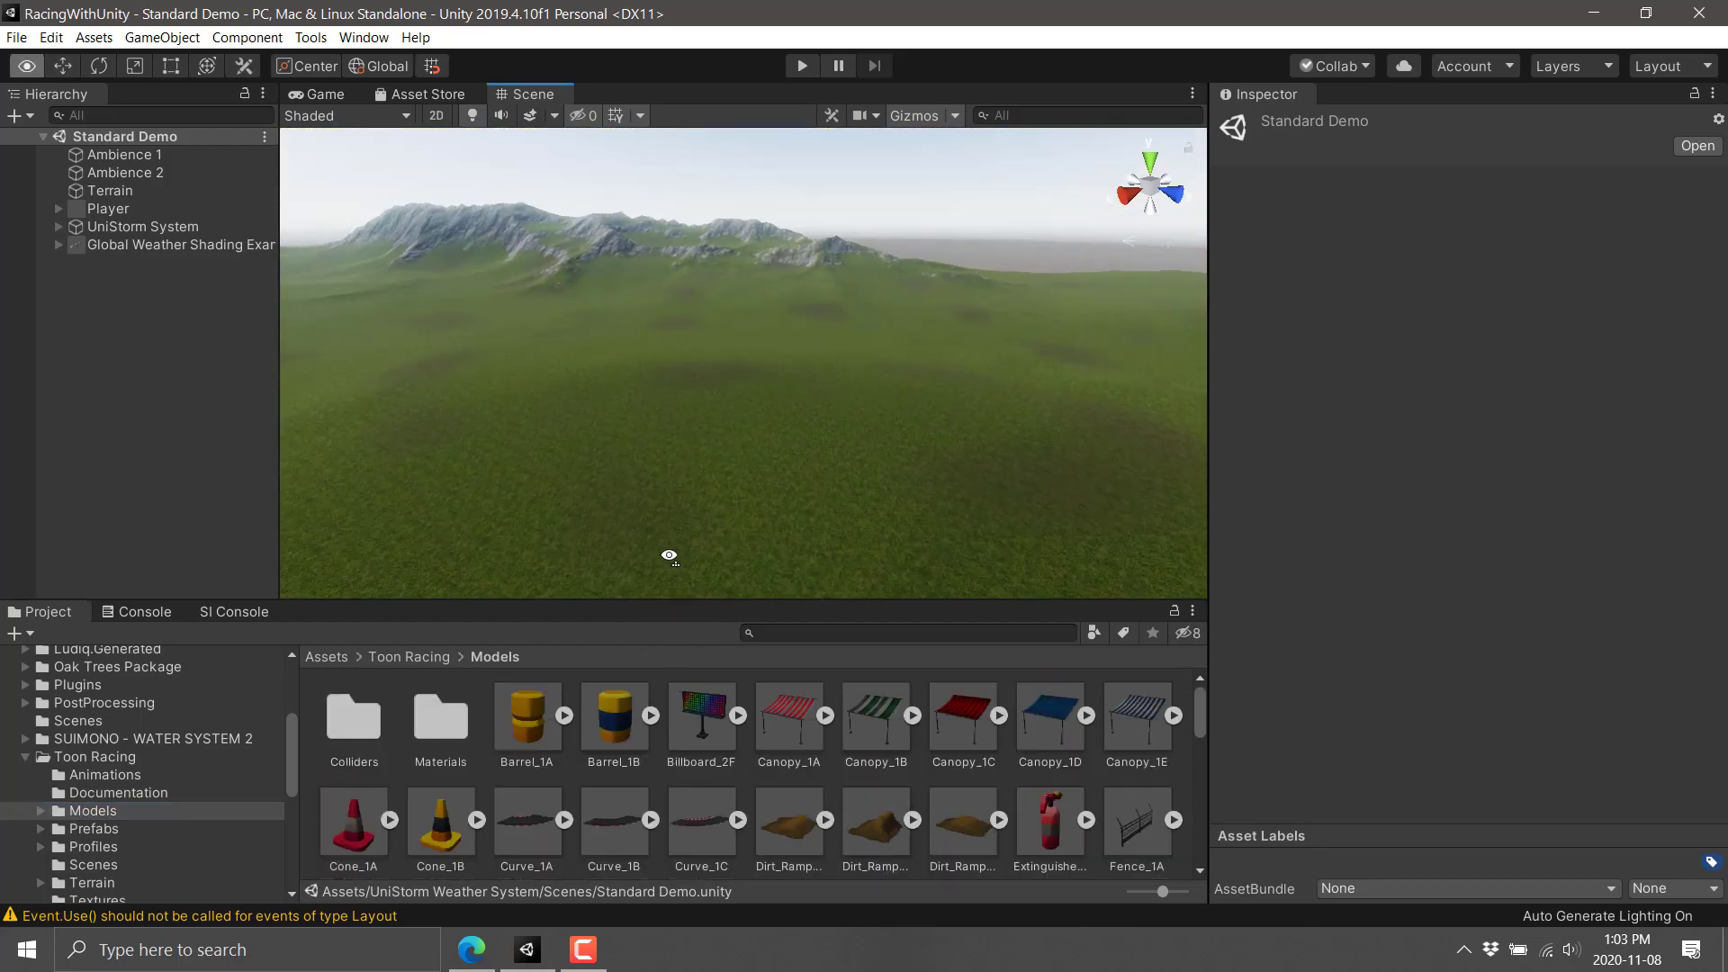
Place the Barrel_1A model onto the green hill terrain in the Scene view.
left_click_drag(528, 717, 720, 457)
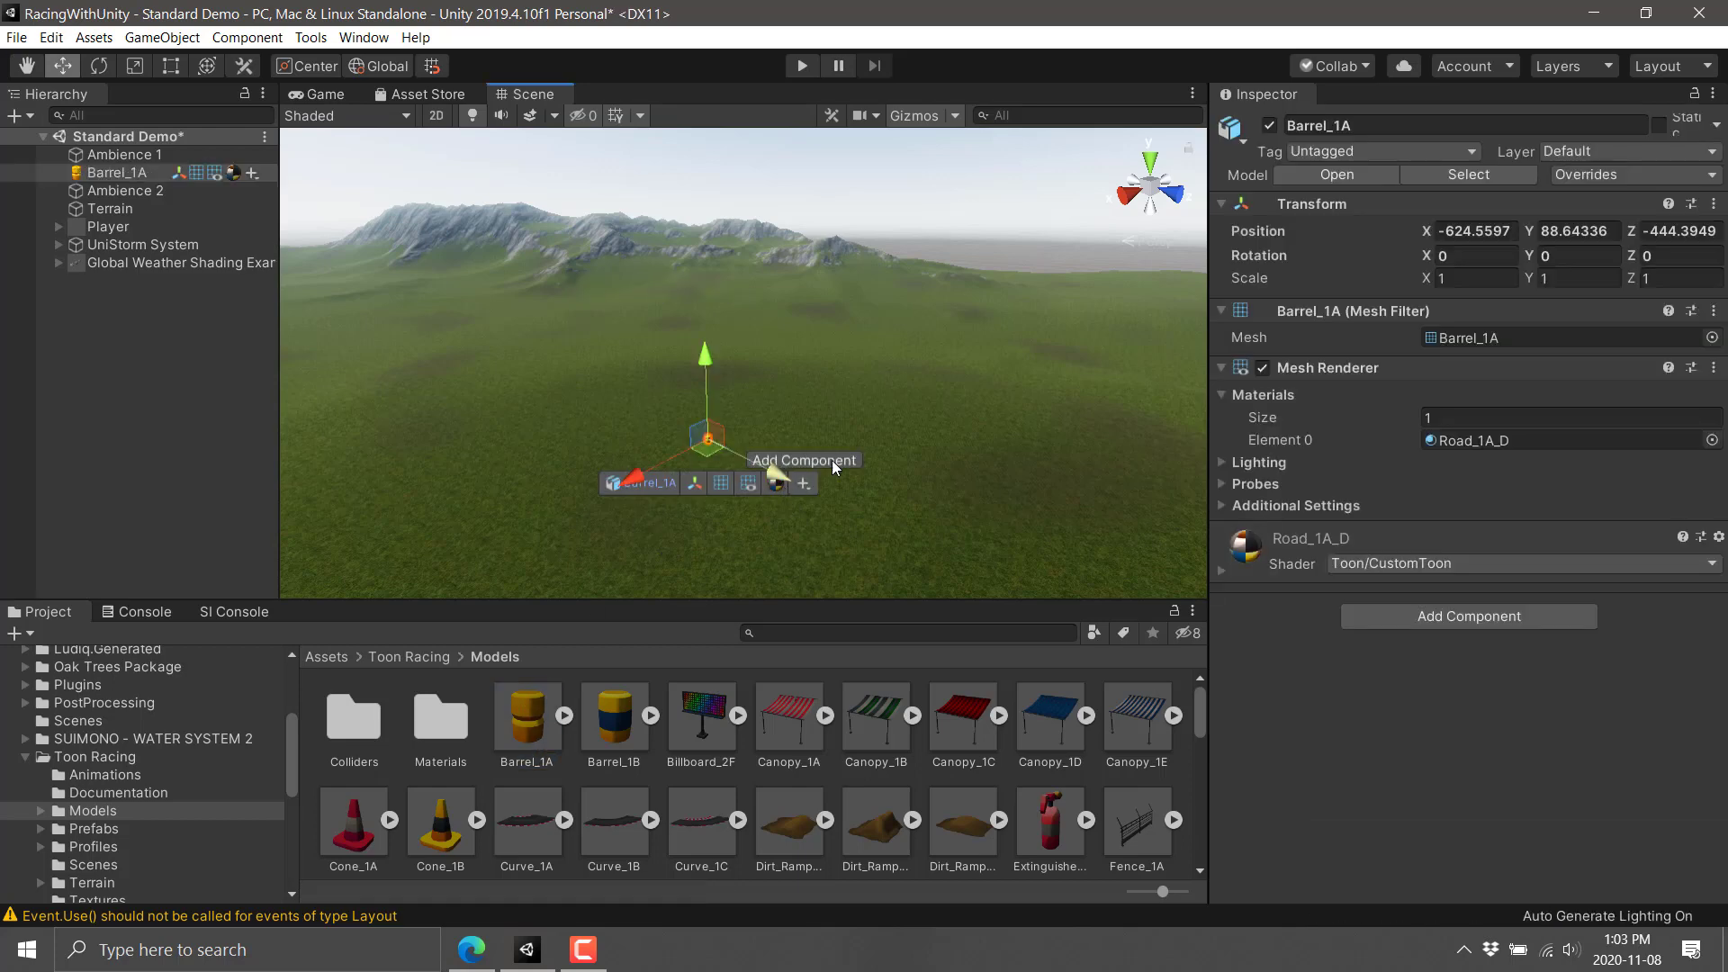
scroll(825, 472, "up", 3)
left_click_drag(825, 475, 837, 540, "alt")
scroll(727, 764, "down", 5)
scroll(727, 763, "down", 3)
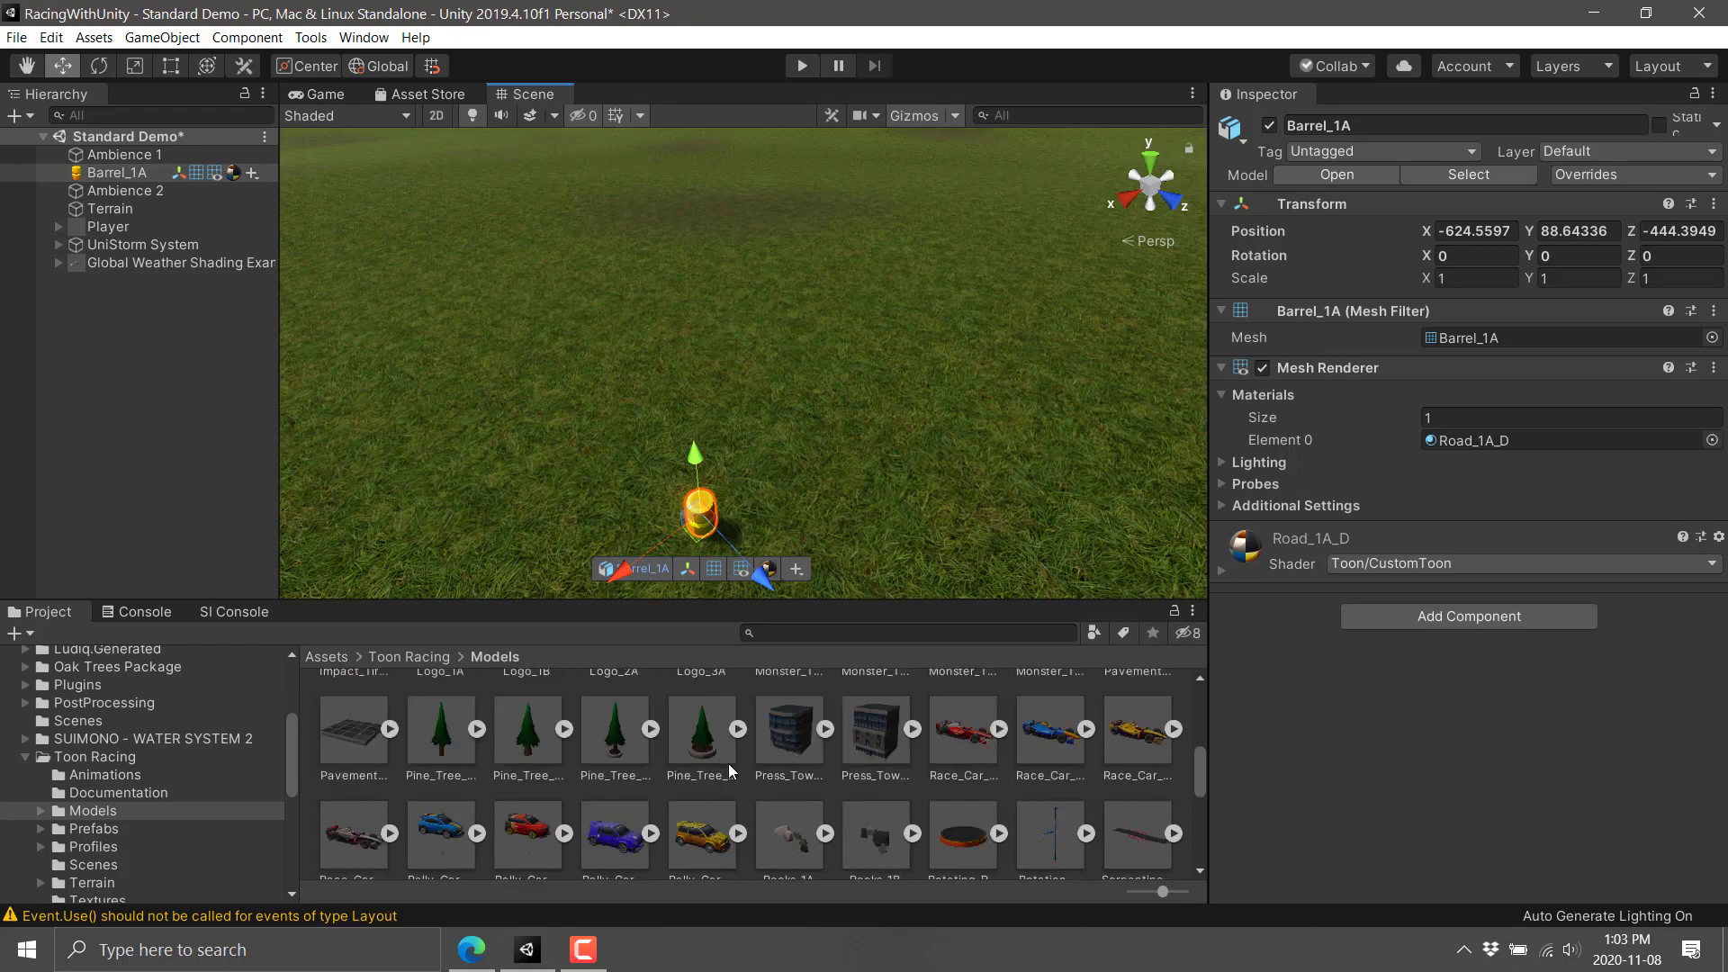
scroll(727, 763, "up", 2)
Place the Monster_Truck_9A model in the scene, then go back to the Mega Bundle page.
left_click_drag(788, 756, 1115, 375)
scroll(1114, 367, "up", 3)
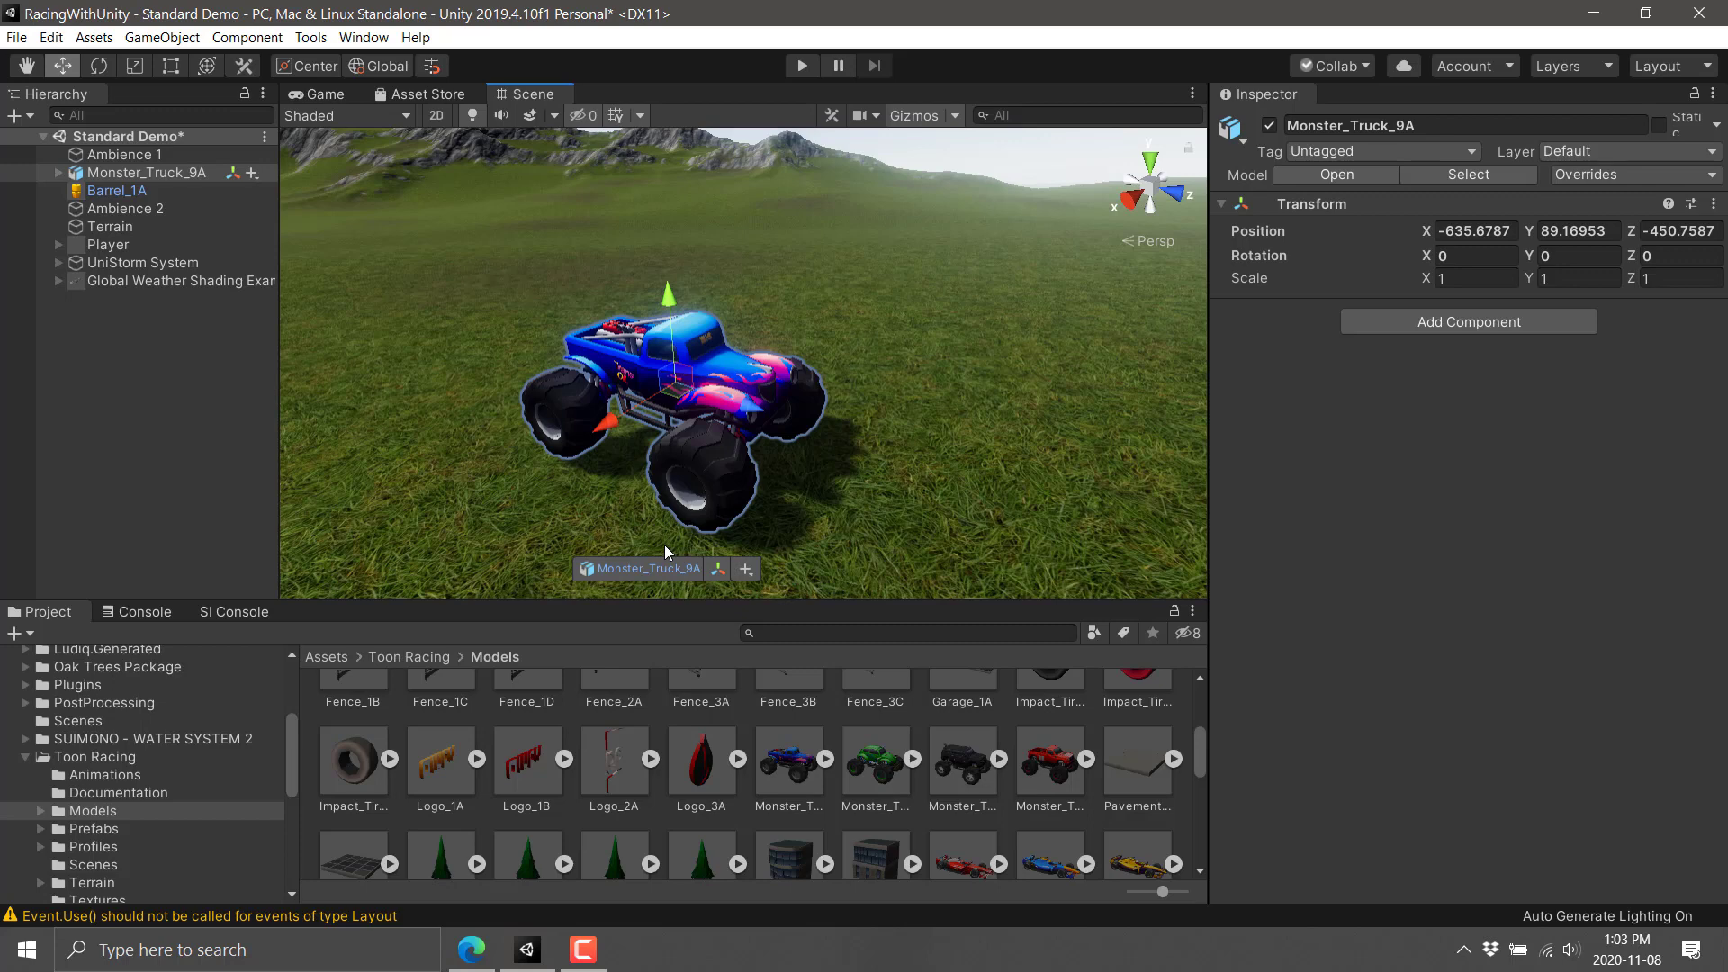
scroll(842, 700, "down", 3)
scroll(842, 700, "down", 5)
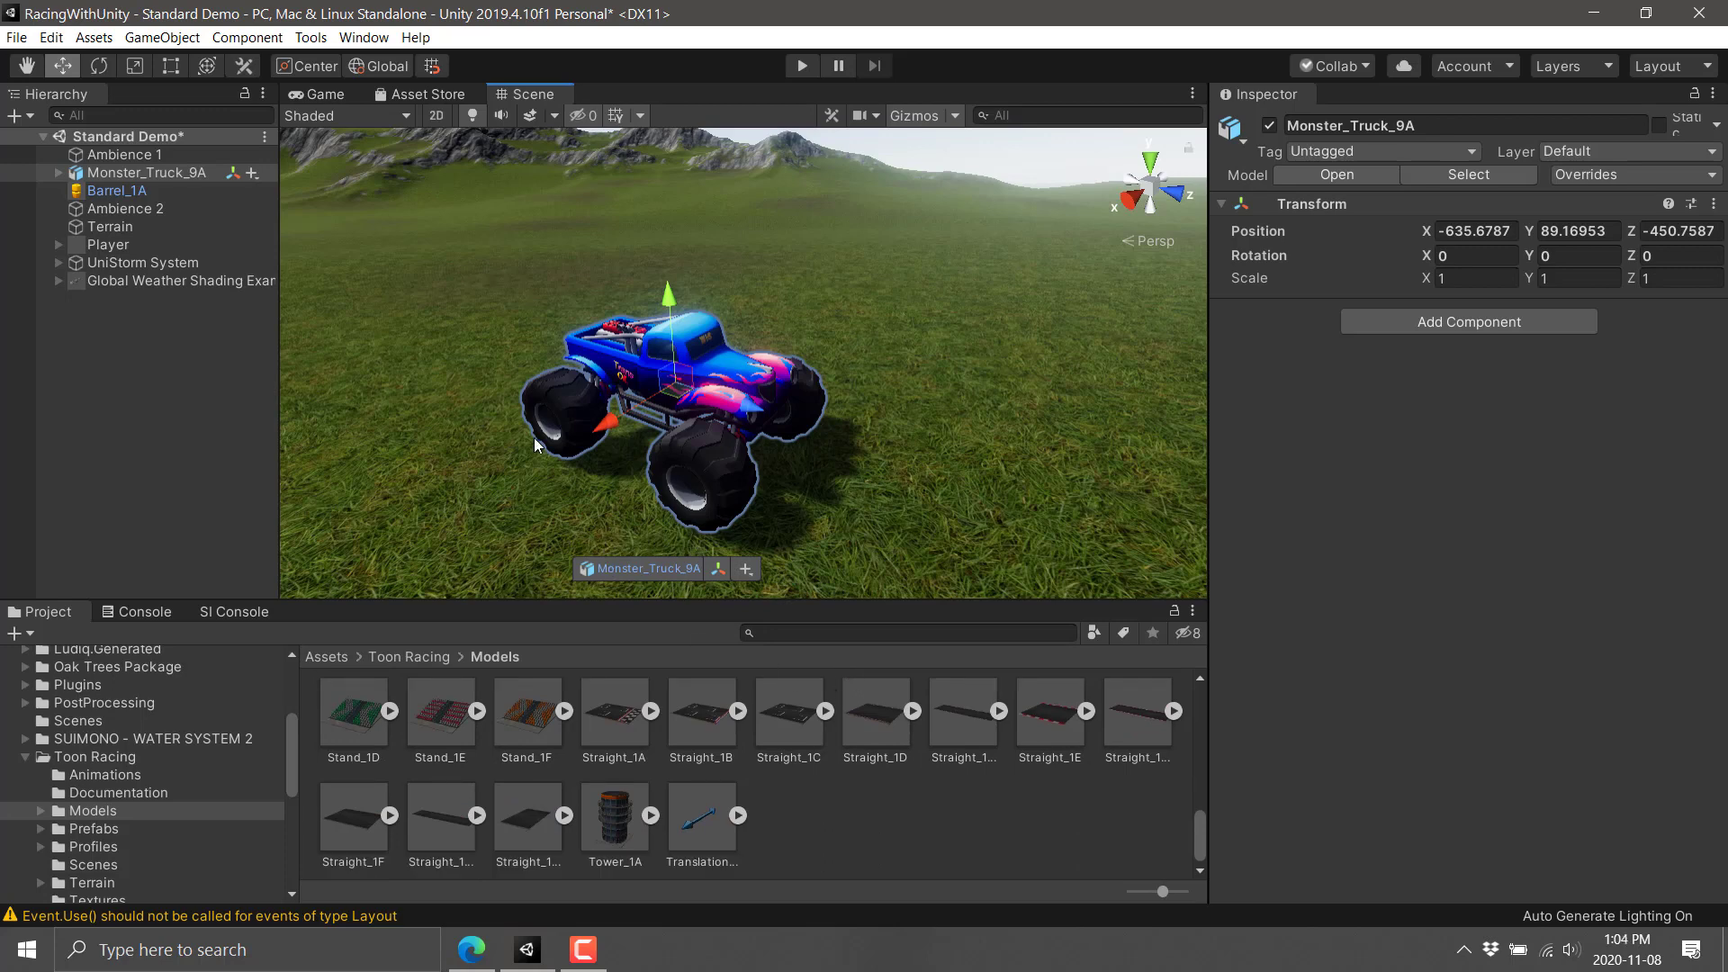
key("alt+Tab")
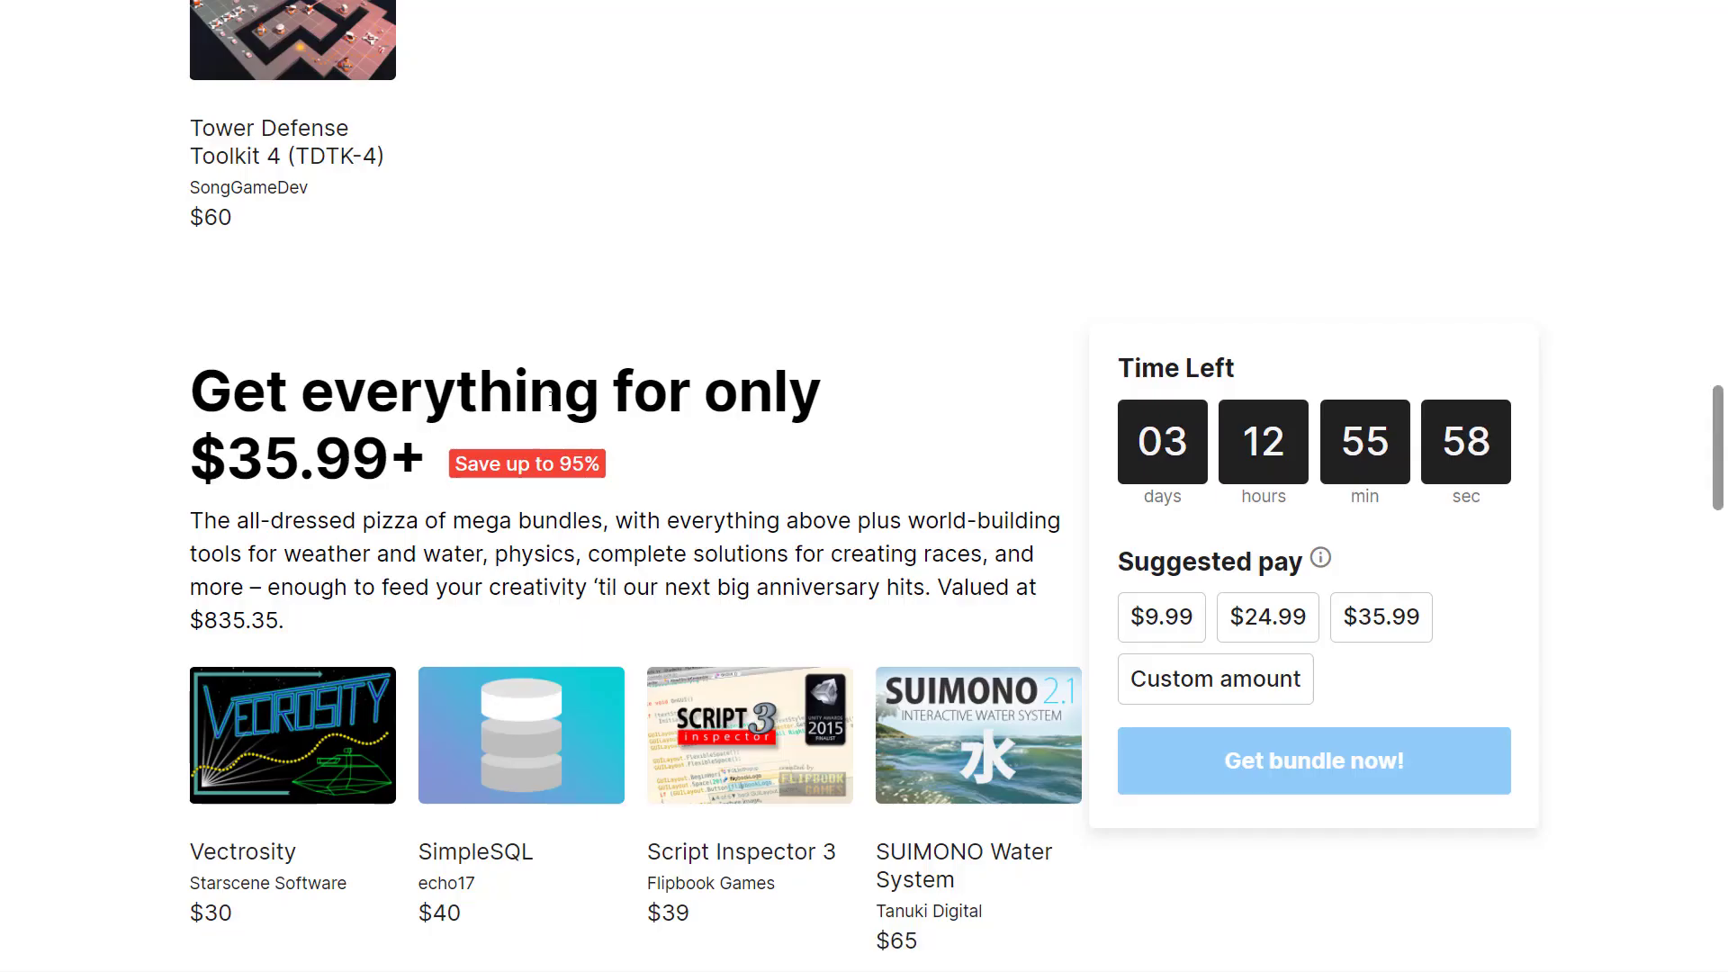
scroll(540, 596, "up", 10)
scroll(551, 597, "up", 10)
scroll(747, 670, "down", 10)
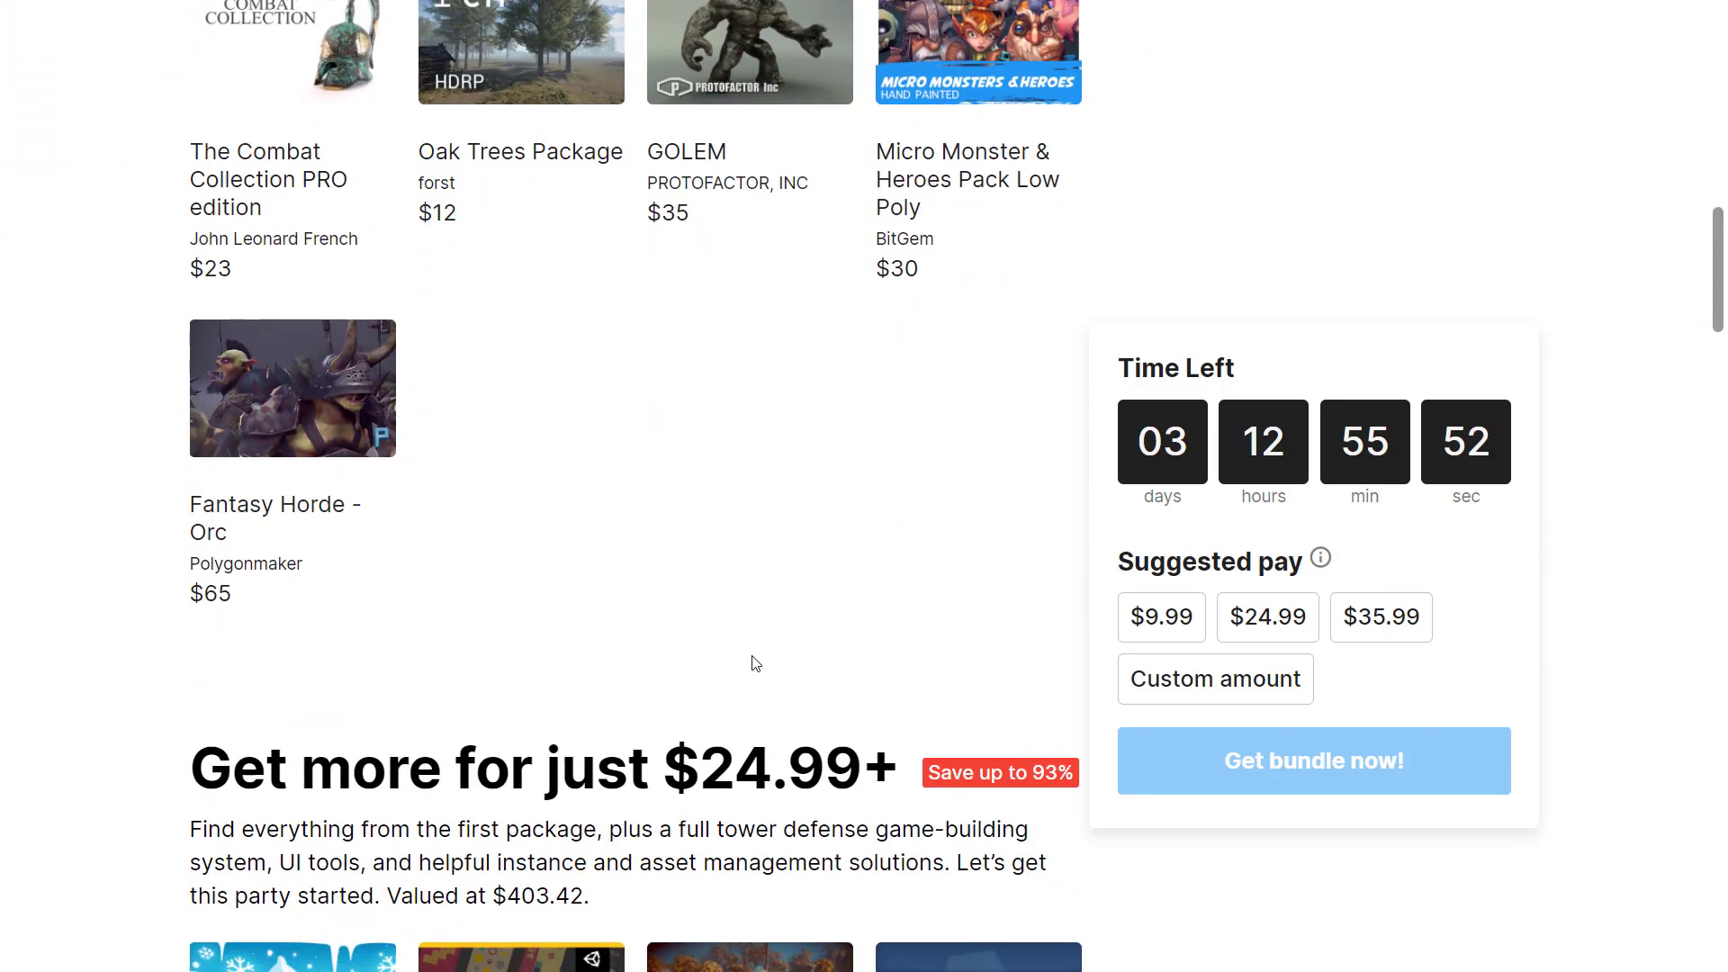
scroll(755, 664, "down", 15)
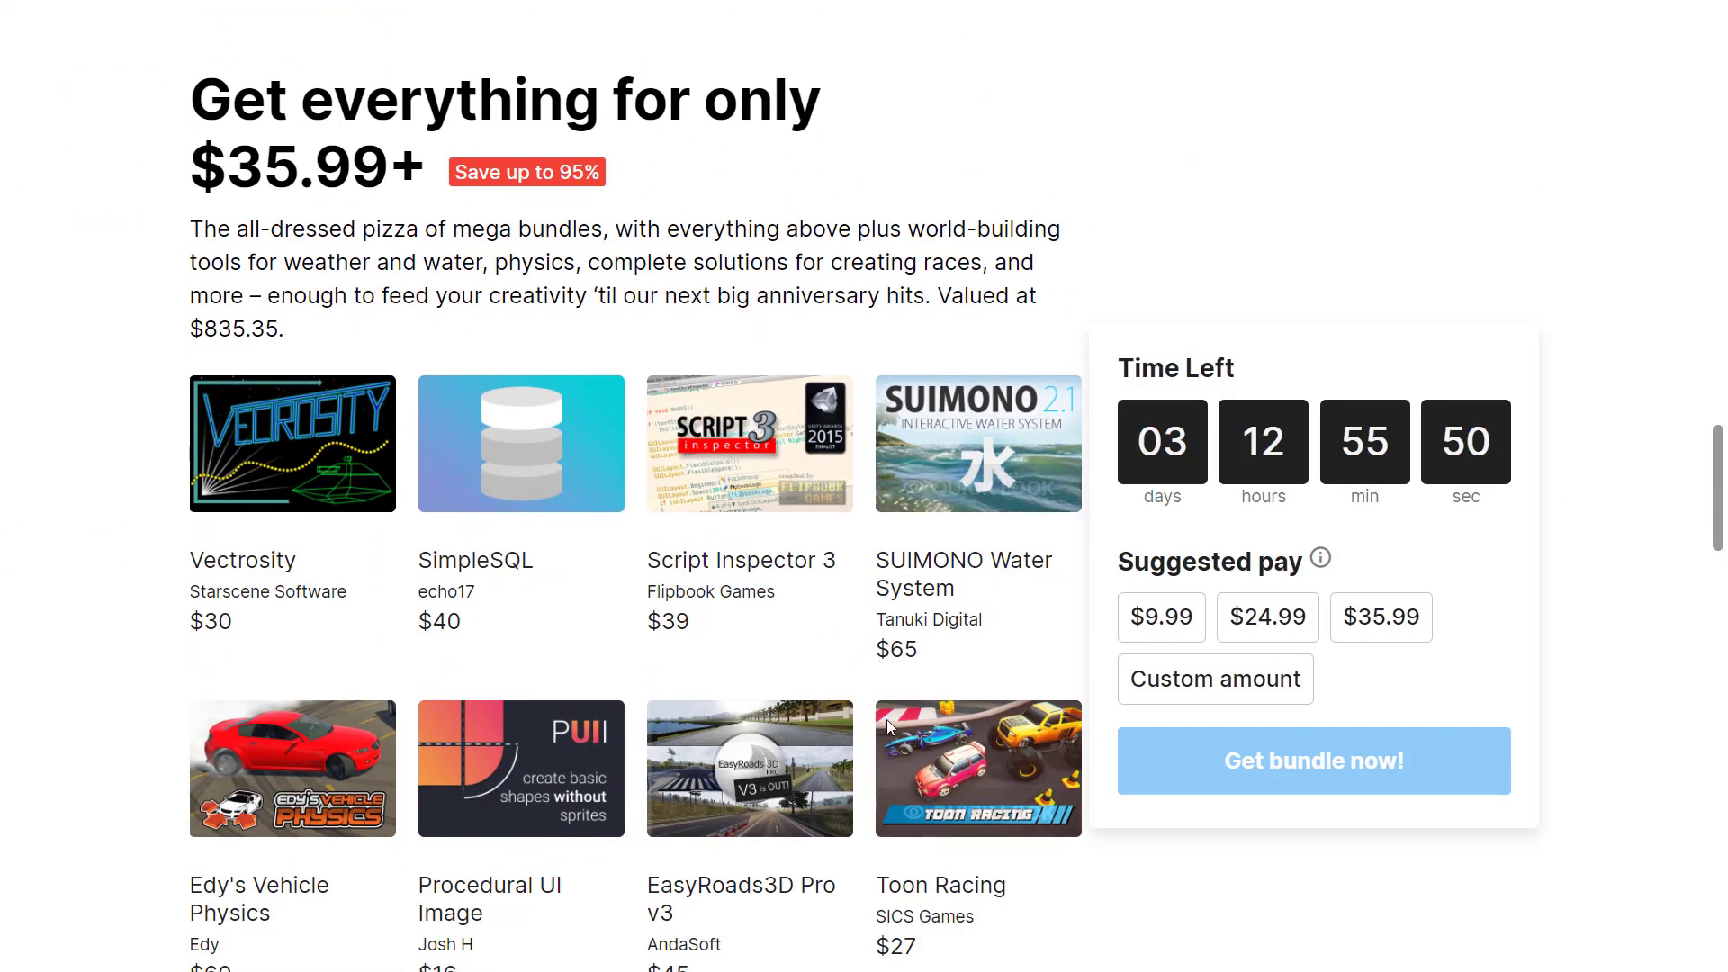
scroll(963, 706, "down", 3)
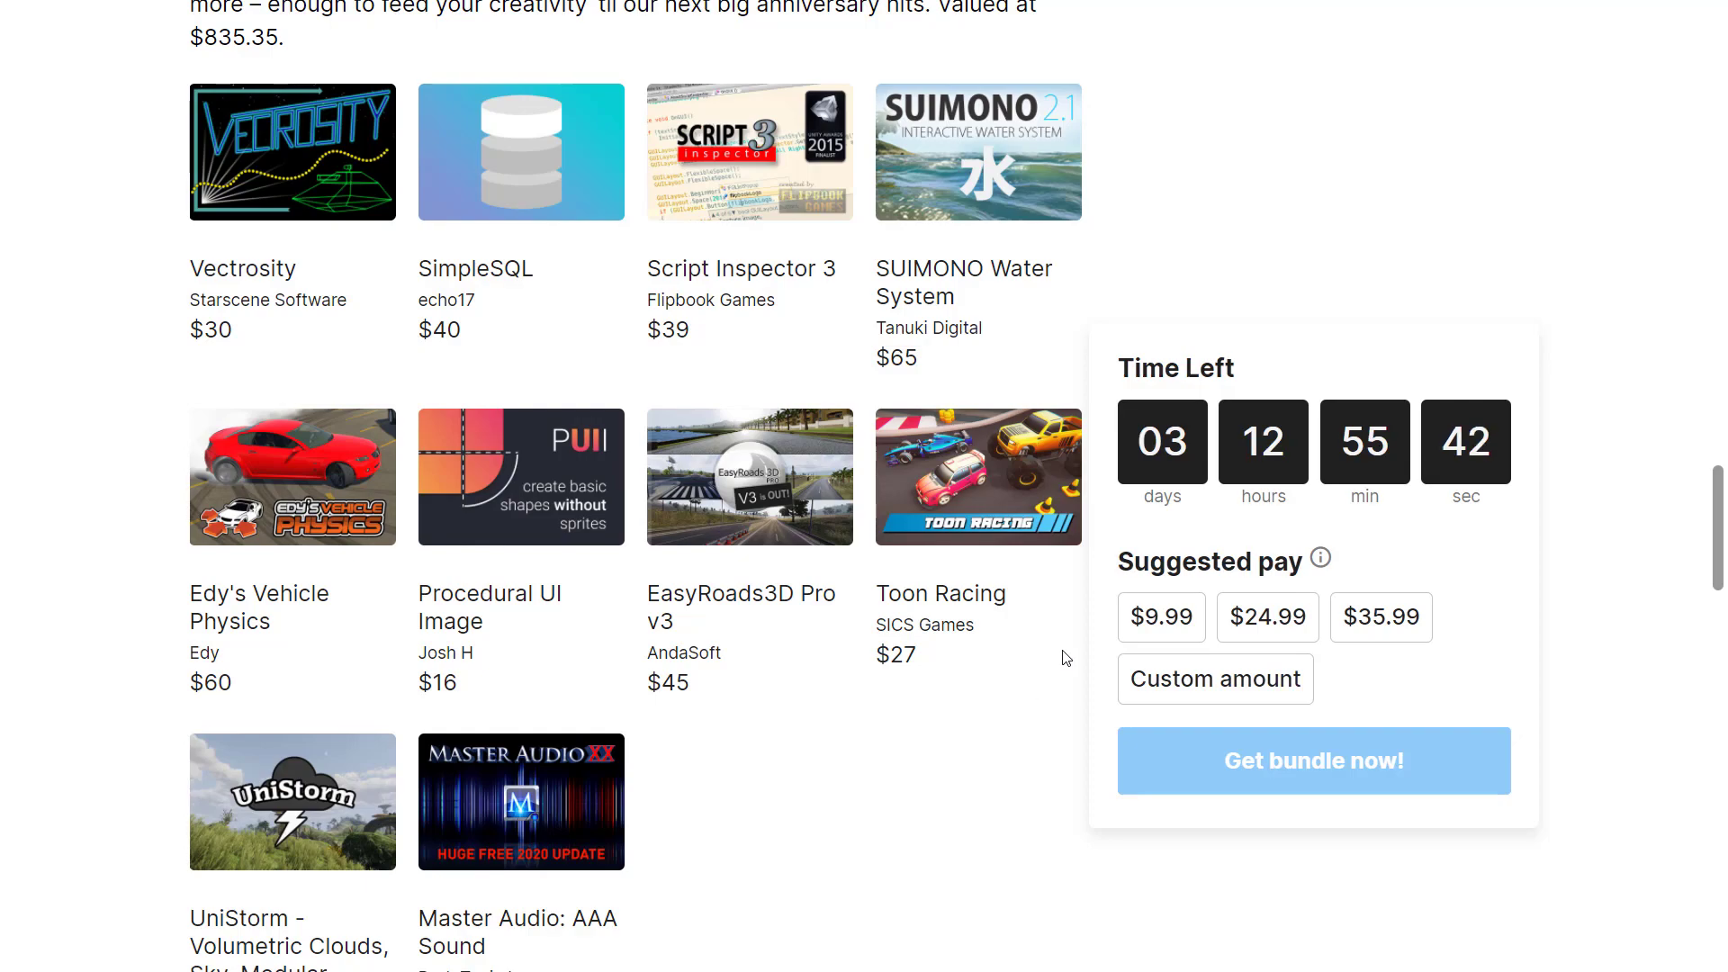
scroll(844, 730, "up", 20)
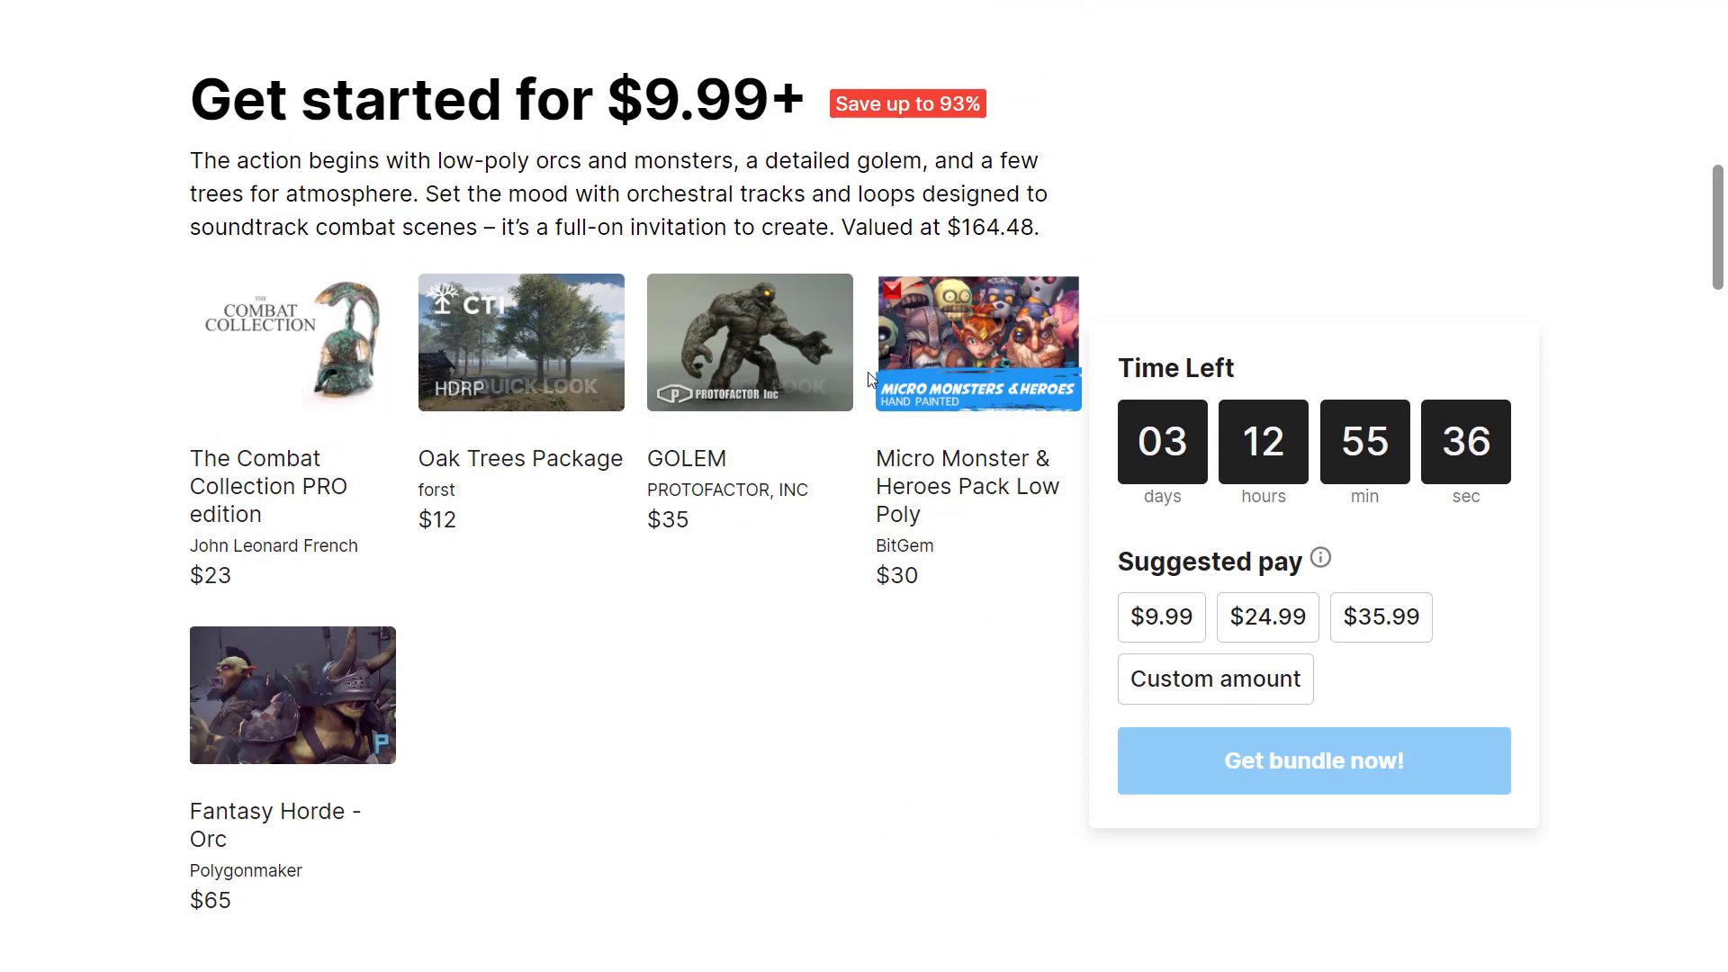
mouse_move(776, 371)
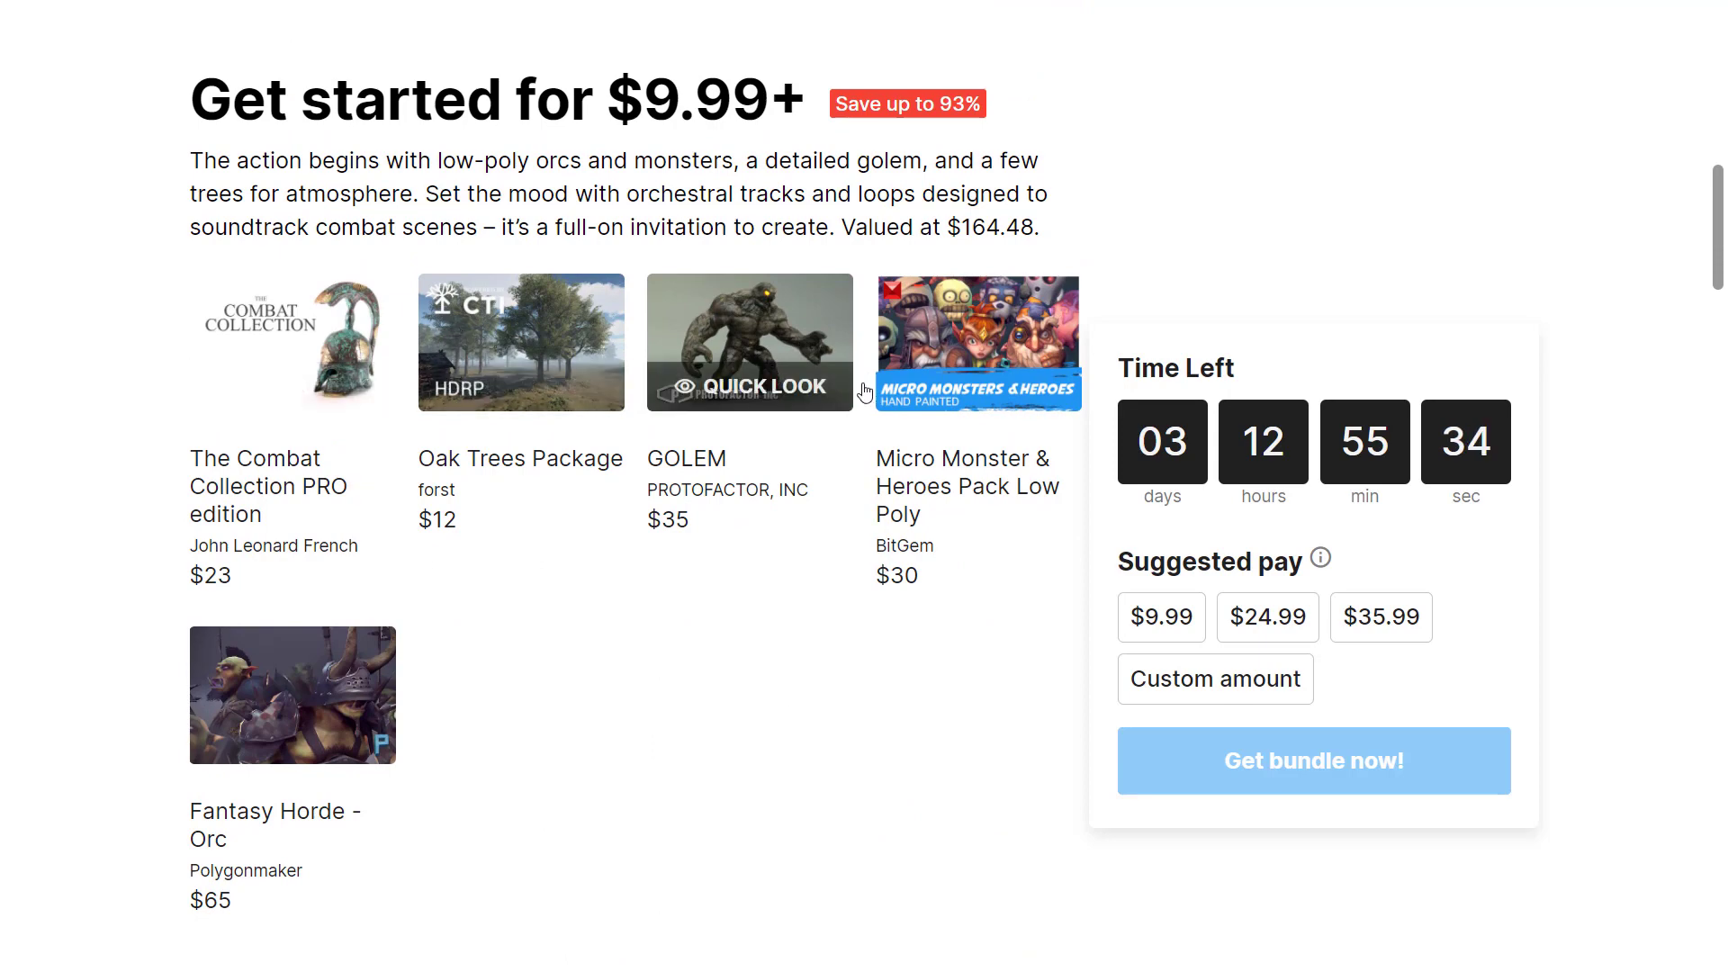
scroll(574, 510, "down", 4)
scroll(574, 511, "down", 8)
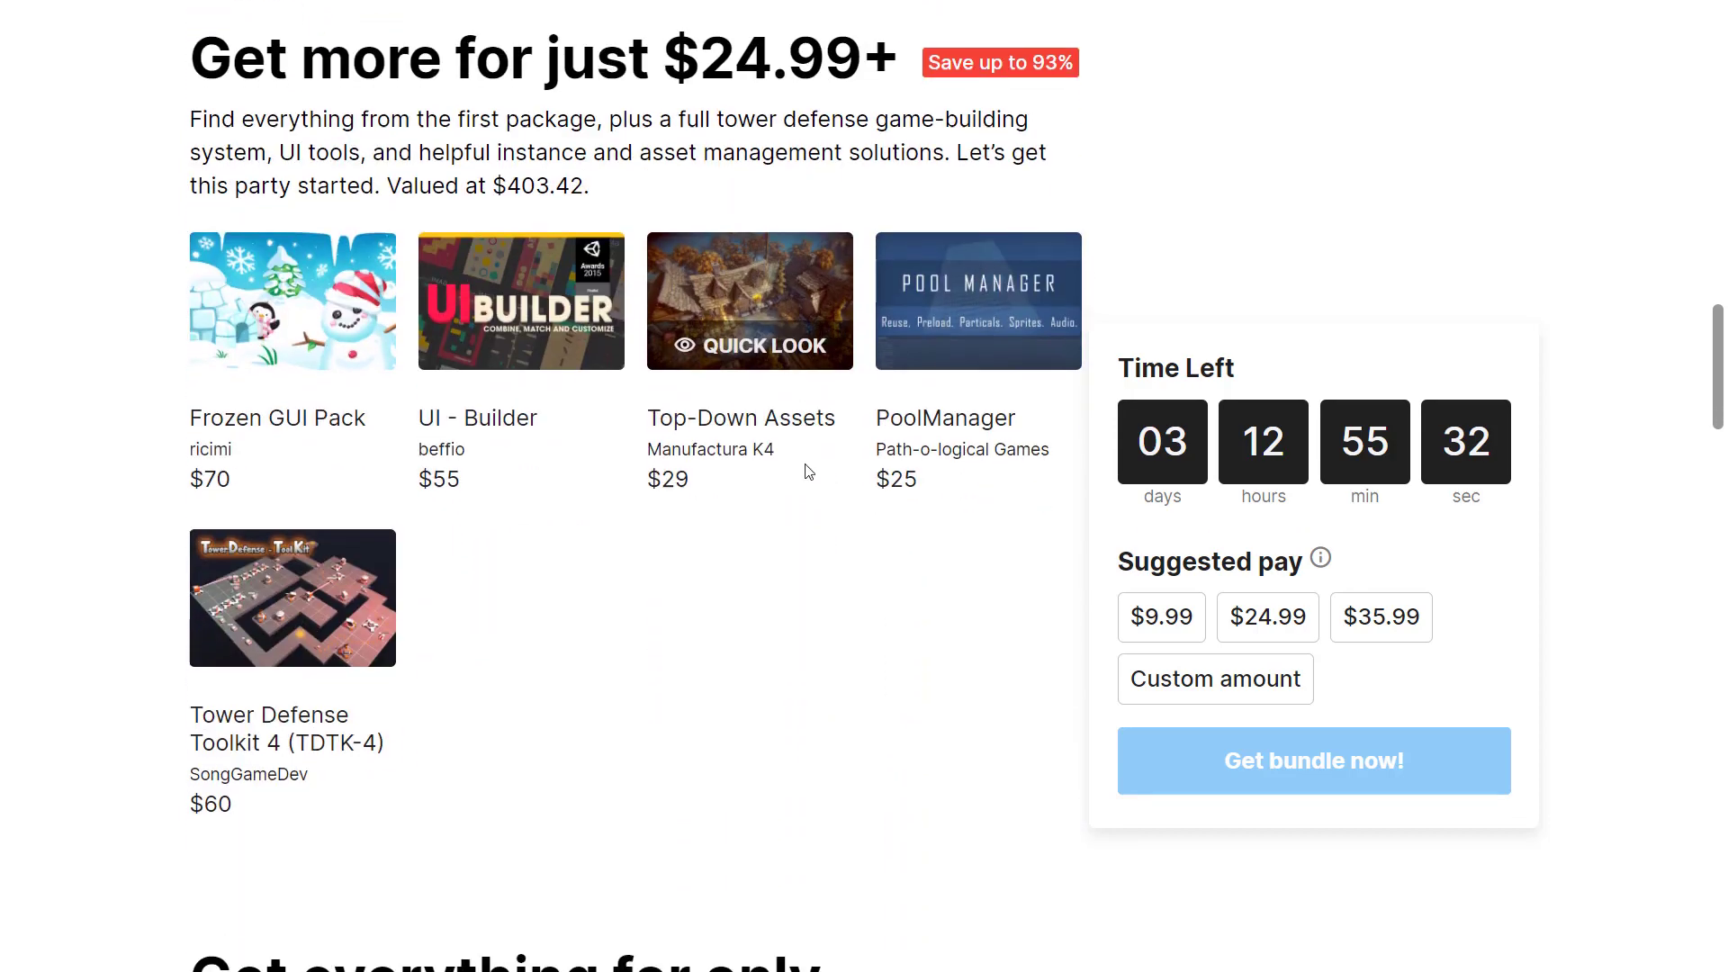
mouse_move(559, 147)
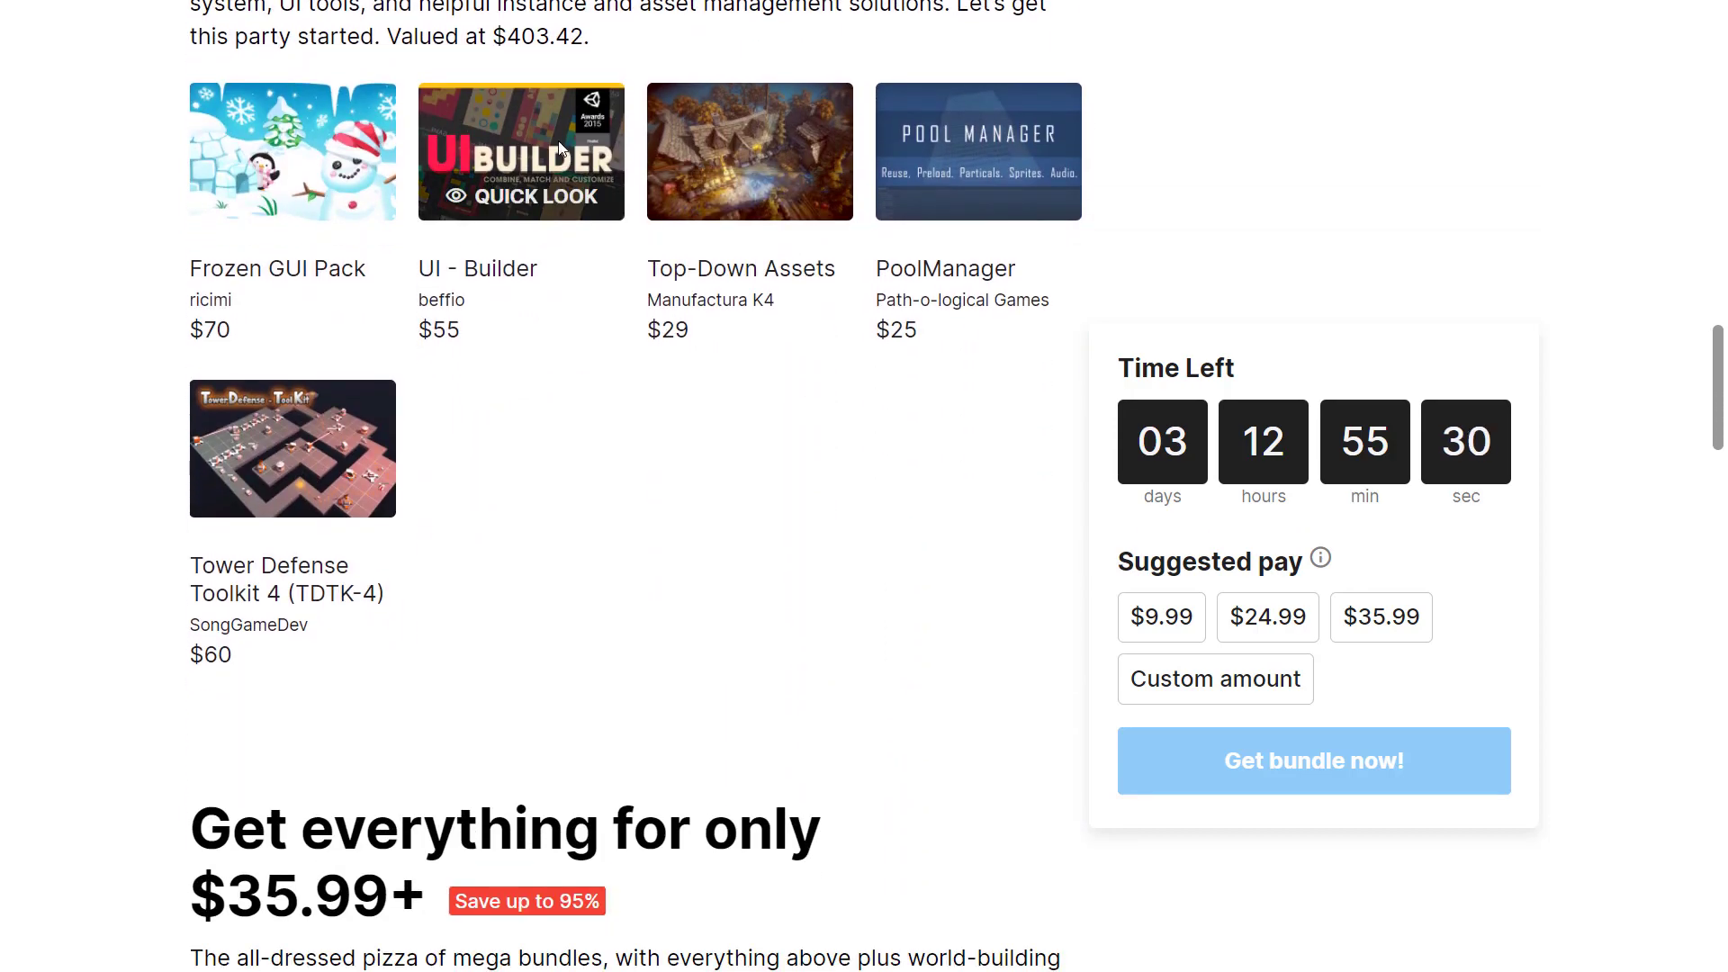
scroll(766, 421, "down", 9)
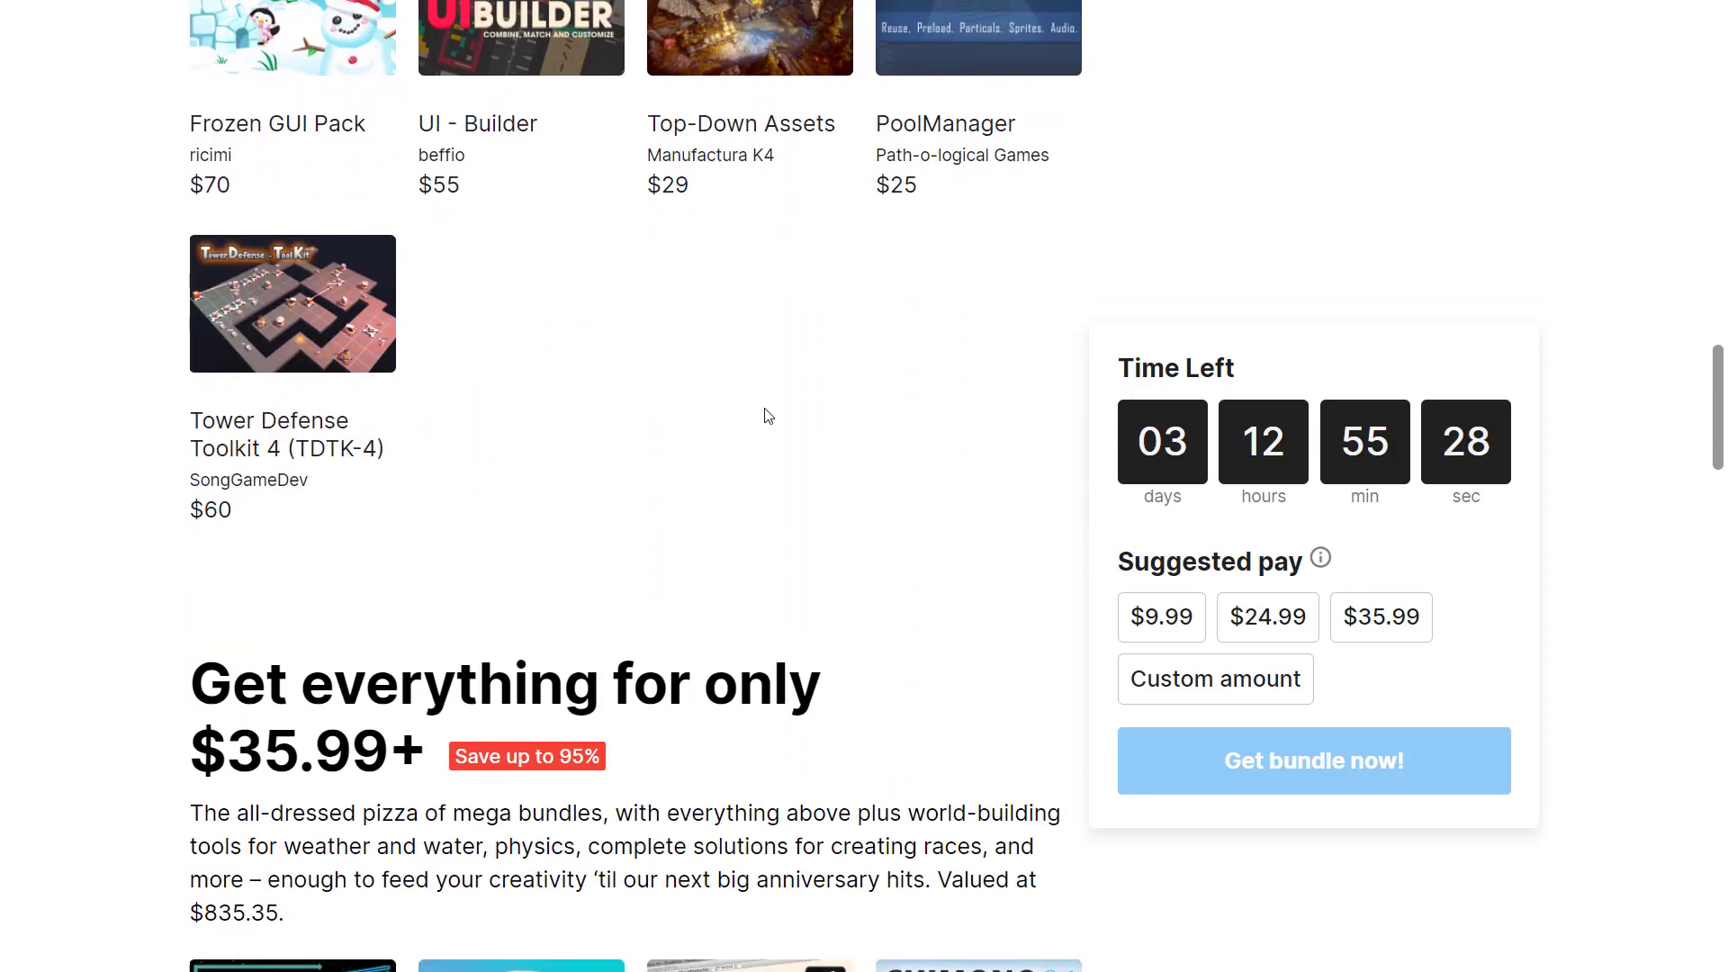
mouse_move(297, 279)
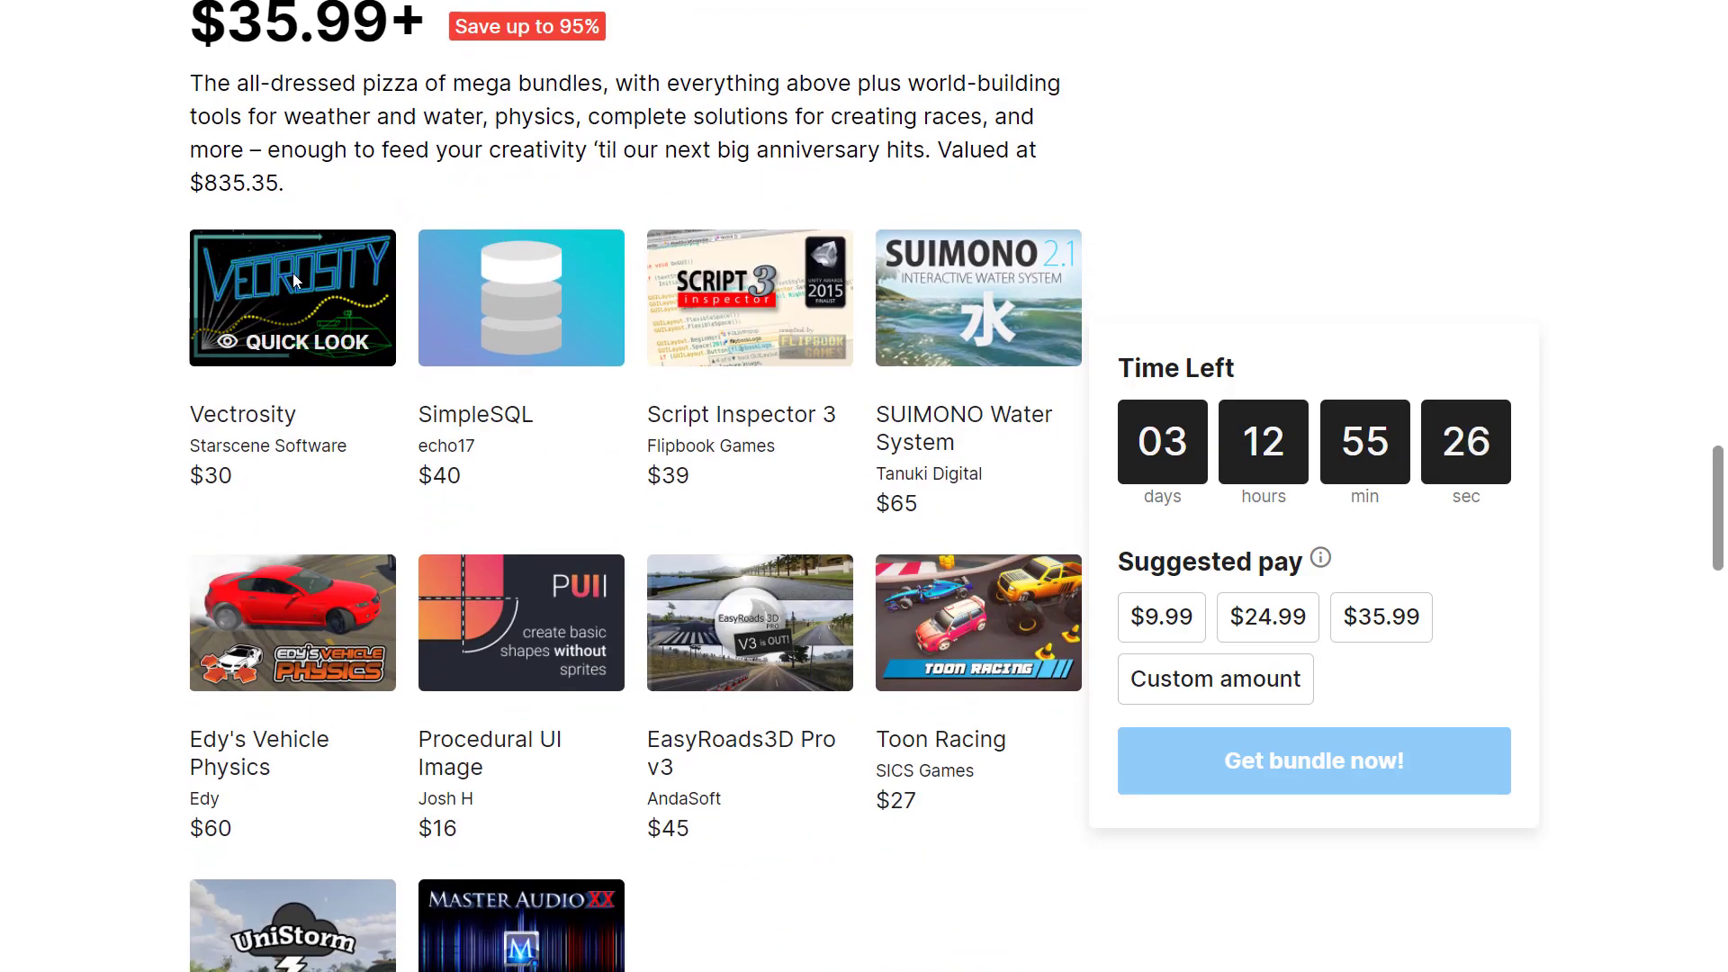
mouse_move(771, 329)
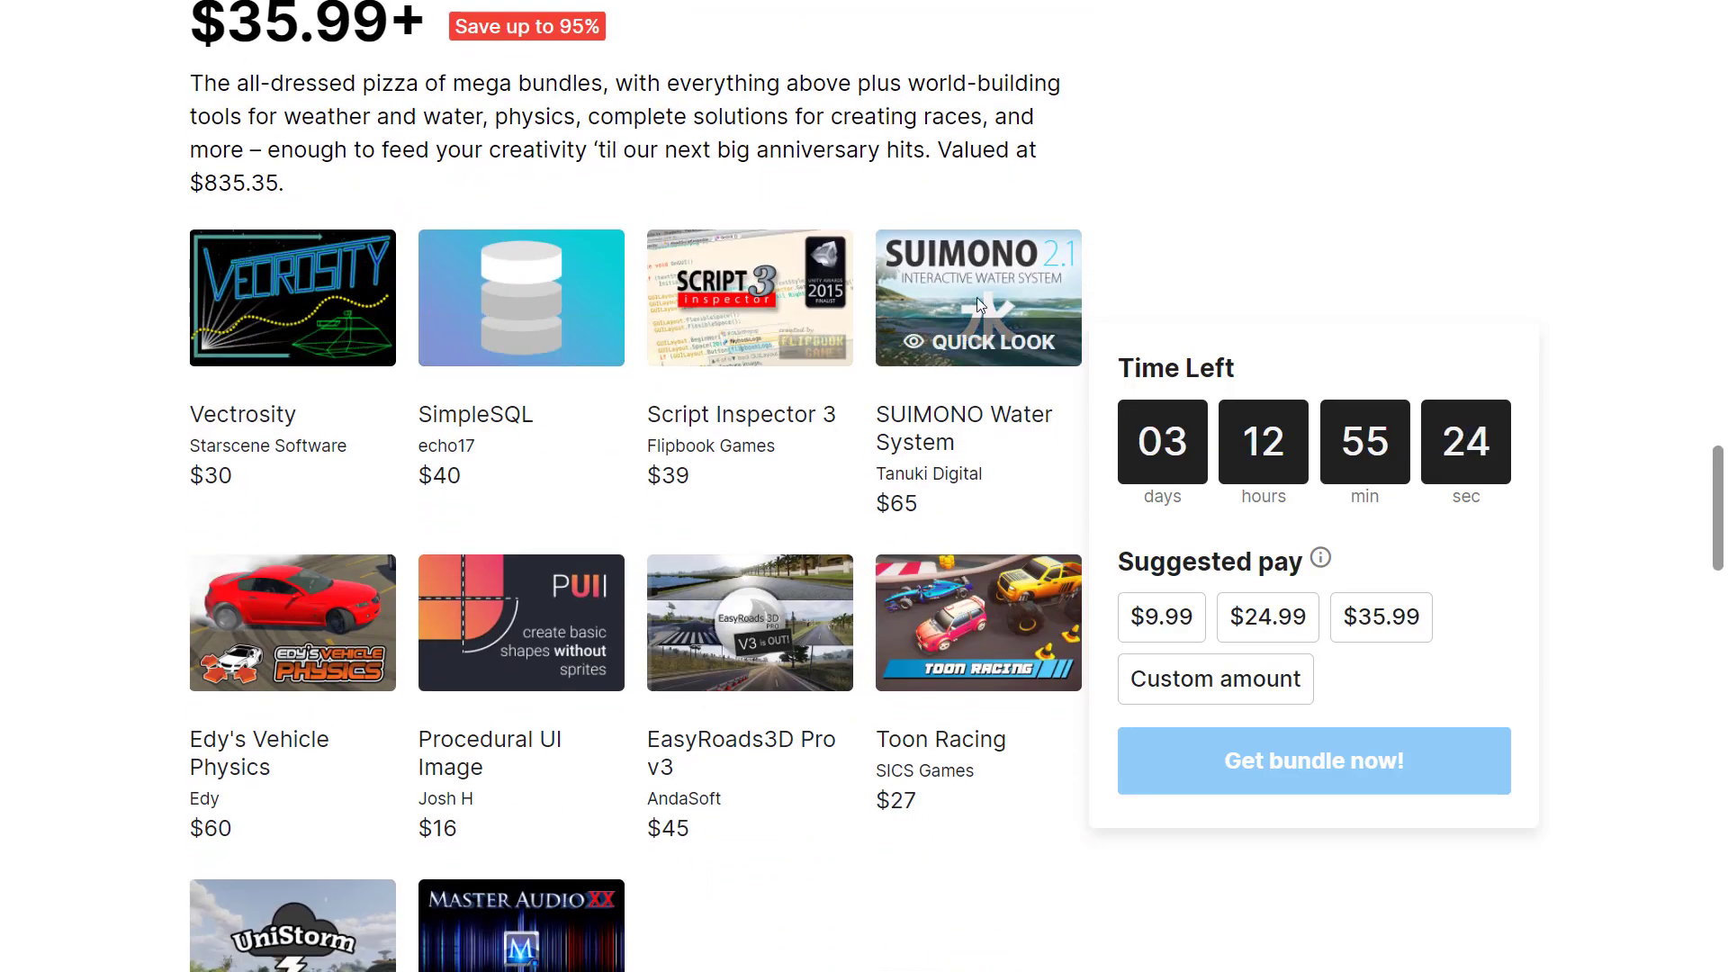
scroll(306, 469, "down", 2)
mouse_move(499, 474)
mouse_move(818, 452)
scroll(818, 452, "down", 2)
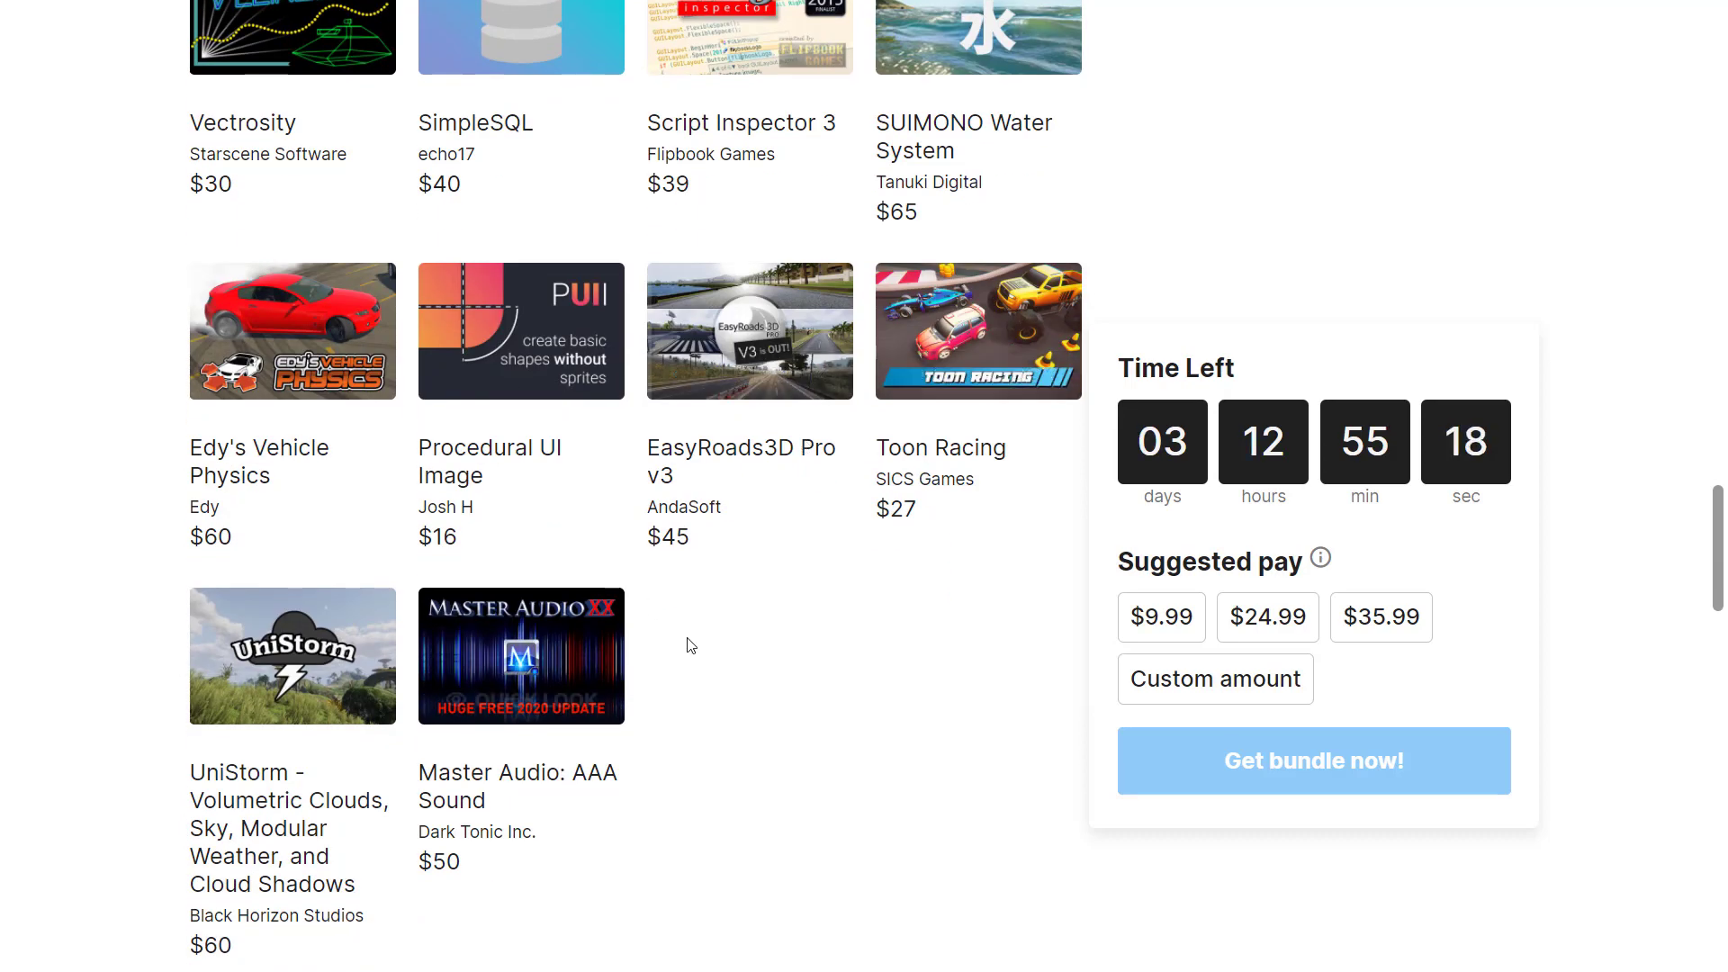
scroll(1071, 656, "down", 4)
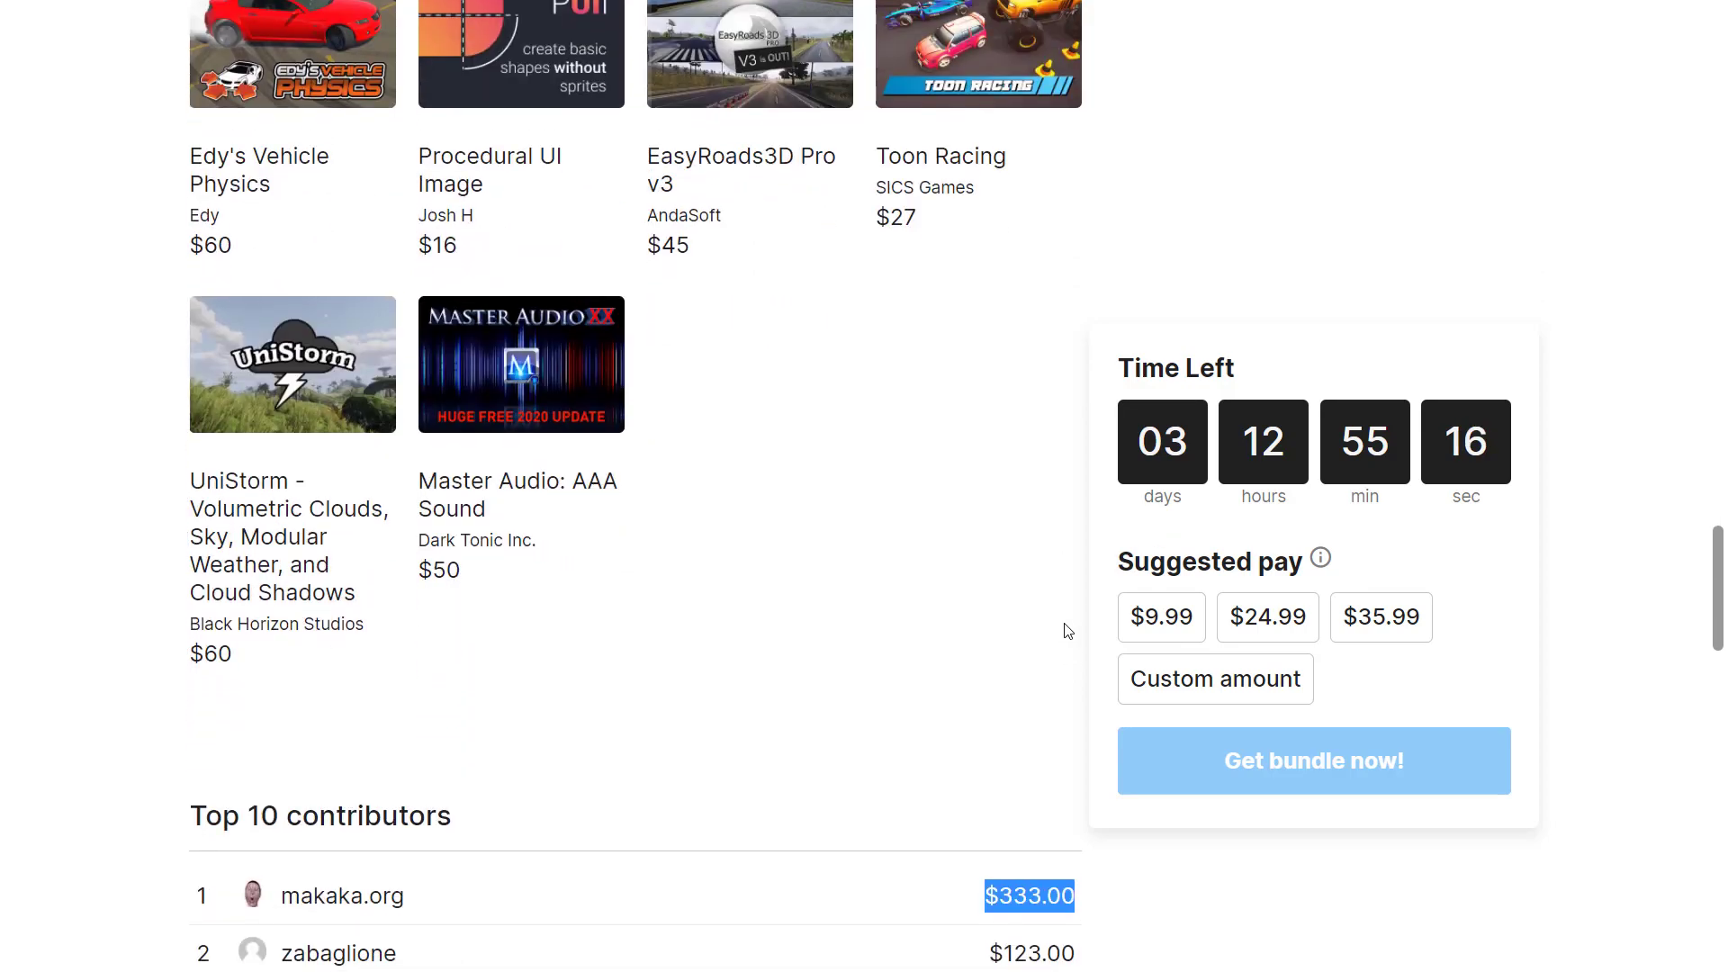